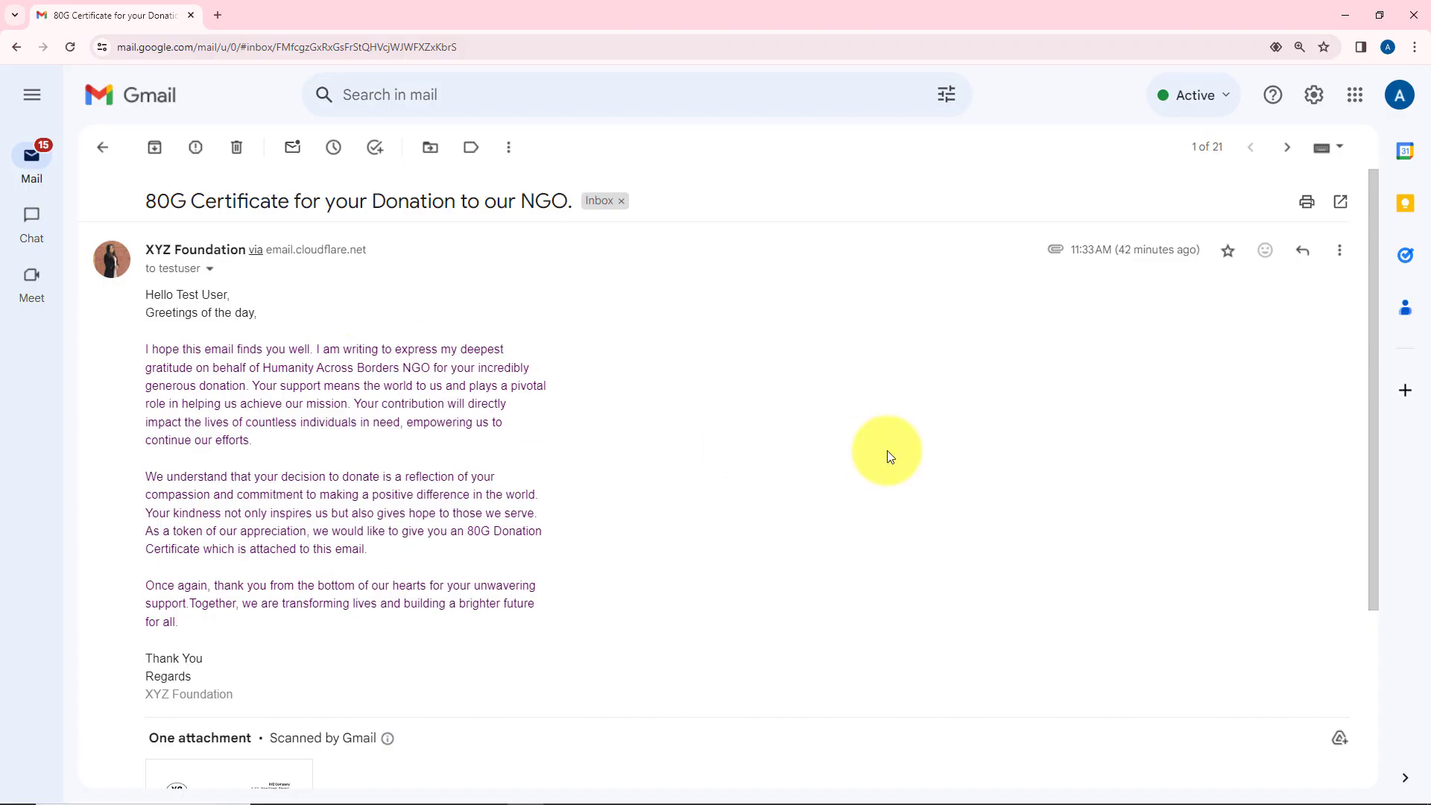
Step: Scroll through the 80G Certificate email to view its attached PDF certificate
{"action": "scroll", "coordinate": [889, 456], "scroll_direction": "down", "scroll_amount": 3}
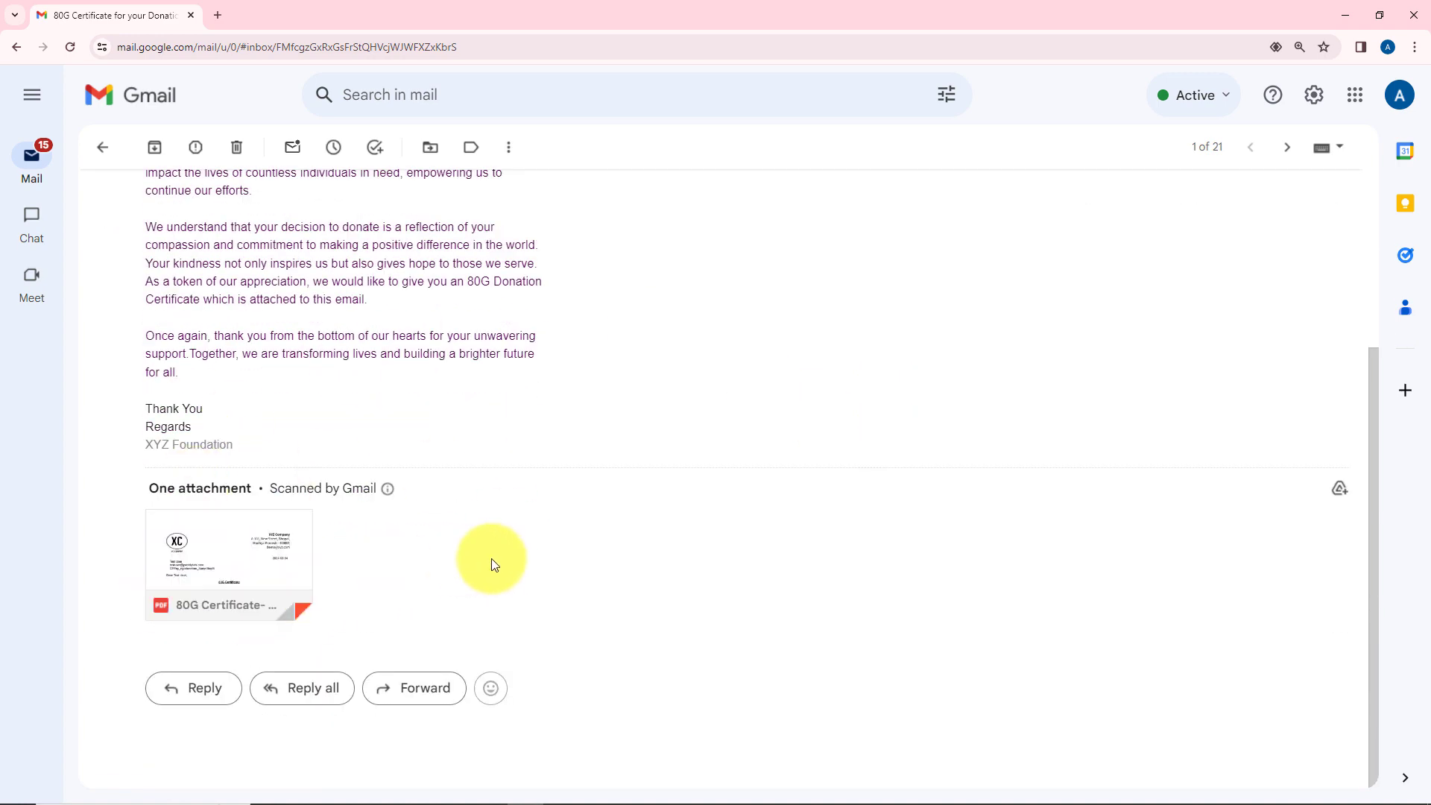
{"action": "scroll", "coordinate": [468, 540], "scroll_direction": "up", "scroll_amount": 3}
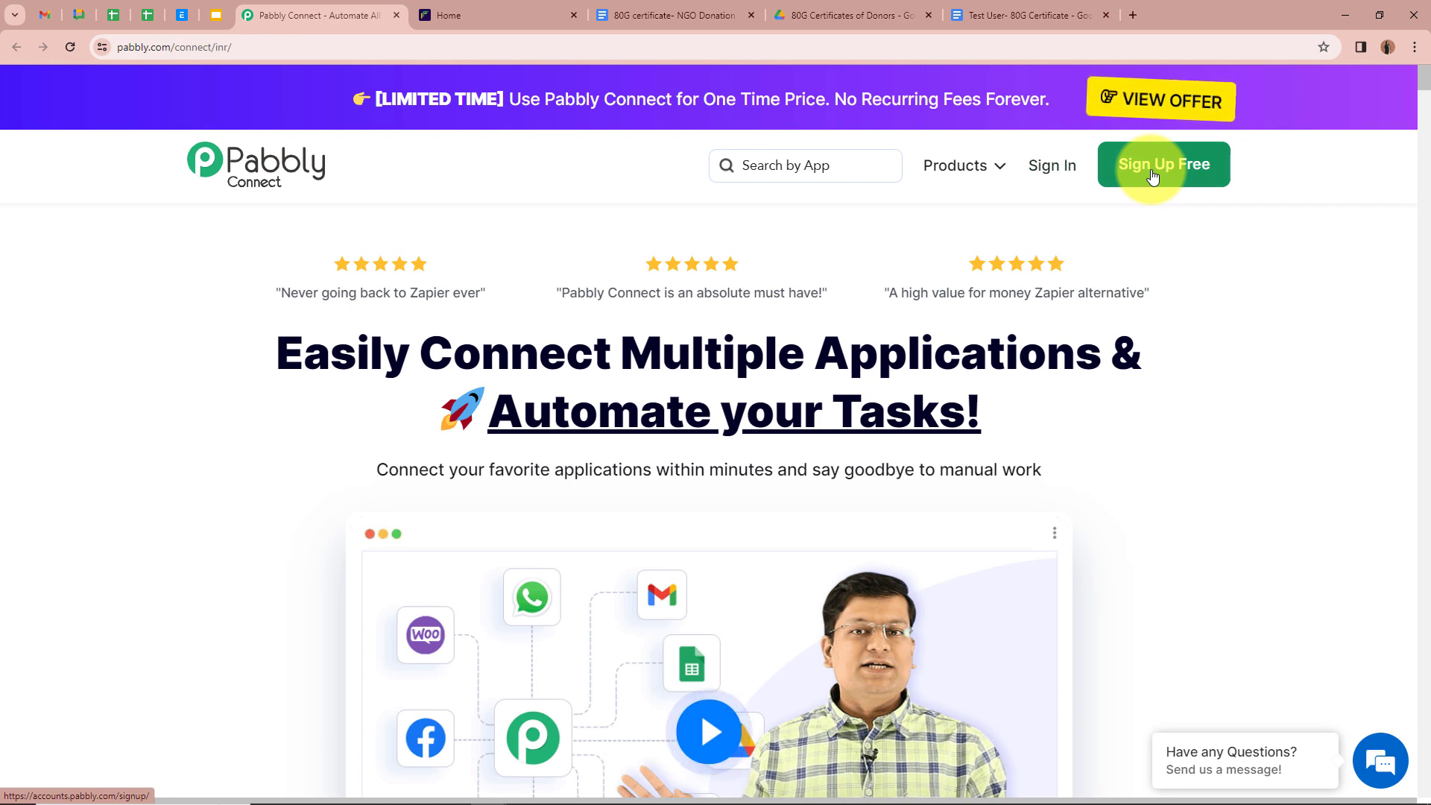
Step: Sign in to Pabbly and launch Pabbly Connect from All Pabbly Apps
{"action": "left_click", "coordinate": [1053, 176]}
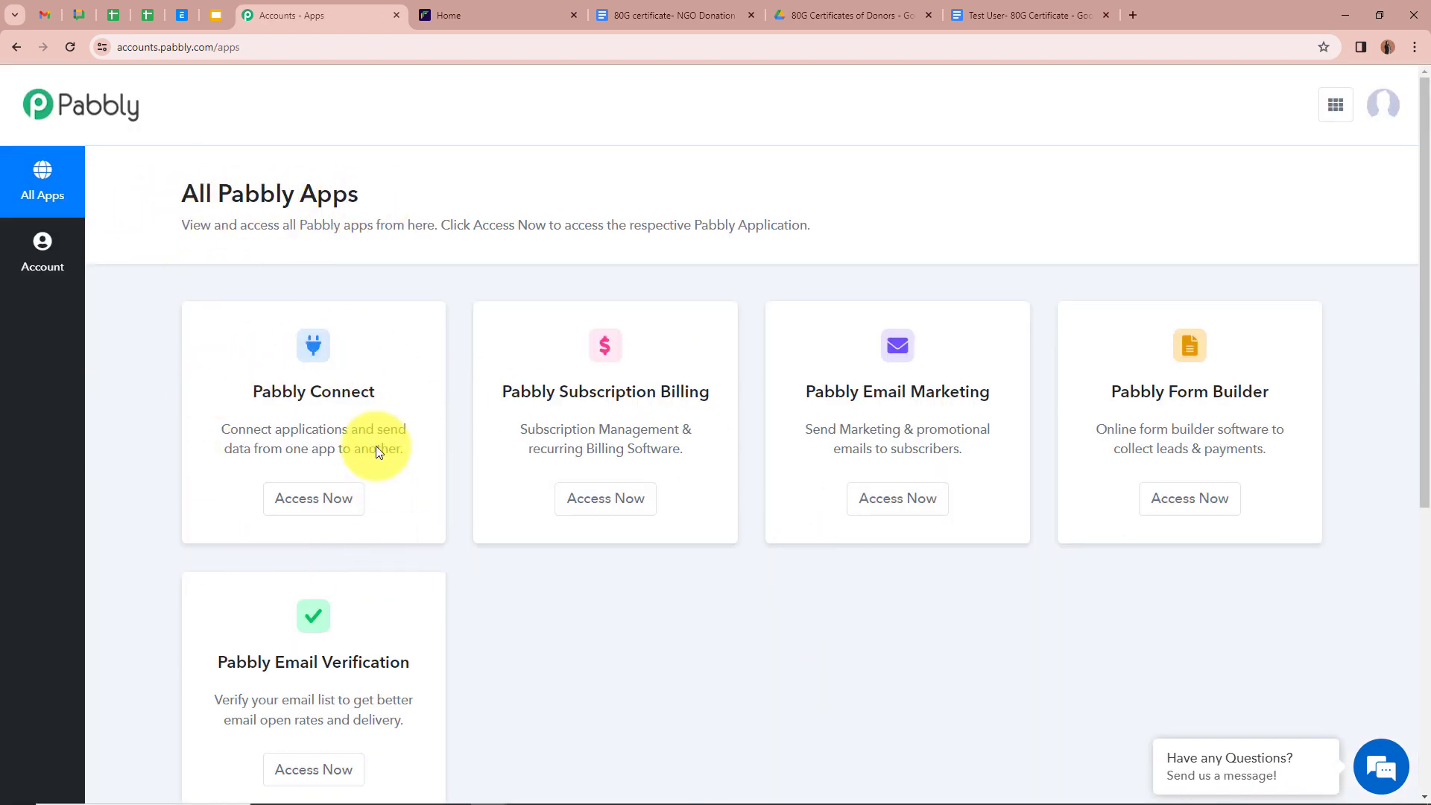
{"action": "left_click", "coordinate": [332, 513]}
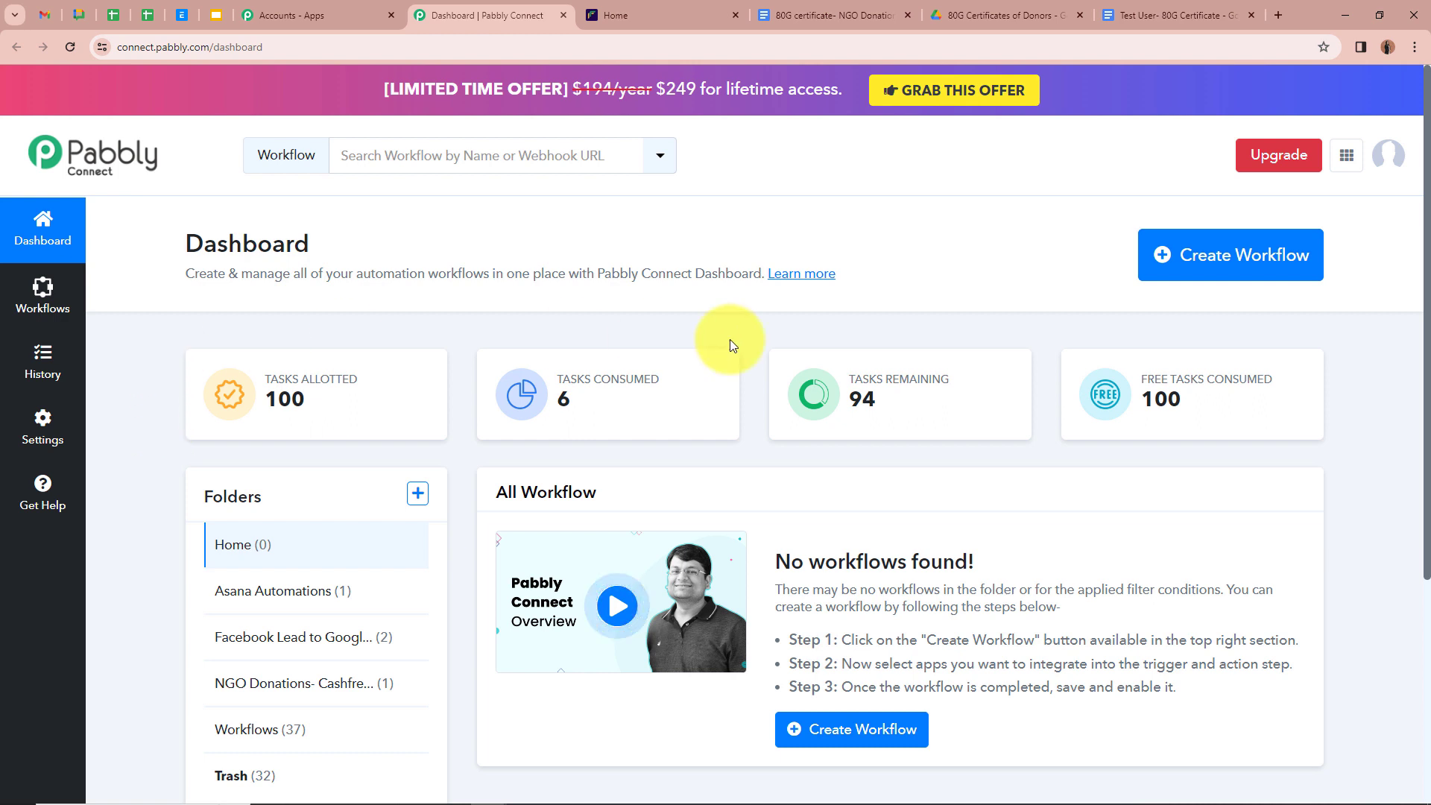
Step: Create the workflow 'Send 80G Certificates over Email…' in the NGO Donations- Cashfree Automation folder
{"action": "left_click", "coordinate": [1205, 266]}
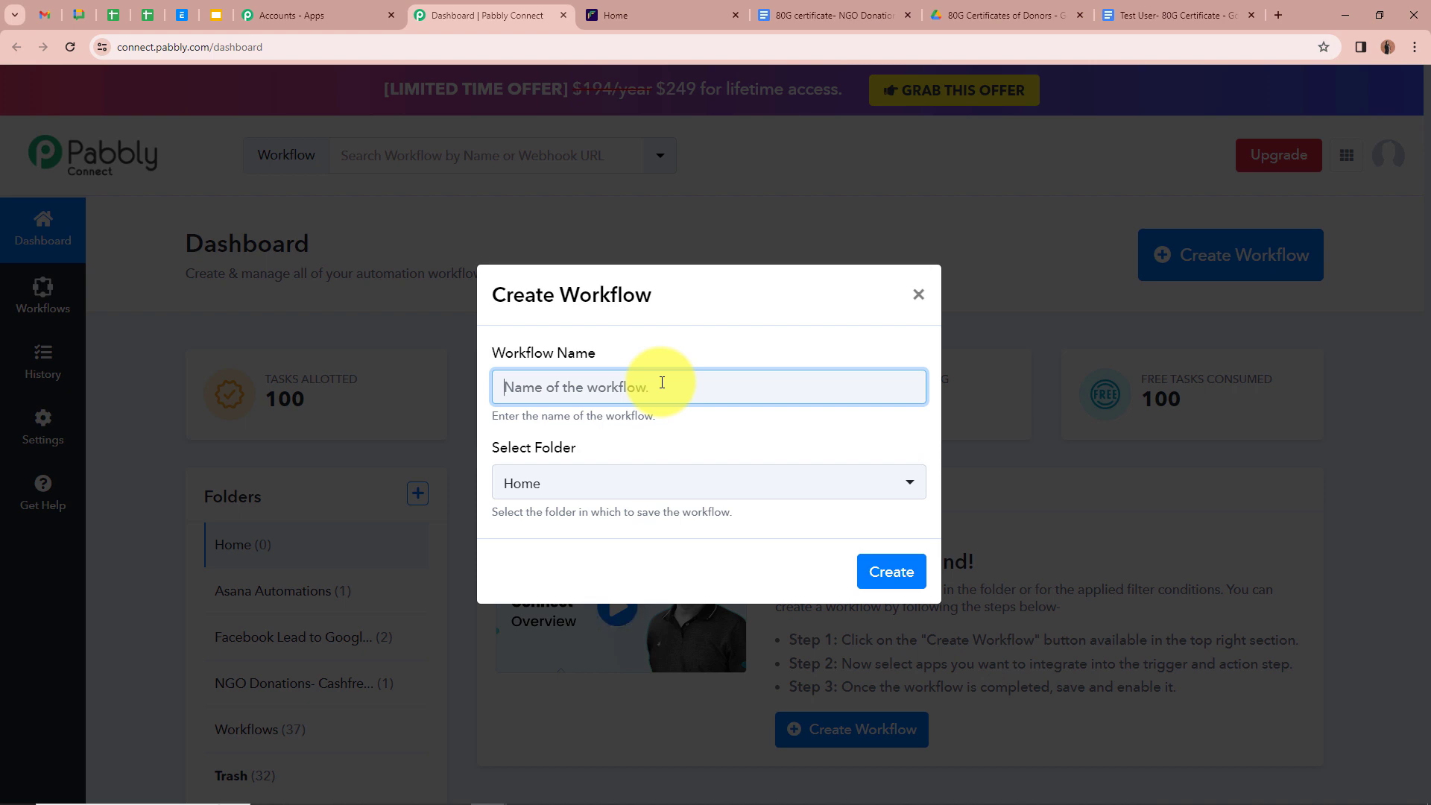
{"action": "type", "text": "Send 80G Certificates over Email for NGO donations received via Cashfree"}
{"action": "key", "text": "Home"}
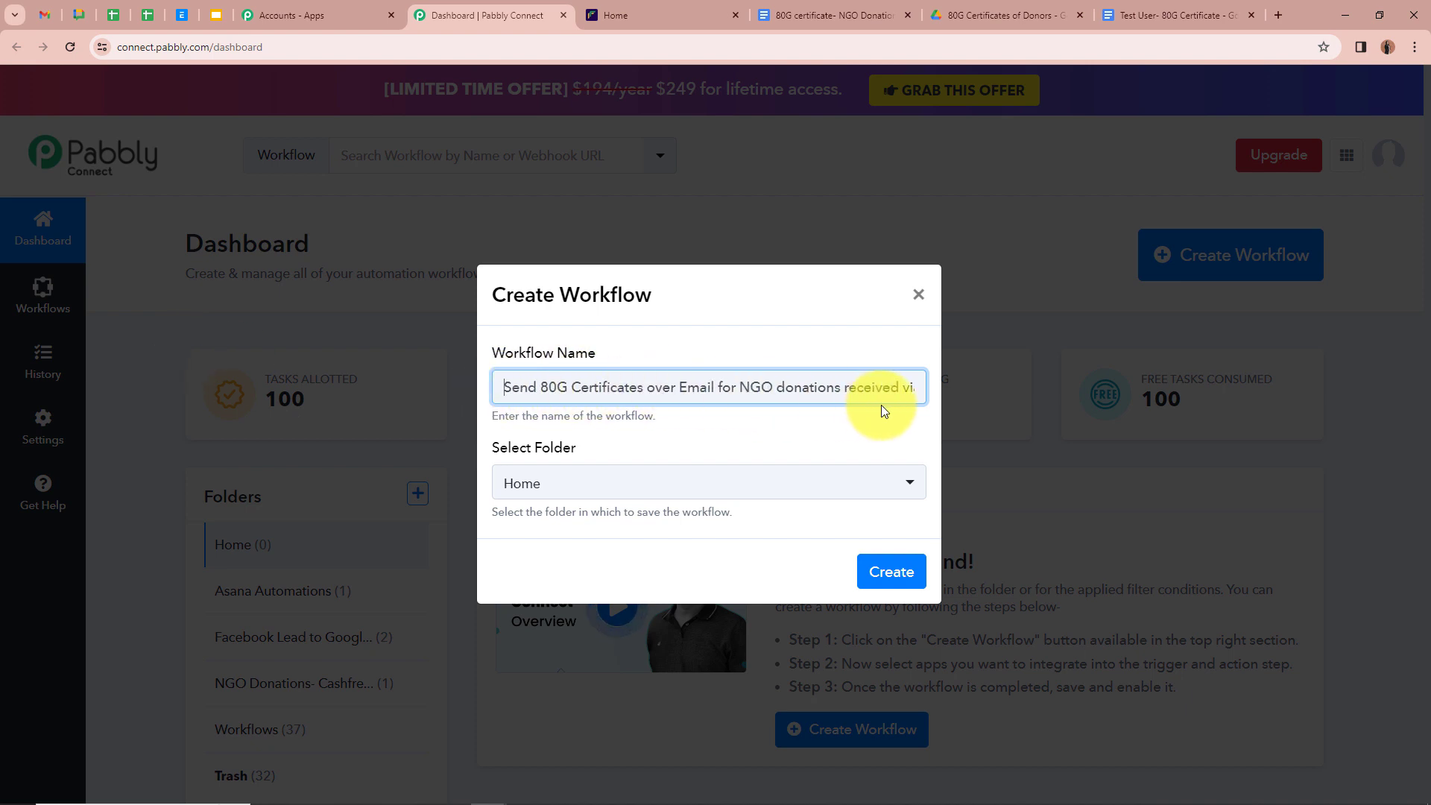
{"action": "left_click", "coordinate": [901, 493]}
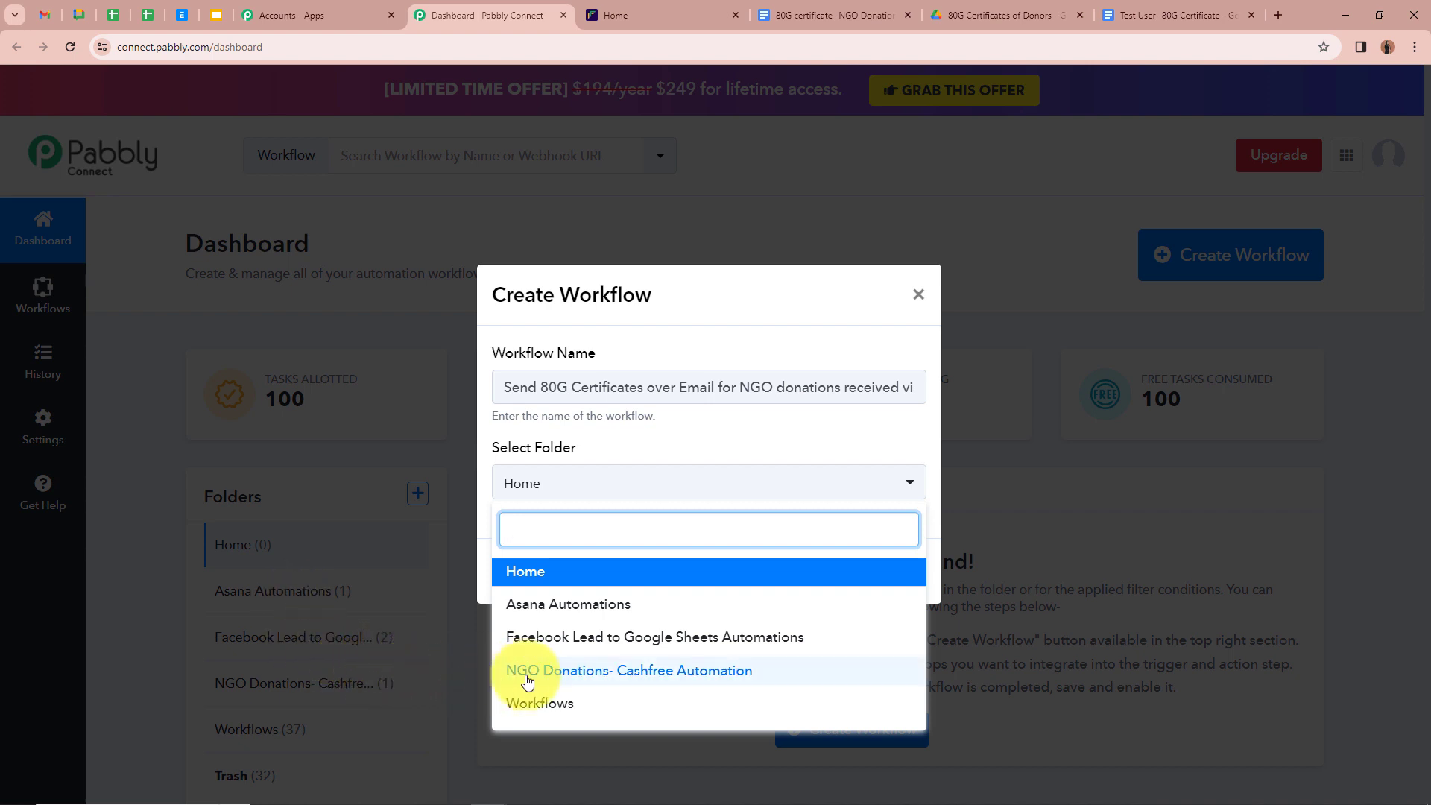
{"action": "left_click", "coordinate": [751, 672]}
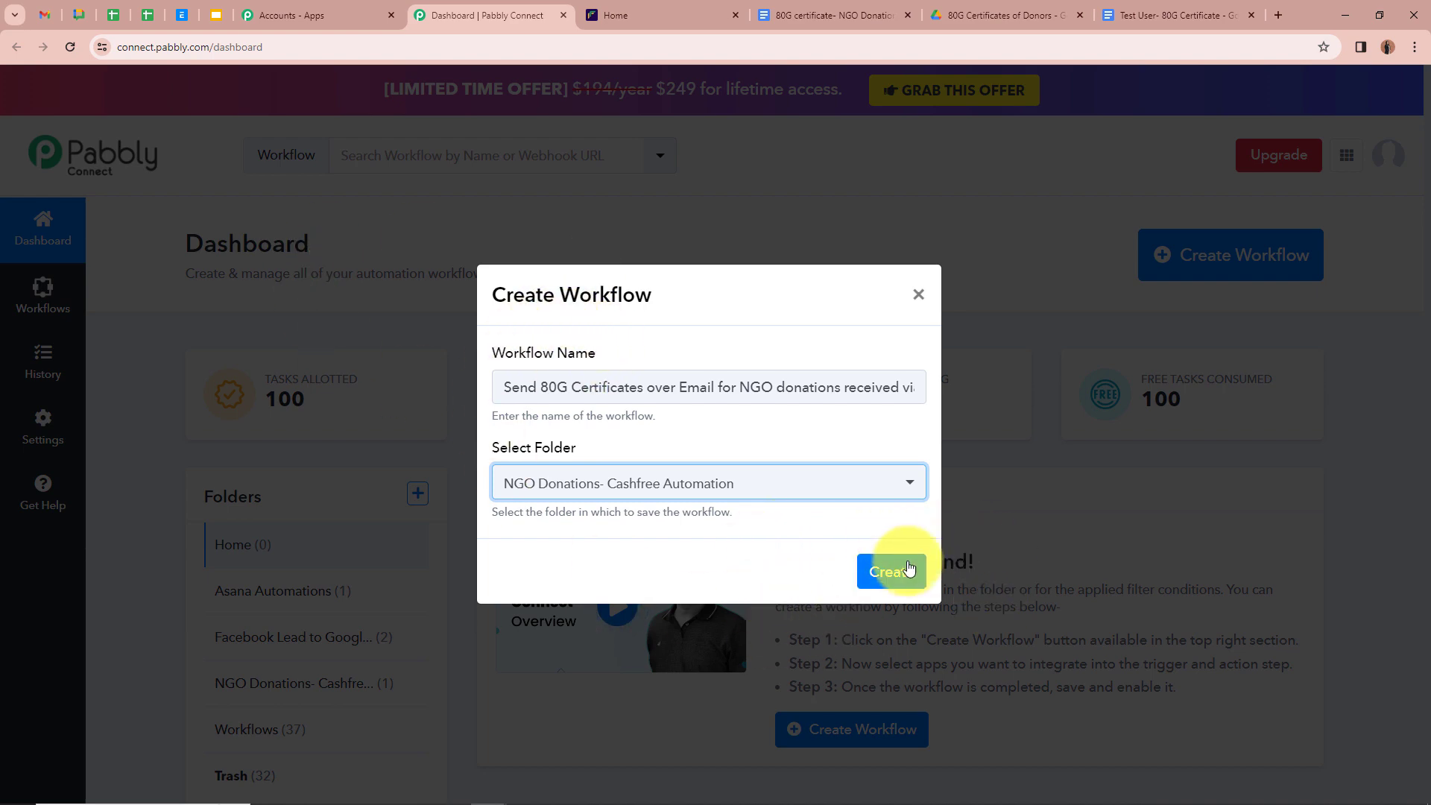
{"action": "left_click", "coordinate": [894, 570]}
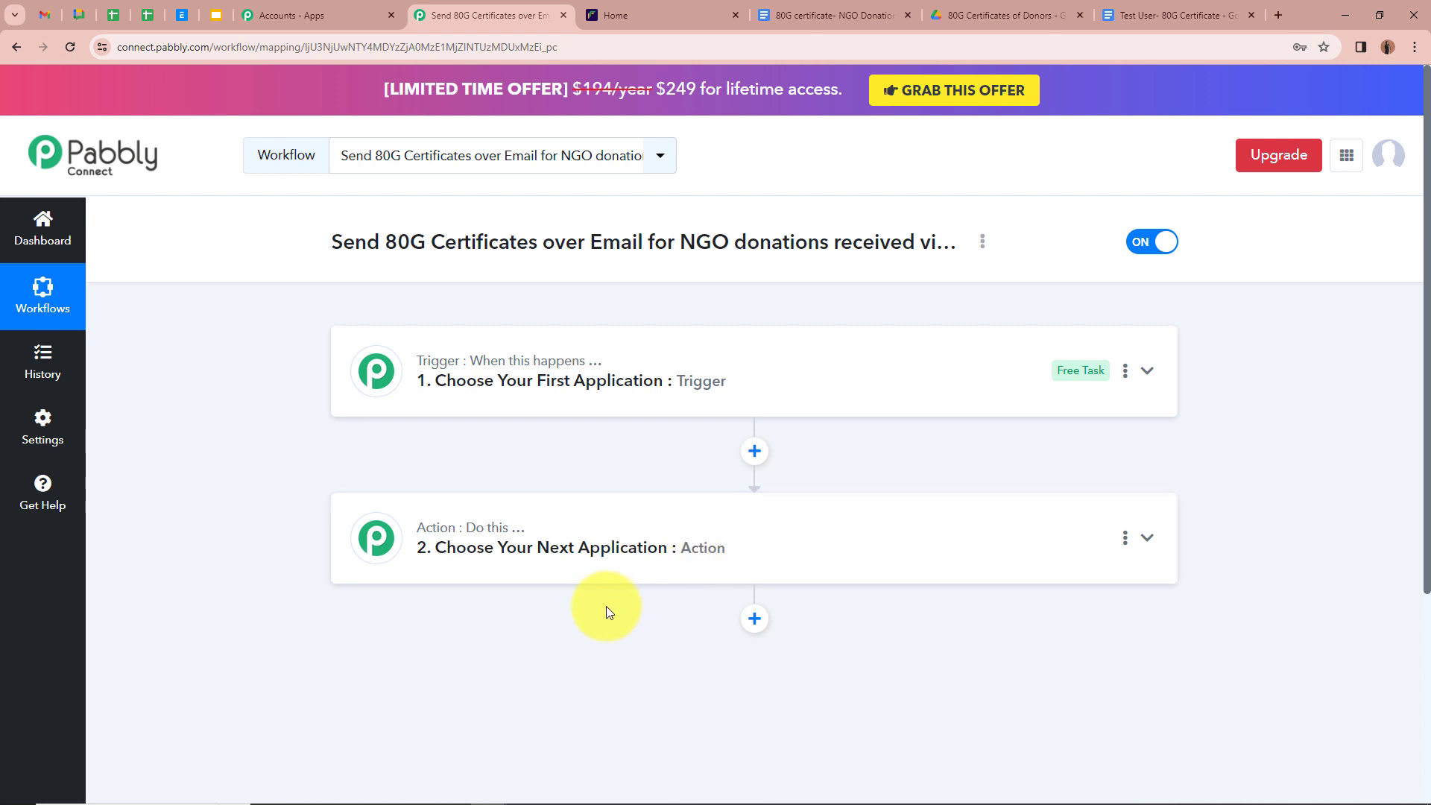
Step: Set the workflow trigger to the Cashfree app with the Payment via Form event
{"action": "left_click", "coordinate": [1150, 372]}
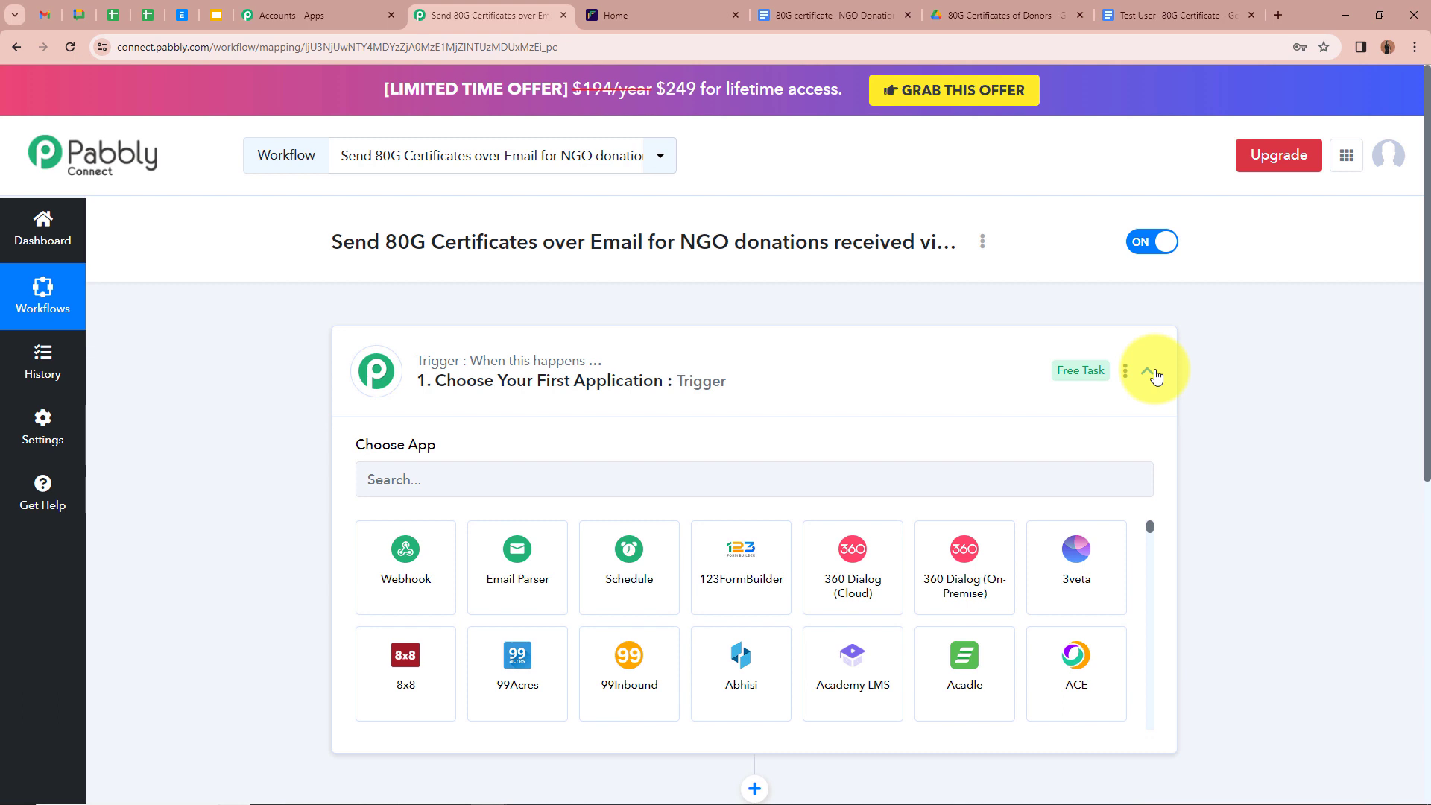
{"action": "left_click", "coordinate": [383, 480]}
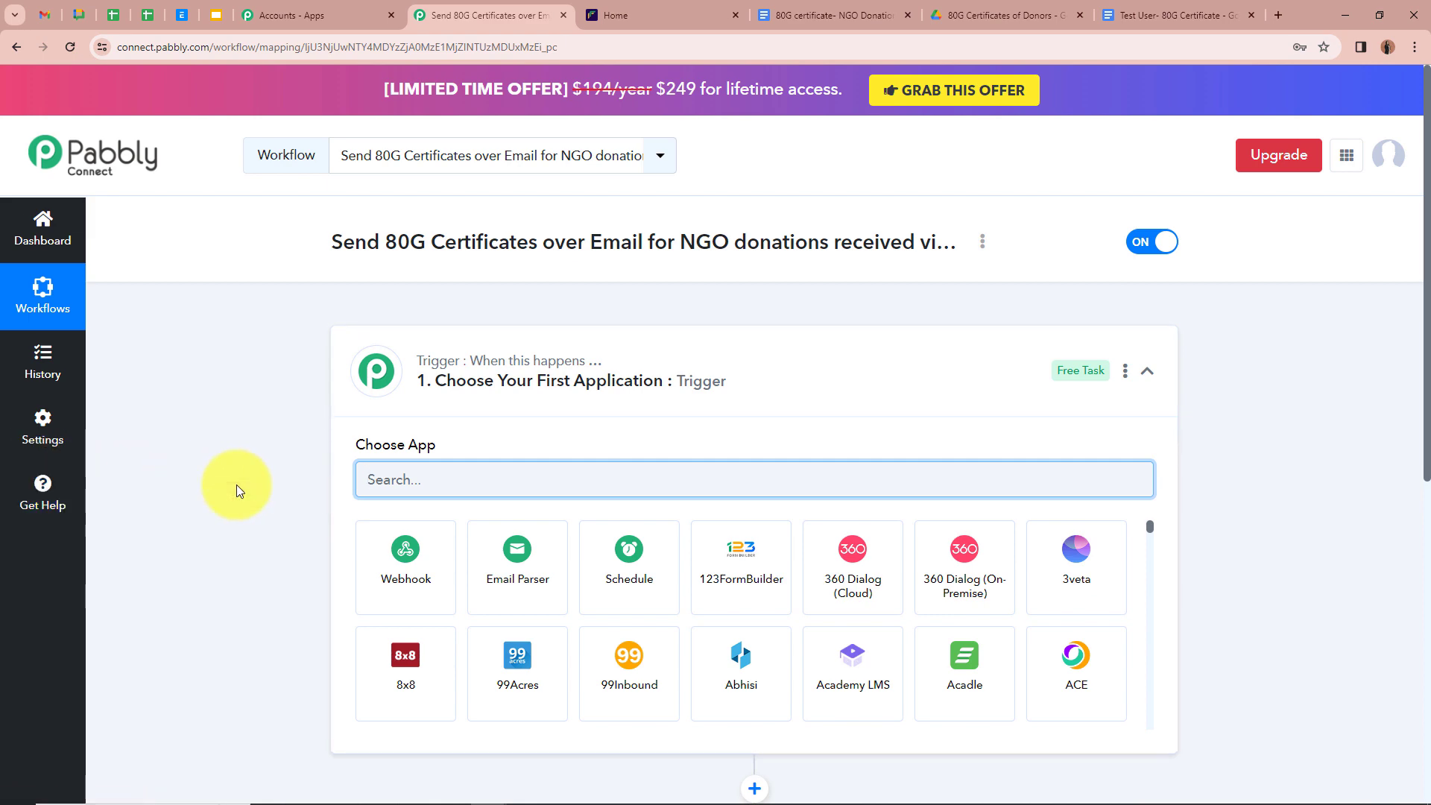
{"action": "type", "text": "Cas"}
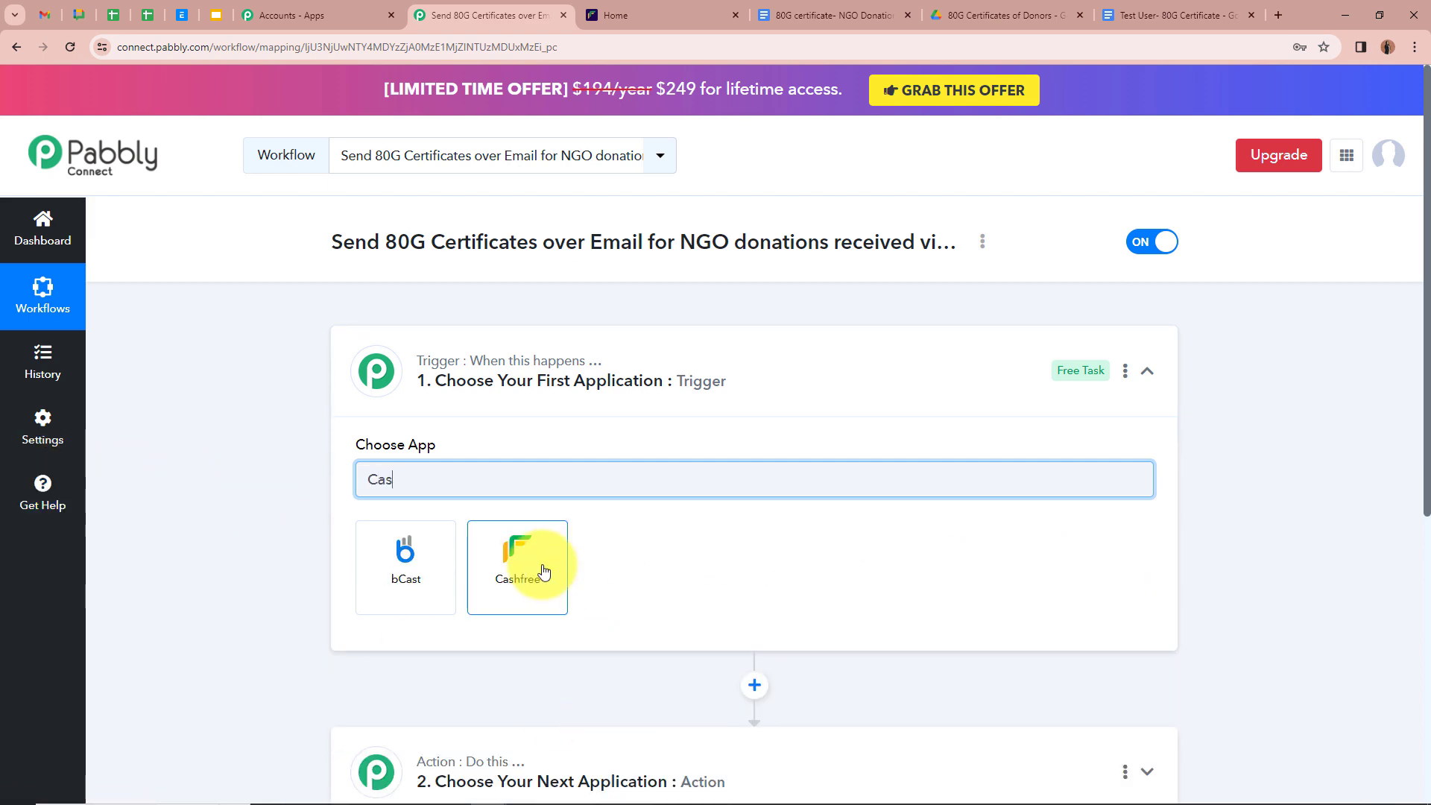
{"action": "left_click", "coordinate": [543, 572]}
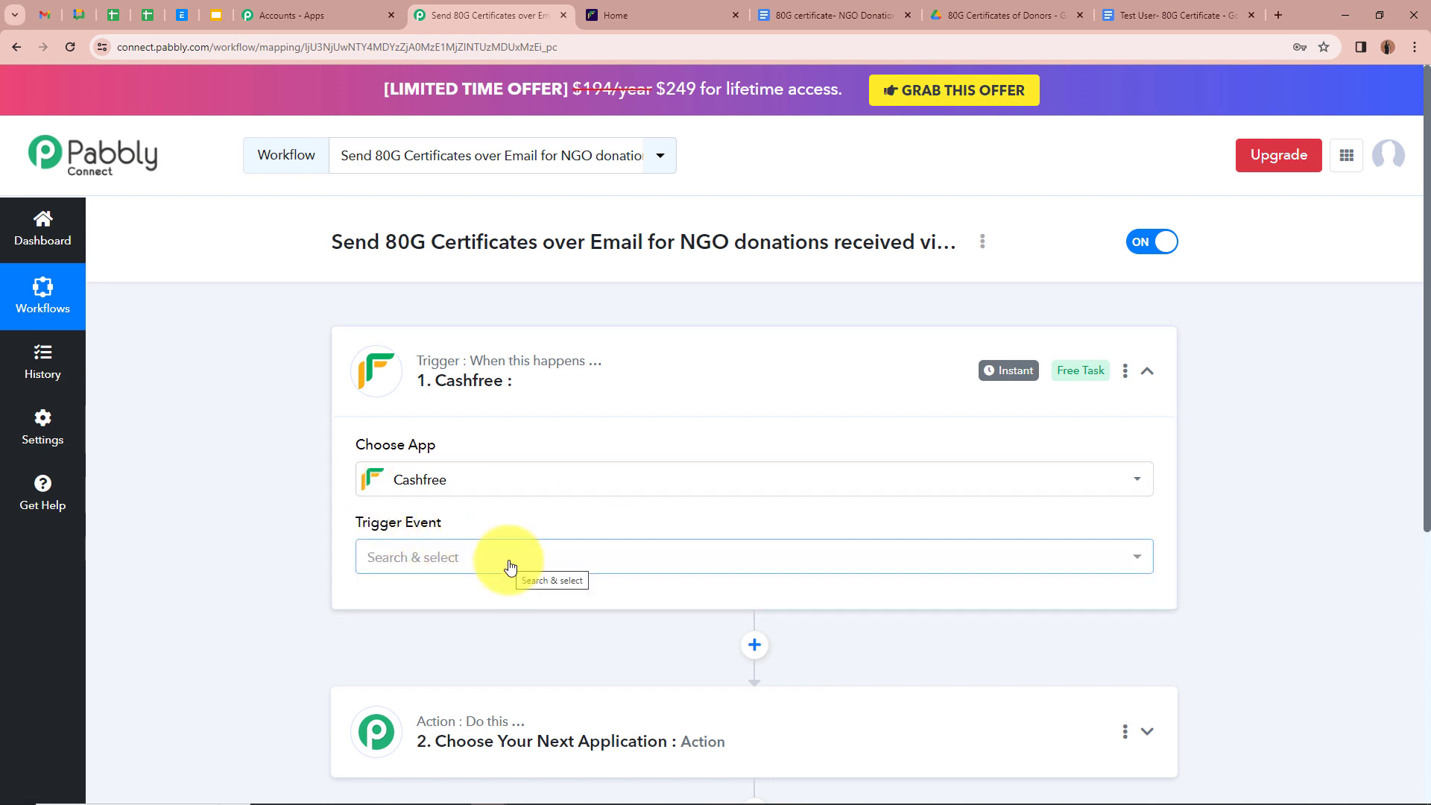
{"action": "left_click", "coordinate": [414, 548]}
{"action": "scroll", "coordinate": [444, 492], "scroll_direction": "down", "scroll_amount": 1}
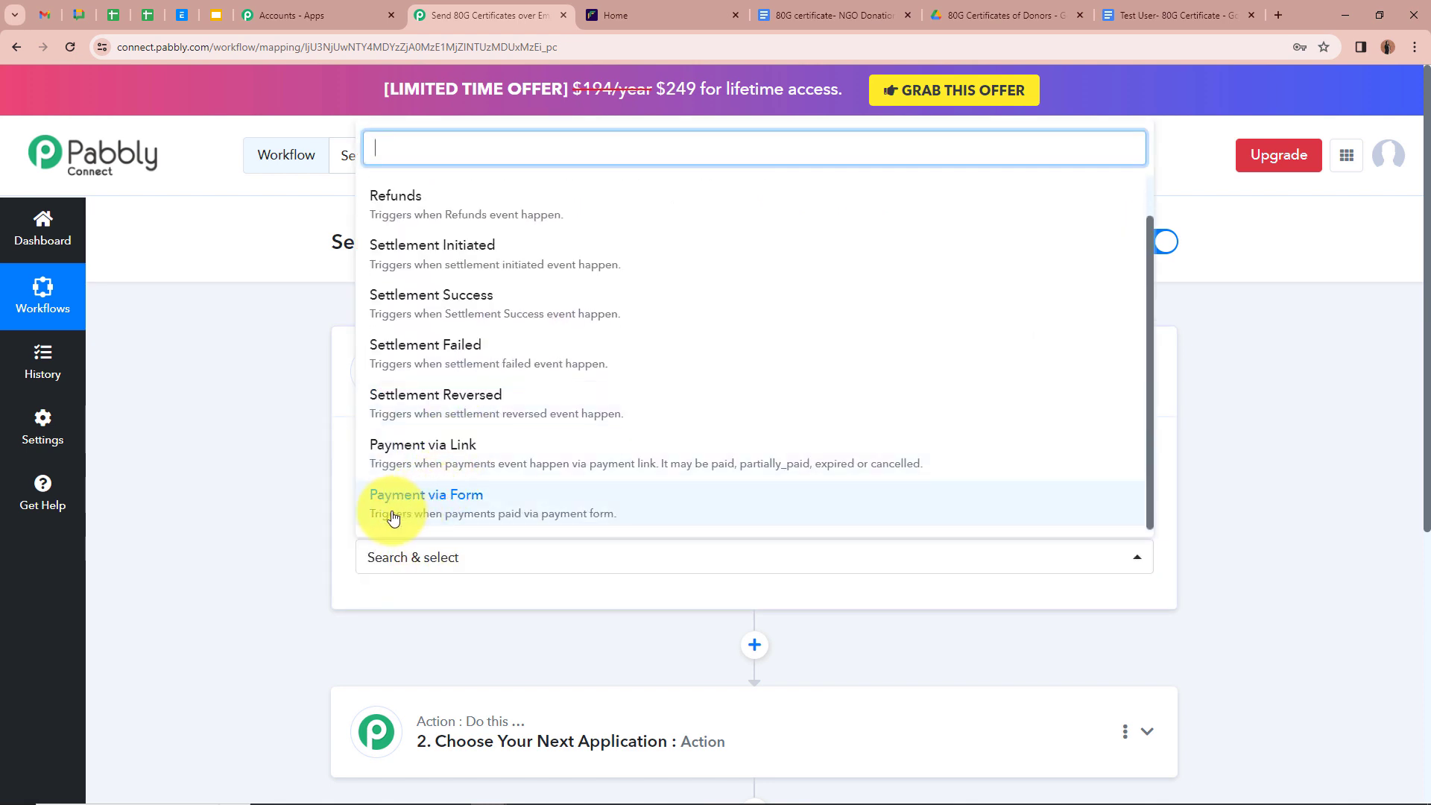
{"action": "left_click", "coordinate": [477, 506]}
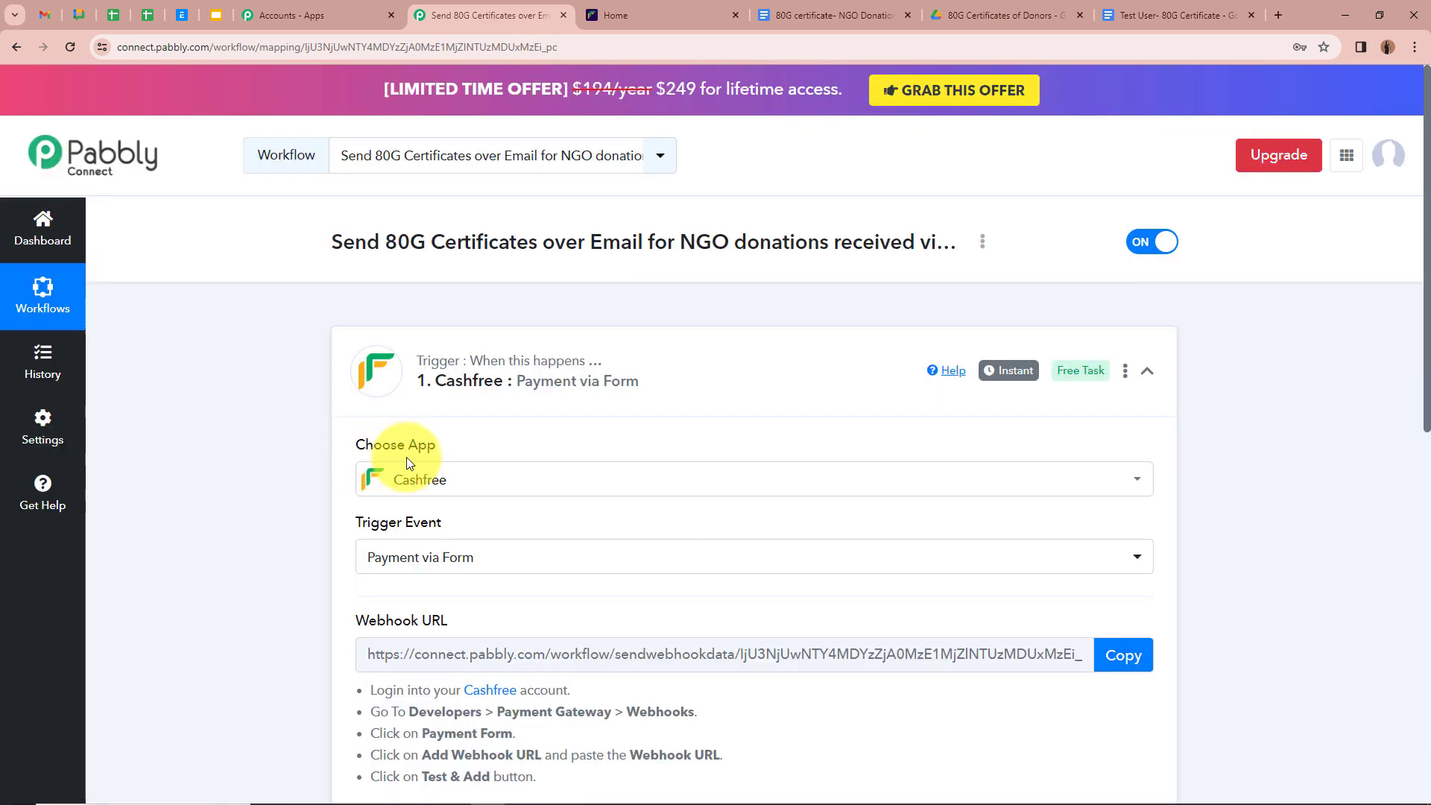
Step: Review the trigger's webhook URL setup instructions, then move to the Cashfree dashboard
{"action": "scroll", "coordinate": [465, 550], "scroll_direction": "down", "scroll_amount": 2}
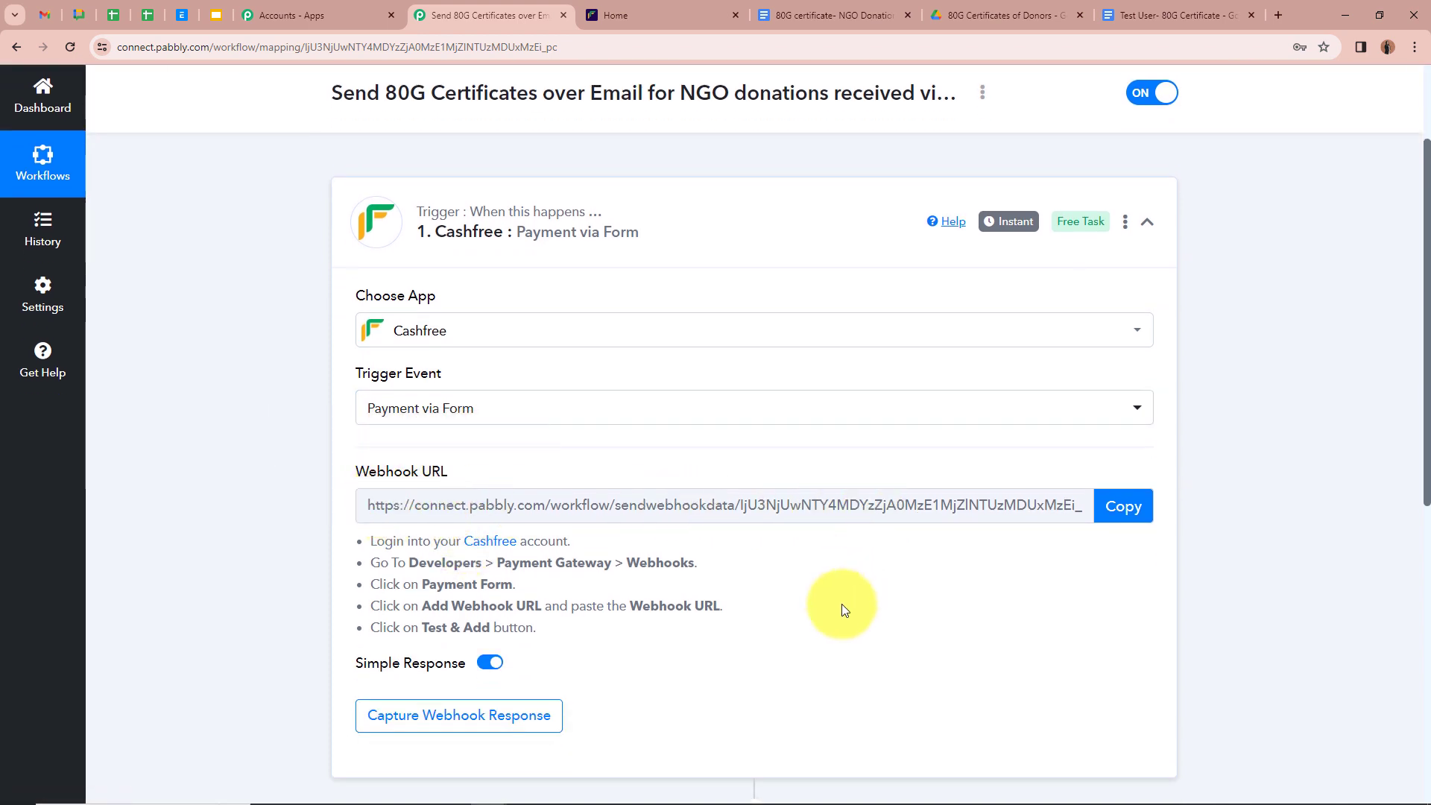
{"action": "left_click_drag", "start_coordinate": [365, 538], "coordinate": [759, 638]}
{"action": "left_click", "coordinate": [805, 638]}
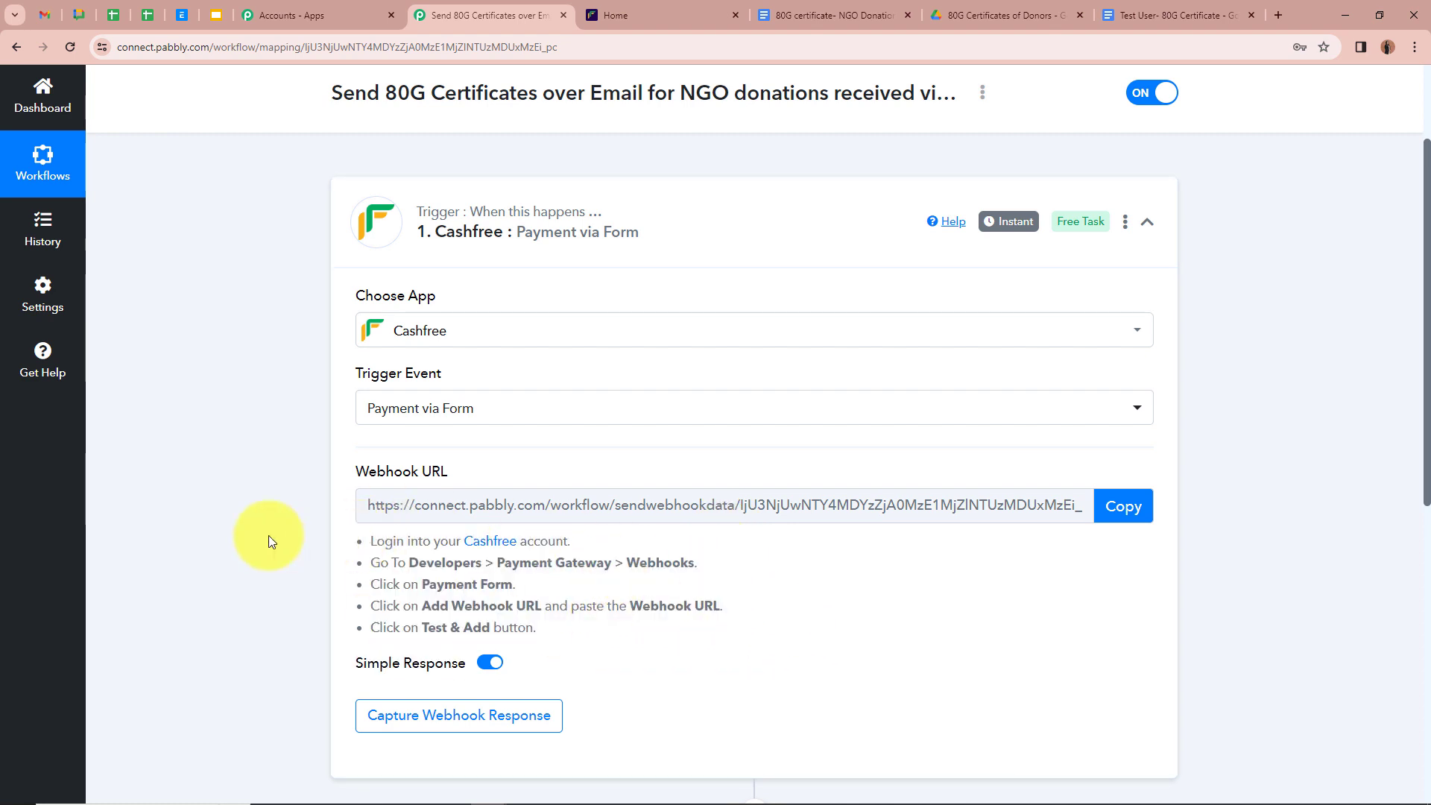
{"action": "left_click", "coordinate": [630, 15]}
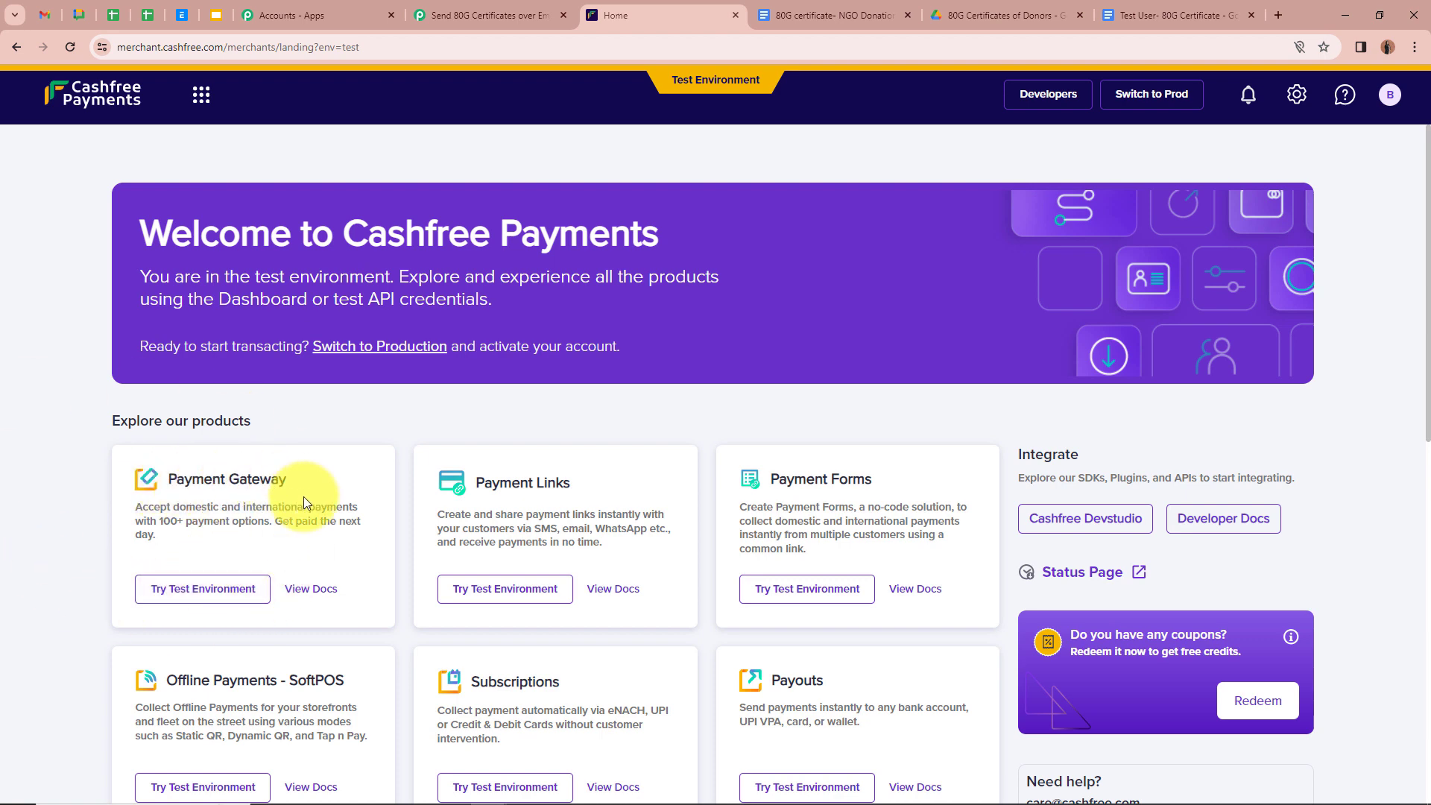
Step: In the Payment Gateway test environment, go to Developers > Webhooks > Payment Form
{"action": "left_click", "coordinate": [217, 595]}
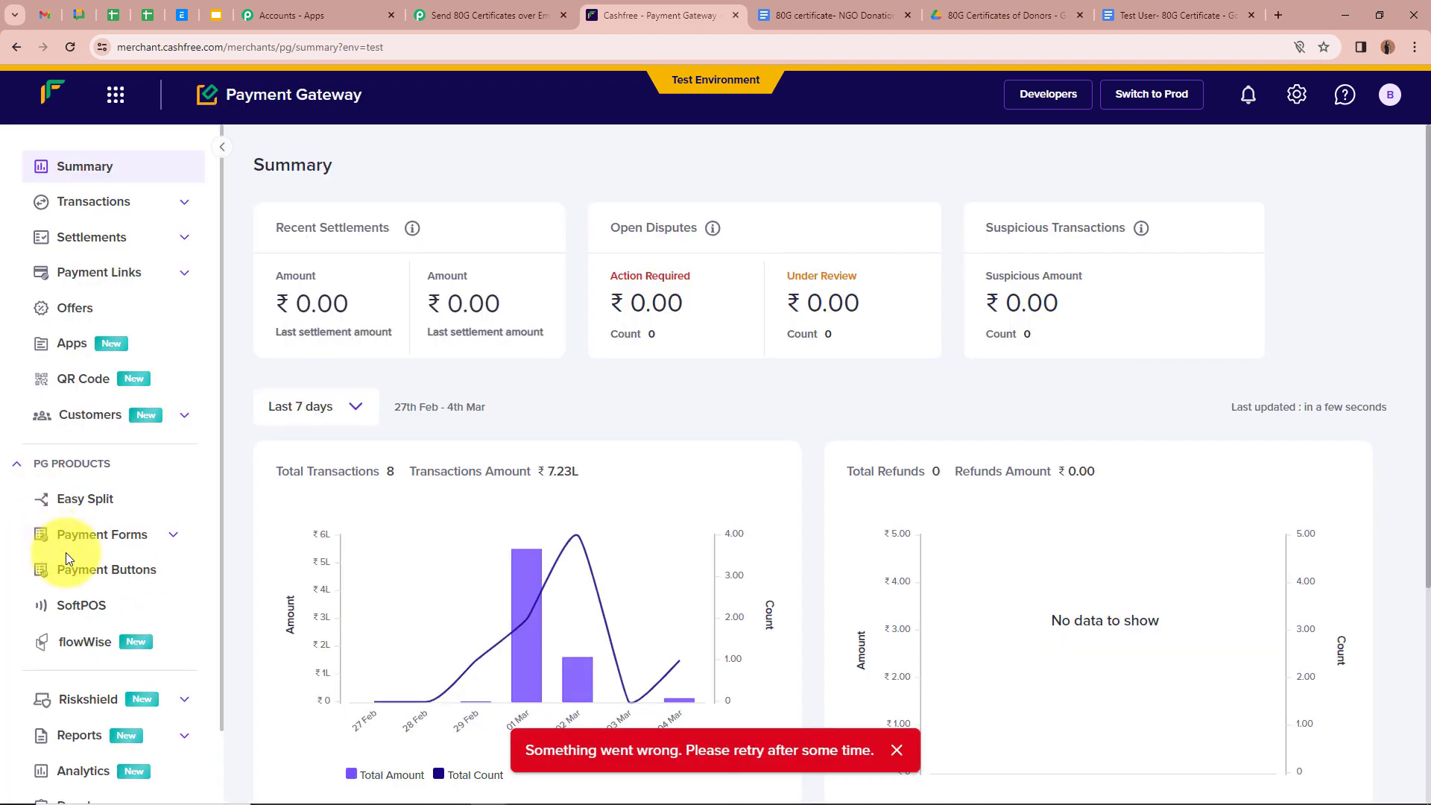
{"action": "scroll", "coordinate": [65, 552], "scroll_direction": "down", "scroll_amount": 2}
{"action": "scroll", "coordinate": [89, 372], "scroll_direction": "up", "scroll_amount": 2}
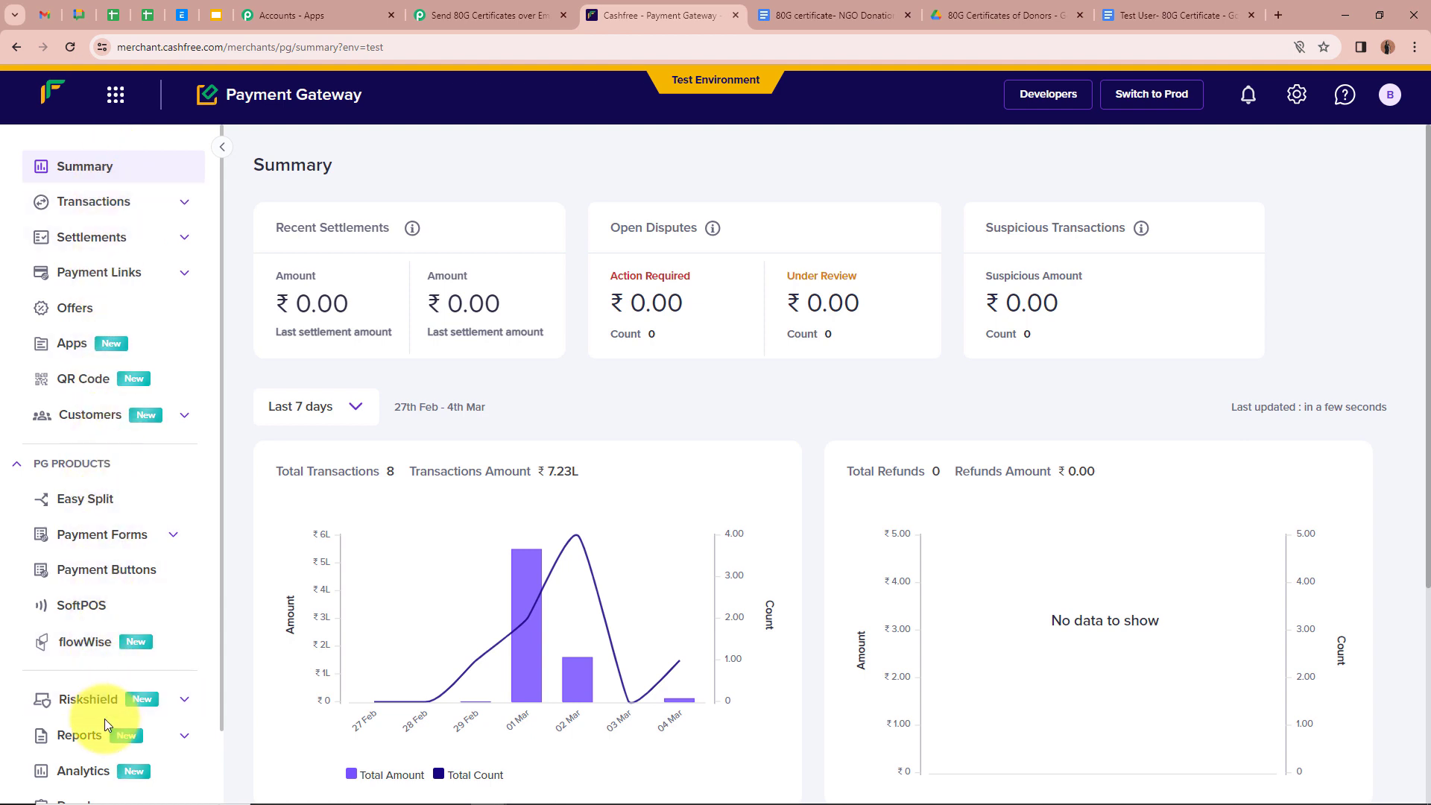
{"action": "scroll", "coordinate": [108, 720], "scroll_direction": "down", "scroll_amount": 1}
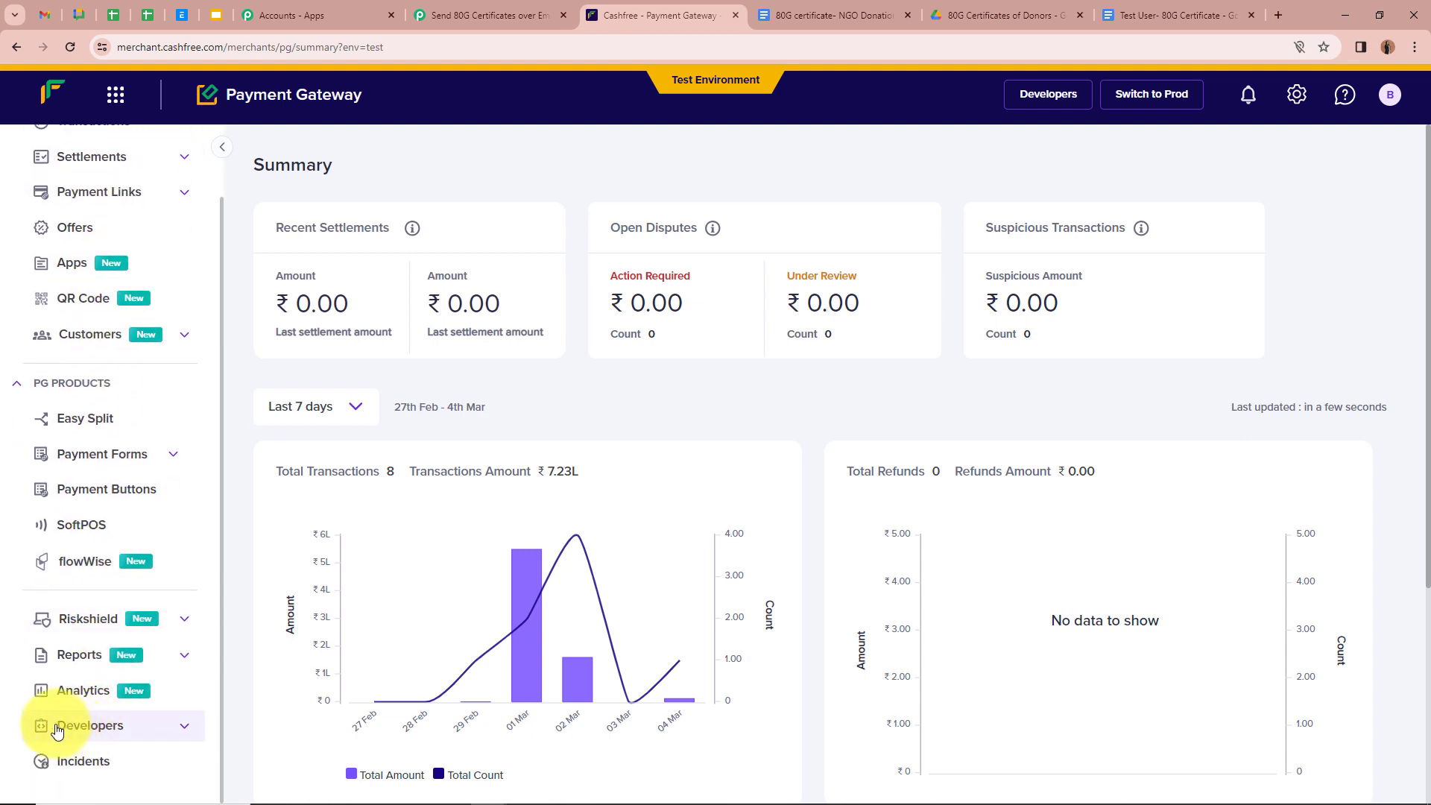
{"action": "left_click", "coordinate": [134, 728]}
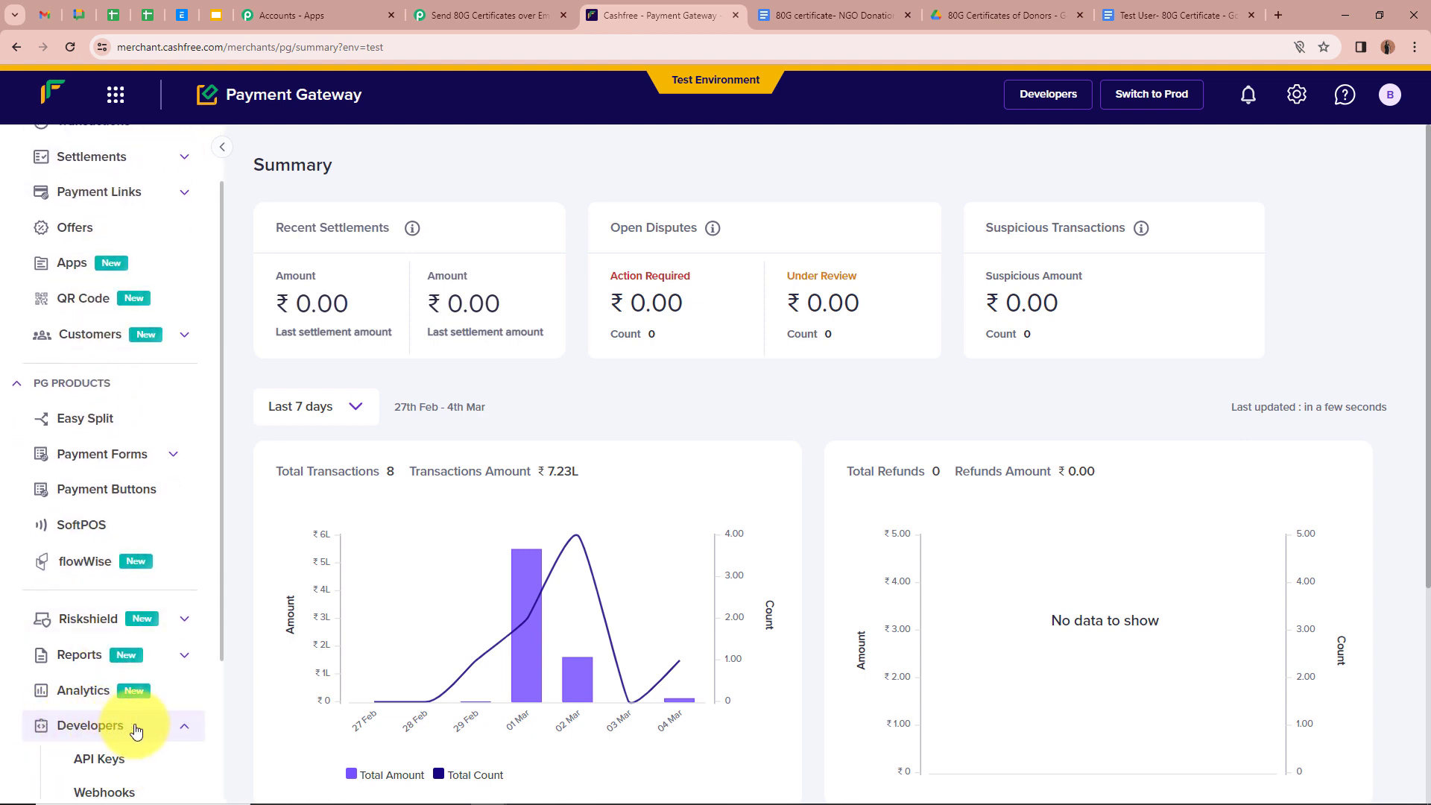
{"action": "scroll", "coordinate": [134, 728], "scroll_direction": "down", "scroll_amount": 3}
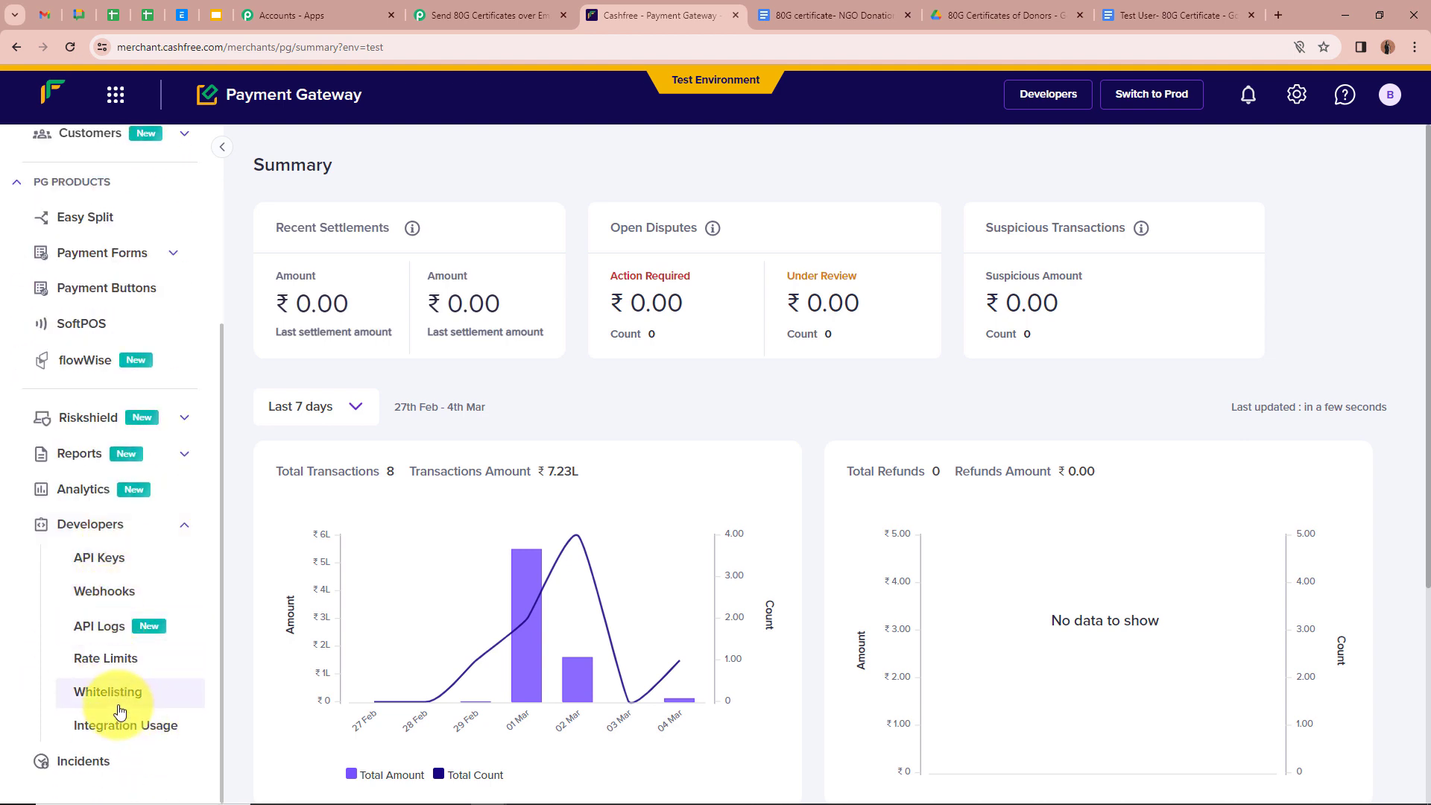
{"action": "left_click", "coordinate": [112, 596]}
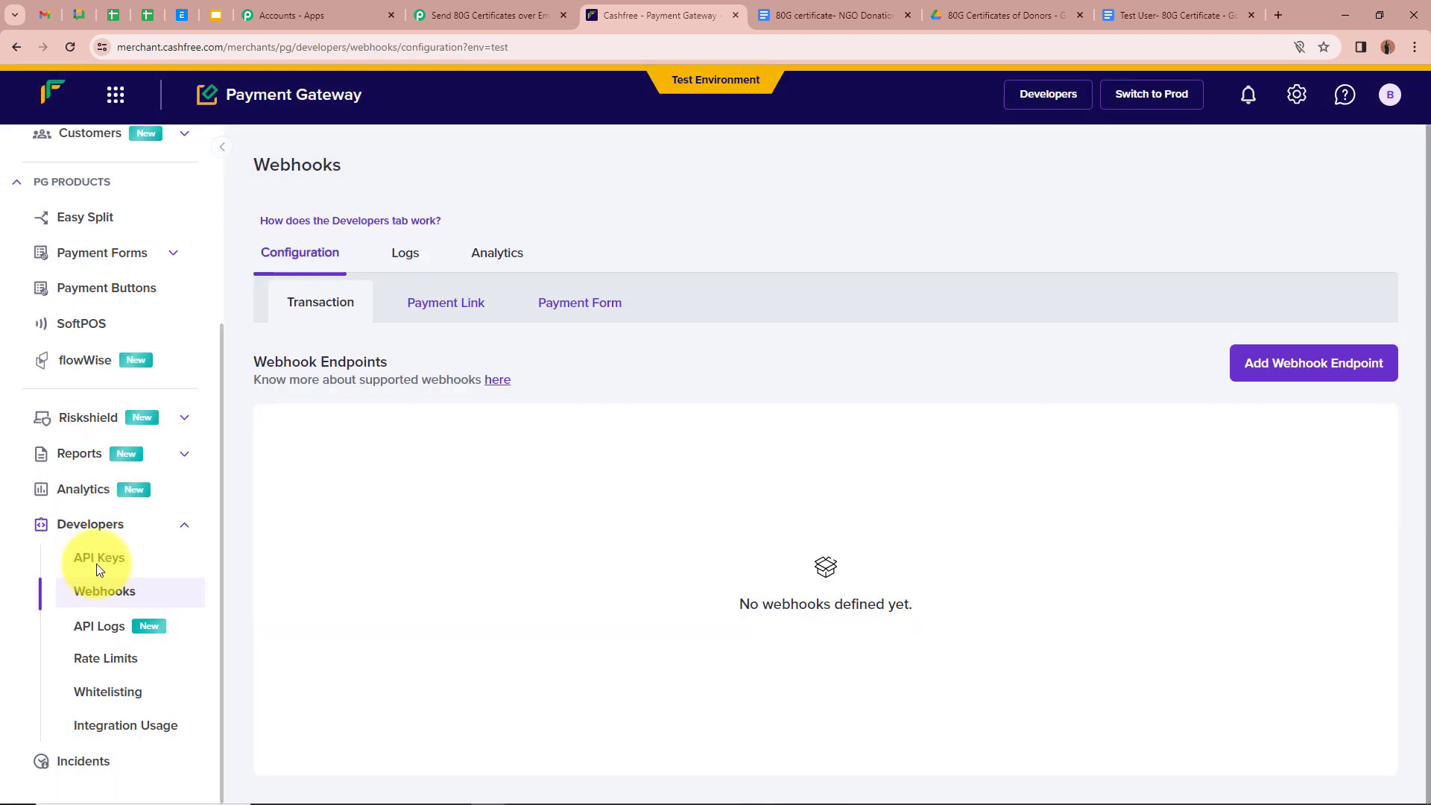
{"action": "left_click", "coordinate": [587, 313]}
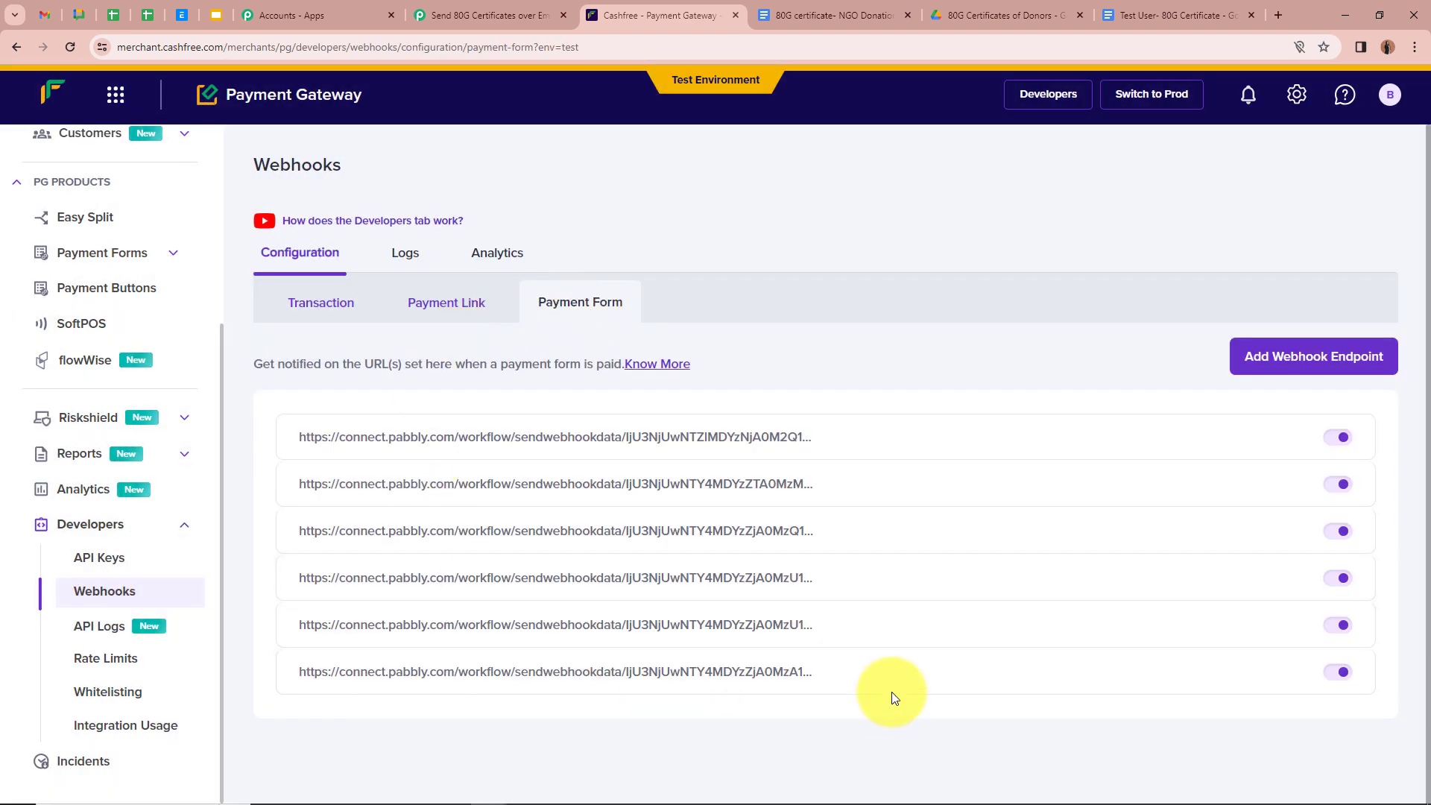
Step: Add a webhook endpoint using the copied Pabbly webhook URL, test it, and save it
{"action": "left_click", "coordinate": [1298, 361]}
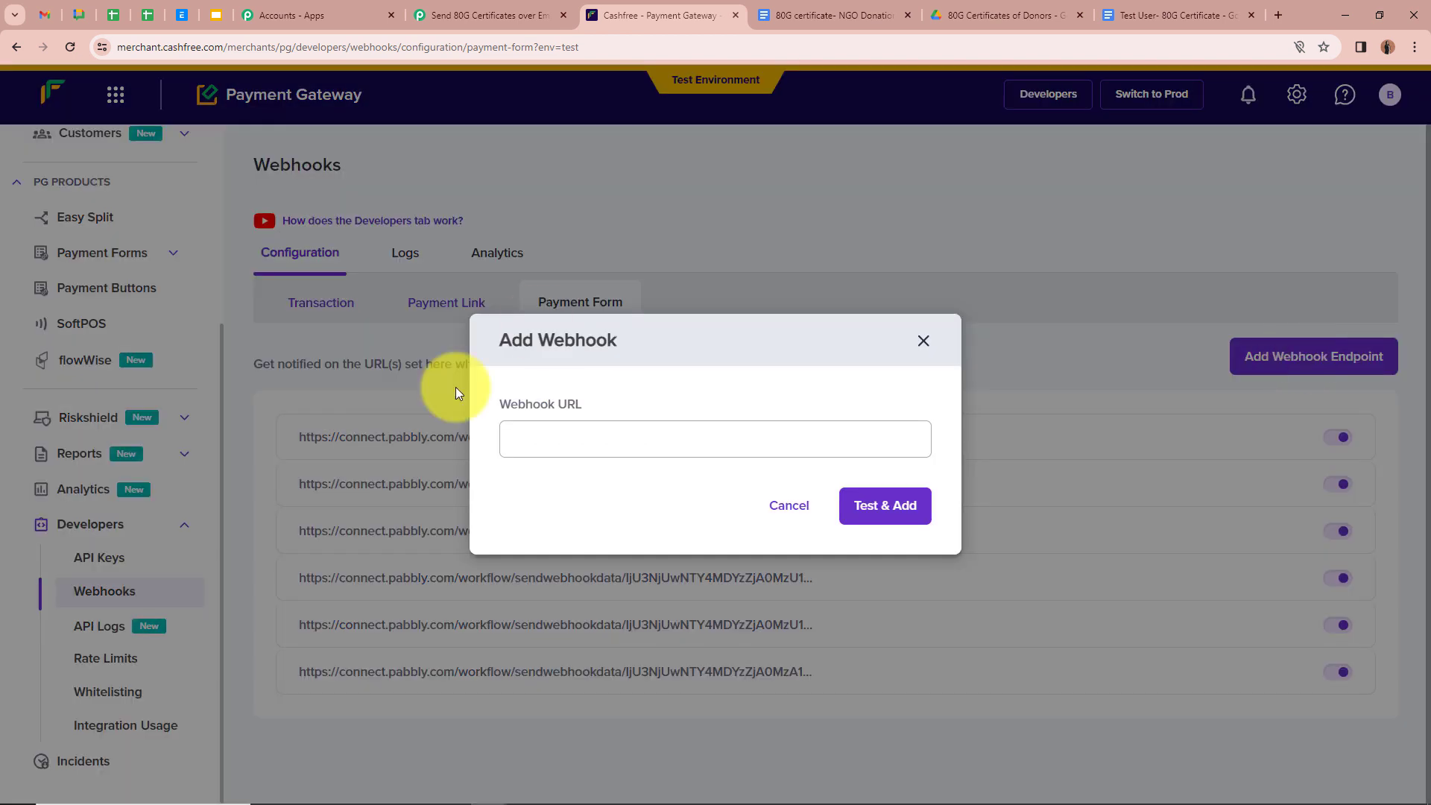
{"action": "left_click", "coordinate": [569, 440]}
{"action": "left_click", "coordinate": [485, 13]}
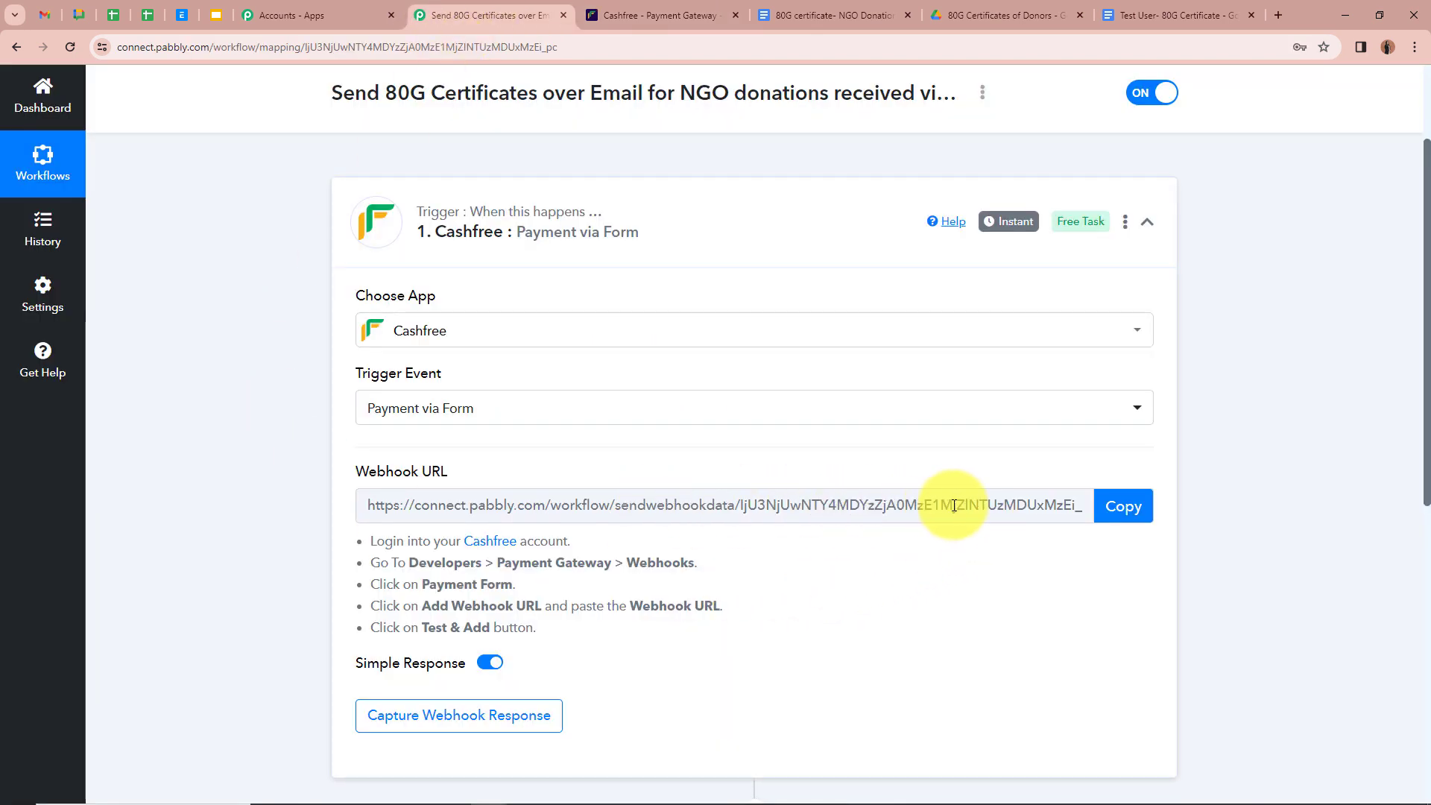
{"action": "left_click", "coordinate": [1126, 511]}
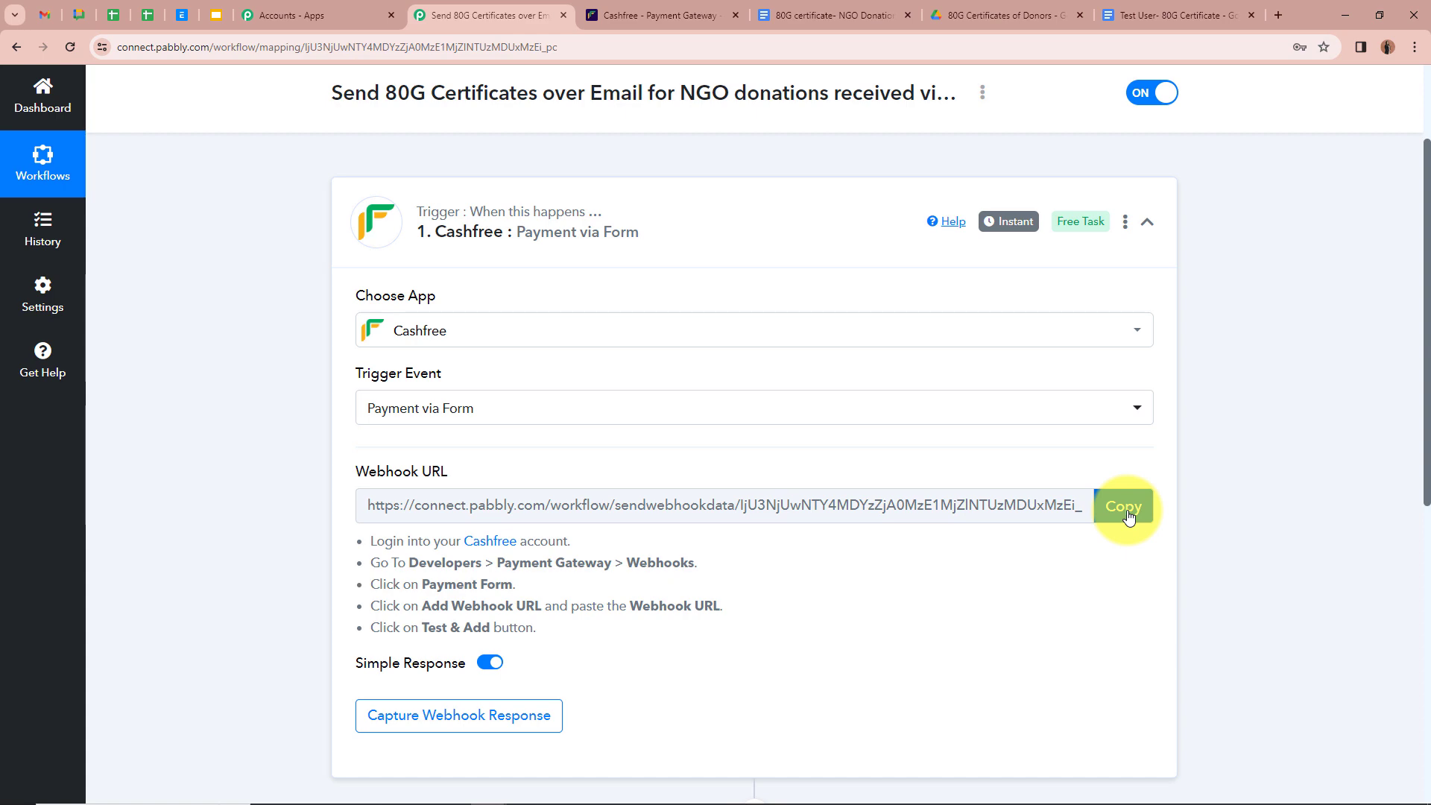
{"action": "left_click", "coordinate": [633, 15]}
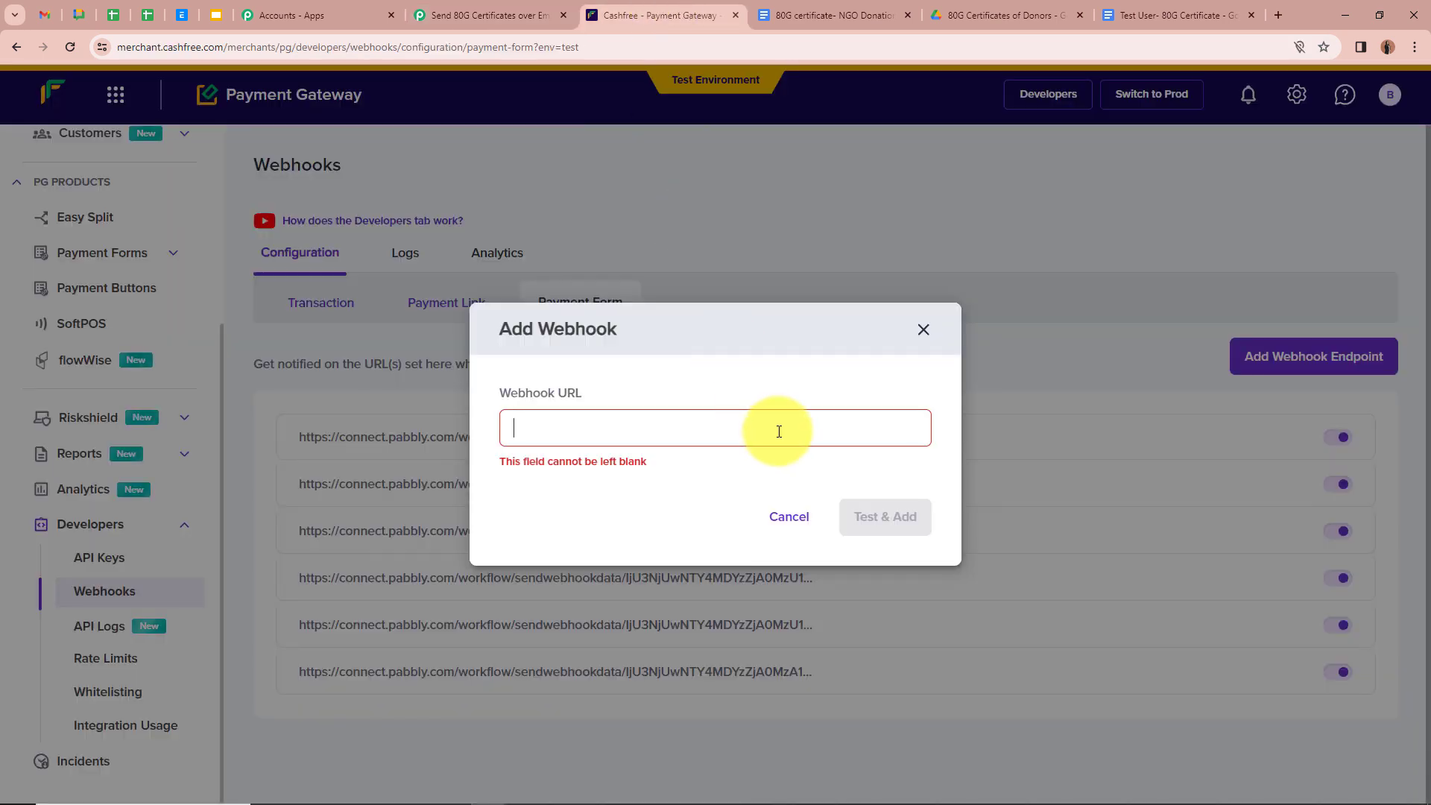
{"action": "key", "text": "ctrl+v"}
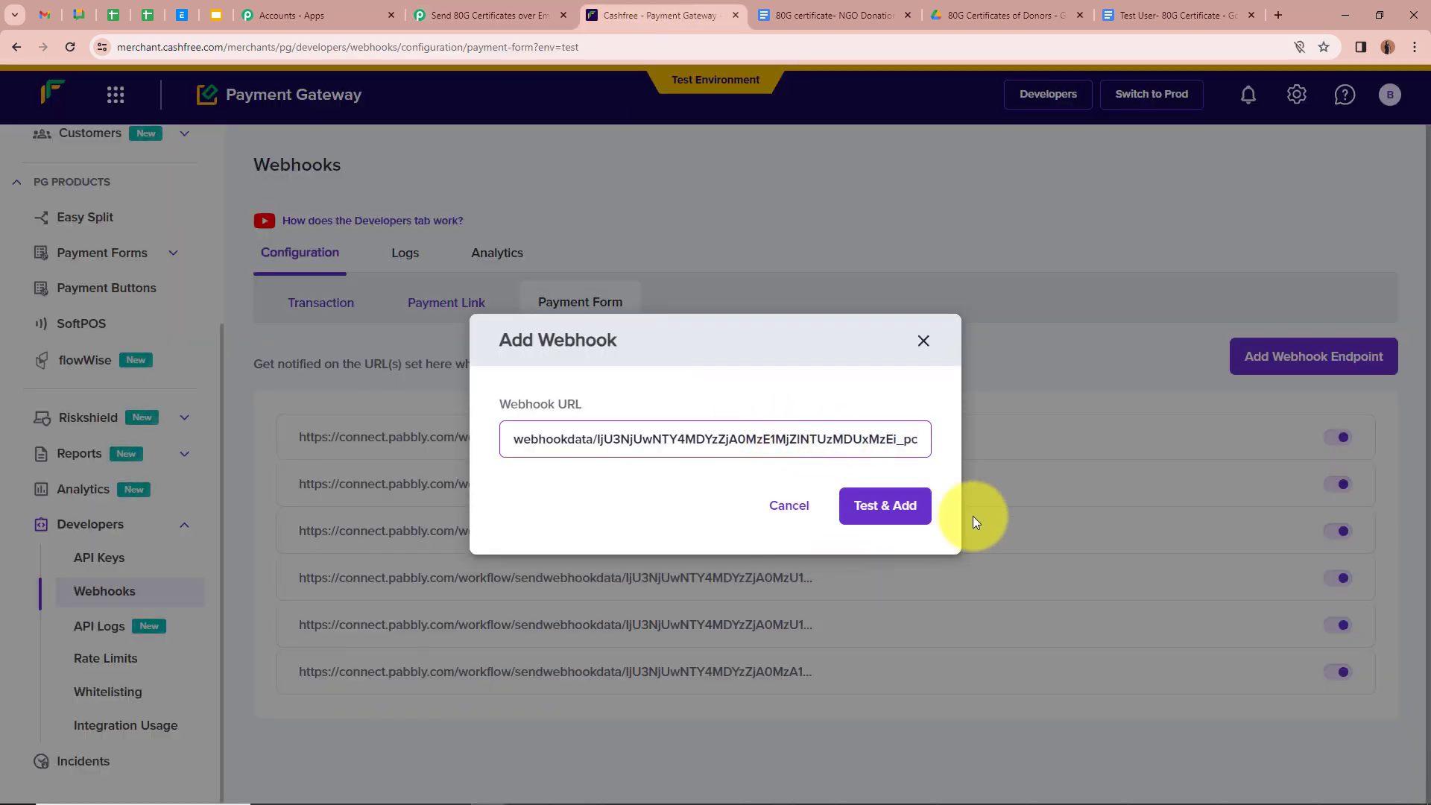
{"action": "left_click", "coordinate": [882, 514]}
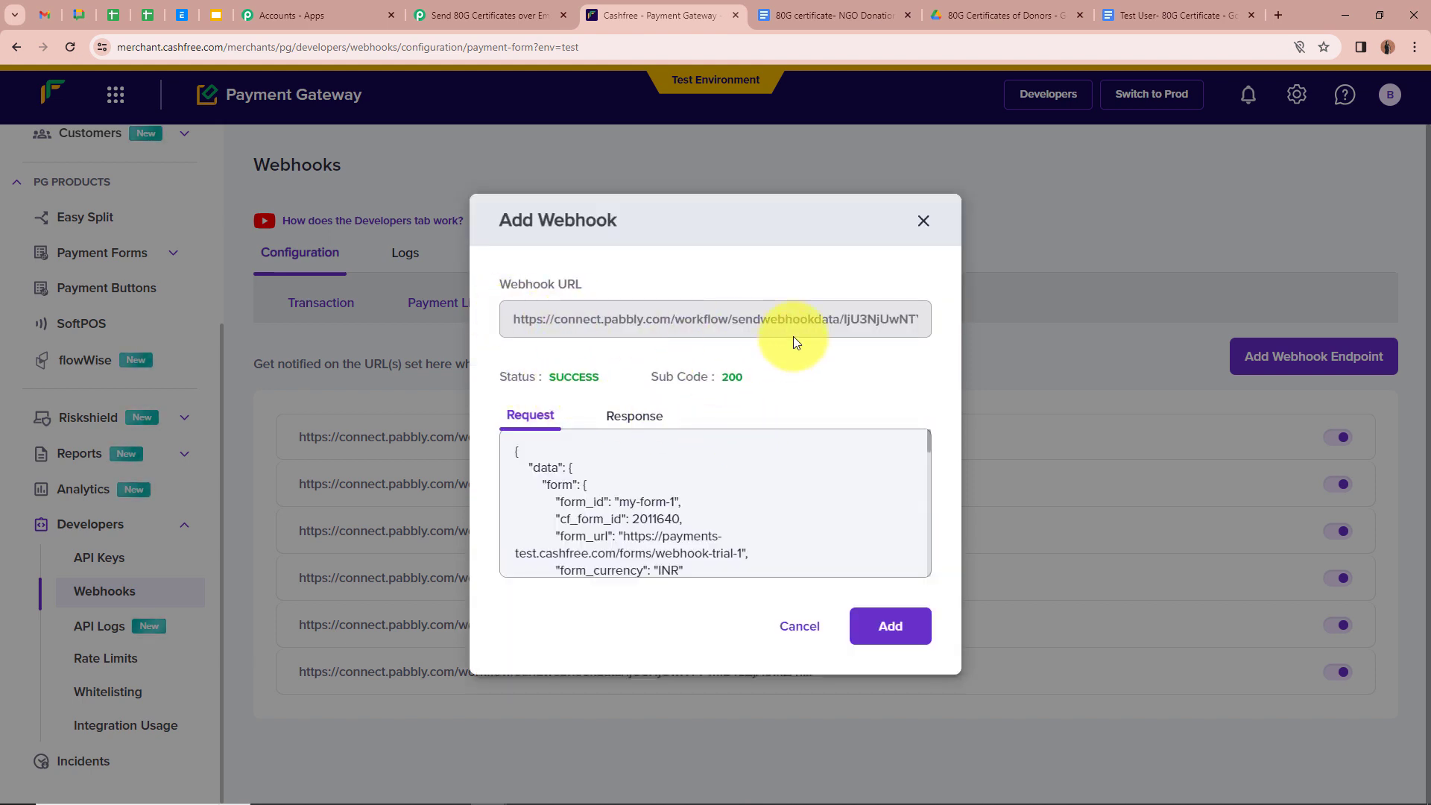
{"action": "left_click", "coordinate": [883, 635]}
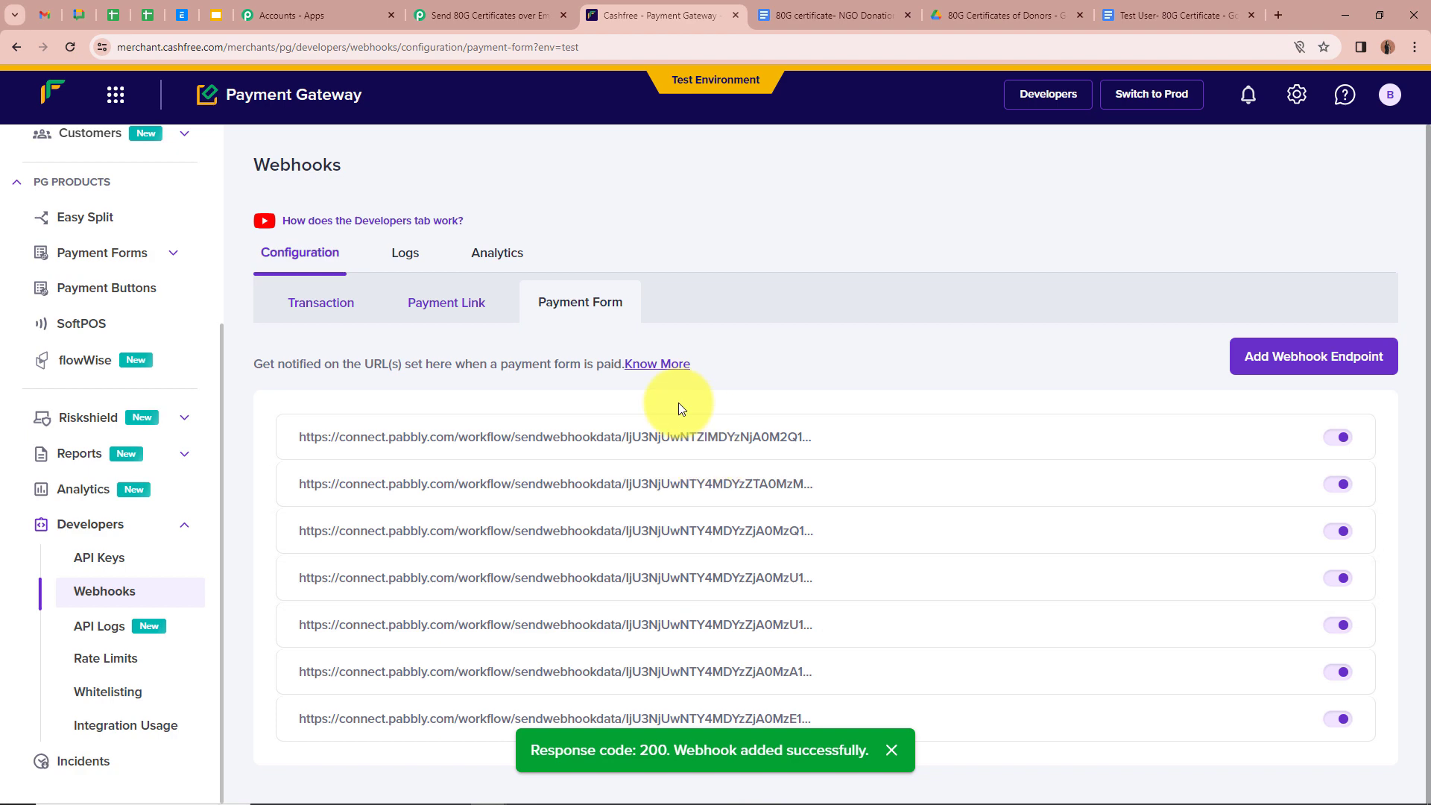
Step: Re-capture the Cashfree trigger's webhook response in Pabbly and confirm with Yes
{"action": "left_click", "coordinate": [488, 15]}
{"action": "scroll", "coordinate": [249, 455], "scroll_direction": "down", "scroll_amount": 2}
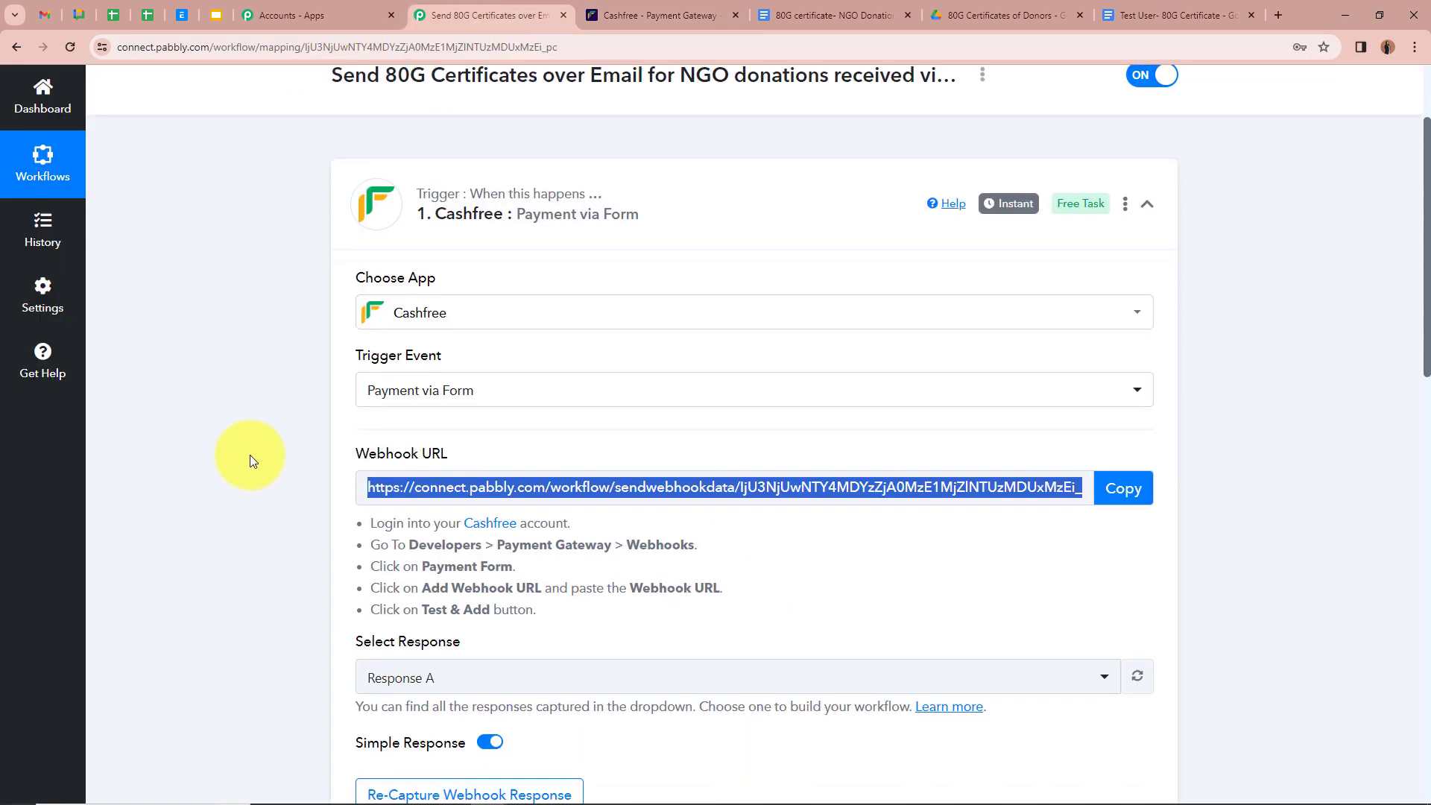
{"action": "scroll", "coordinate": [249, 559], "scroll_direction": "down", "scroll_amount": 3}
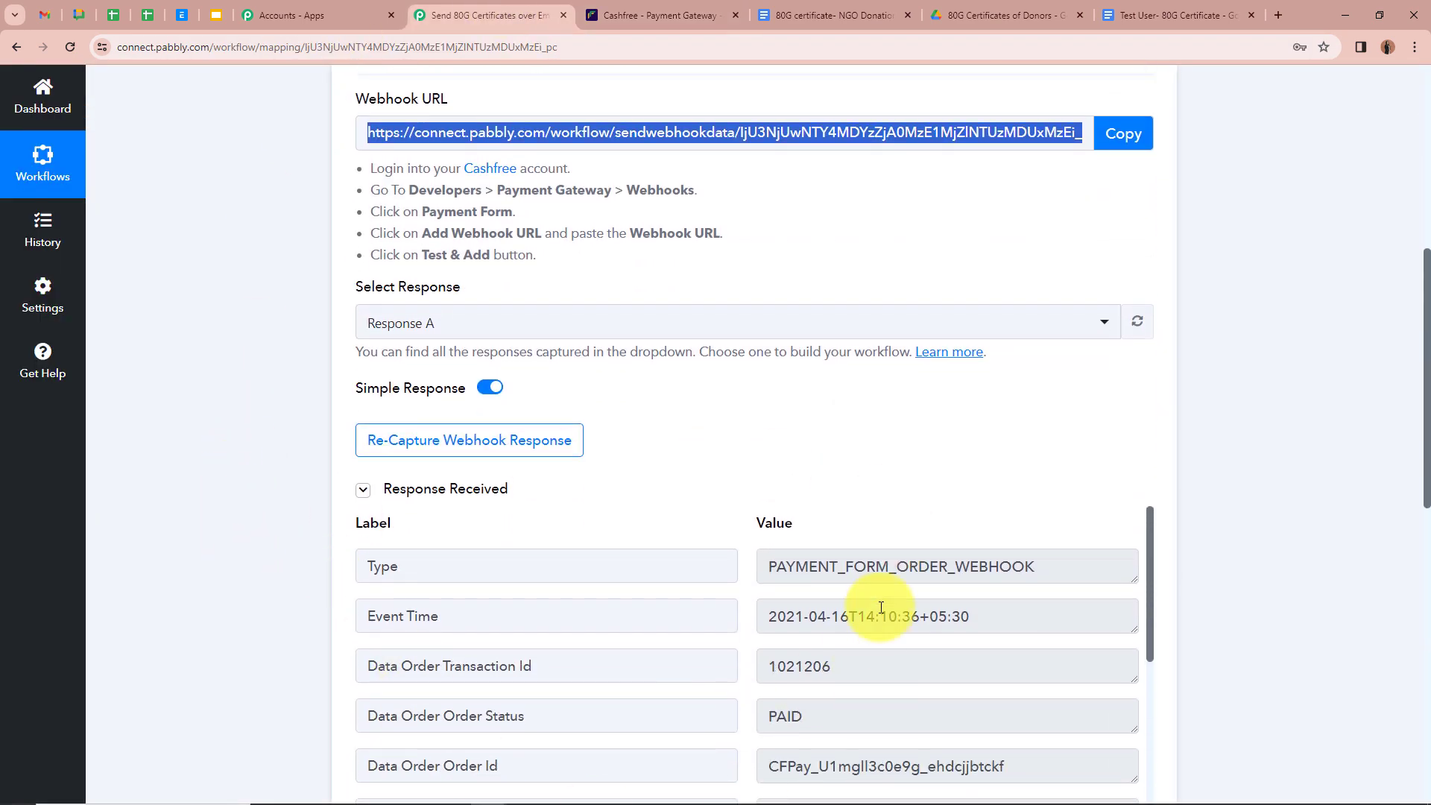
{"action": "scroll", "coordinate": [846, 596], "scroll_direction": "down", "scroll_amount": 3}
{"action": "scroll", "coordinate": [838, 558], "scroll_direction": "up", "scroll_amount": 5}
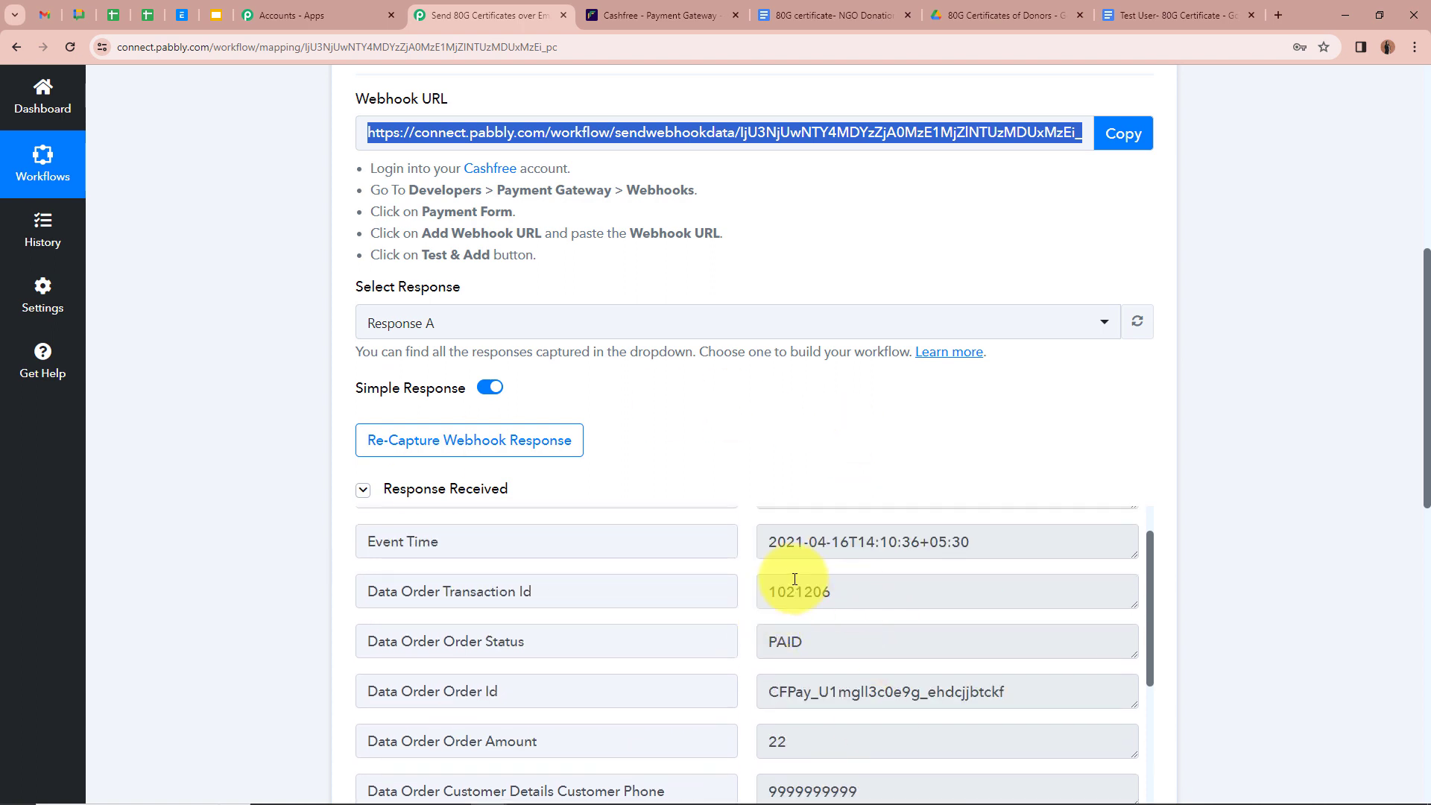
{"action": "scroll", "coordinate": [816, 504], "scroll_direction": "up", "scroll_amount": 2}
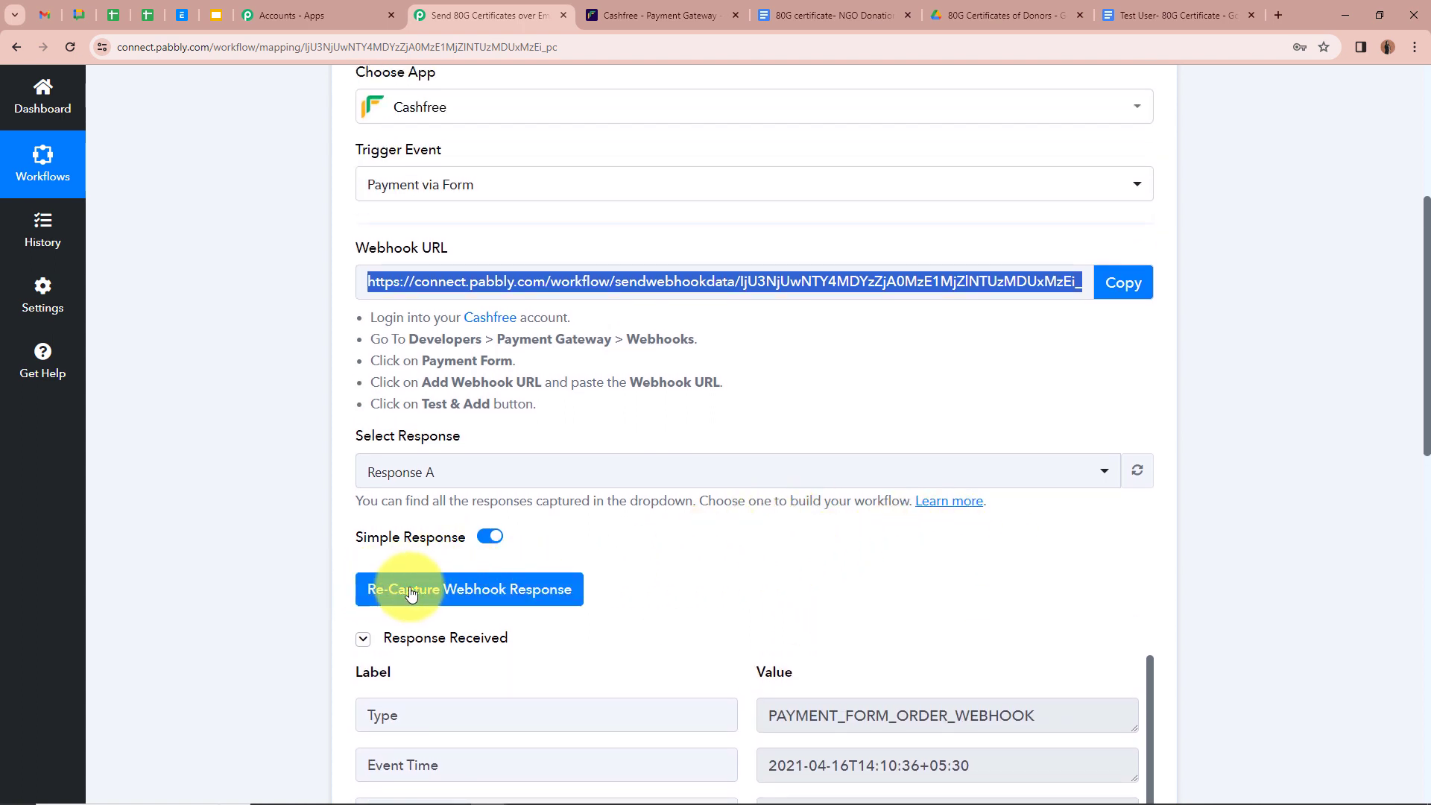
{"action": "left_click", "coordinate": [512, 594]}
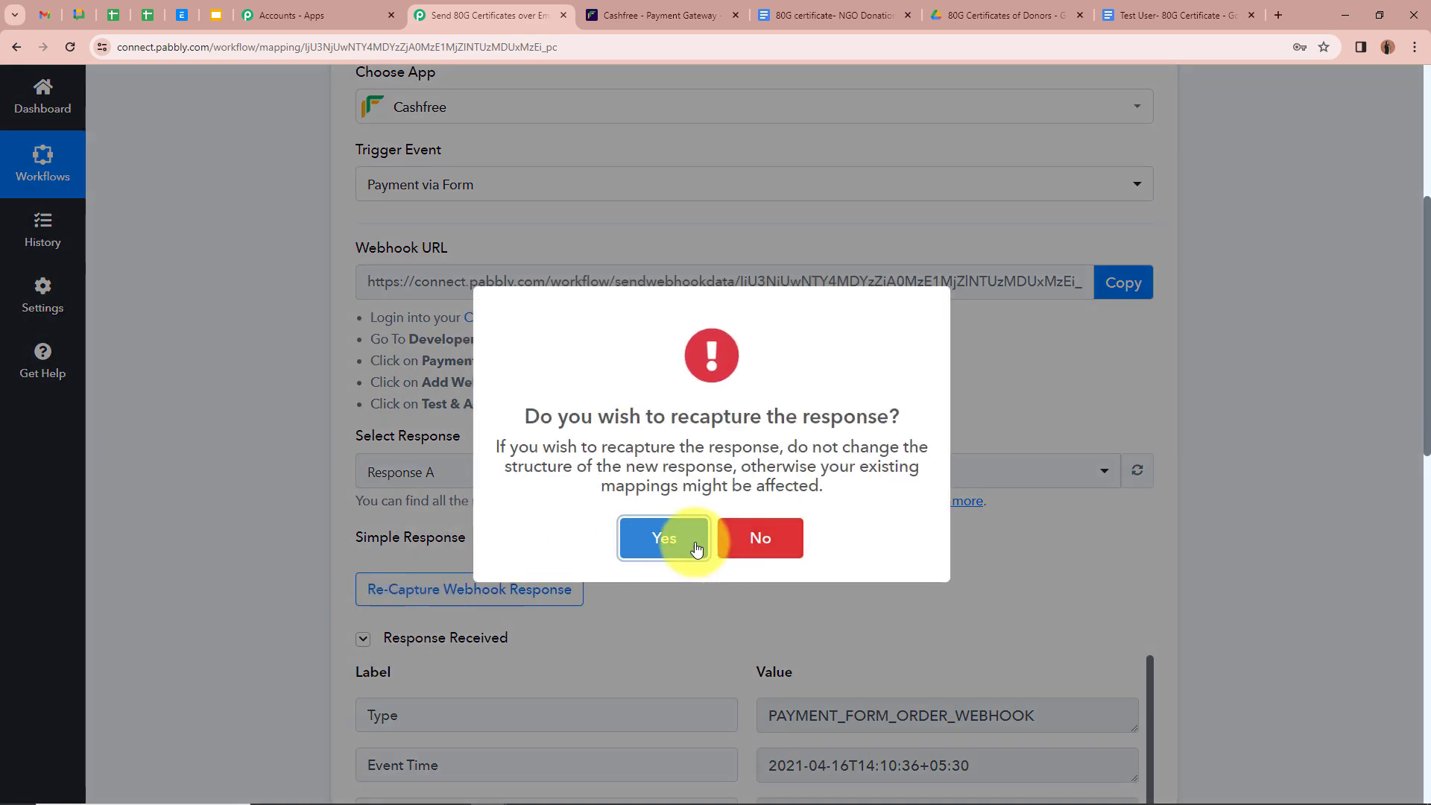
{"action": "left_click", "coordinate": [684, 546]}
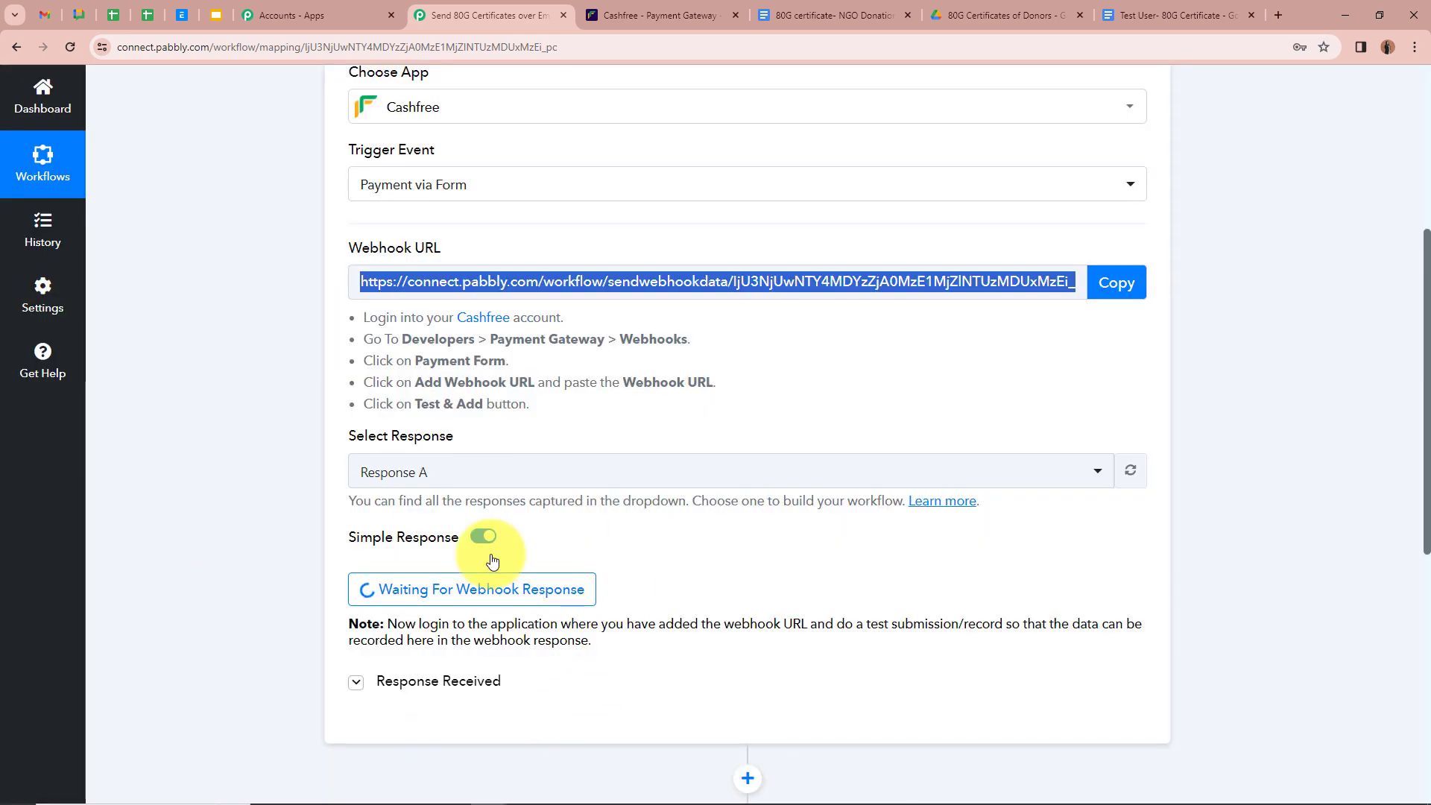
Step: Copy the ngodonation form link from Cashfree's Payment Forms > All list
{"action": "left_click", "coordinate": [684, 14]}
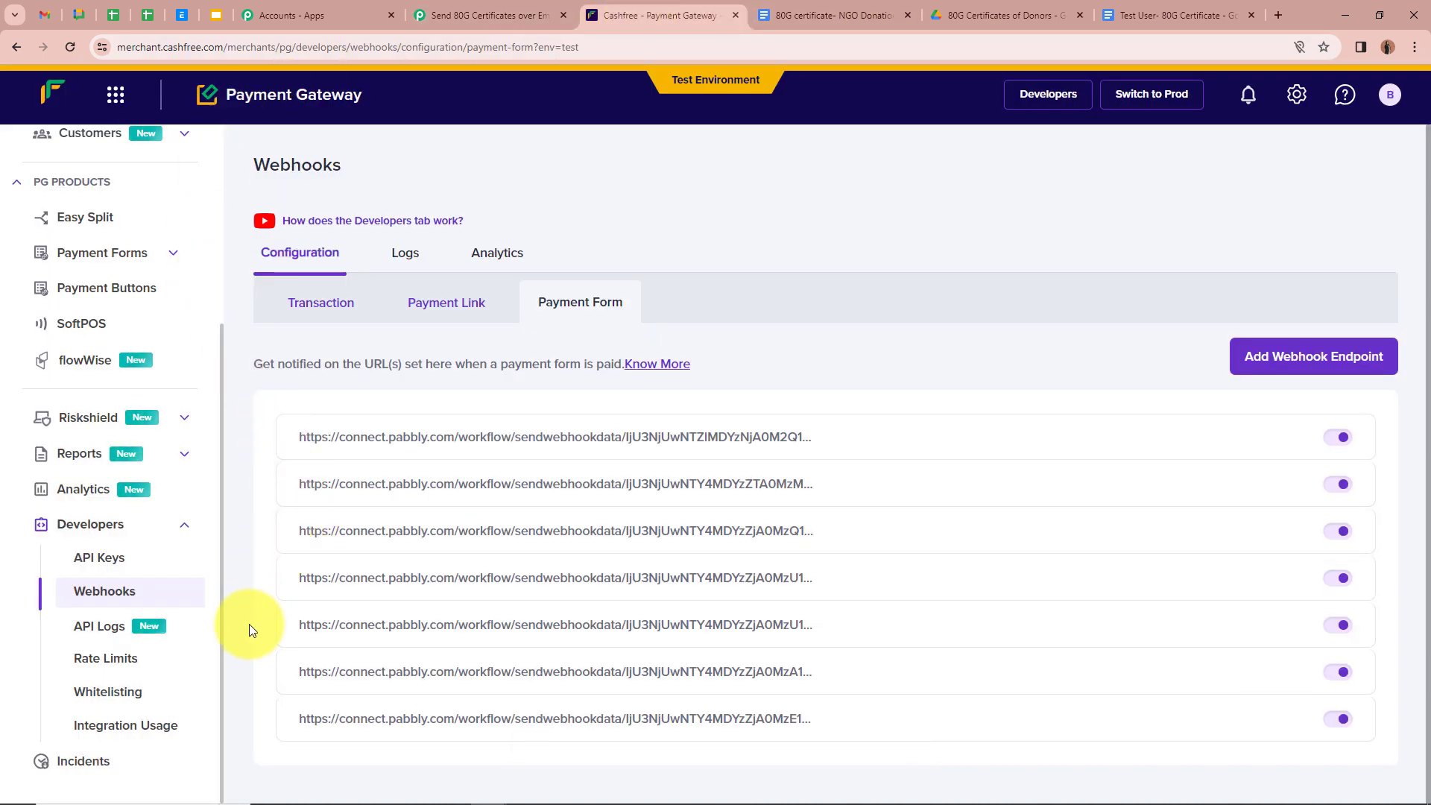
{"action": "scroll", "coordinate": [246, 626], "scroll_direction": "down", "scroll_amount": 1}
{"action": "scroll", "coordinate": [130, 631], "scroll_direction": "up", "scroll_amount": 4}
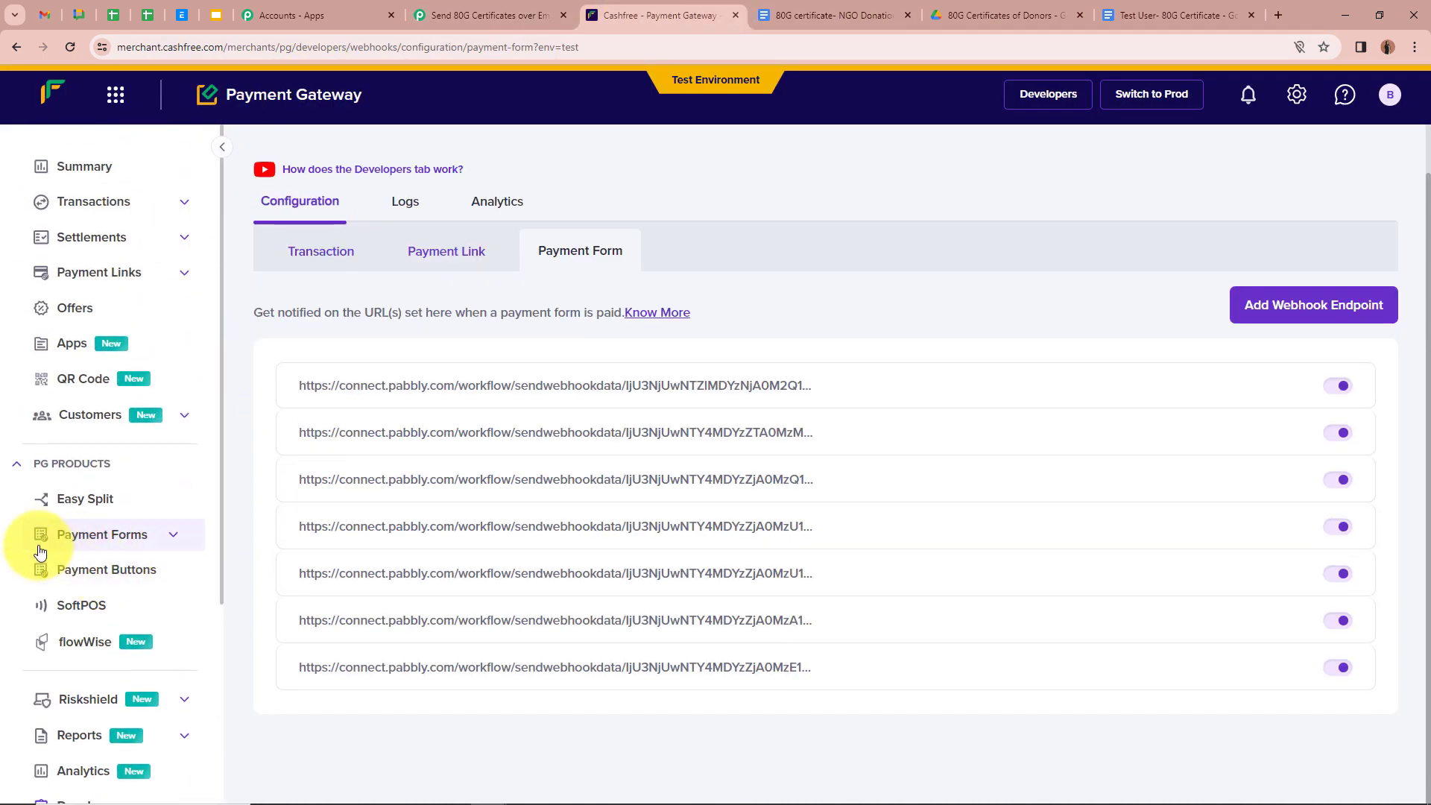
{"action": "left_click", "coordinate": [101, 540]}
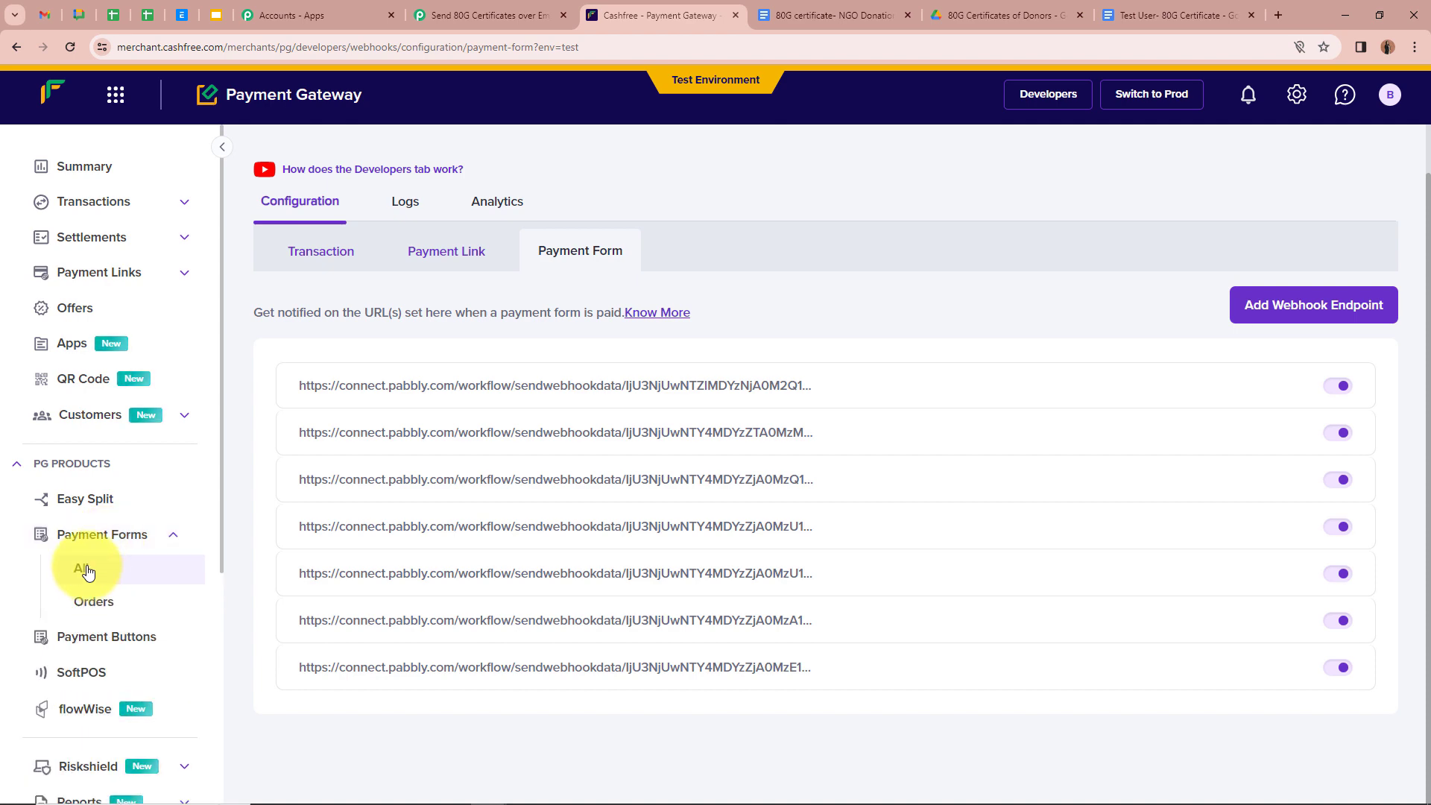
{"action": "left_click", "coordinate": [87, 571]}
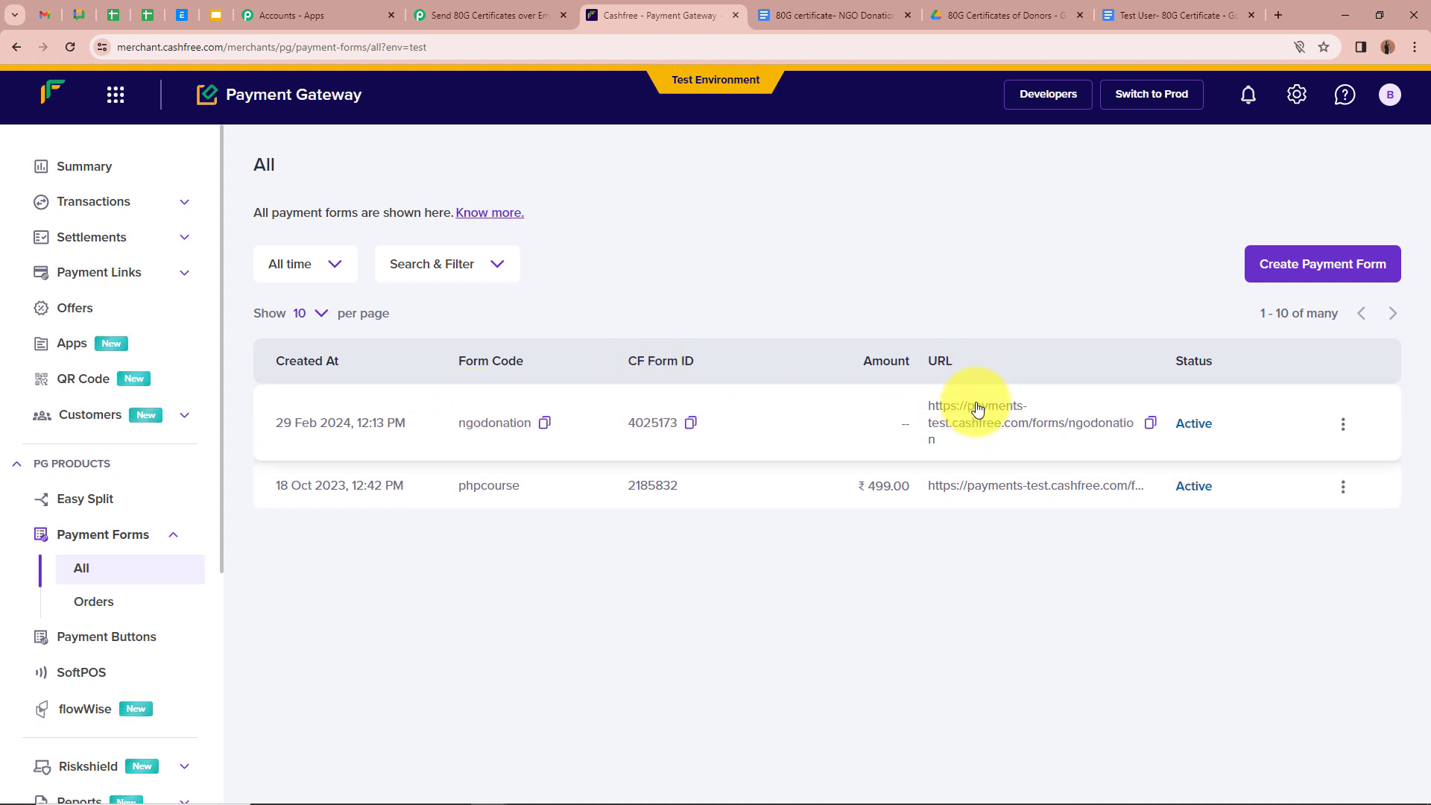
{"action": "left_click", "coordinate": [1155, 422]}
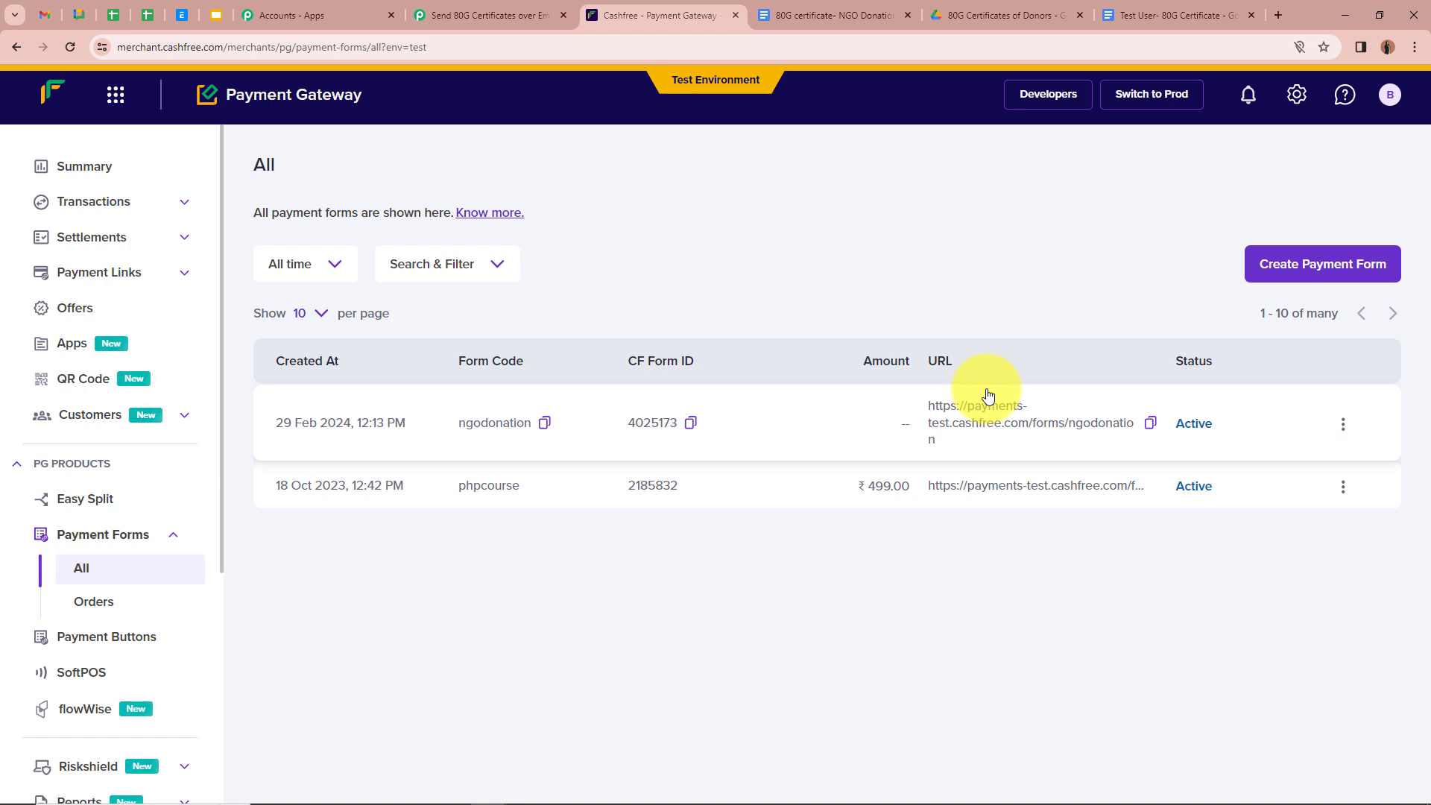
Step: Load the copied ngodonation form link in a new incognito window
{"action": "key", "text": "ctrl+shift+n"}
{"action": "key", "text": "ctrl+v"}
{"action": "key", "text": "Return"}
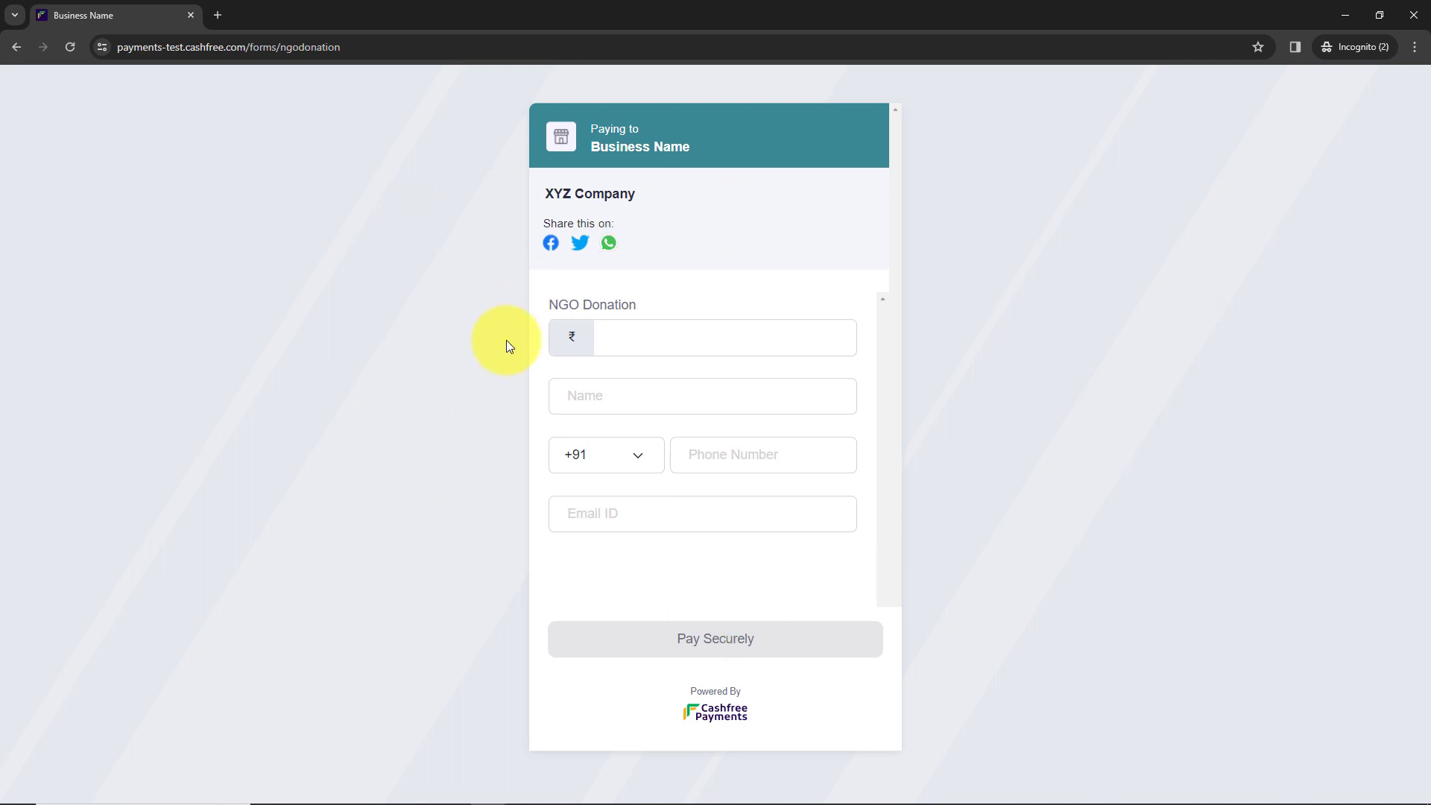
Step: Enter amount 9000, the donor's name, phone number and e-mail, then submit with Pay Securely
{"action": "left_click", "coordinate": [666, 339]}
{"action": "type", "text": "9000"}
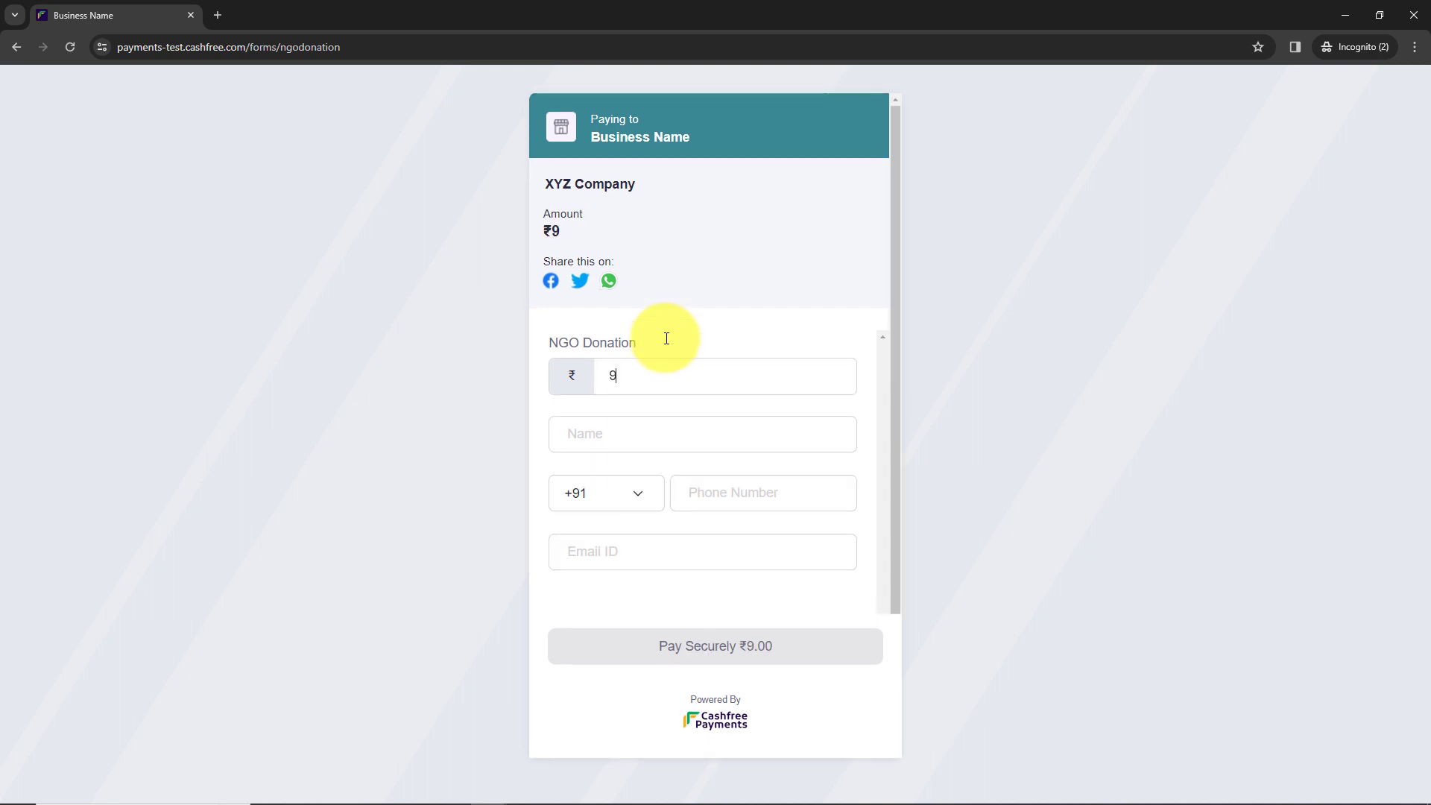
{"action": "left_click", "coordinate": [597, 433]}
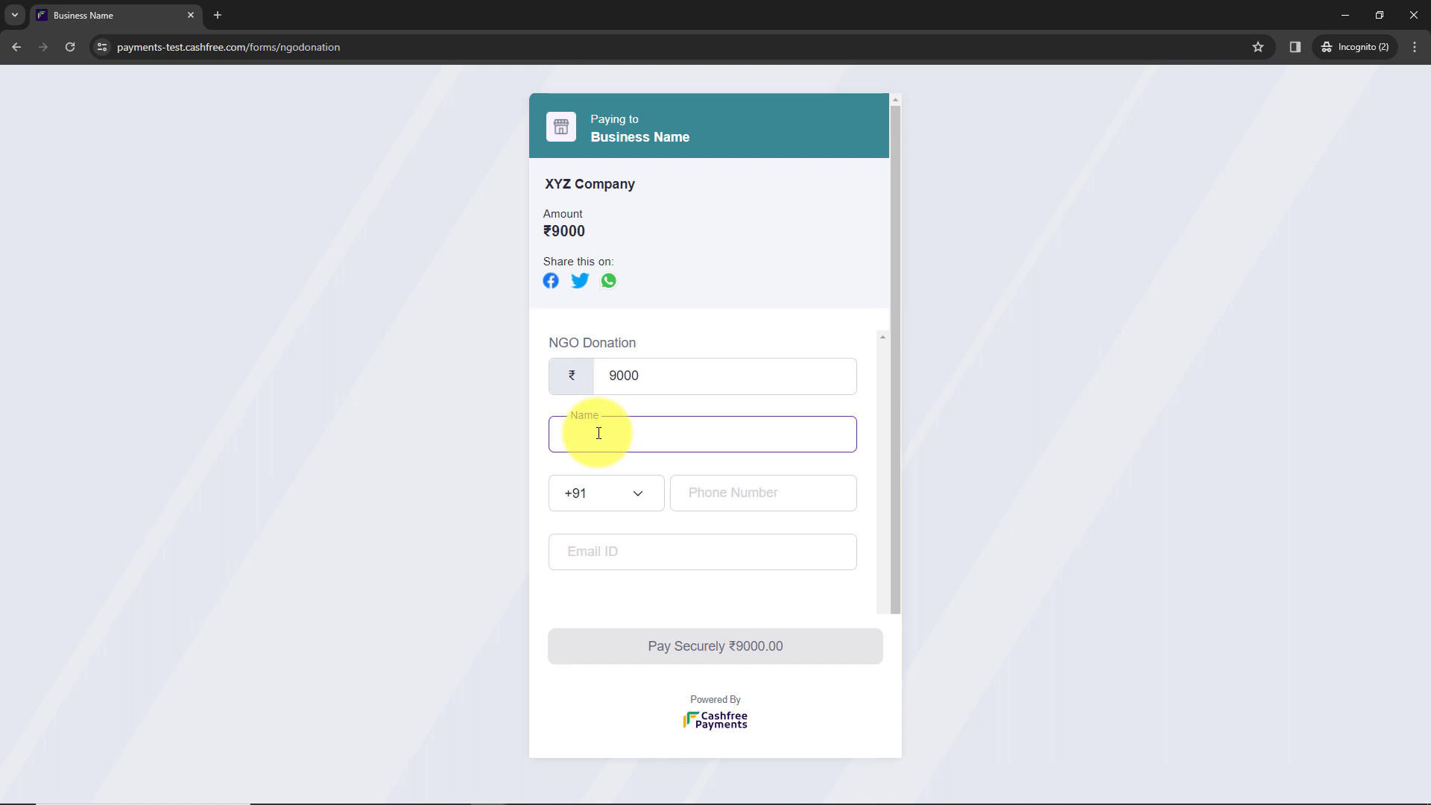
{"action": "type", "text": "Test Account 123"}
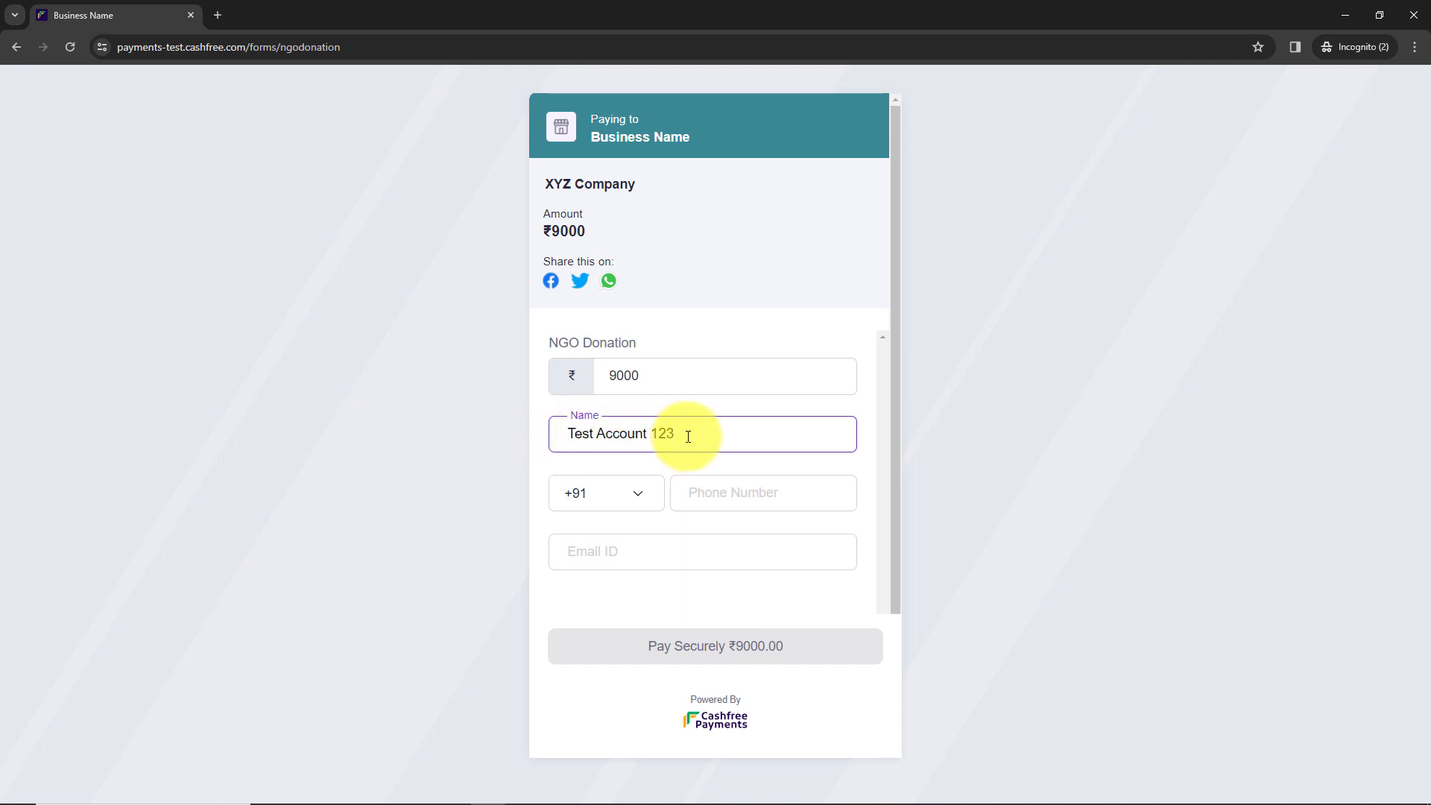
{"action": "left_click", "coordinate": [685, 491]}
{"action": "type", "text": "9"}
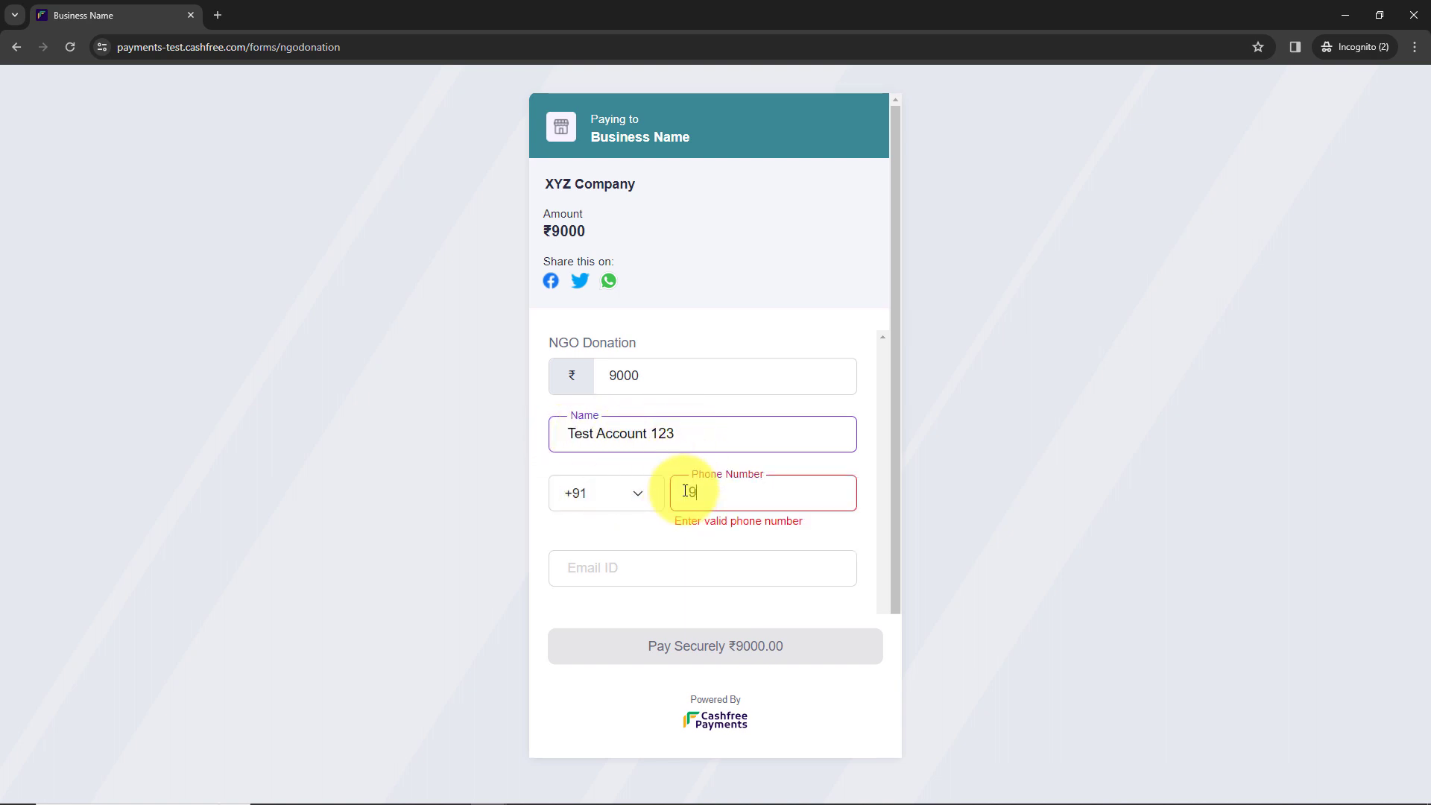
{"action": "type", "text": "292929292"}
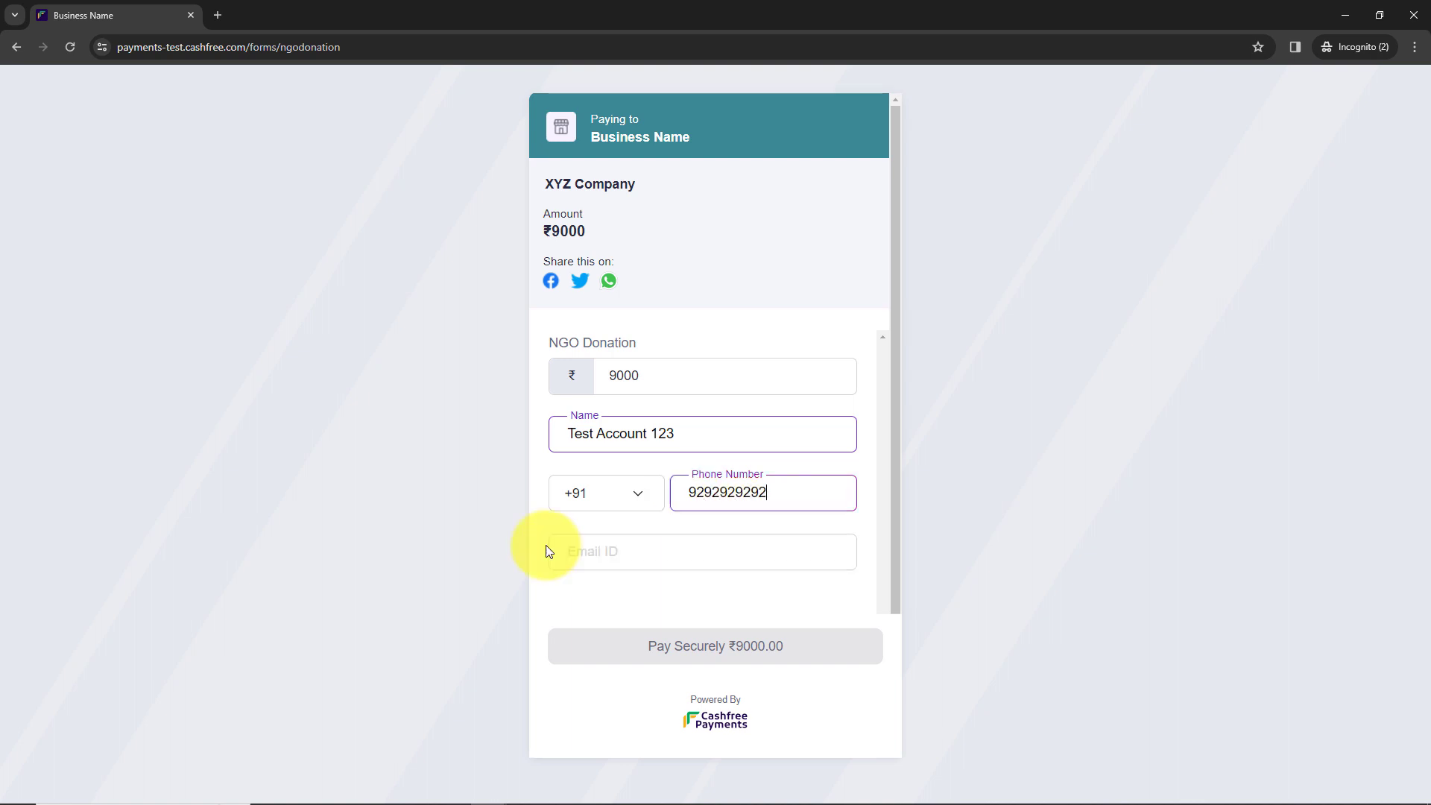
{"action": "left_click", "coordinate": [639, 564]}
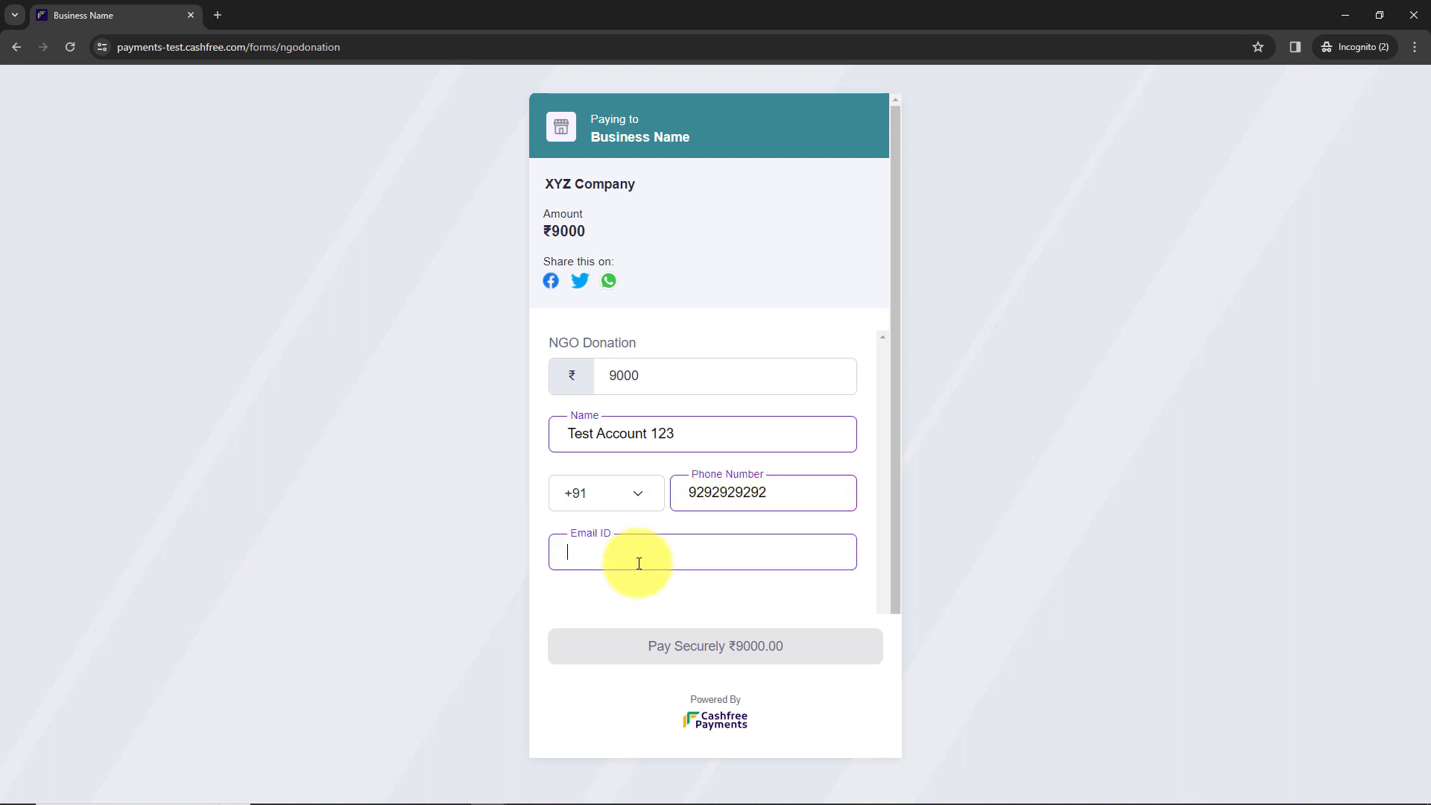
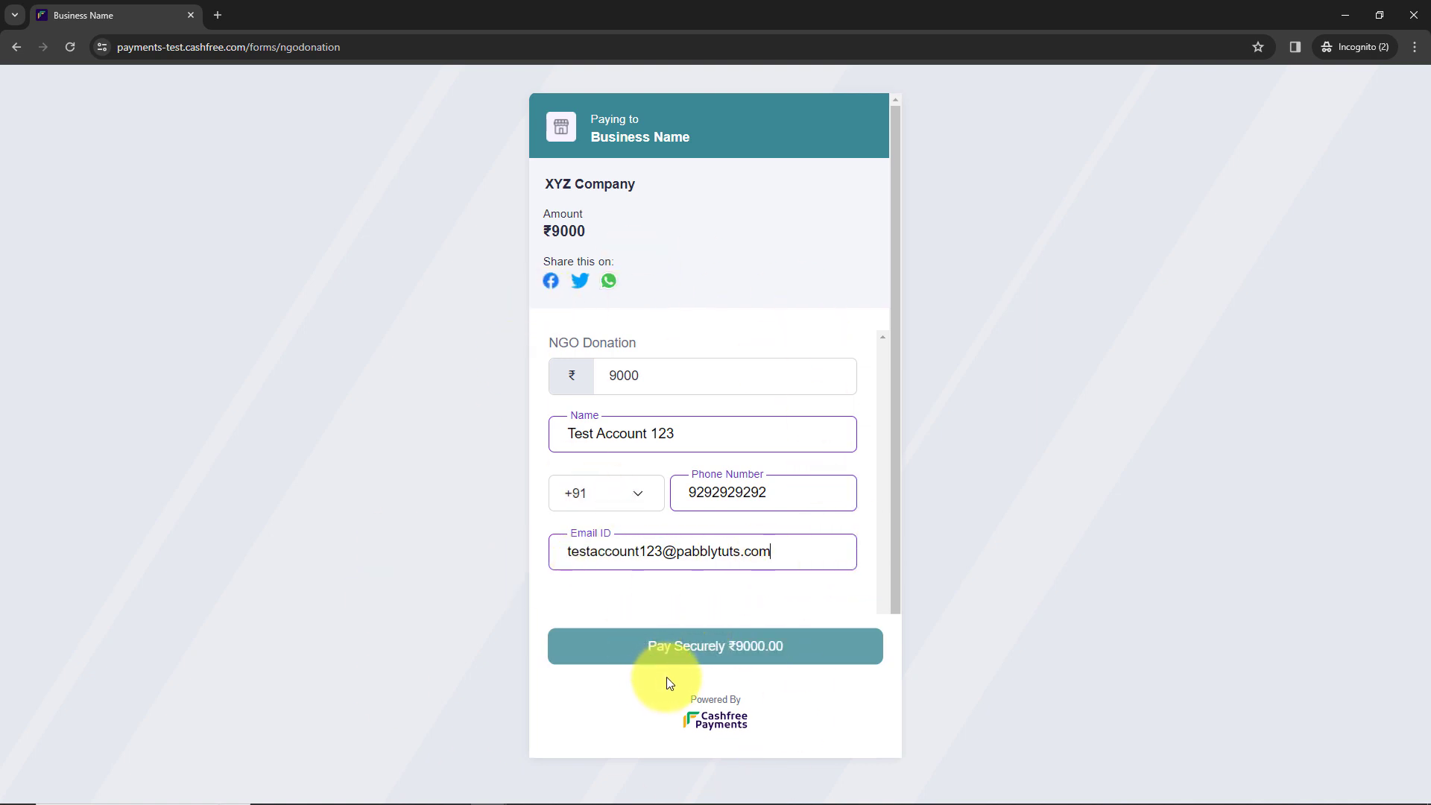
{"action": "left_click", "coordinate": [780, 654]}
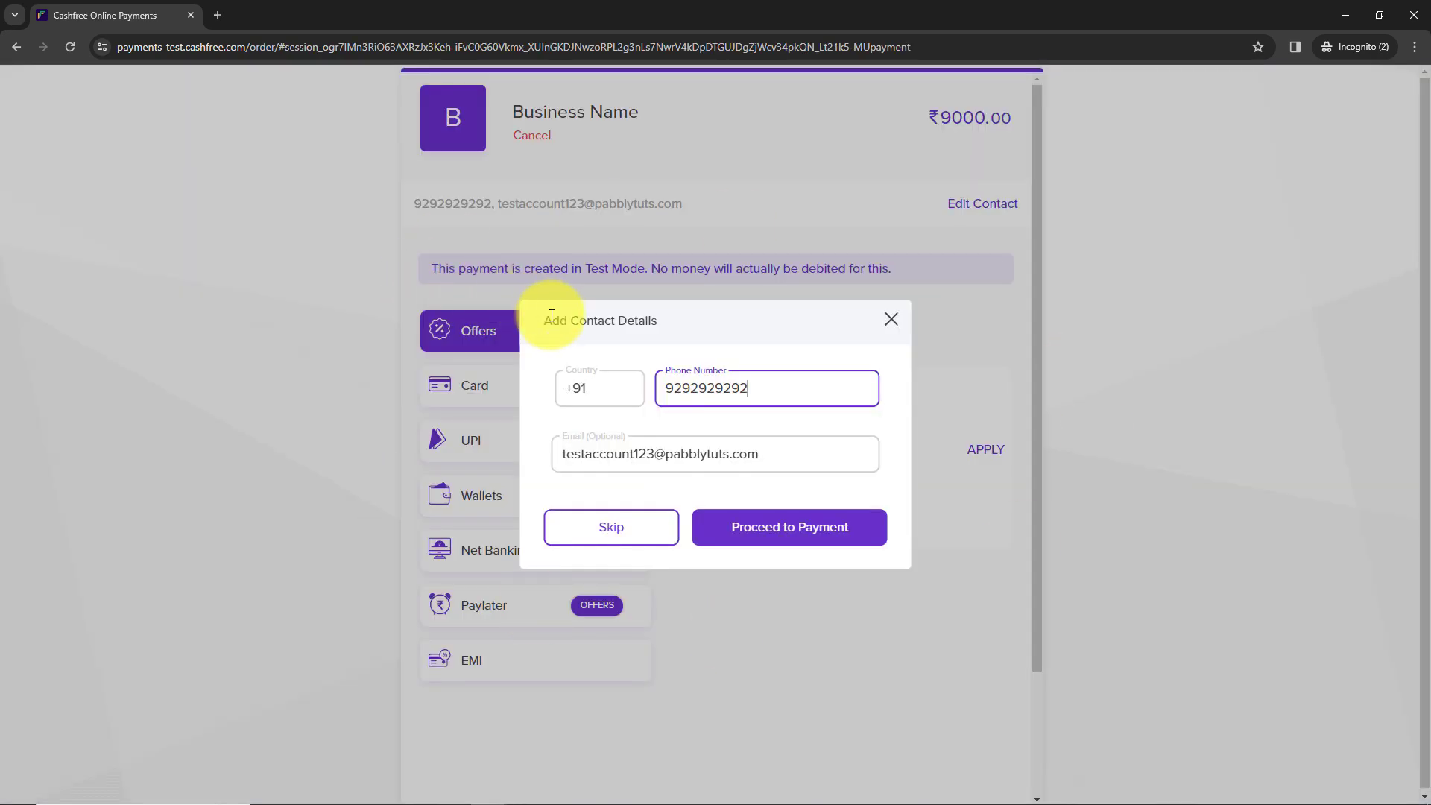
Step: Skip the contact prompt, choose Card payment and fill in the first test card number
{"action": "left_click", "coordinate": [819, 532]}
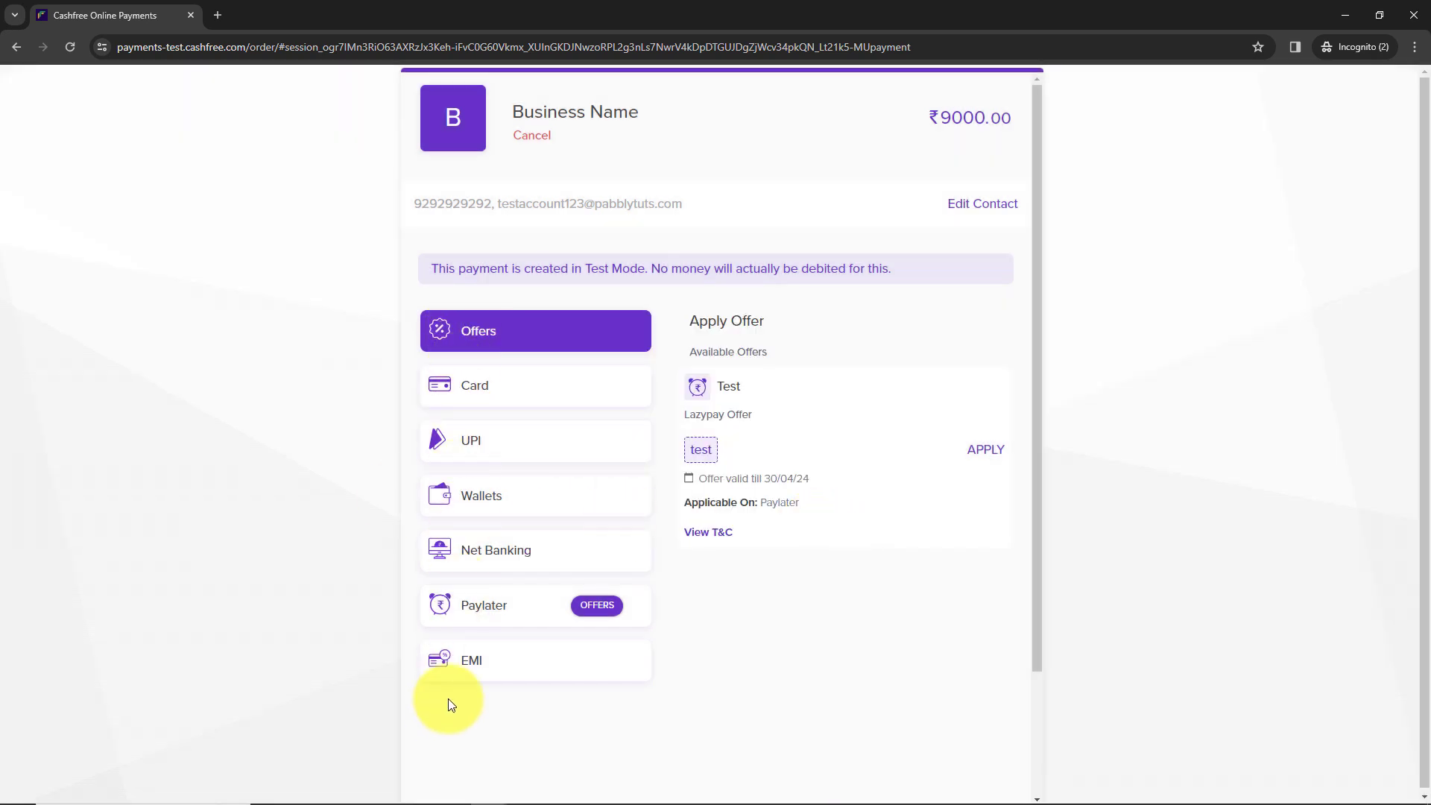
{"action": "left_click", "coordinate": [503, 386]}
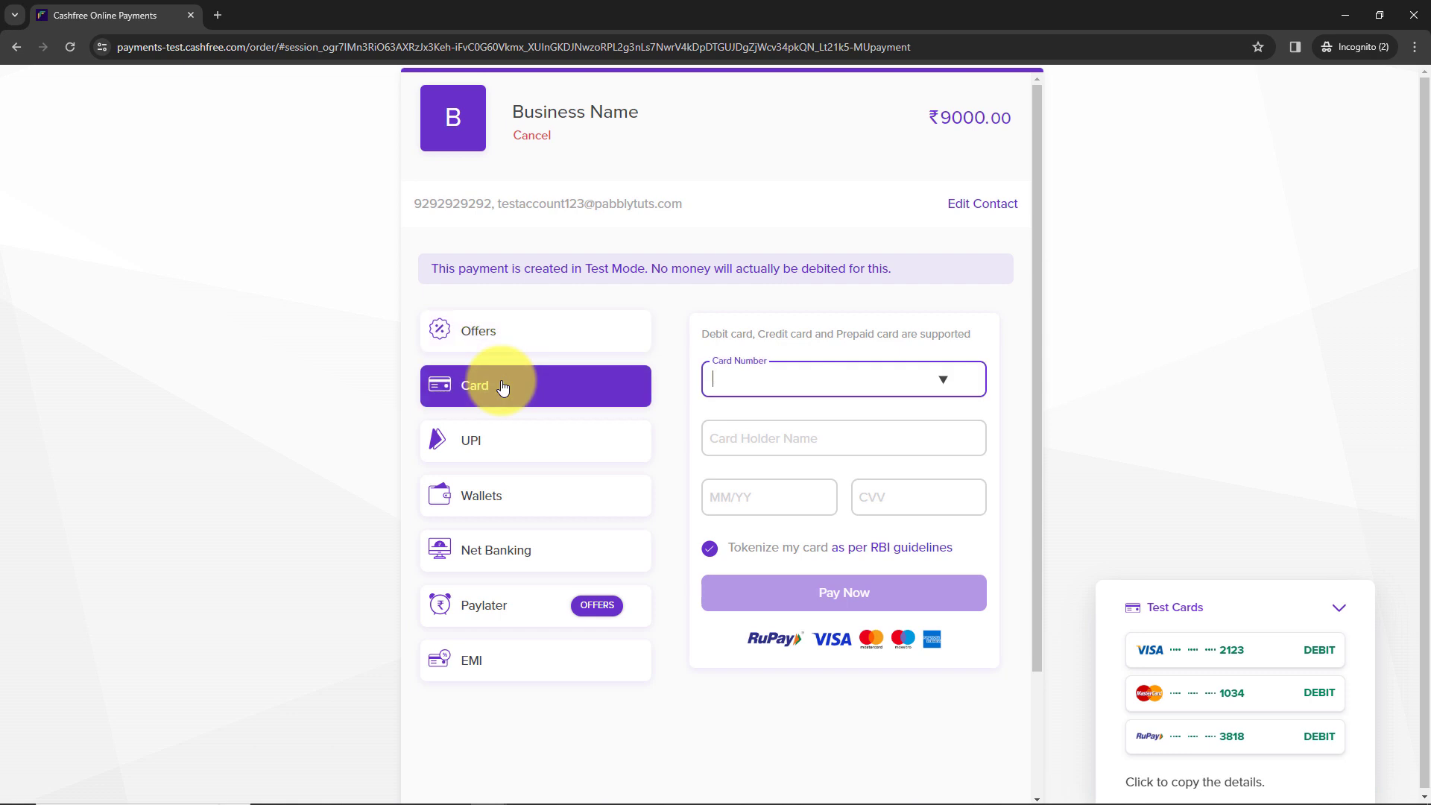
{"action": "left_click", "coordinate": [841, 385]}
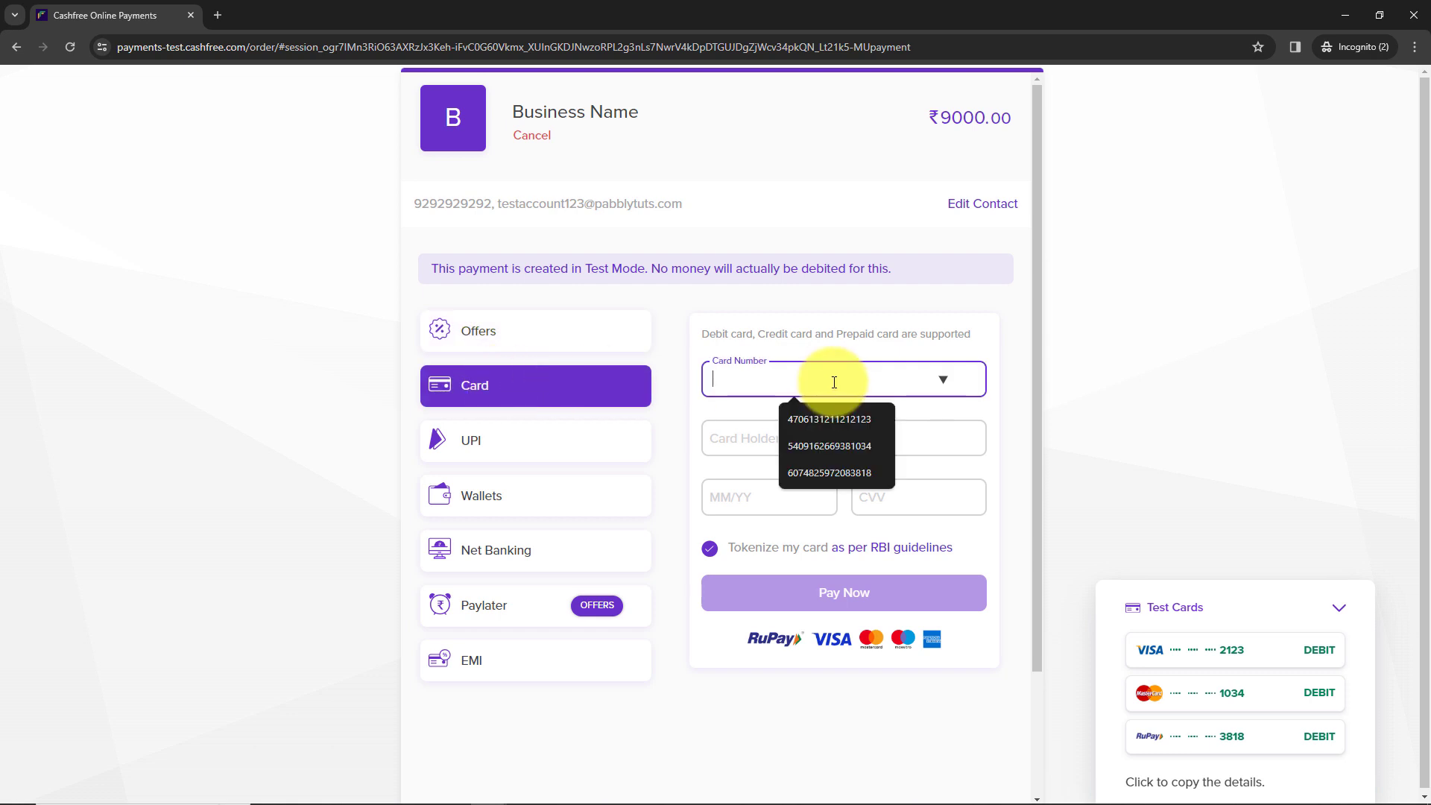
{"action": "left_click", "coordinate": [833, 417]}
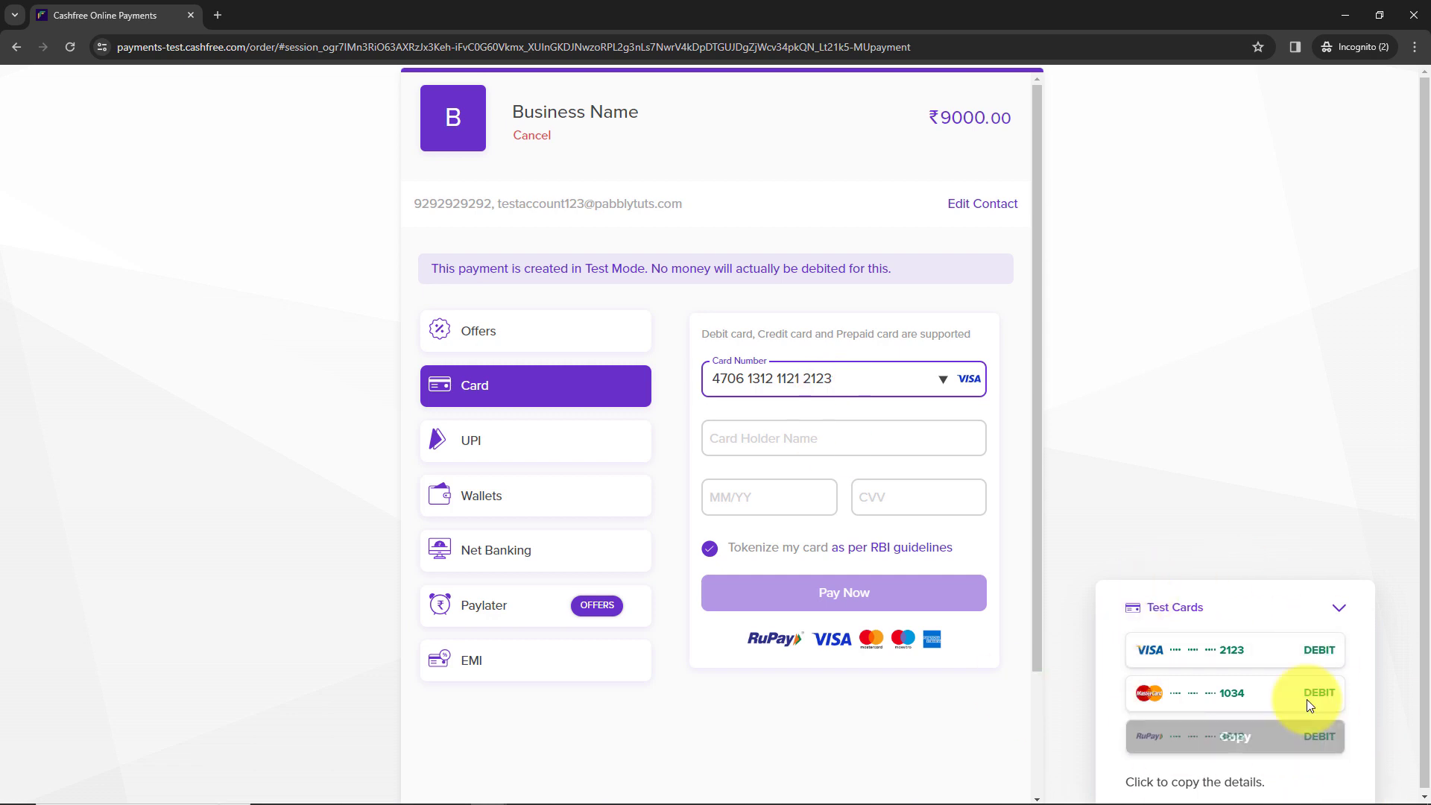
Step: Enter the card holder name, 09/29 expiry and CVV, then pay with Pay Now
{"action": "left_click", "coordinate": [801, 441]}
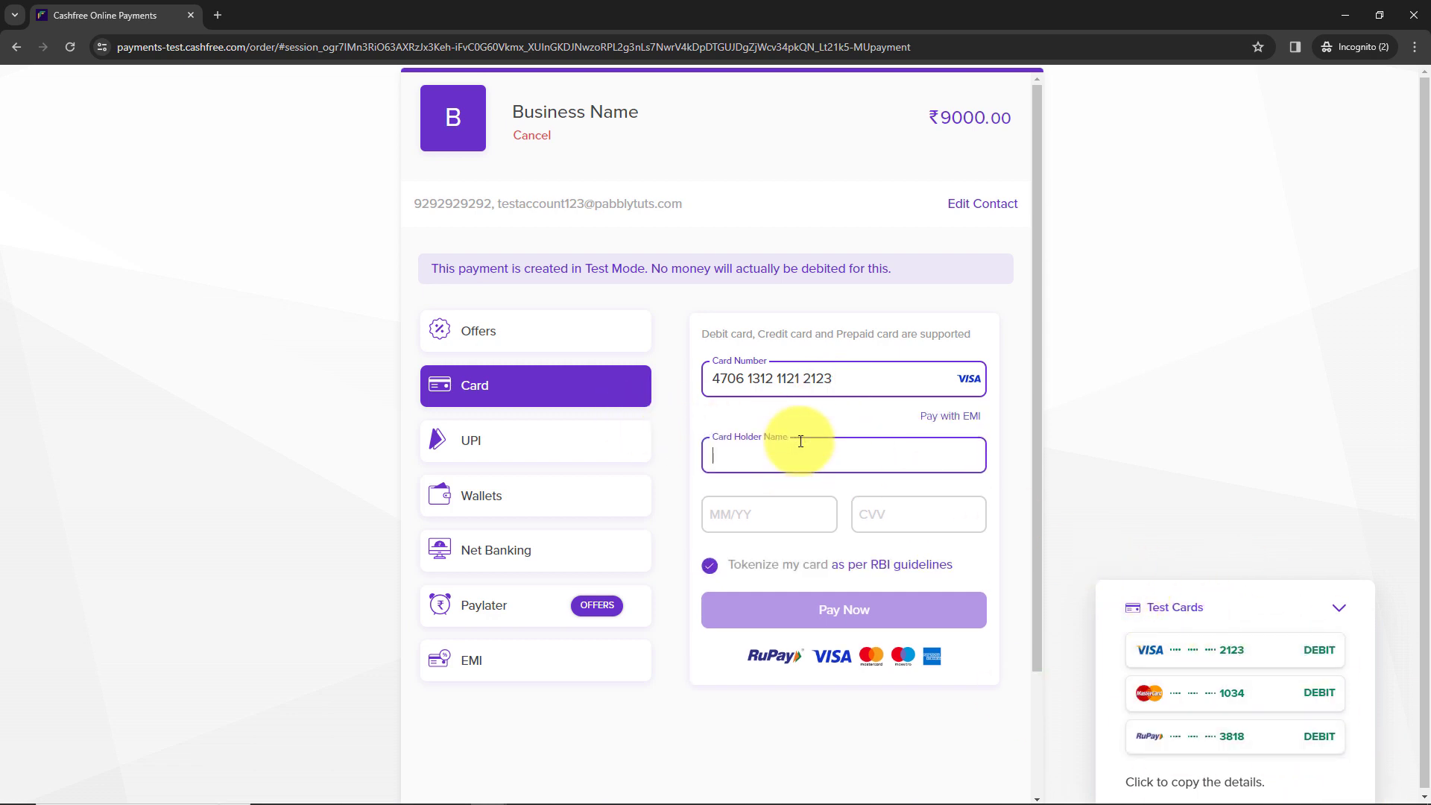
{"action": "type", "text": "Test Account 123"}
{"action": "left_click", "coordinate": [796, 514]}
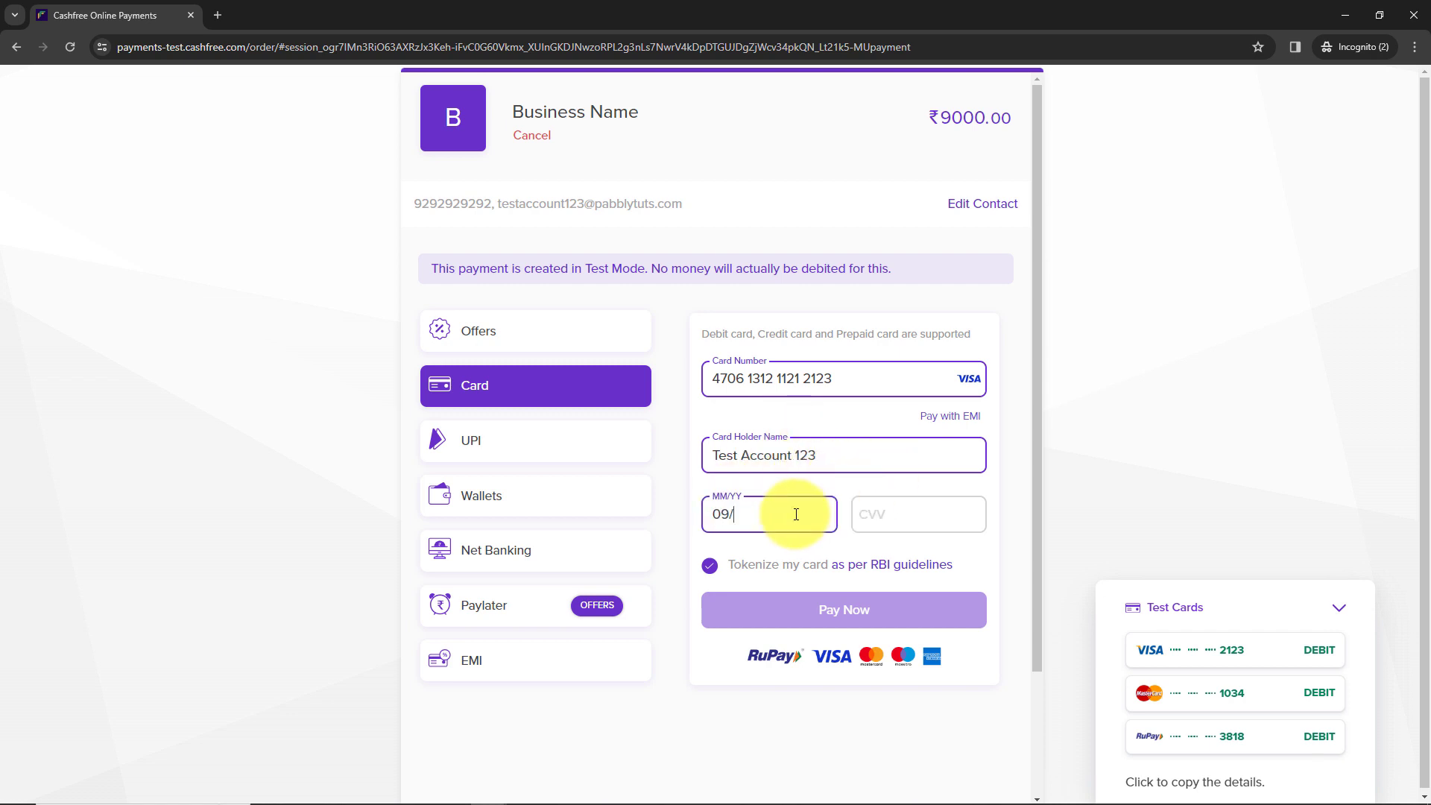
{"action": "left_click", "coordinate": [965, 512]}
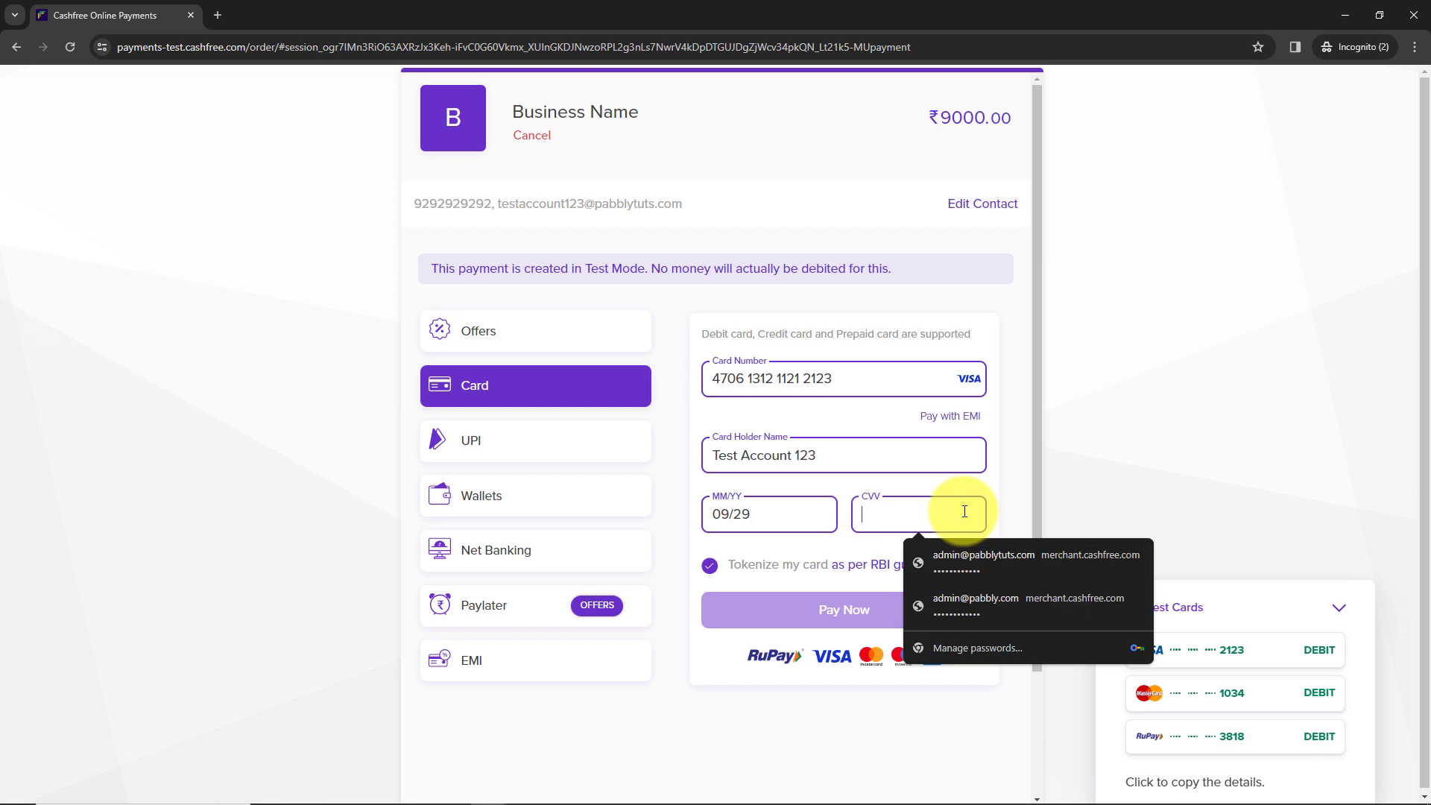
{"action": "type", "text": "123"}
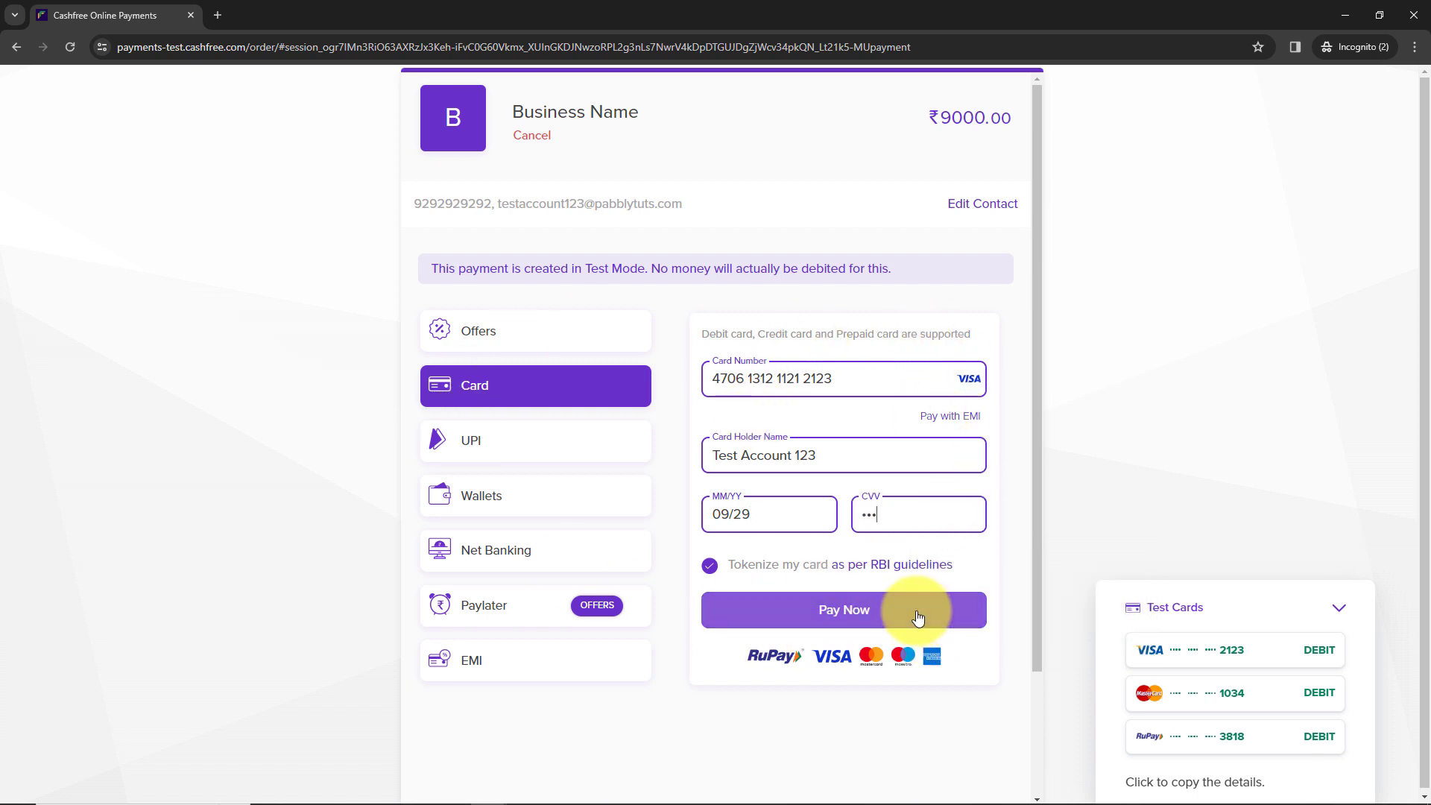
{"action": "left_click", "coordinate": [916, 617]}
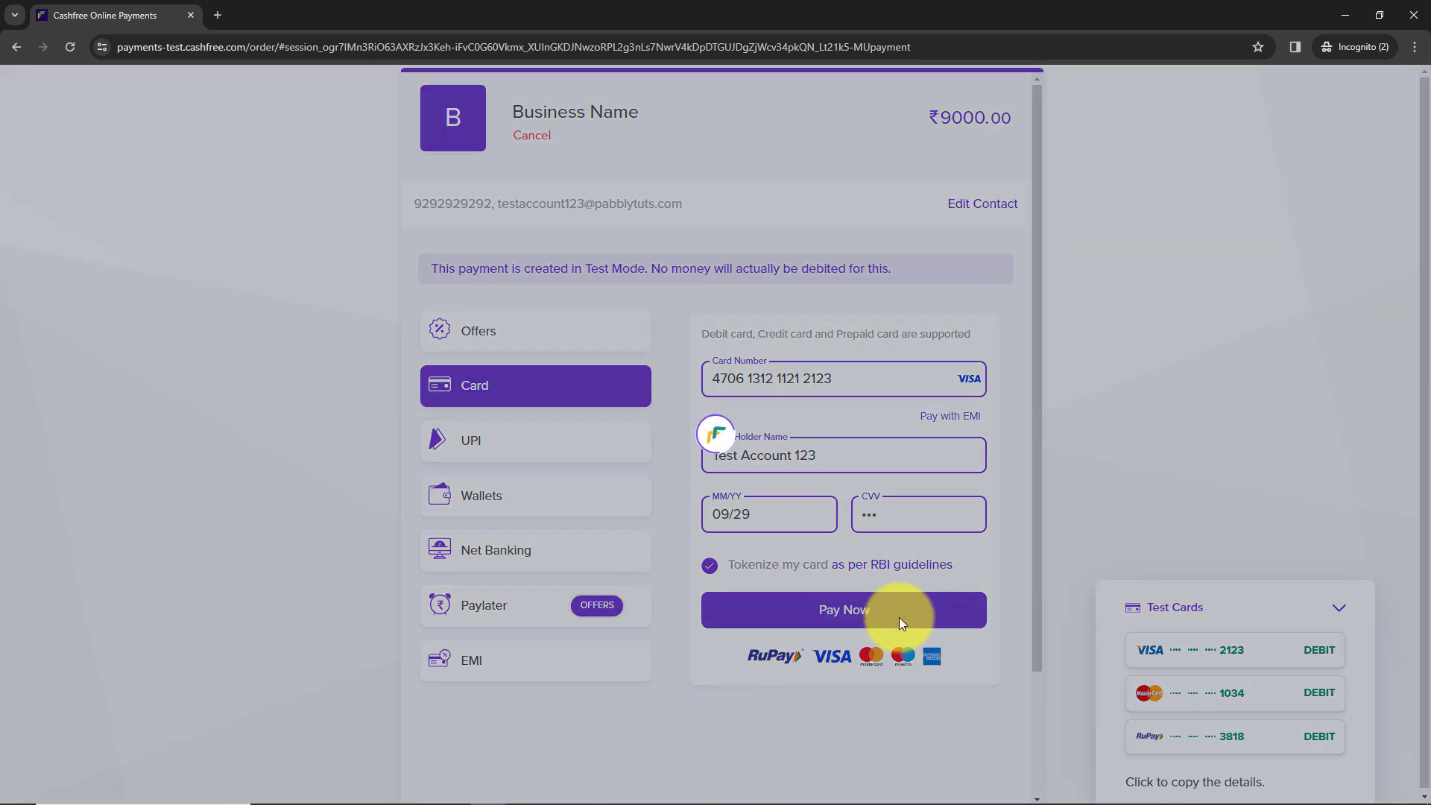
Step: Enter the hinted test OTP and confirm the payment
{"action": "double_click", "coordinate": [607, 405]}
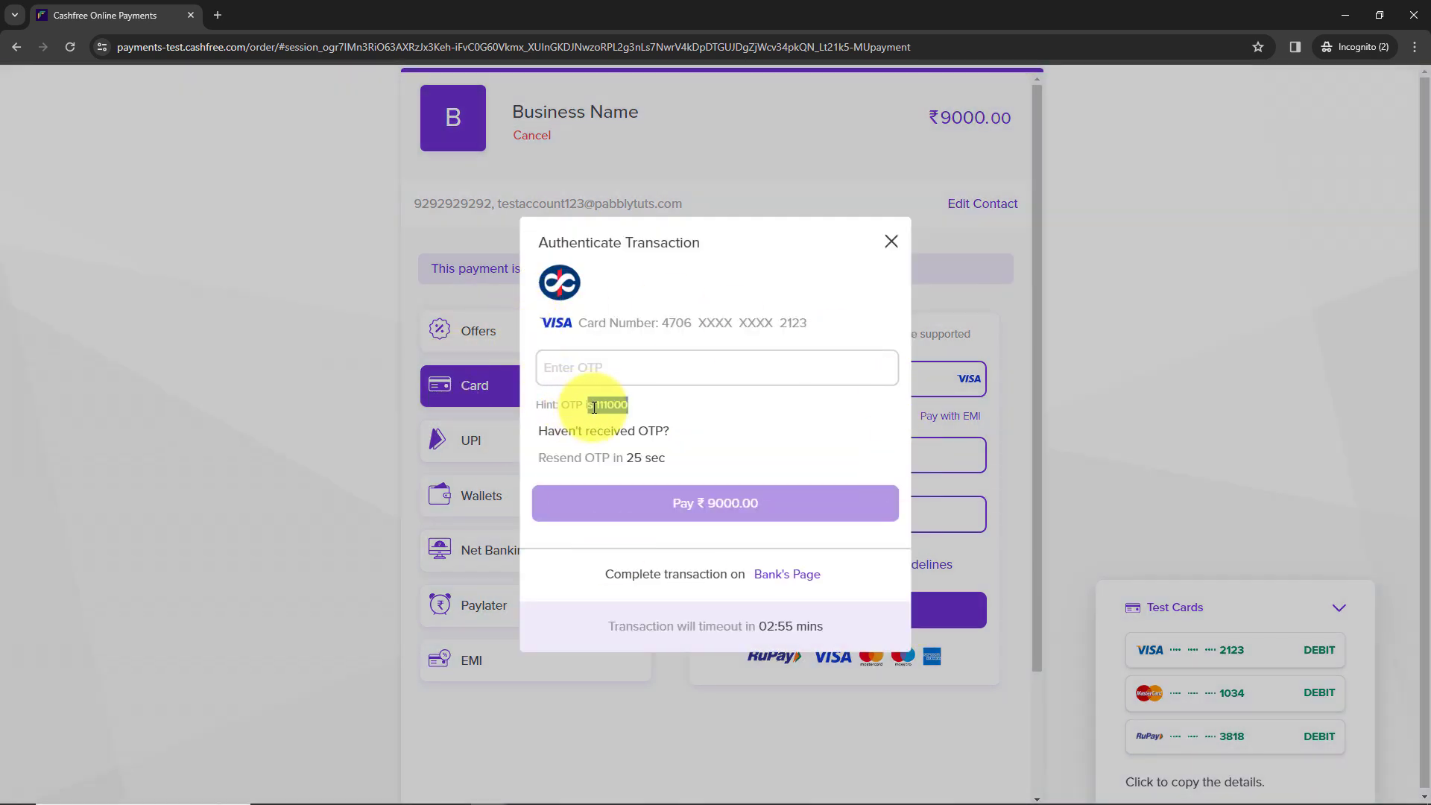
{"action": "left_click", "coordinate": [665, 361]}
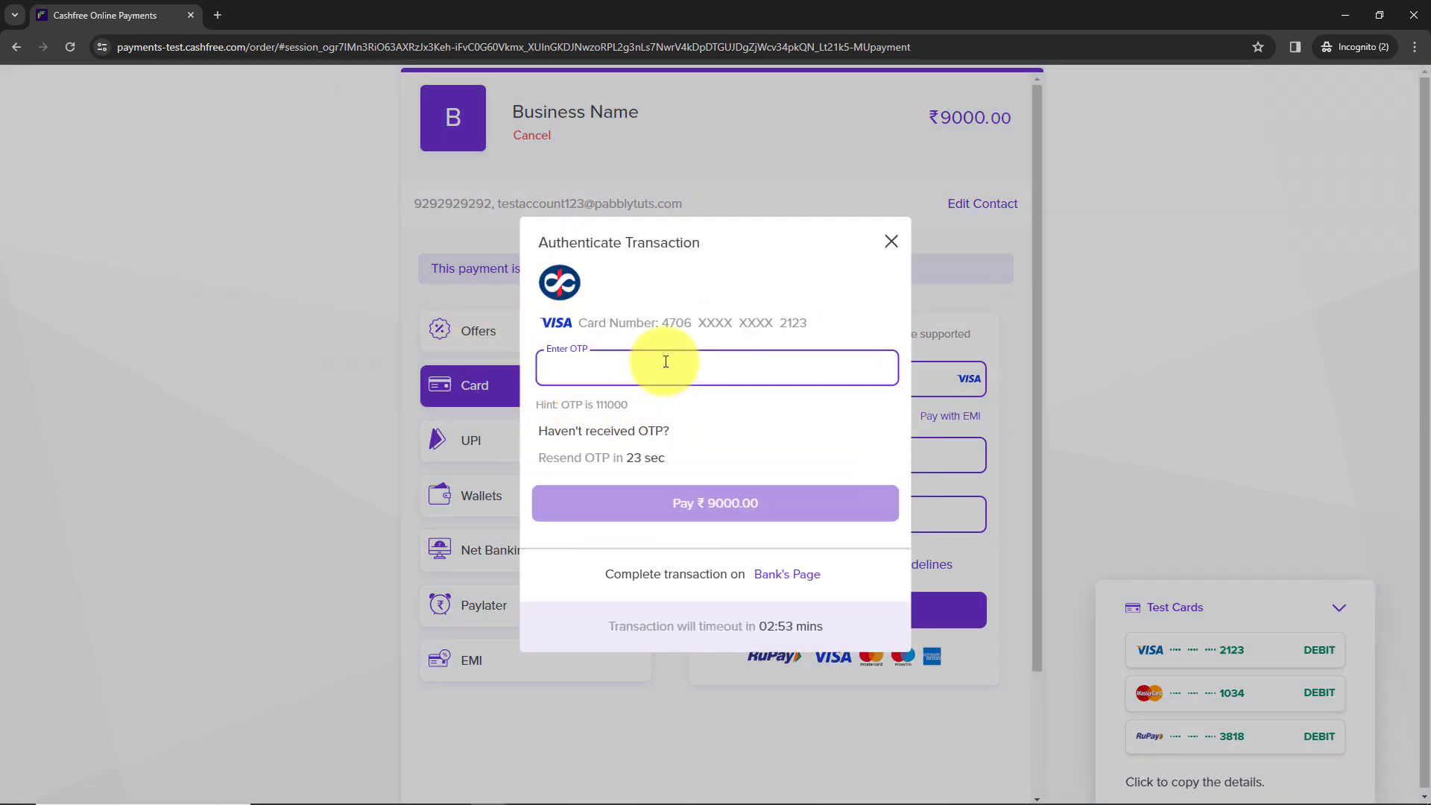
{"action": "type", "text": "111000"}
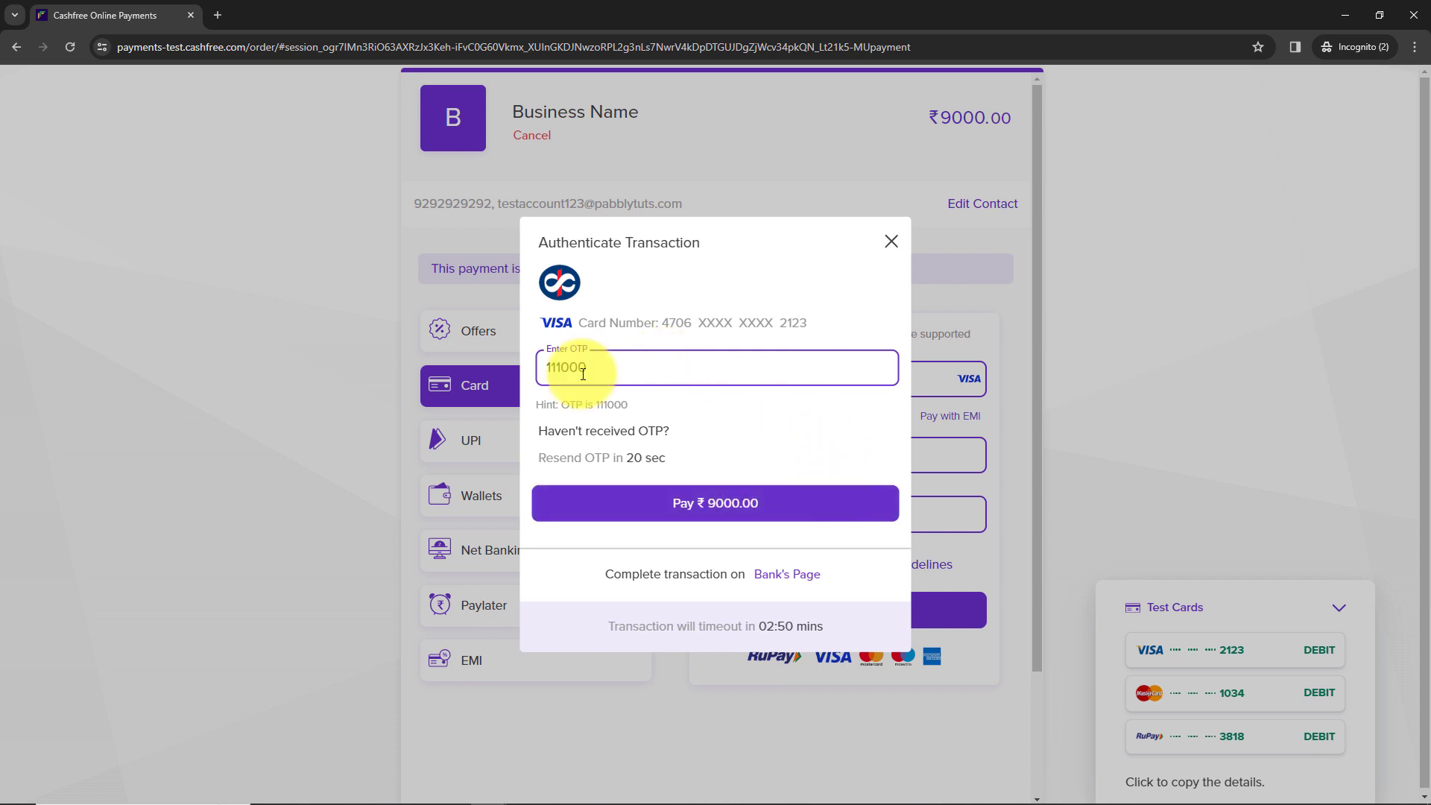
{"action": "left_click", "coordinate": [839, 507]}
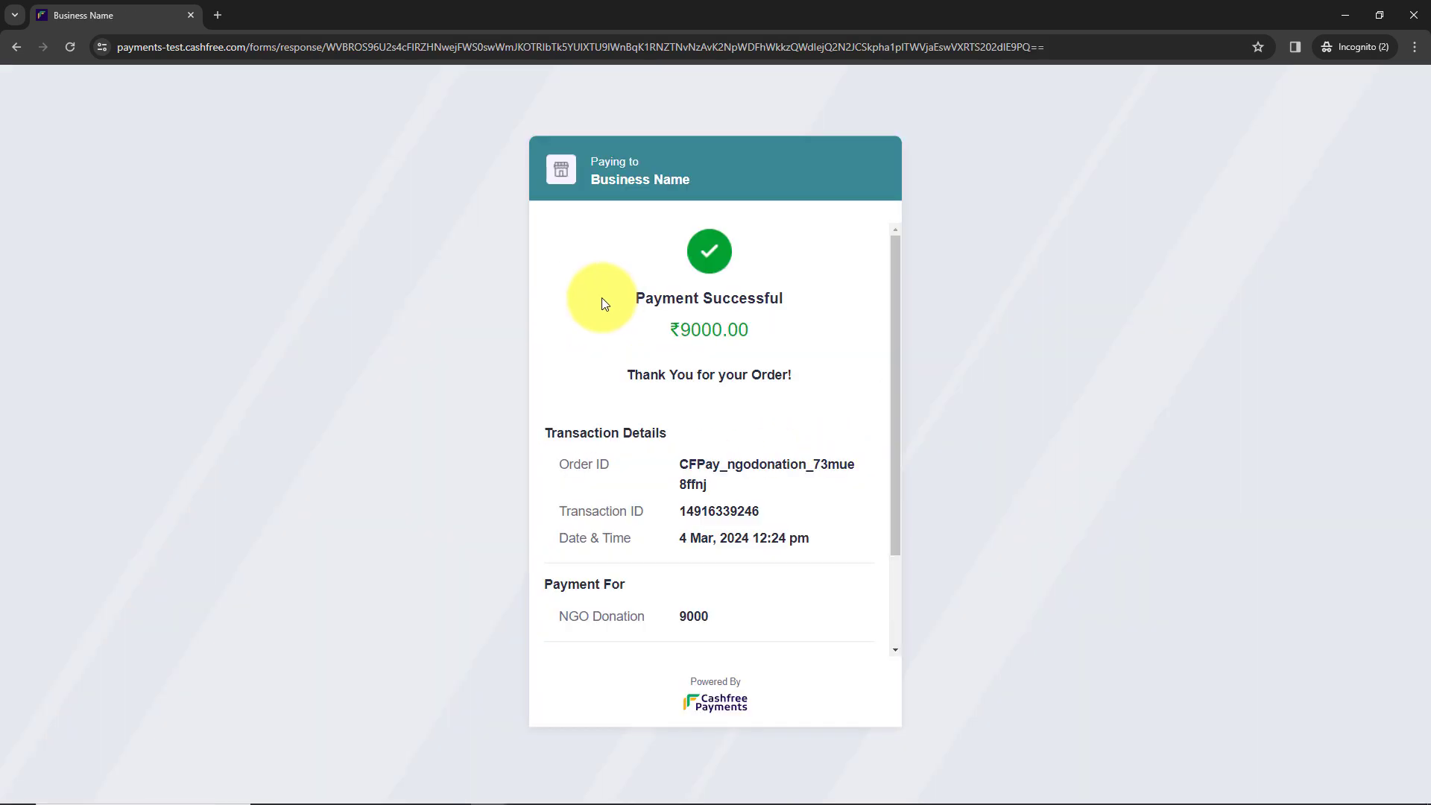
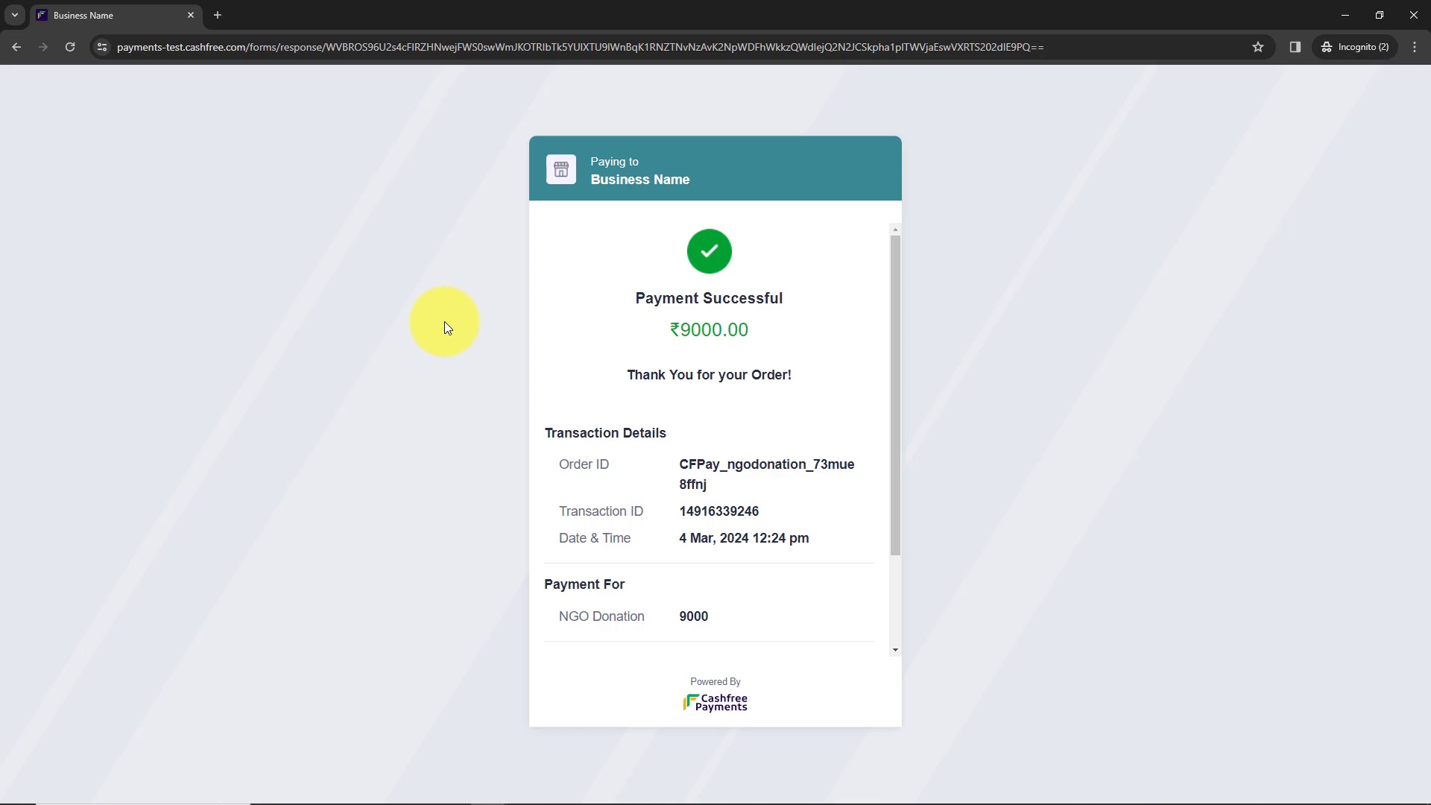
Step: Return to the Pabbly Connect workflow window after the ₹9000 Cashfree test payment
{"action": "key", "text": "alt+Tab"}
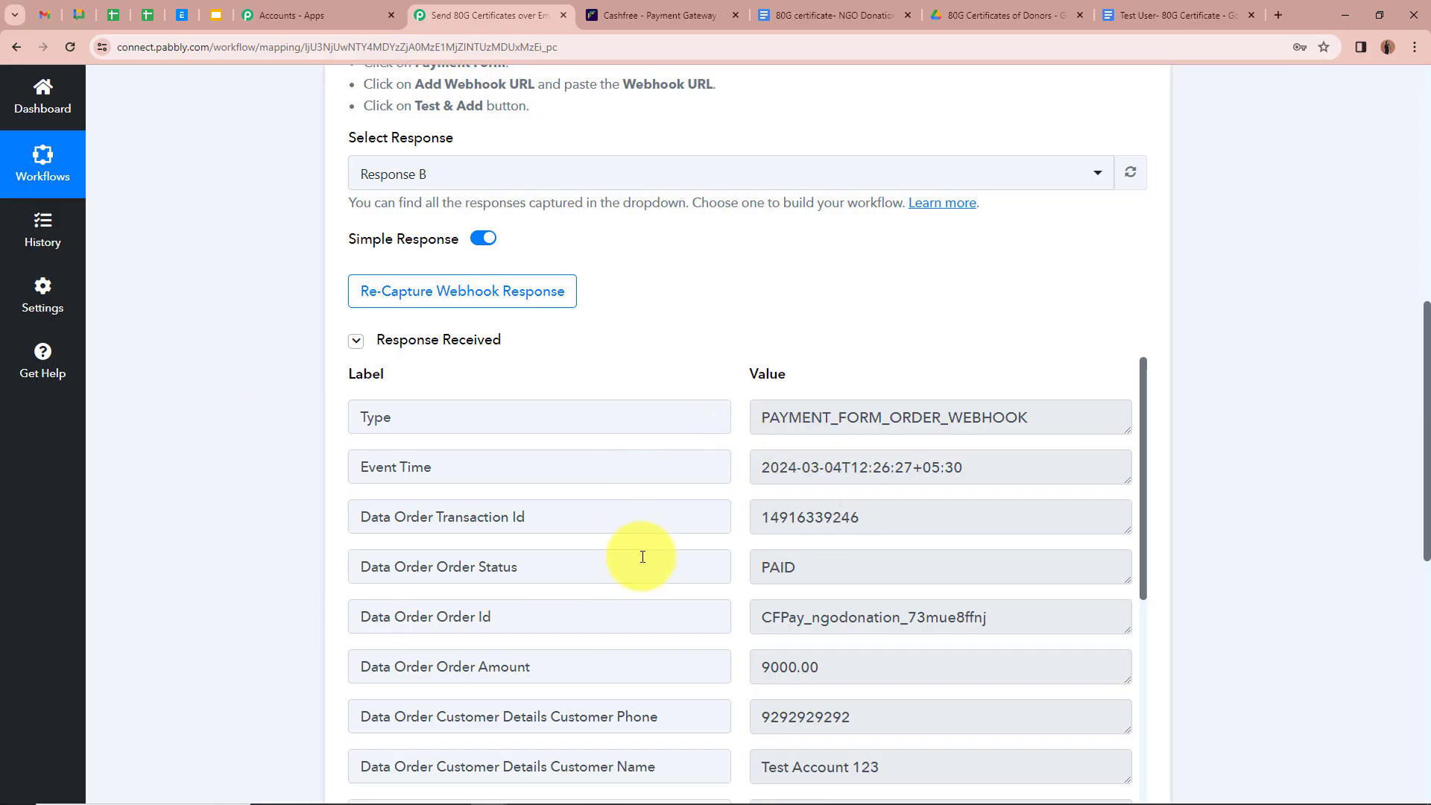
Step: Scroll through the captured Cashfree response and check the customer name value
{"action": "scroll", "coordinate": [641, 555], "scroll_direction": "down", "scroll_amount": 5}
{"action": "scroll", "coordinate": [642, 555], "scroll_direction": "up", "scroll_amount": 4}
{"action": "scroll", "coordinate": [643, 551], "scroll_direction": "down", "scroll_amount": 4}
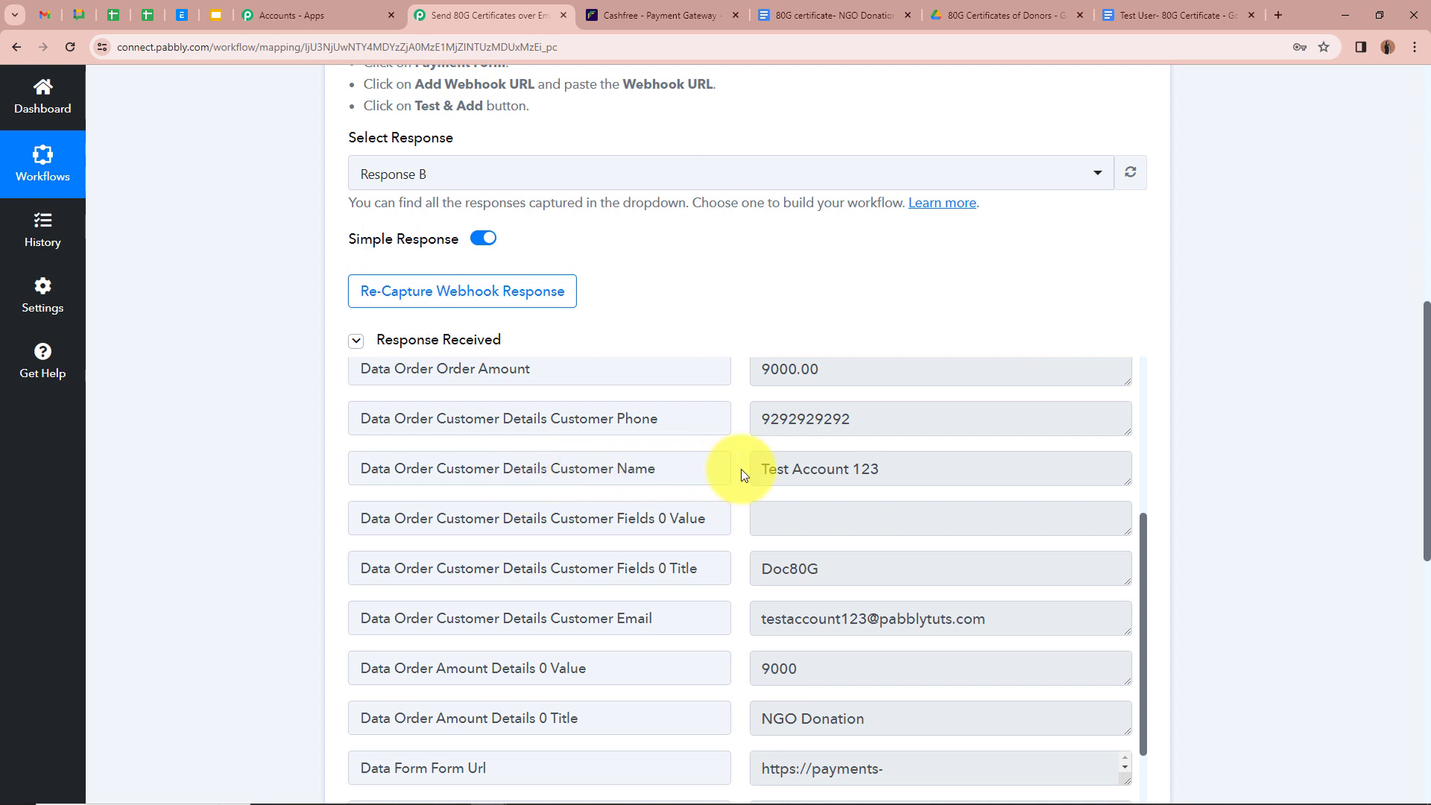
{"action": "left_click_drag", "start_coordinate": [758, 468], "coordinate": [906, 470]}
{"action": "left_click", "coordinate": [1214, 485]}
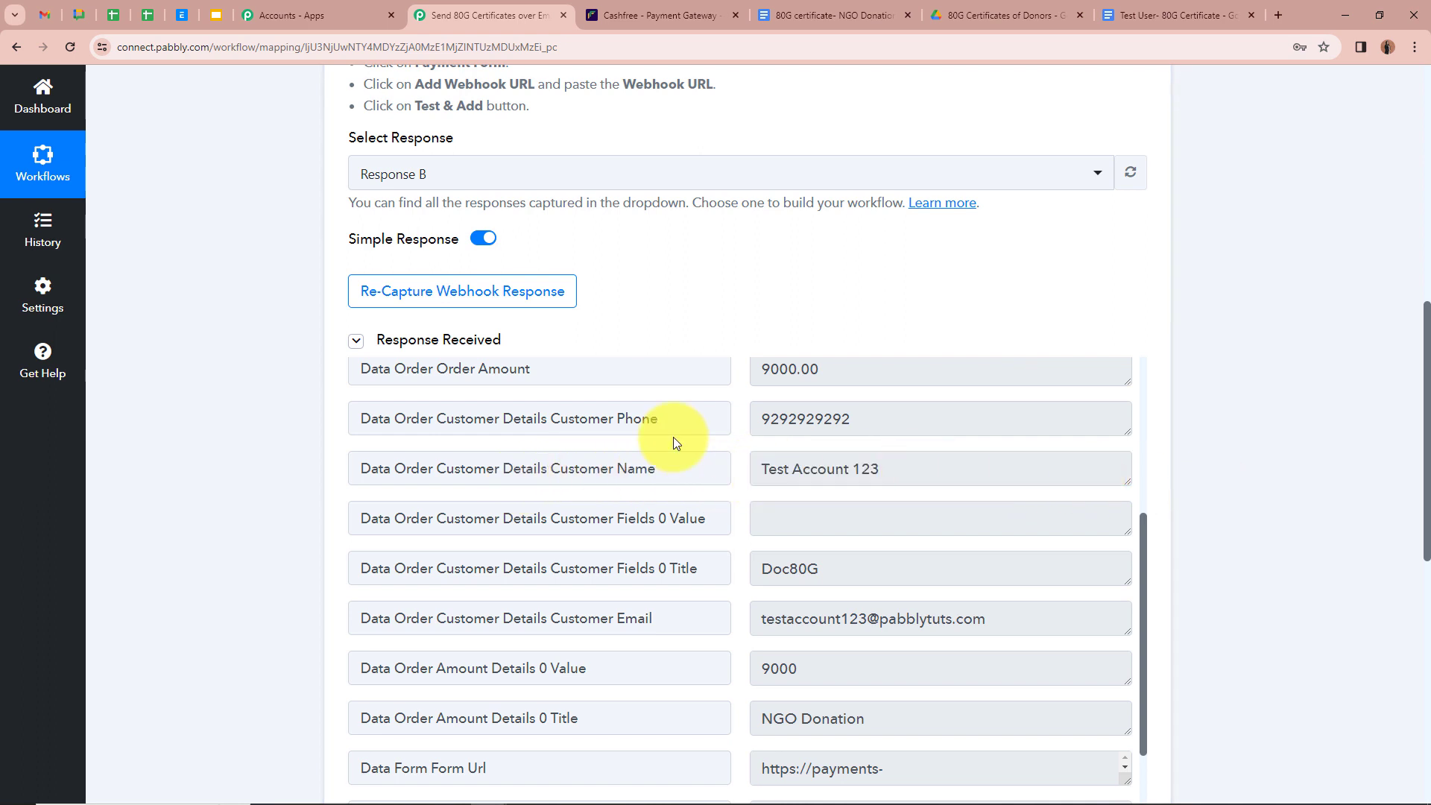
{"action": "left_click_drag", "start_coordinate": [760, 417], "coordinate": [904, 418]}
{"action": "scroll", "coordinate": [837, 460], "scroll_direction": "up", "scroll_amount": 3}
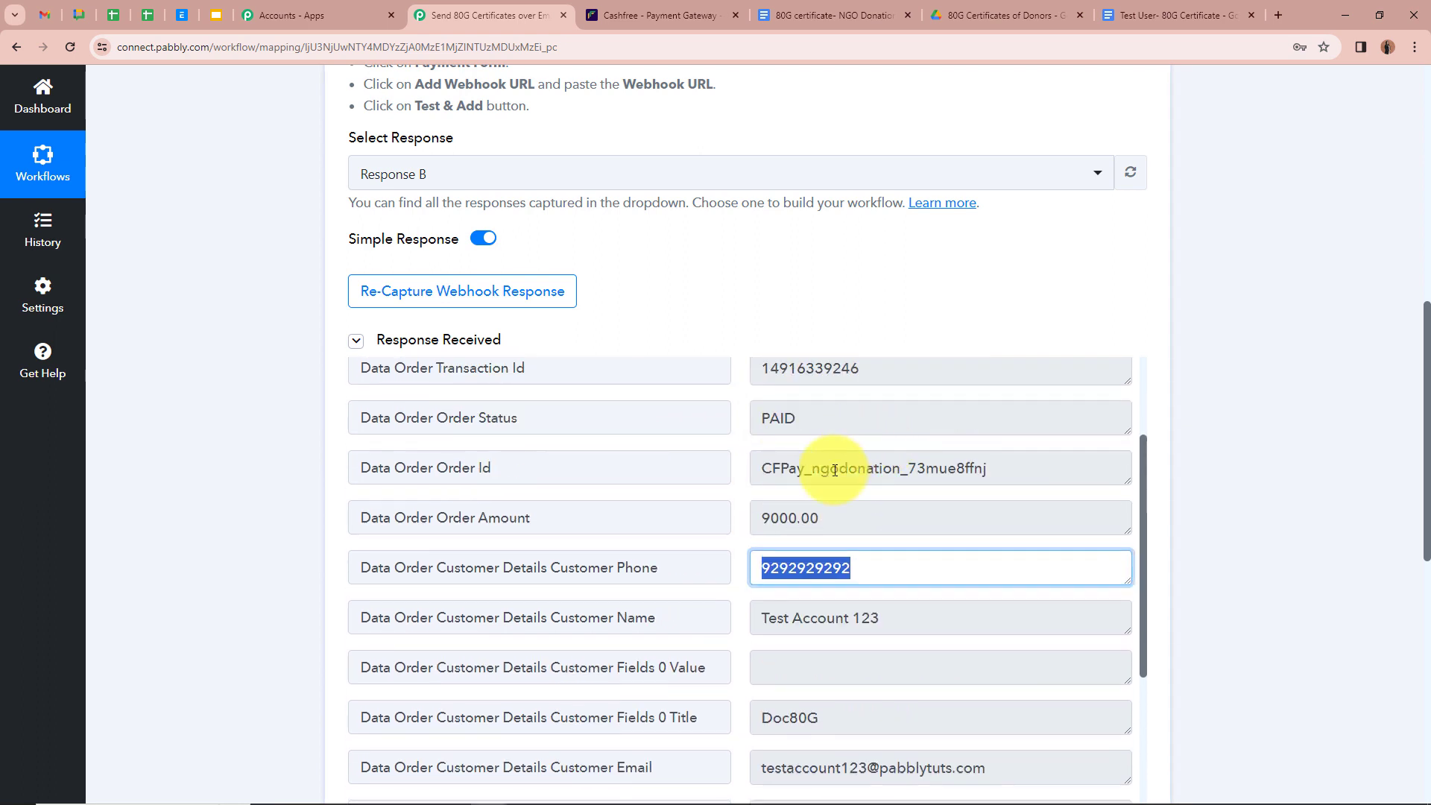
Step: Check the 9000.00 order amount in the response, then collapse the Cashfree trigger
{"action": "left_click", "coordinate": [775, 517]}
{"action": "double_click", "coordinate": [774, 518]}
{"action": "left_click_drag", "start_coordinate": [760, 468], "coordinate": [991, 468]}
{"action": "scroll", "coordinate": [610, 520], "scroll_direction": "down", "scroll_amount": 5}
{"action": "left_click_drag", "start_coordinate": [760, 516], "coordinate": [946, 516]}
{"action": "scroll", "coordinate": [924, 516], "scroll_direction": "down", "scroll_amount": 4}
{"action": "scroll", "coordinate": [901, 521], "scroll_direction": "up", "scroll_amount": 3}
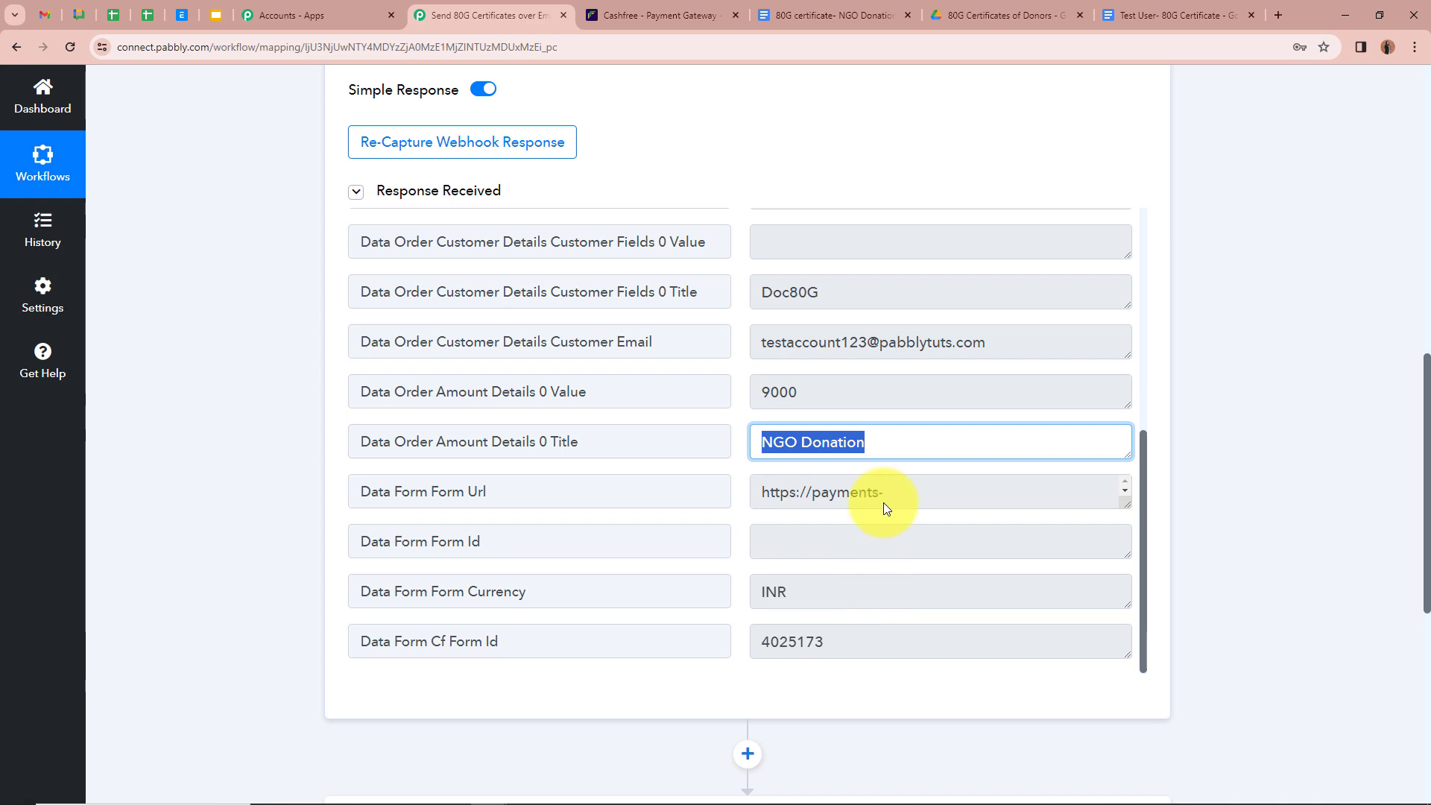
{"action": "scroll", "coordinate": [875, 479], "scroll_direction": "up", "scroll_amount": 5}
{"action": "scroll", "coordinate": [1213, 402], "scroll_direction": "up", "scroll_amount": 9}
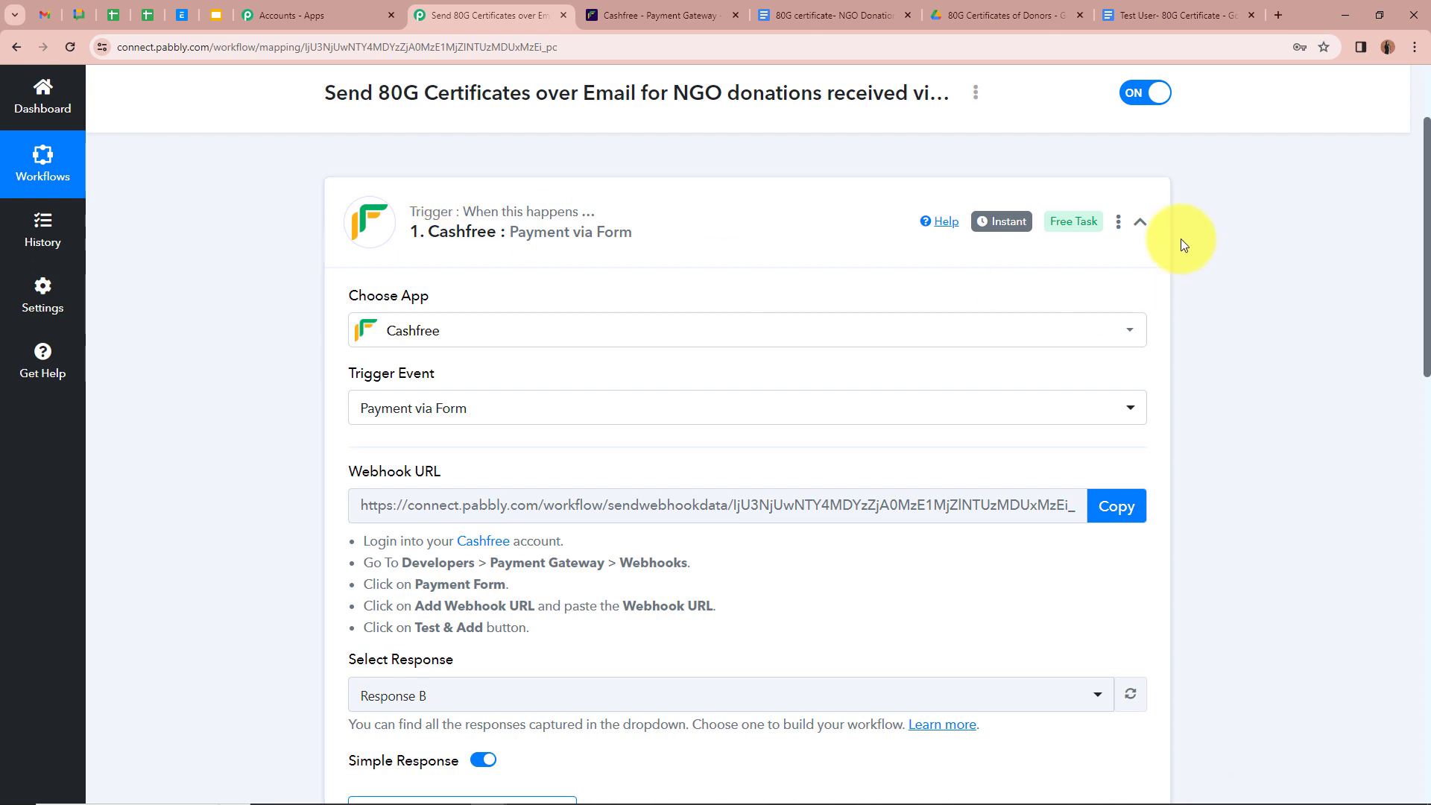
{"action": "left_click", "coordinate": [1139, 222]}
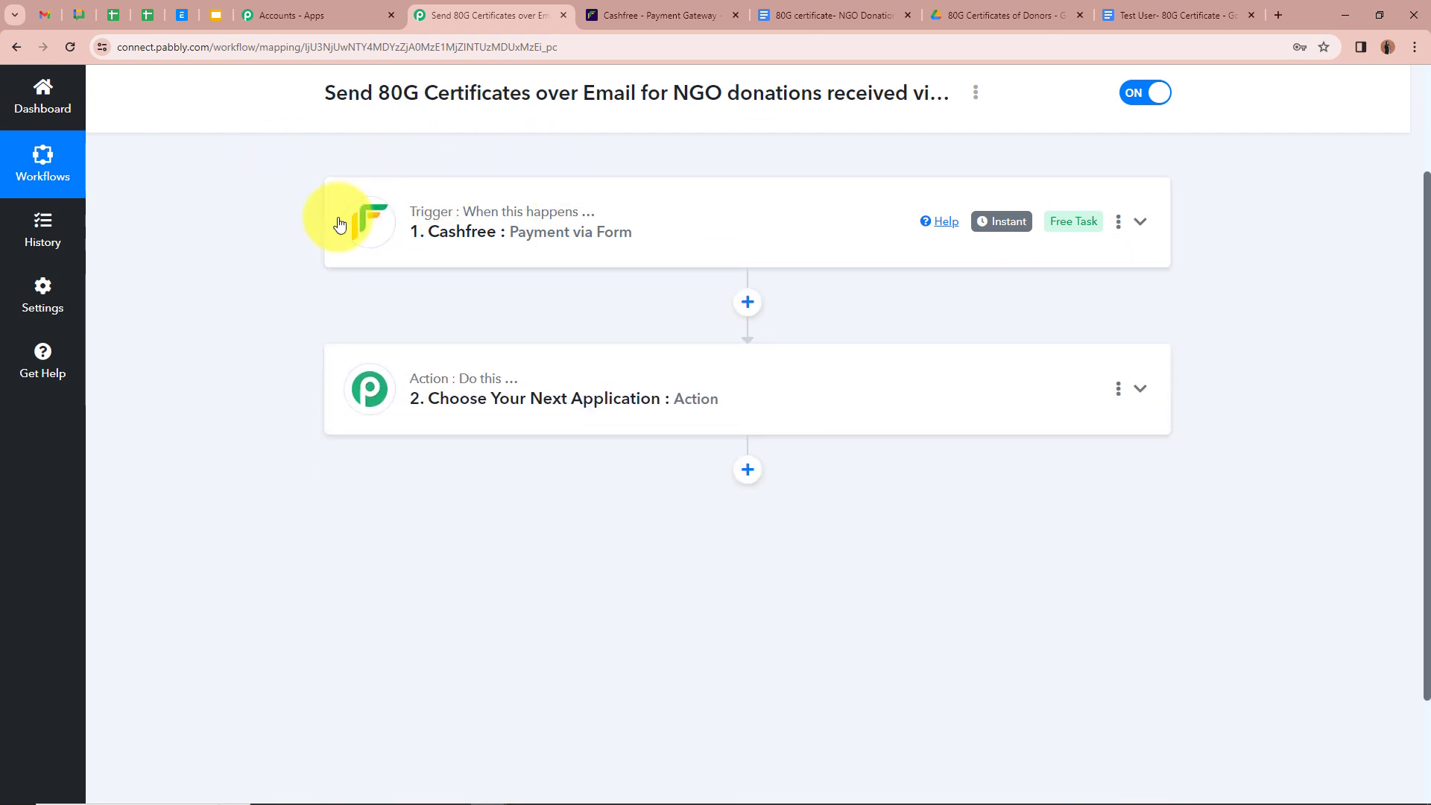
Step: Make step 2 a Google Docs action (searched 'Goo') with the Create Document from Template event
{"action": "left_click", "coordinate": [1137, 392]}
{"action": "left_click", "coordinate": [450, 387]}
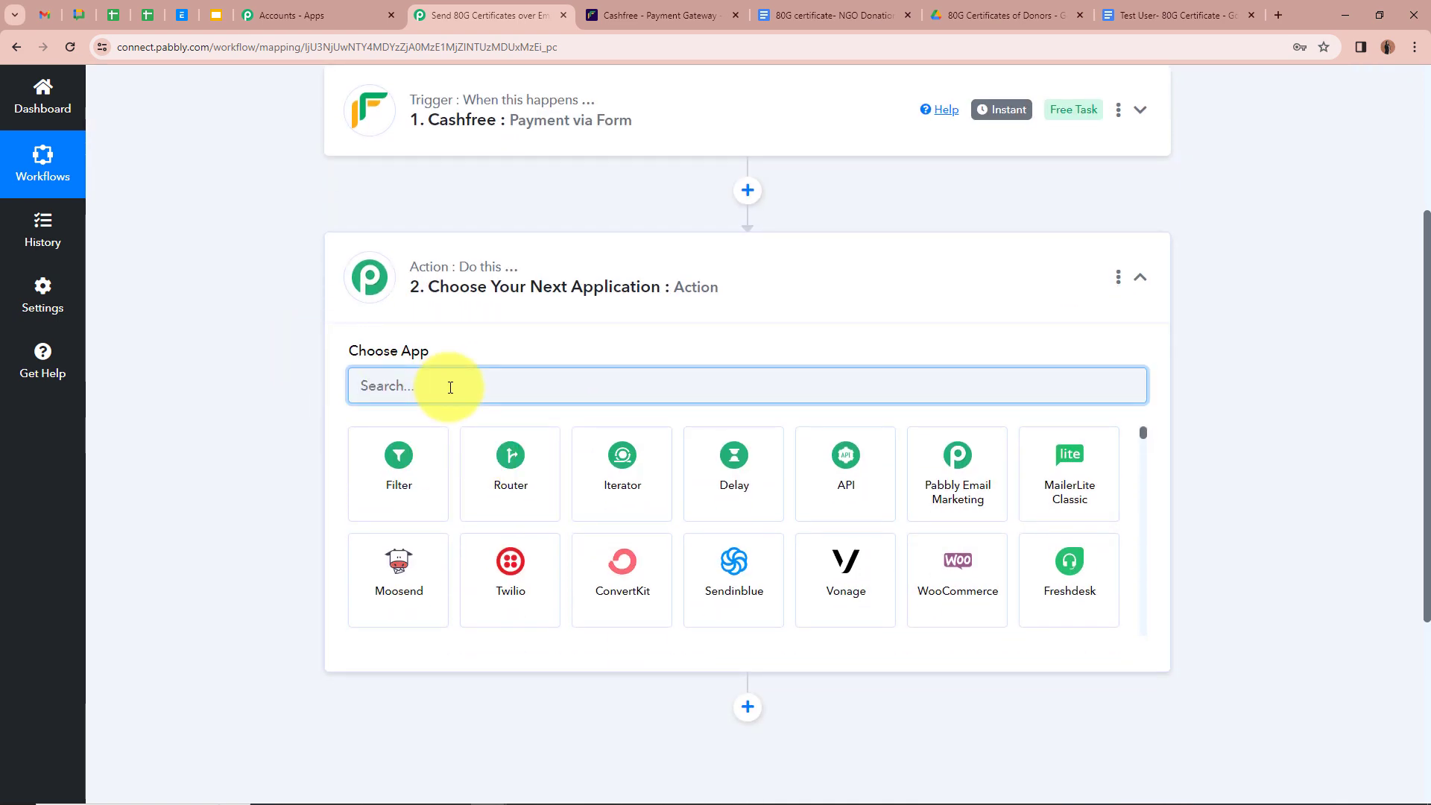
{"action": "type", "text": "Goo"}
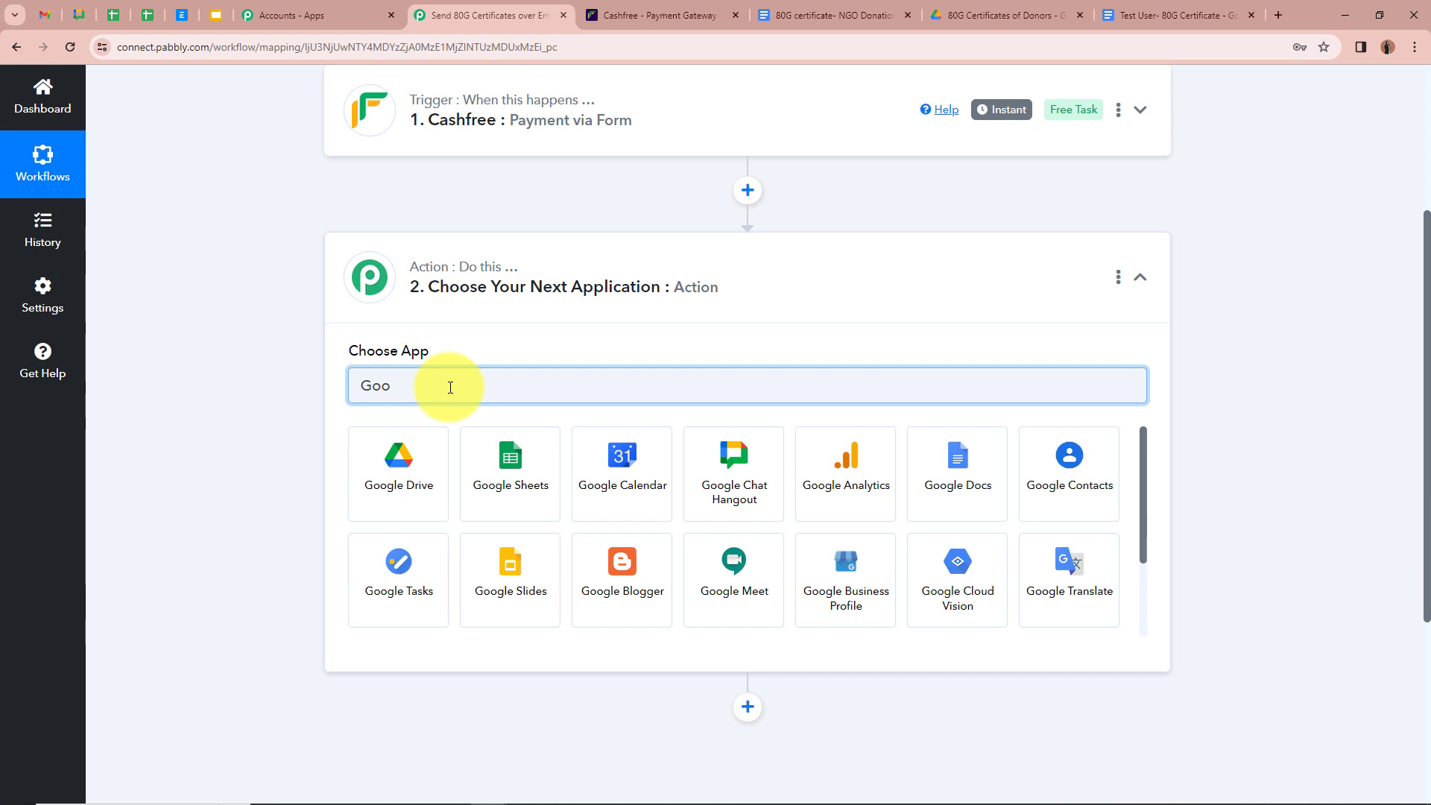
{"action": "left_click", "coordinate": [930, 486]}
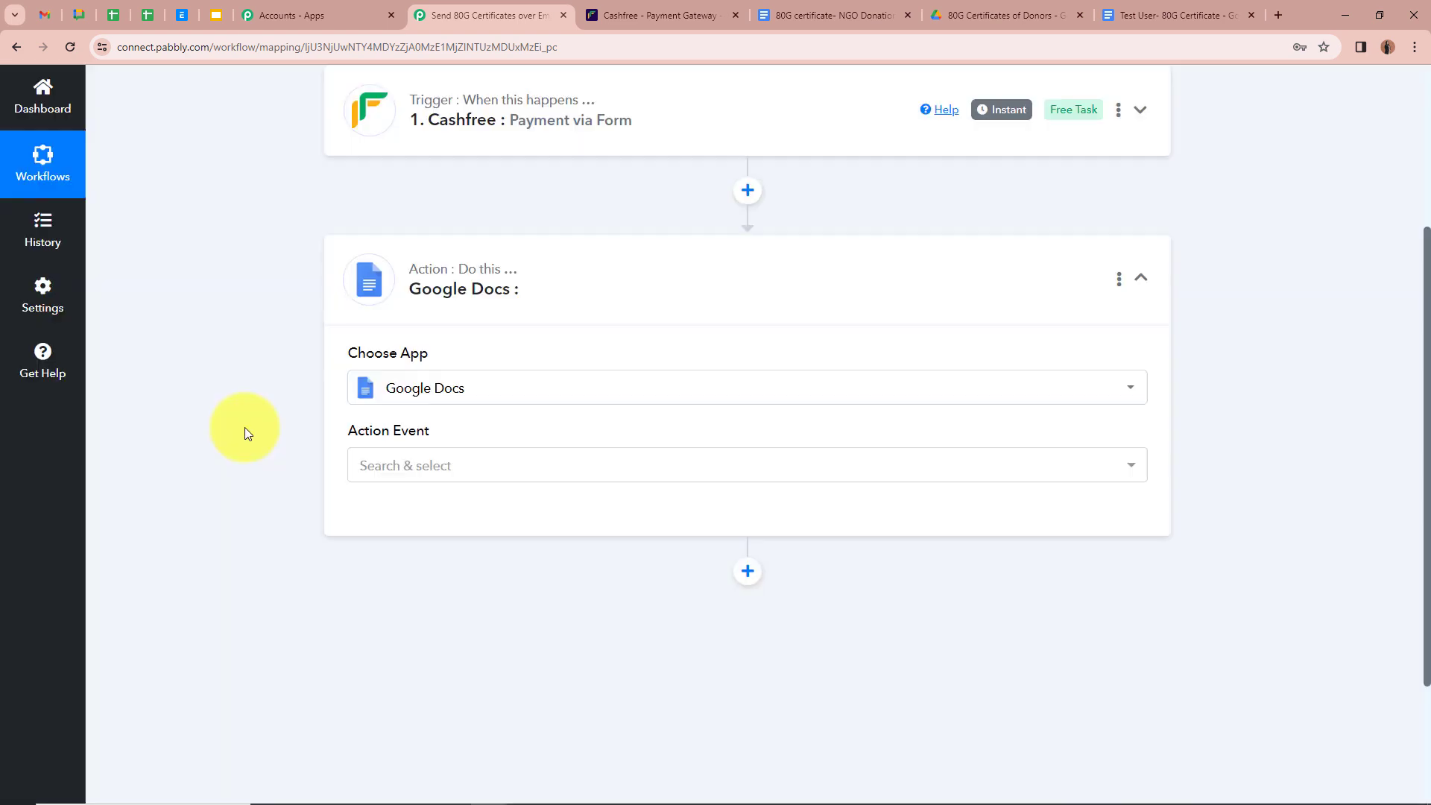
{"action": "left_click", "coordinate": [700, 470]}
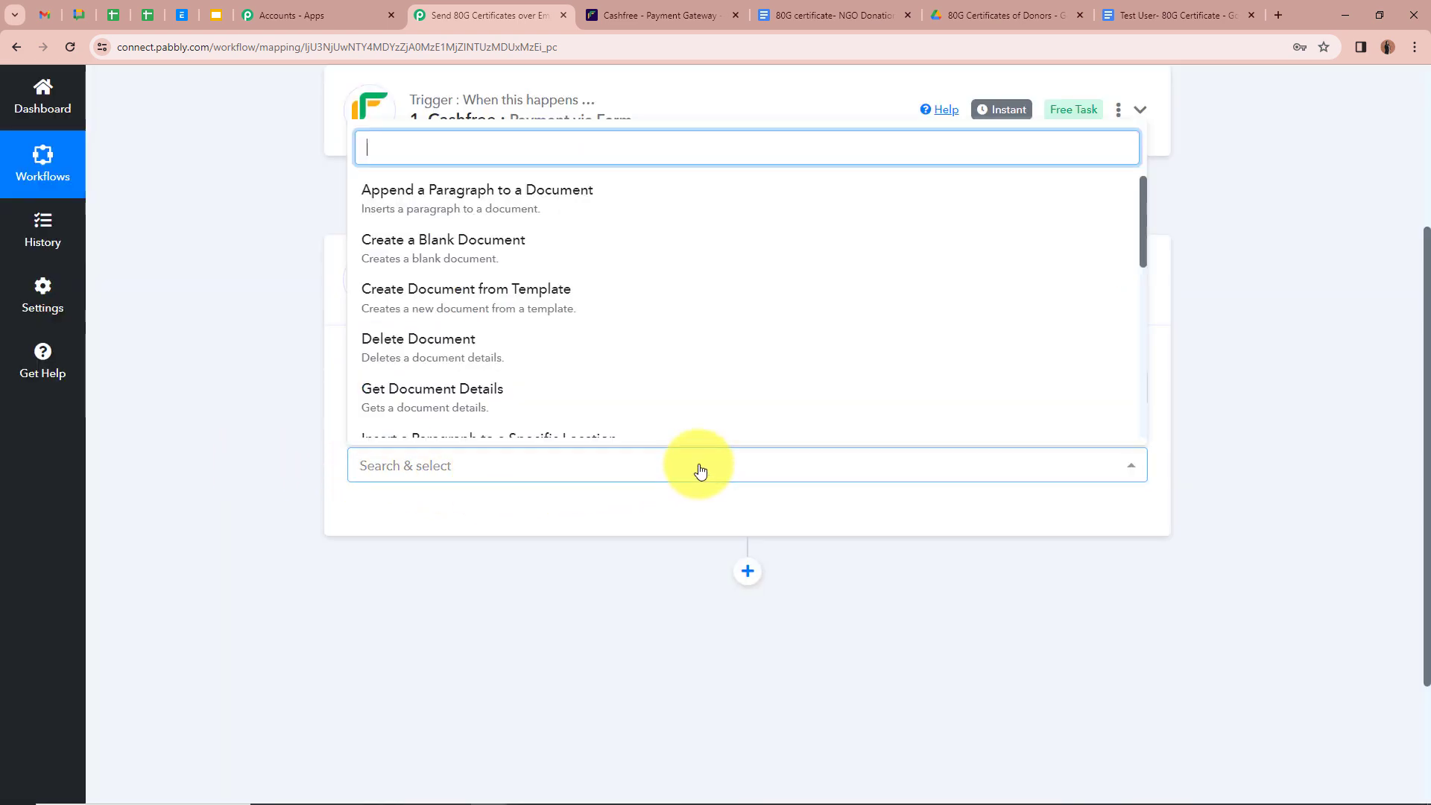
{"action": "left_click", "coordinate": [573, 304]}
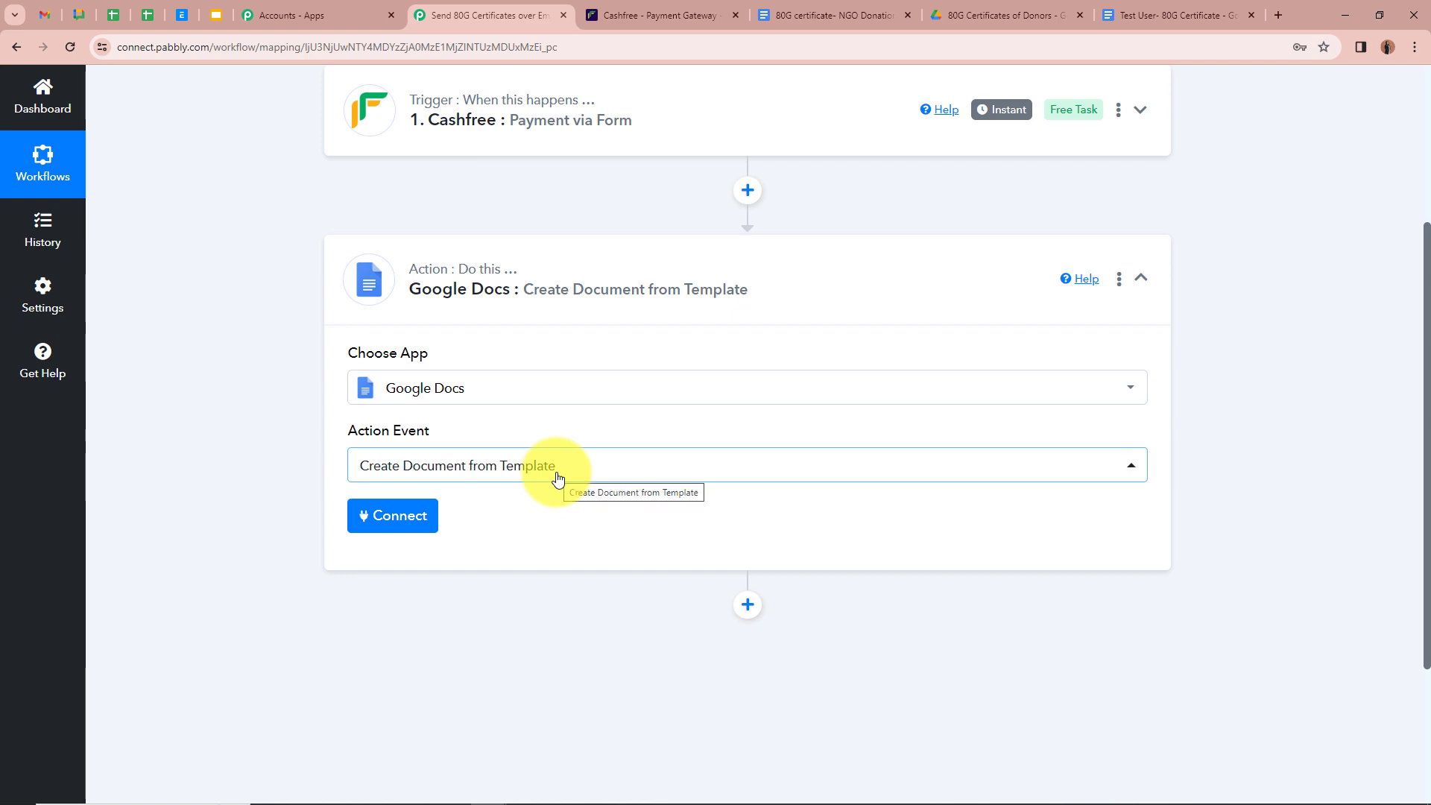
{"action": "left_click", "coordinate": [831, 15]}
Step: Scroll through the 80G certificate template's placeholder fields, then return to the Pabbly workflow
{"action": "scroll", "coordinate": [658, 384], "scroll_direction": "down", "scroll_amount": 5}
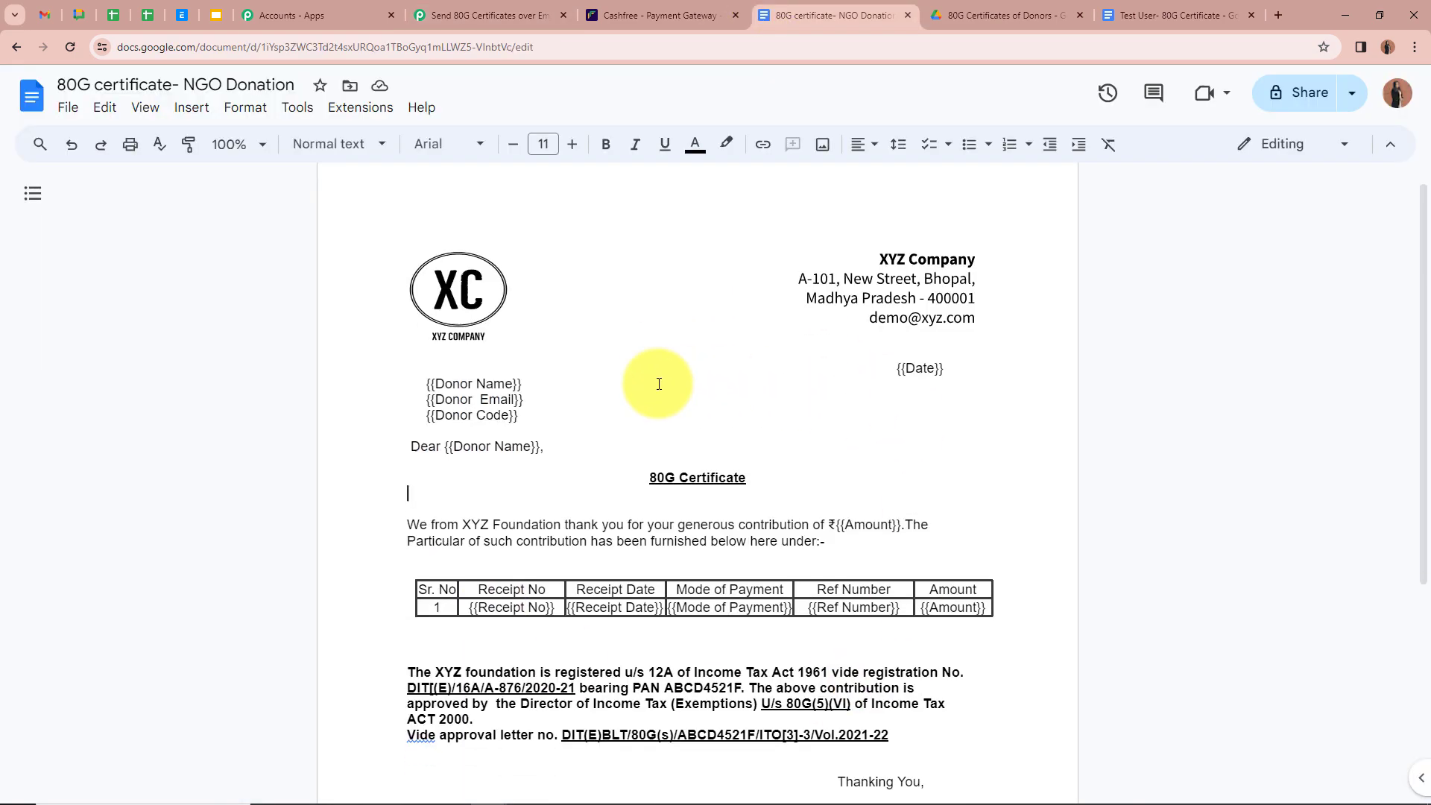
{"action": "scroll", "coordinate": [656, 384], "scroll_direction": "up", "scroll_amount": 5}
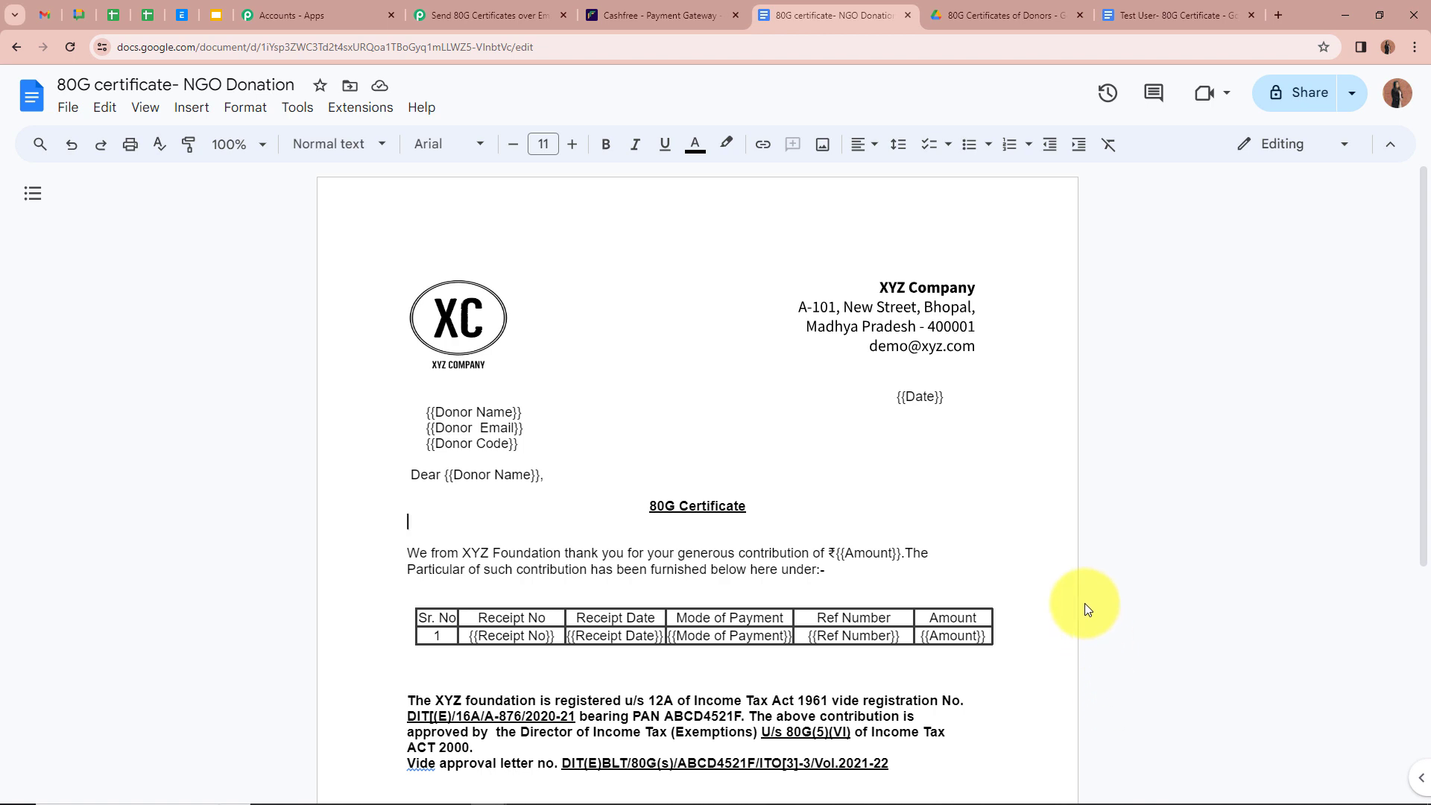
{"action": "left_click", "coordinate": [462, 15]}
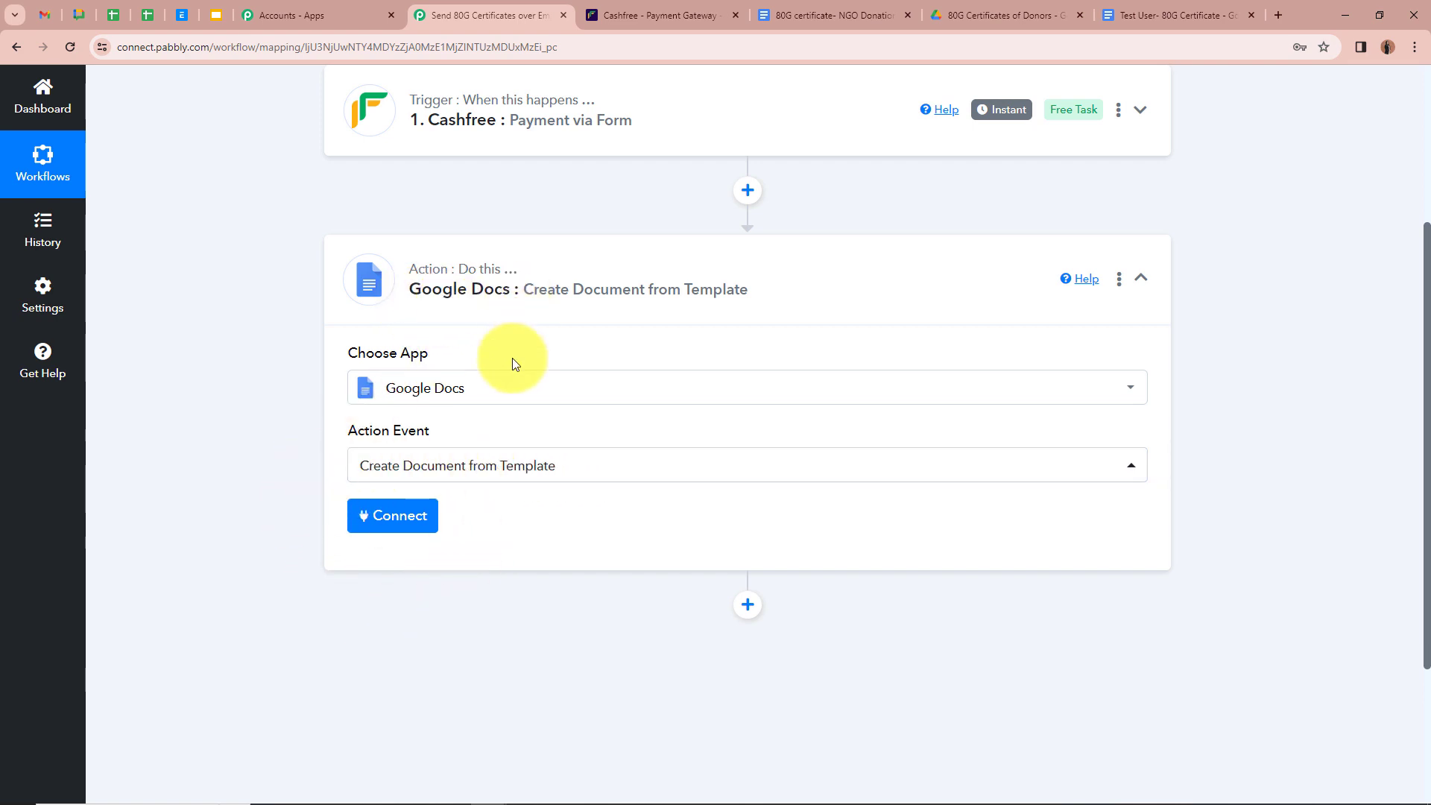
Step: Add a new Google Docs connection by signing in with Google and allowing Drive access
{"action": "left_click", "coordinate": [375, 519]}
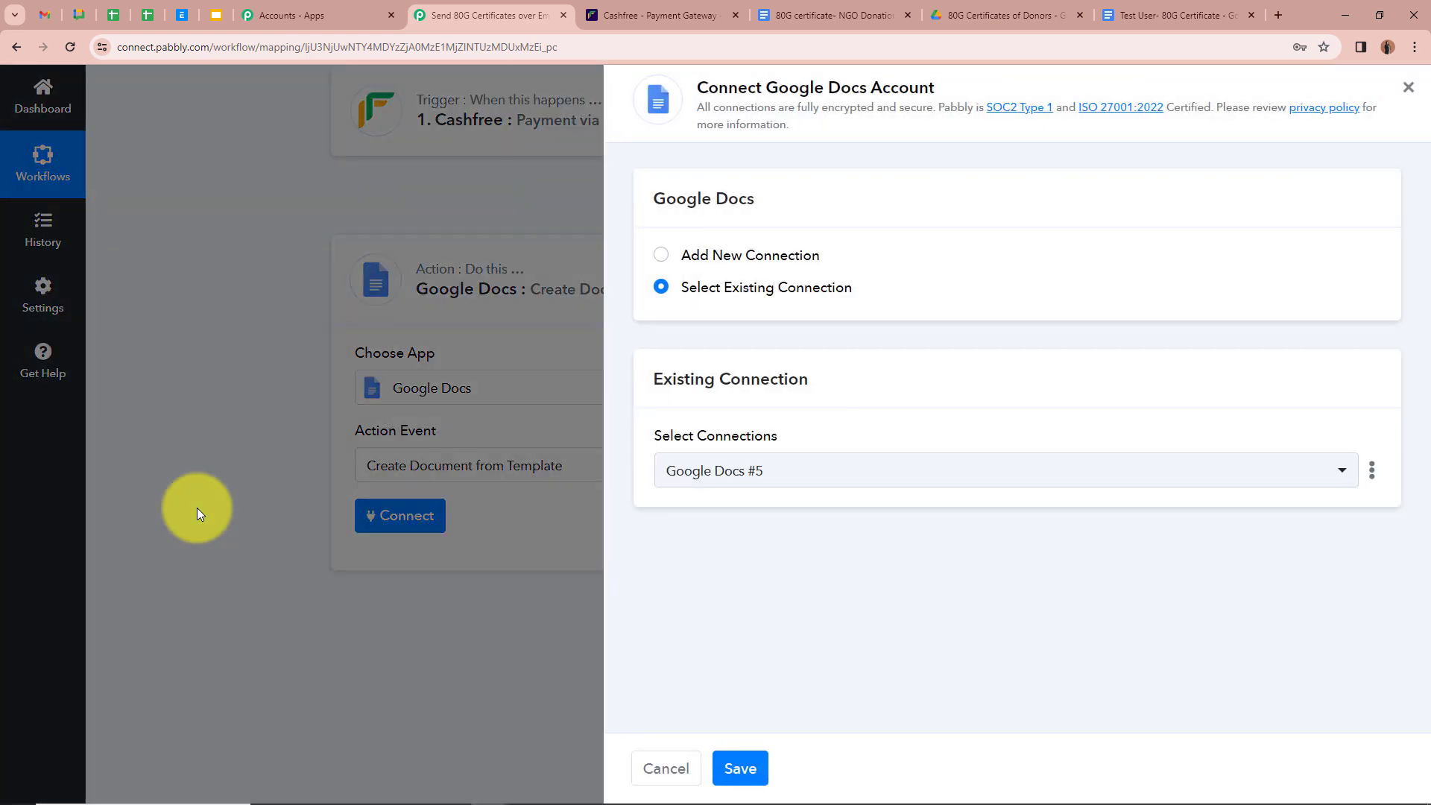
{"action": "left_click", "coordinate": [661, 254]}
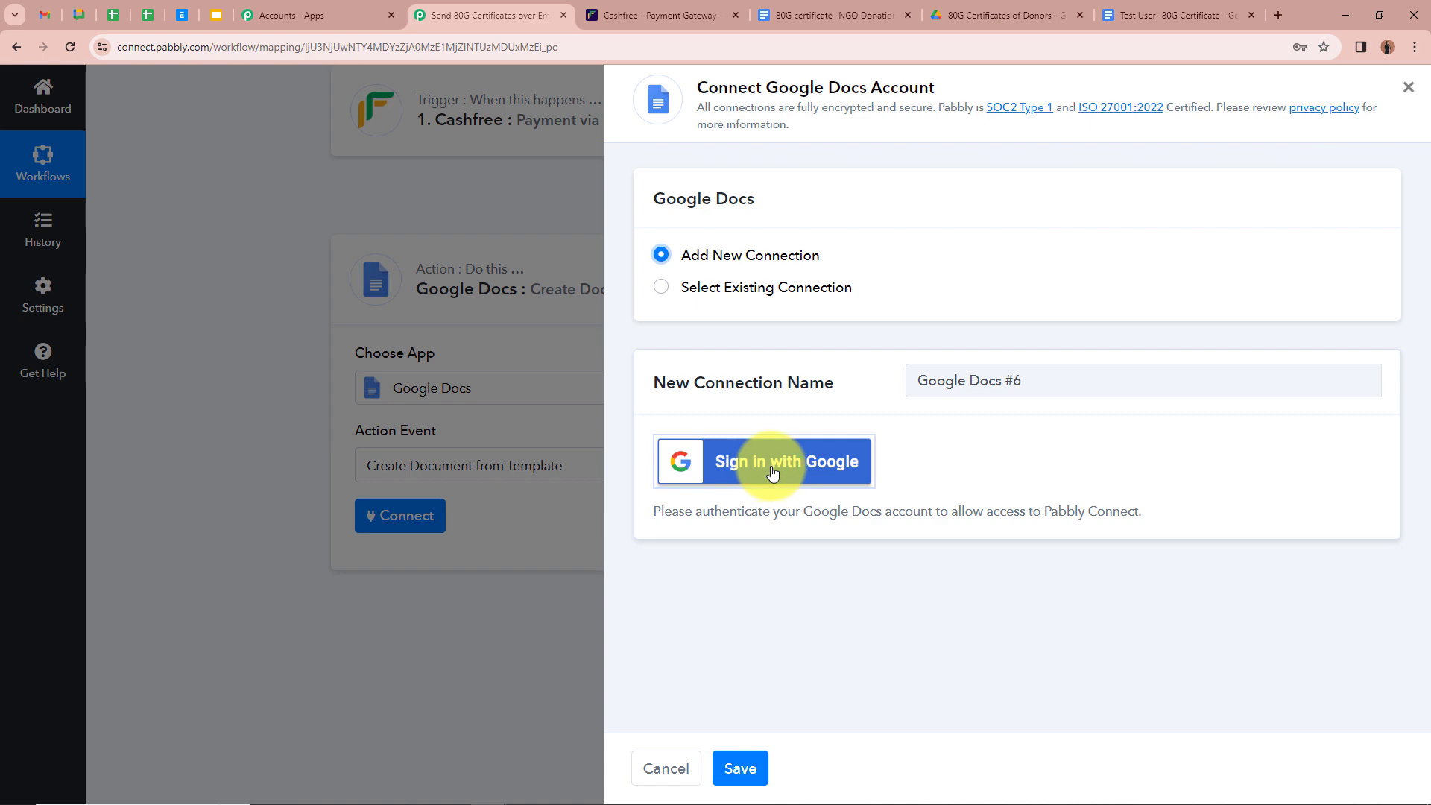
{"action": "left_click", "coordinate": [816, 473]}
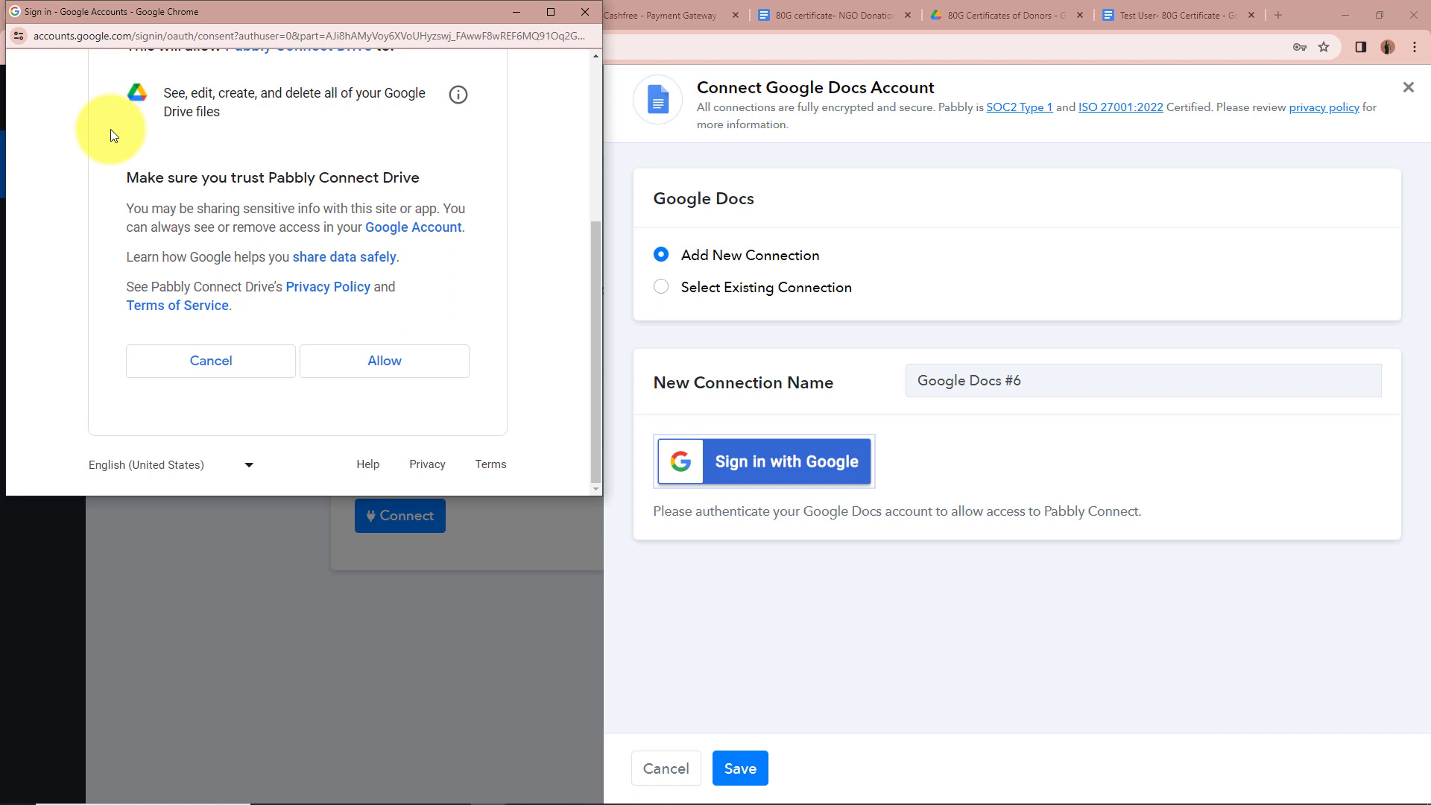
{"action": "left_click", "coordinate": [421, 378]}
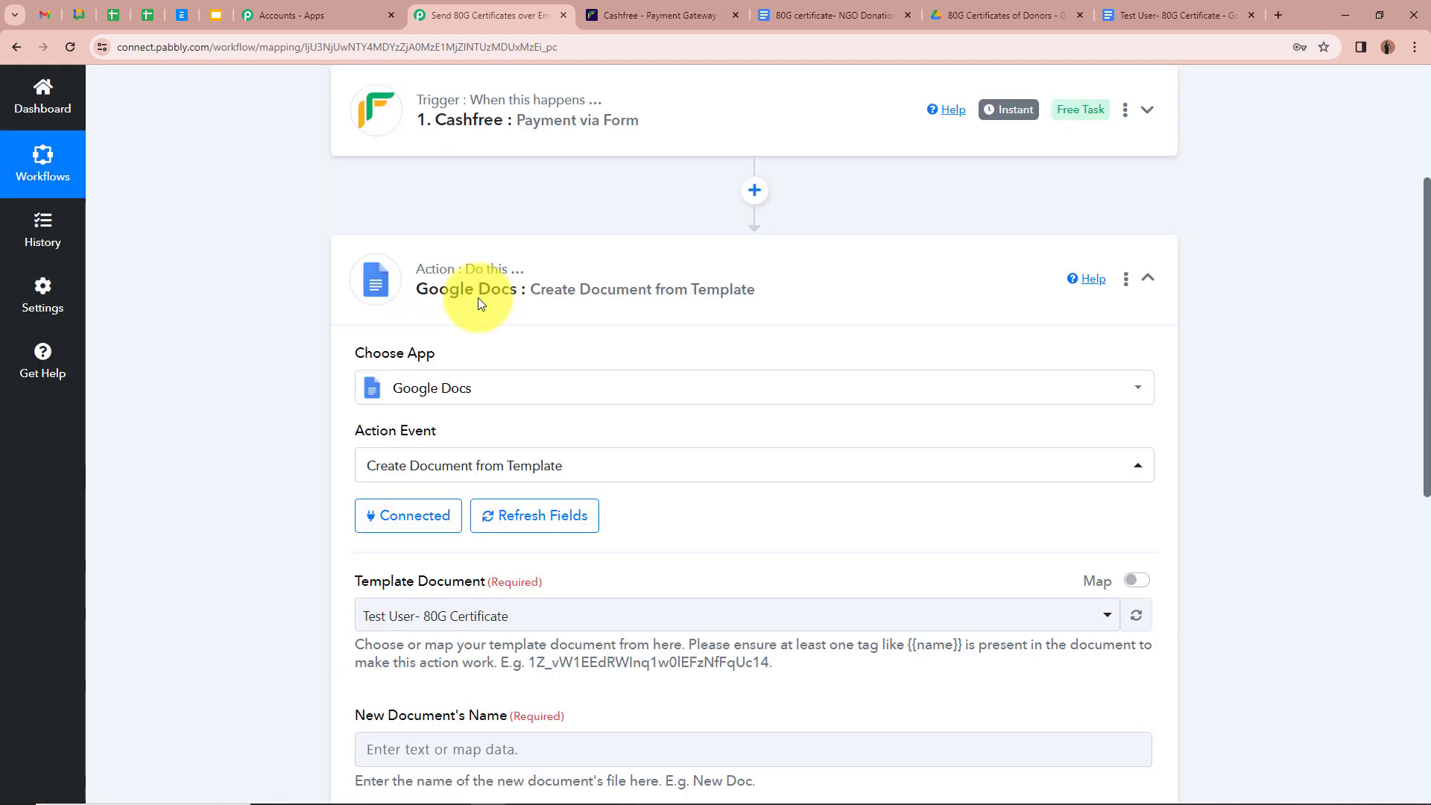
Step: Choose '80G certificate- NGO Donation' as the Template Document
{"action": "scroll", "coordinate": [277, 413], "scroll_direction": "down", "scroll_amount": 2}
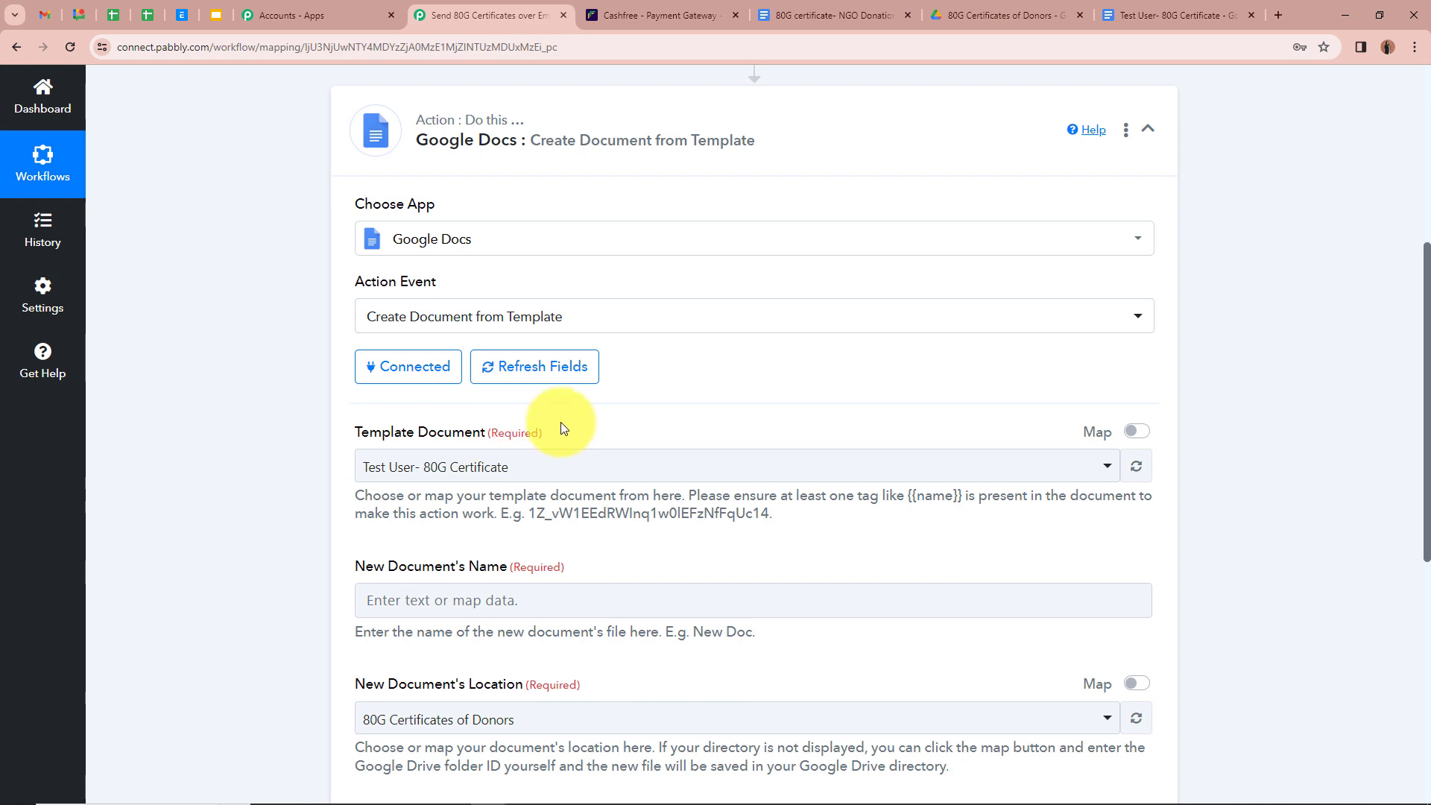
{"action": "left_click", "coordinate": [855, 19]}
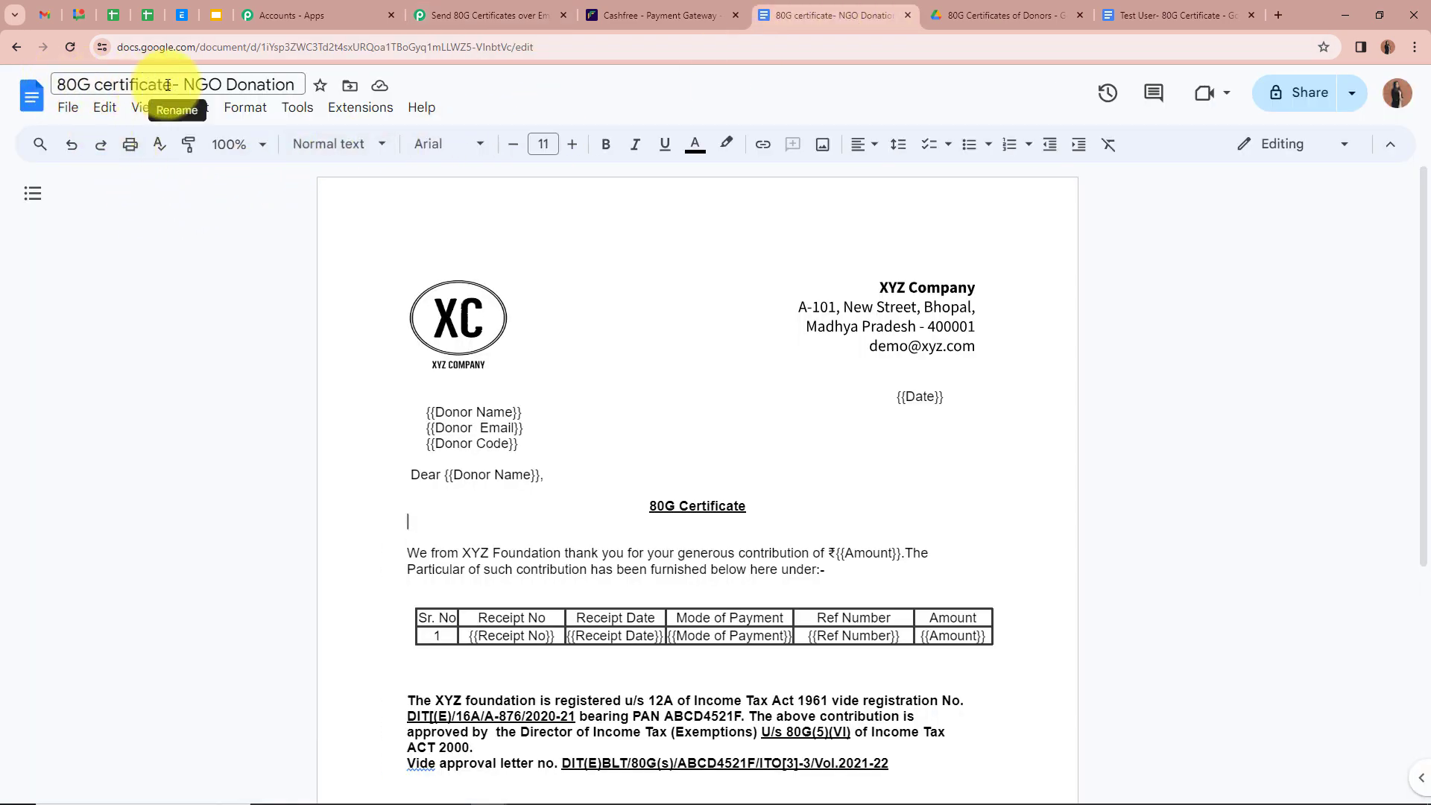
{"action": "left_click", "coordinate": [467, 9]}
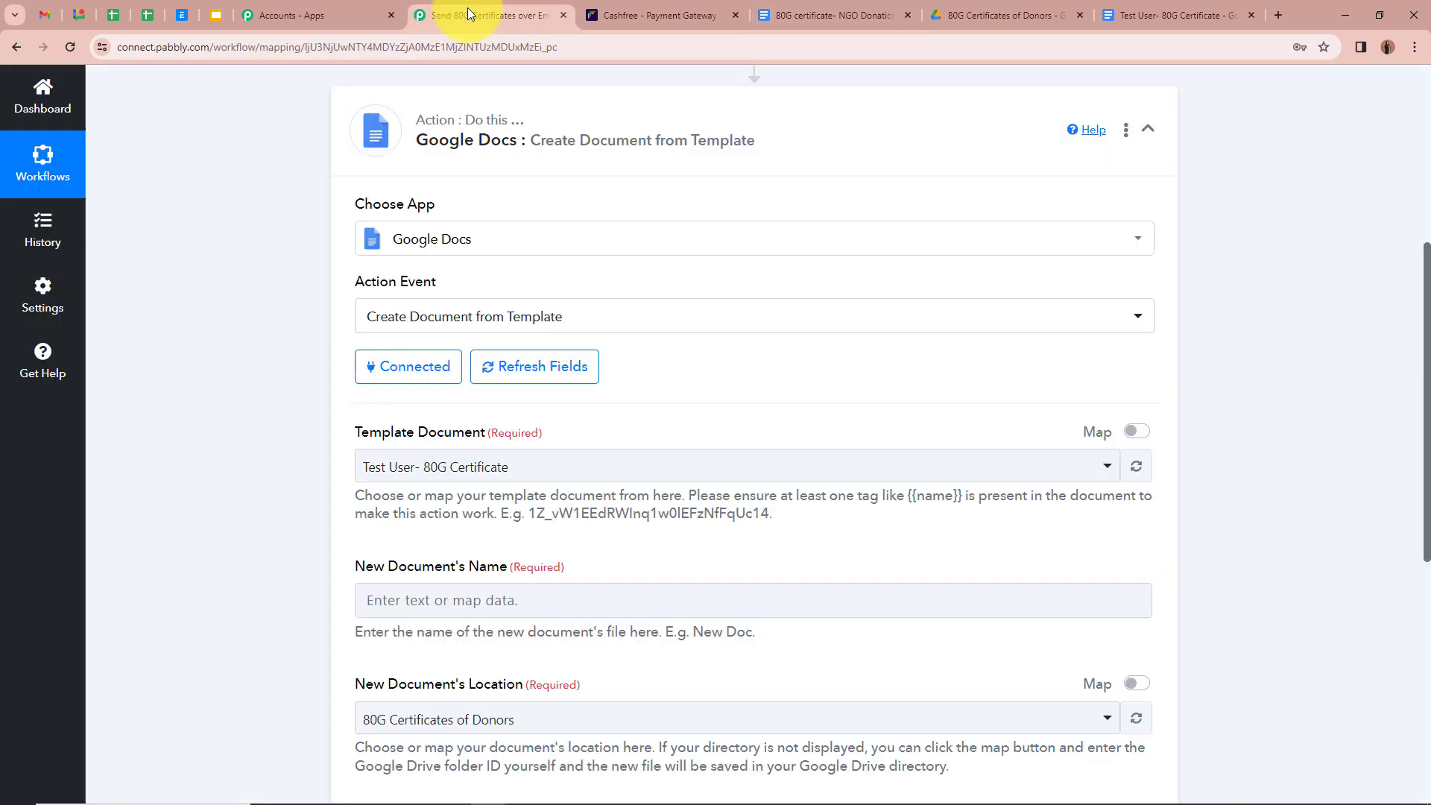
{"action": "left_click", "coordinate": [410, 466]}
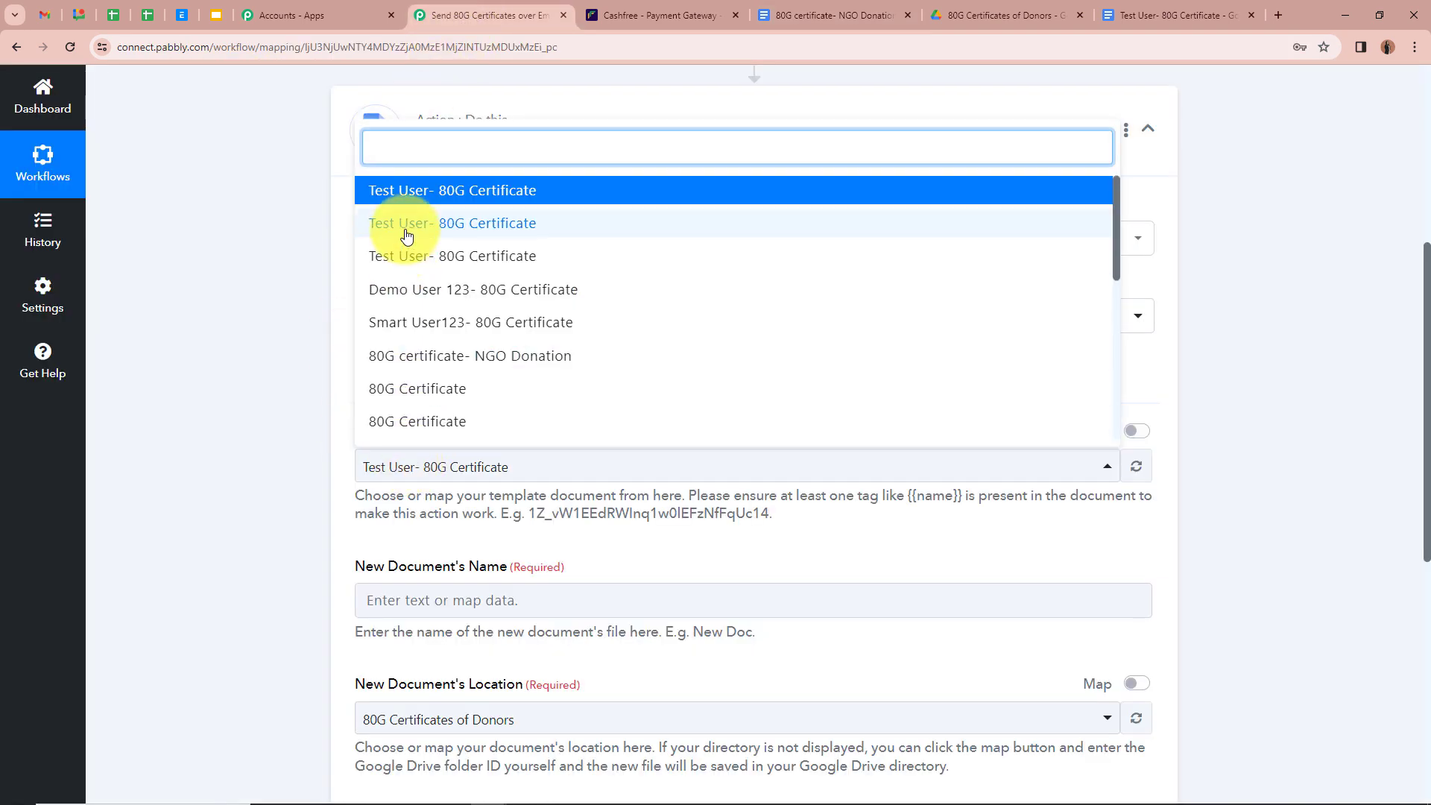
{"action": "left_click", "coordinate": [415, 356]}
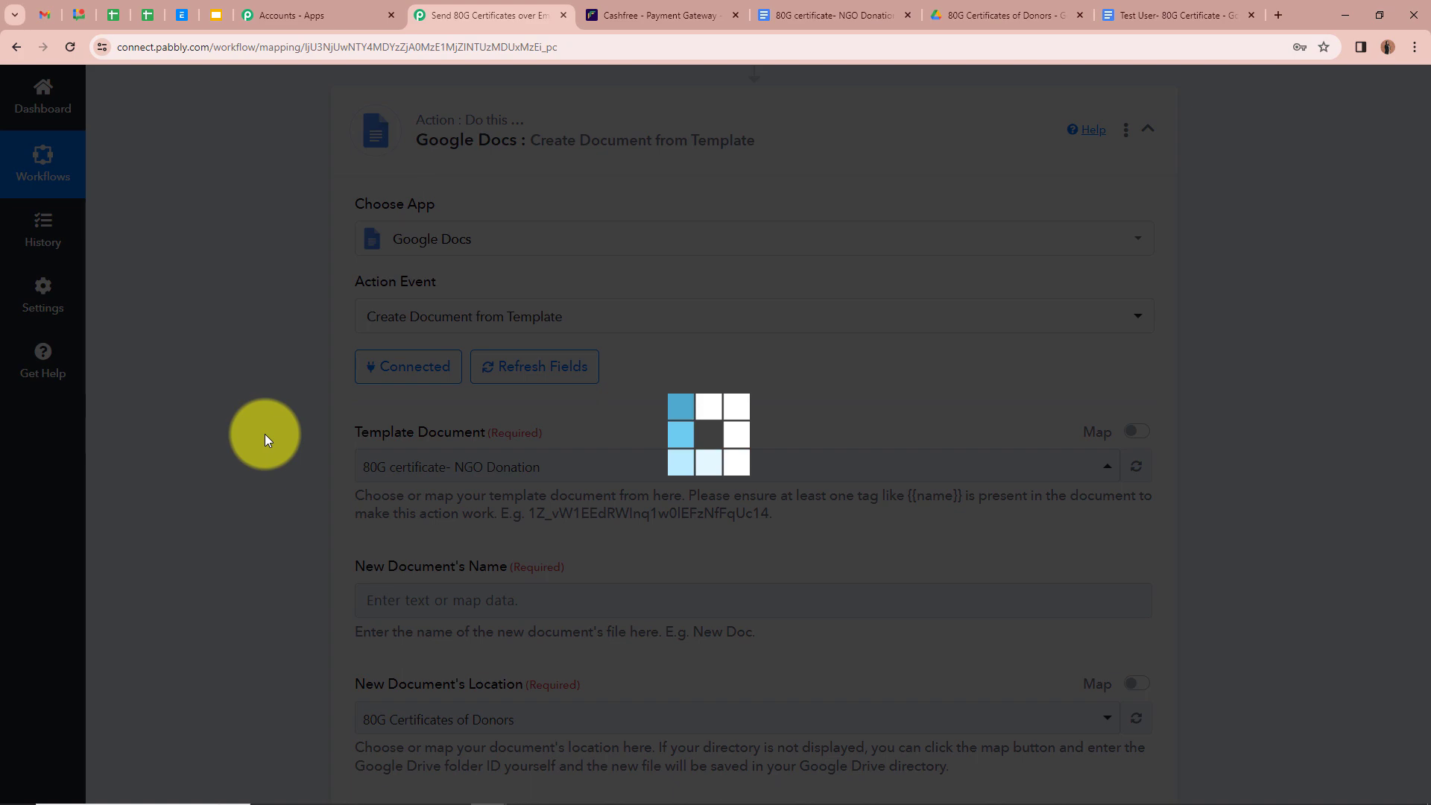
{"action": "scroll", "coordinate": [224, 417], "scroll_direction": "down", "scroll_amount": 3}
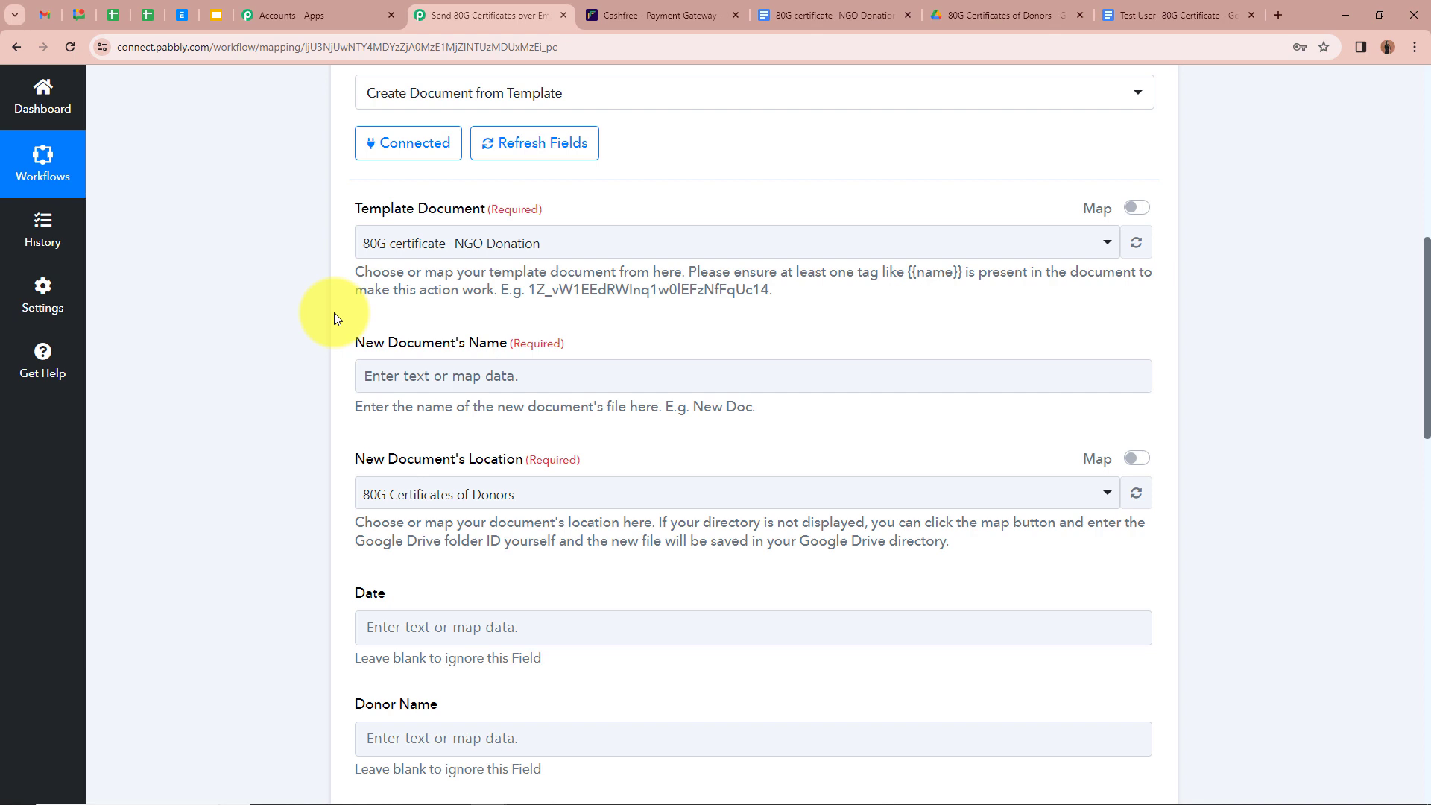
Step: Set the new document name to the Cashfree Customer Name followed by '- 80G Certificate'
{"action": "left_click", "coordinate": [421, 373]}
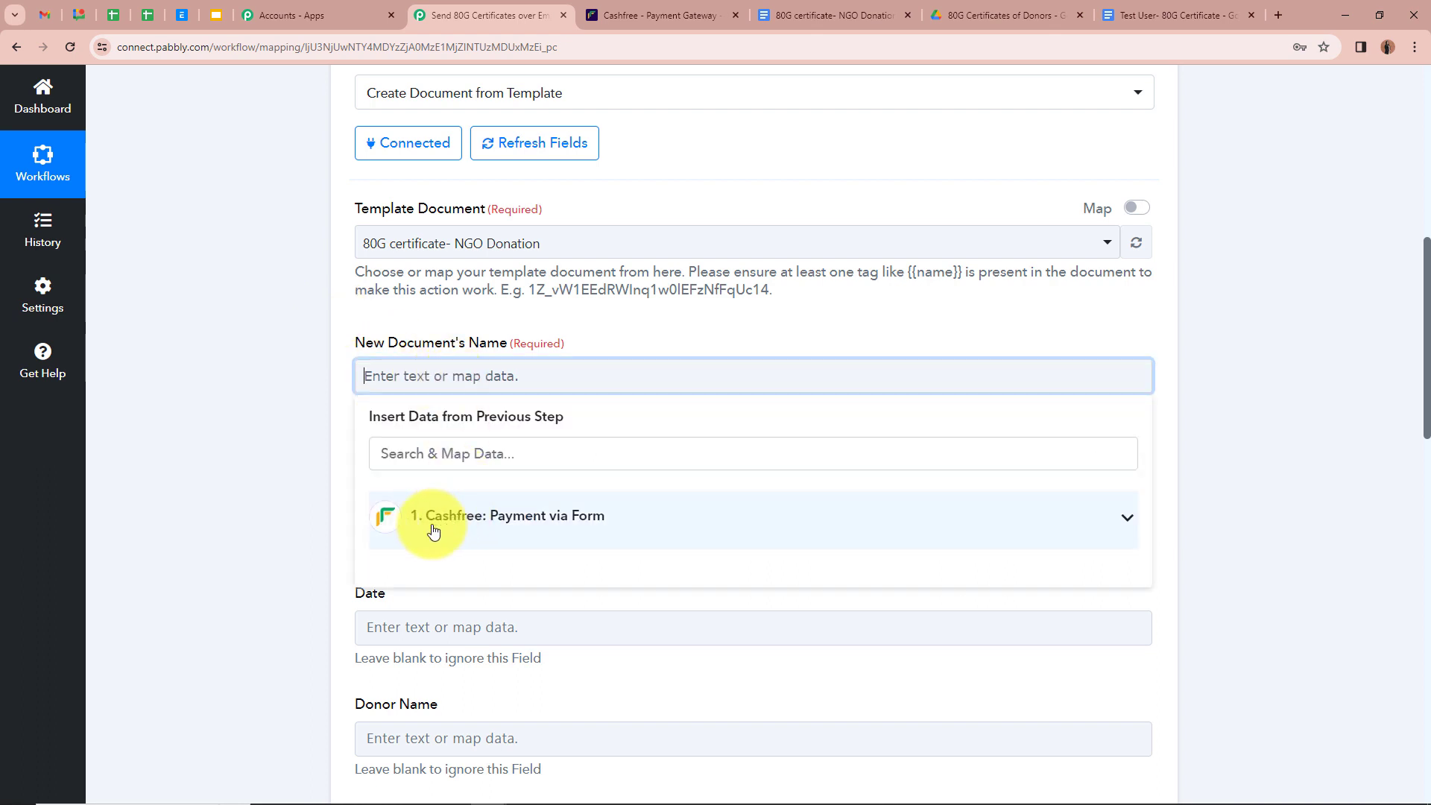
{"action": "left_click", "coordinate": [1130, 519]}
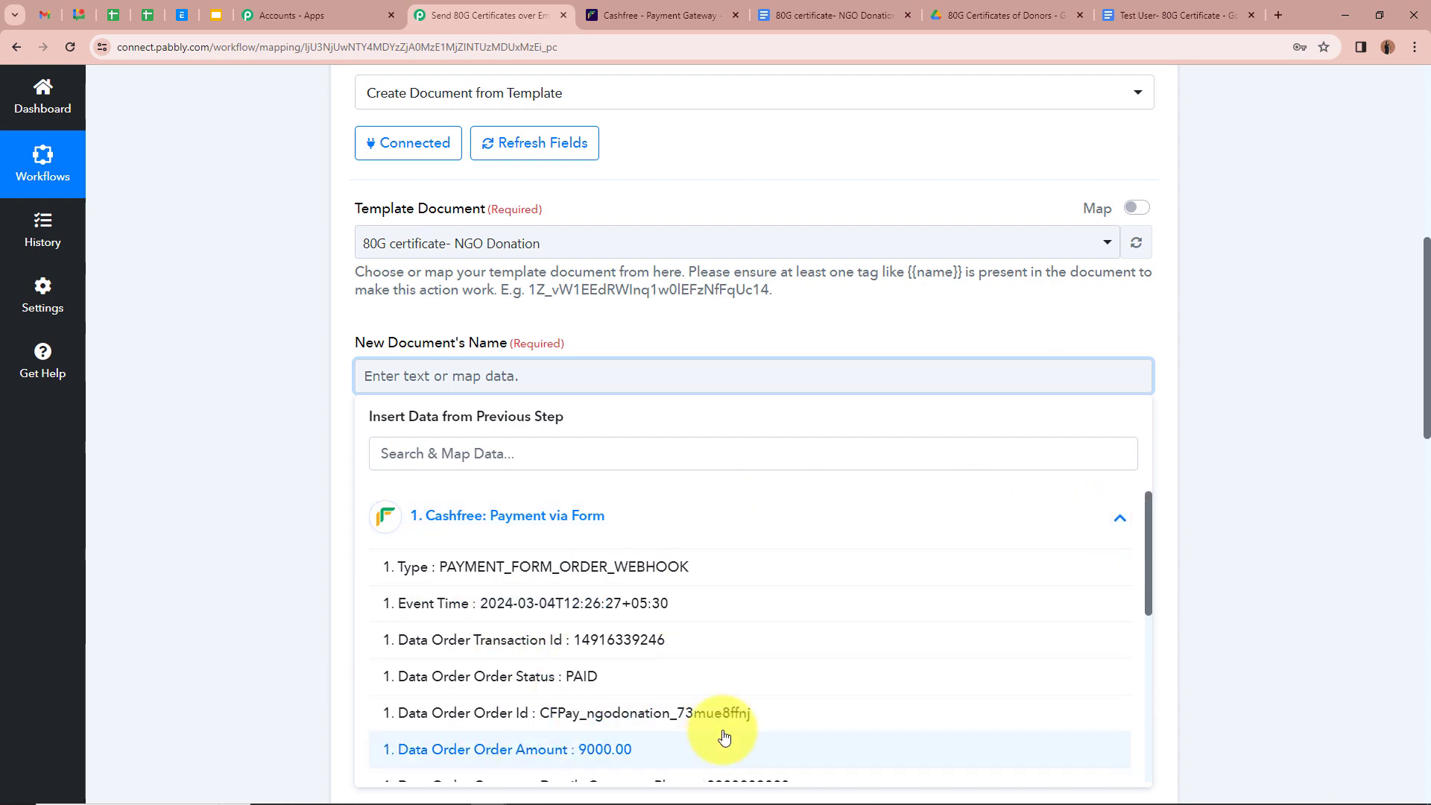
{"action": "scroll", "coordinate": [605, 602], "scroll_direction": "down", "scroll_amount": 2}
{"action": "scroll", "coordinate": [605, 602], "scroll_direction": "down", "scroll_amount": 2}
{"action": "scroll", "coordinate": [605, 603], "scroll_direction": "up", "scroll_amount": 4}
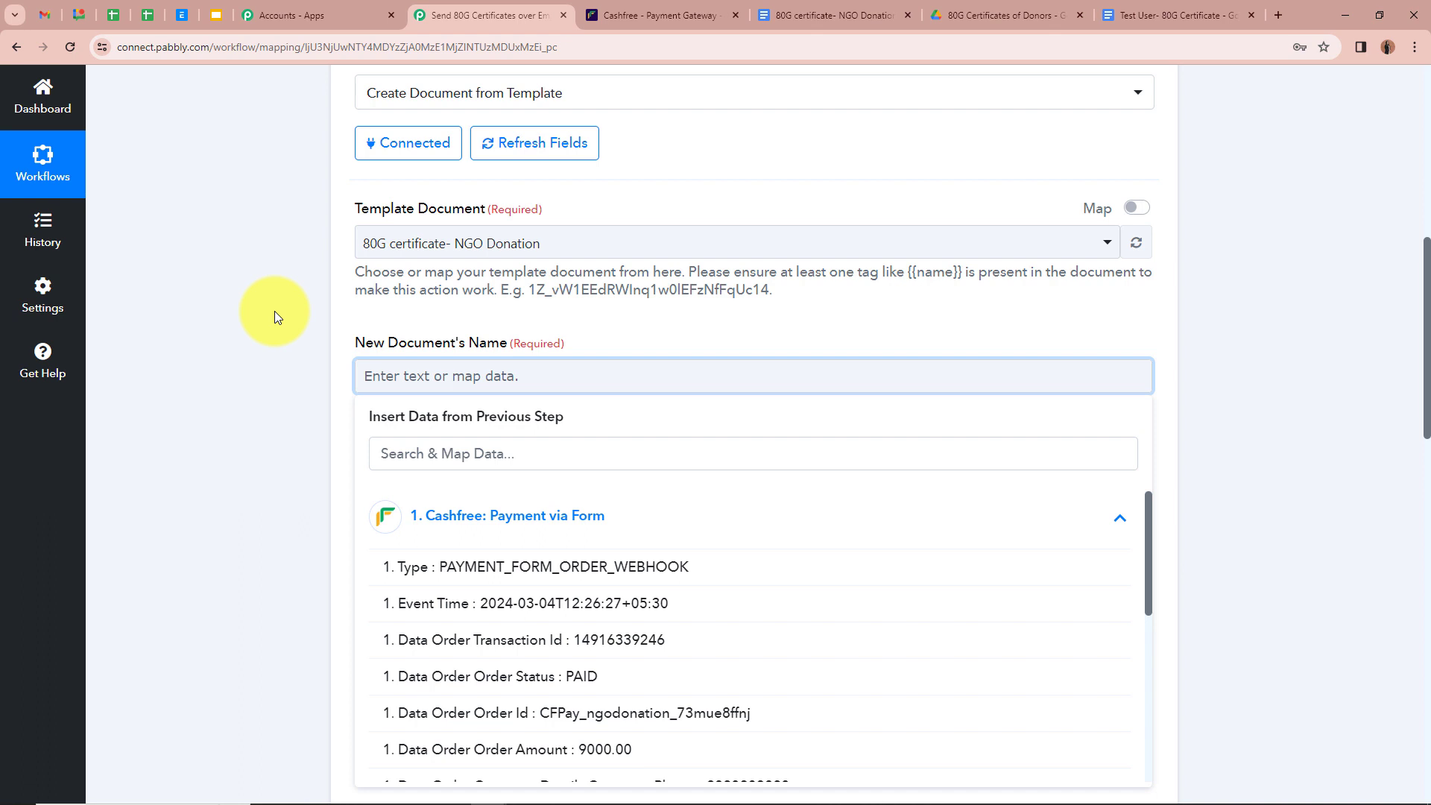
{"action": "scroll", "coordinate": [589, 615], "scroll_direction": "down", "scroll_amount": 3}
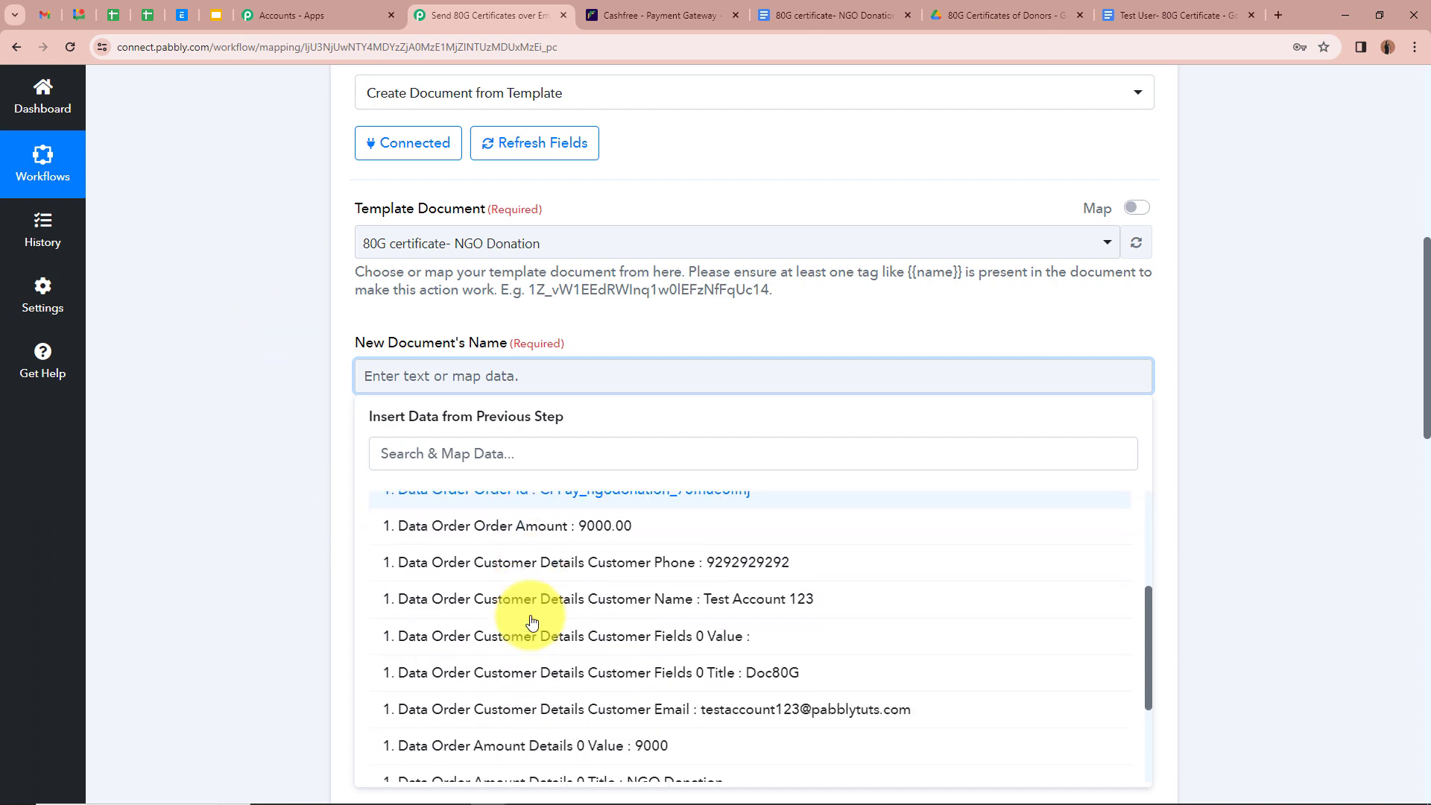
{"action": "left_click", "coordinate": [546, 606]}
{"action": "left_click", "coordinate": [297, 432]}
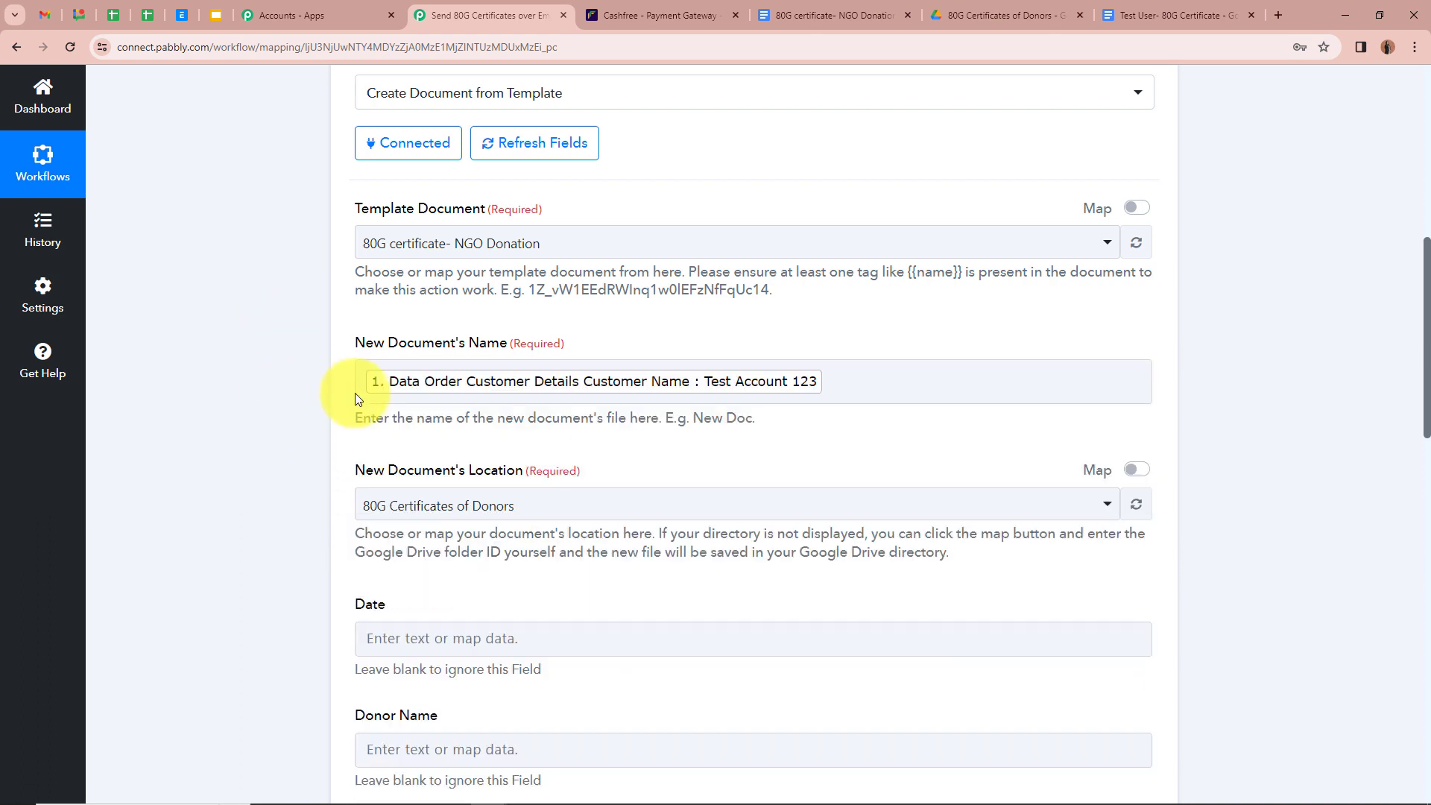
{"action": "left_click", "coordinate": [885, 386]}
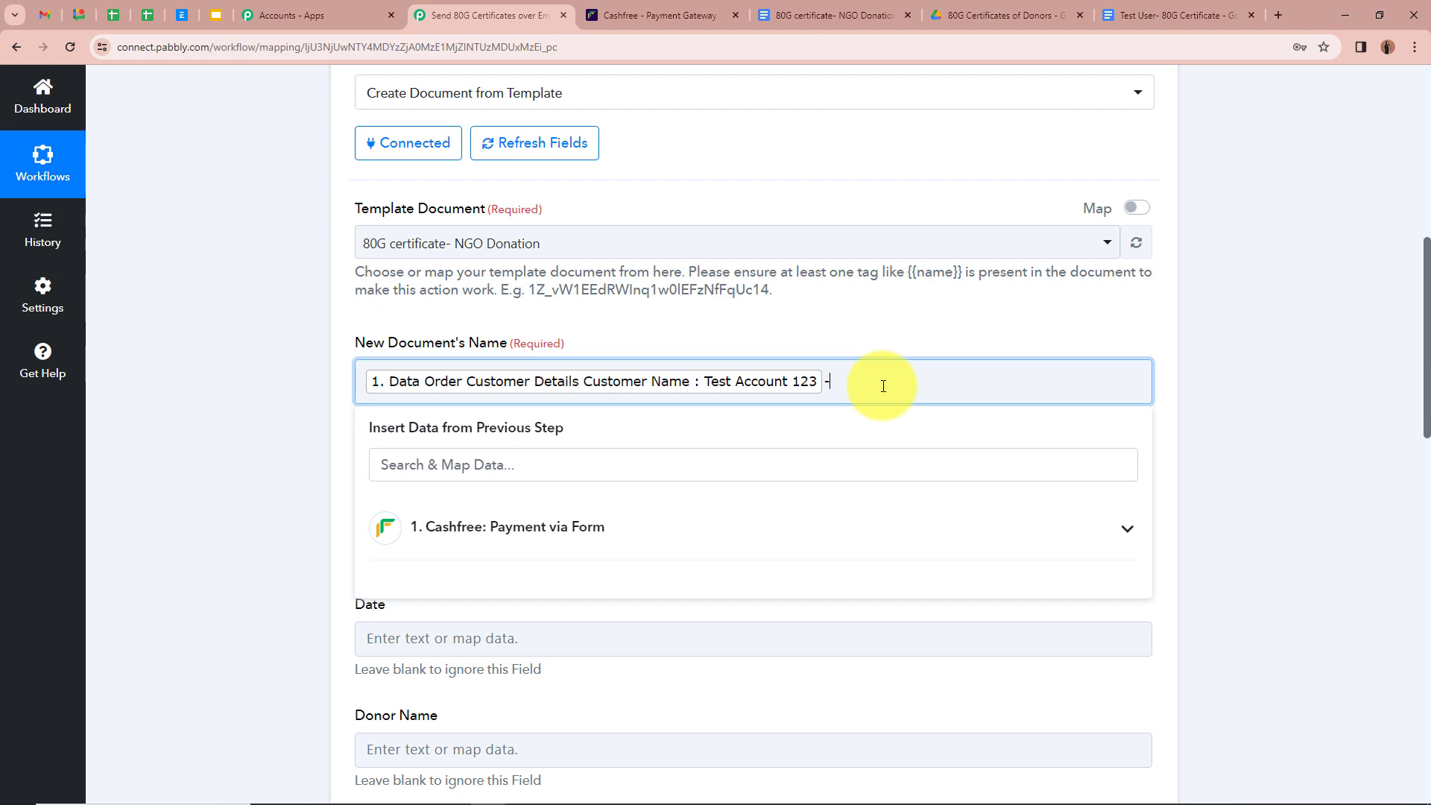
{"action": "type", "text": "- 80G Certificate"}
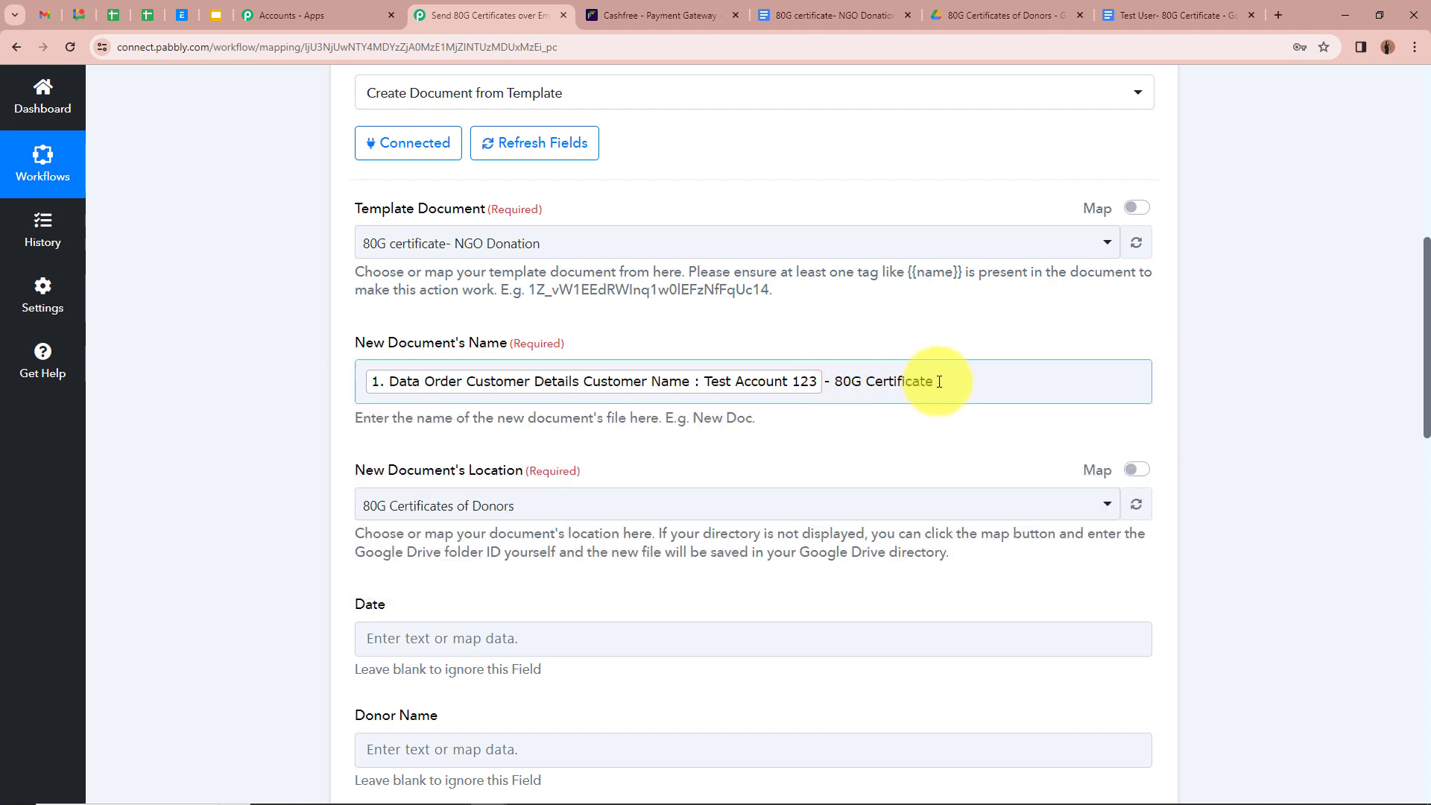
{"action": "left_click", "coordinate": [920, 351]}
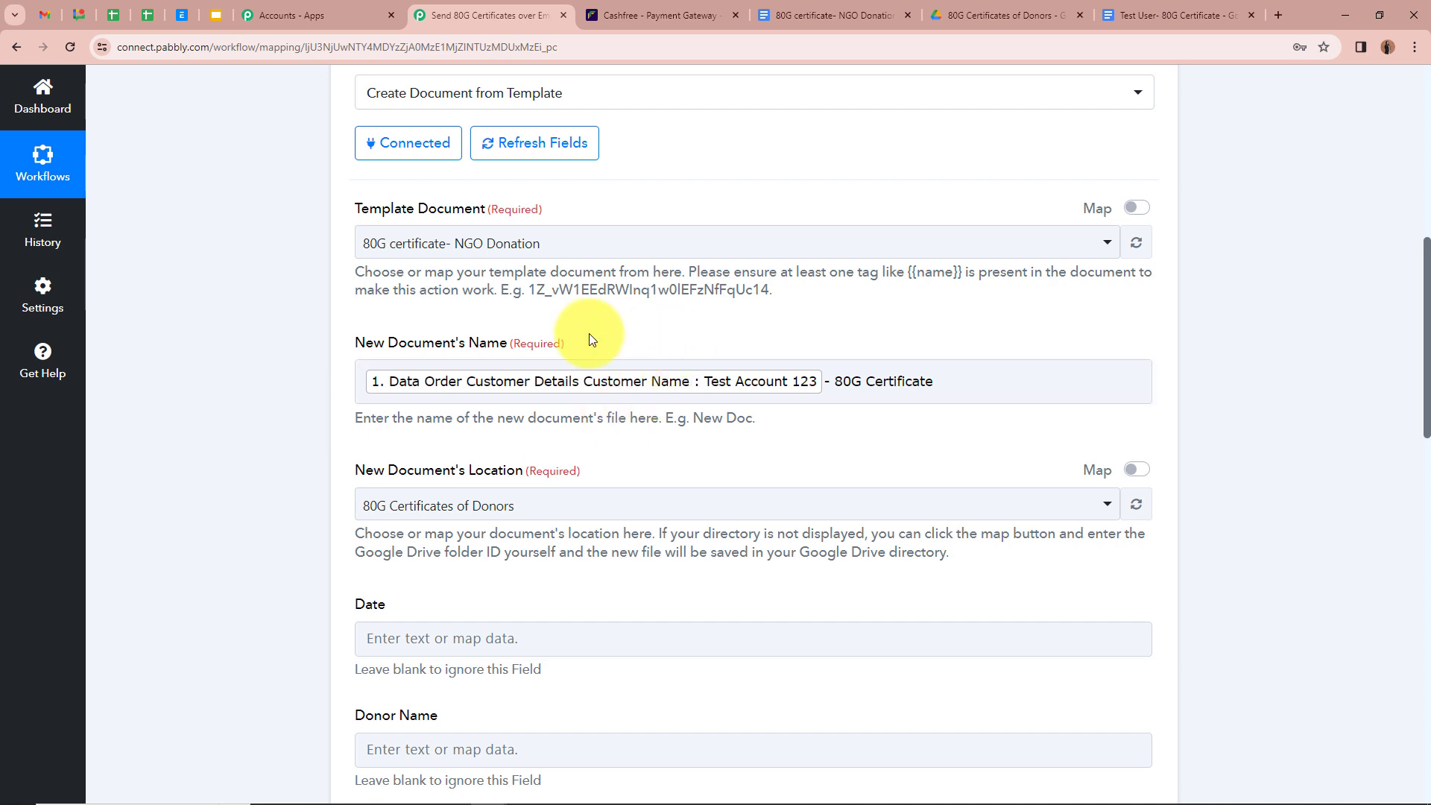
{"action": "left_click", "coordinate": [599, 364]}
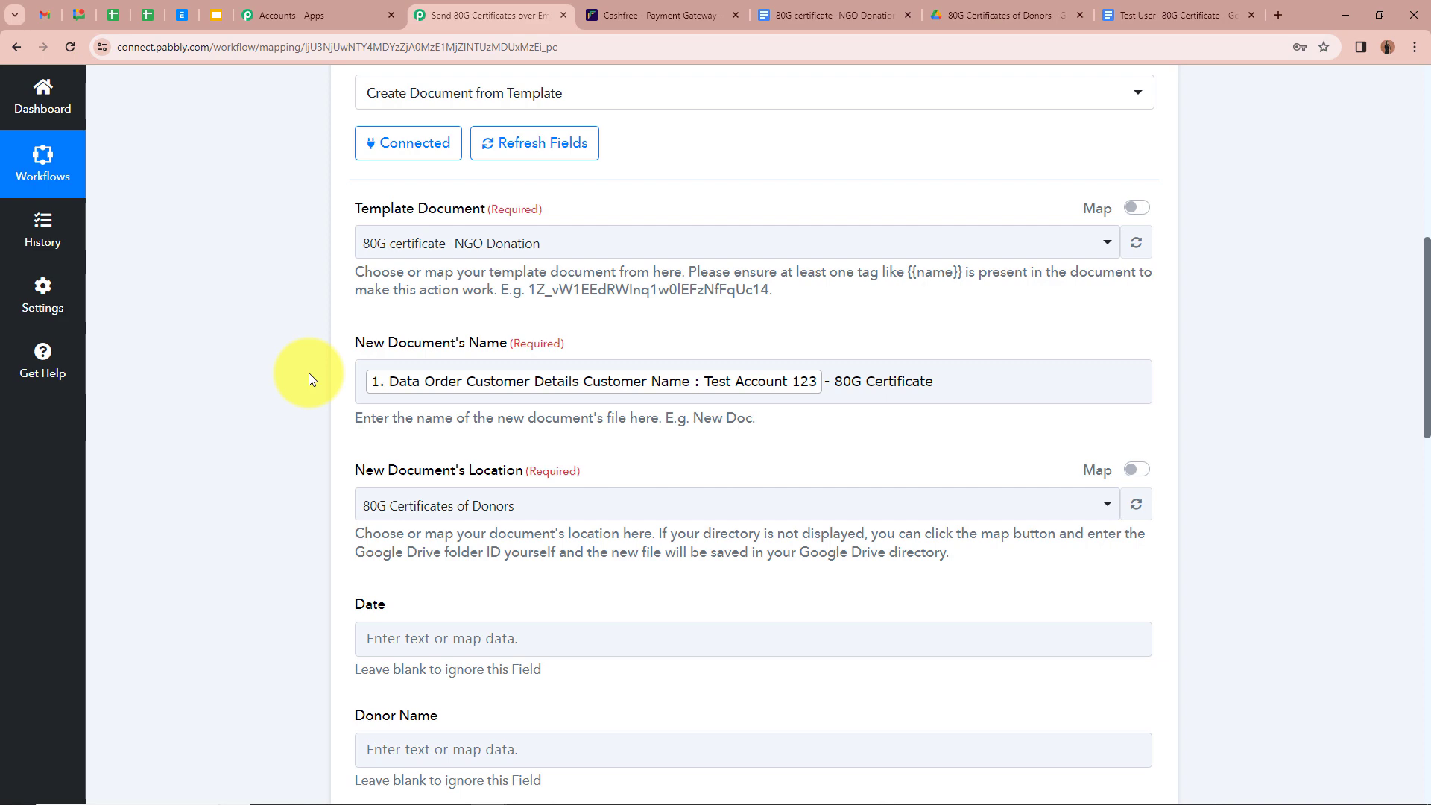
Step: Check the Drive folder and keep '80G Certificates of Donors' as the document location
{"action": "scroll", "coordinate": [308, 380], "scroll_direction": "down", "scroll_amount": 3}
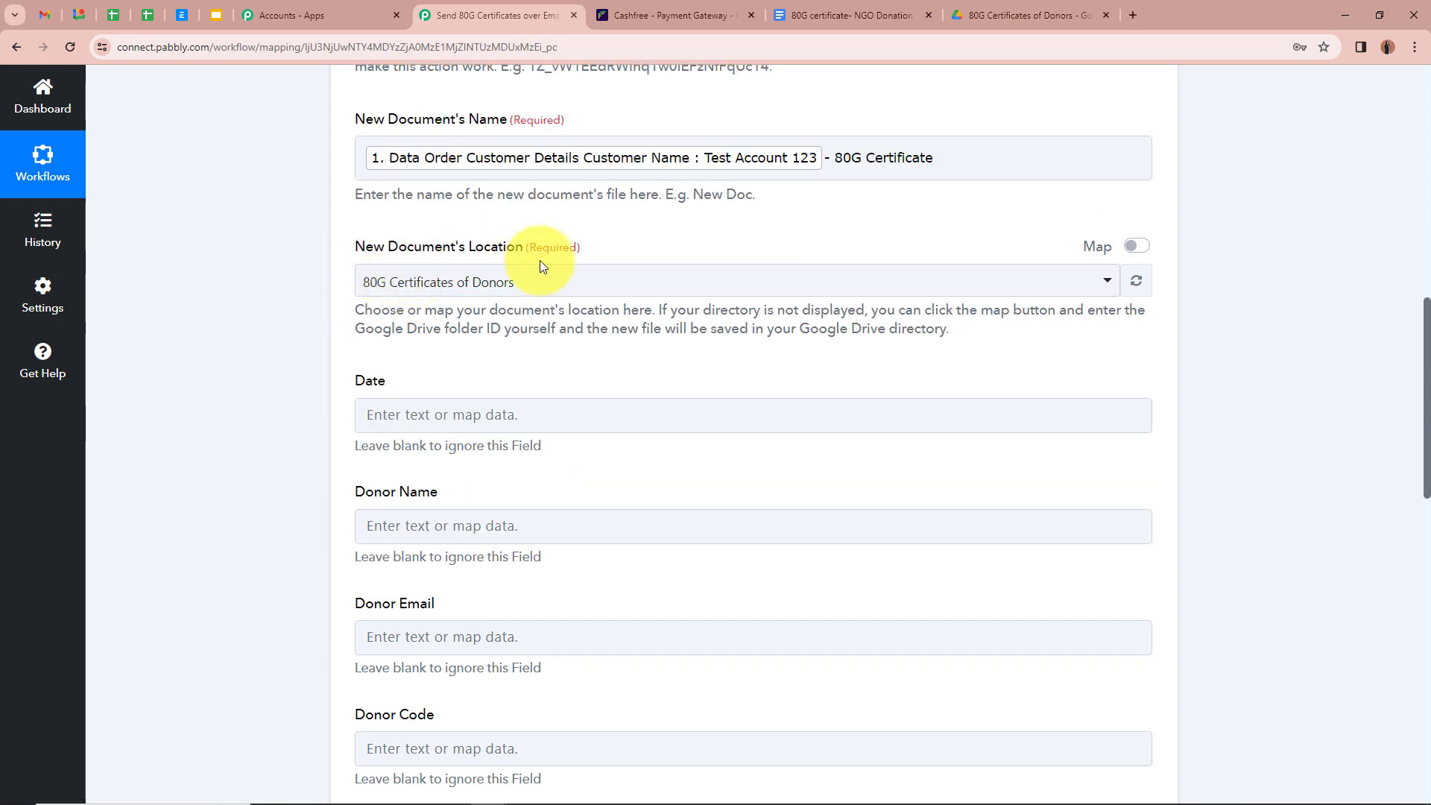
{"action": "left_click", "coordinate": [995, 15]}
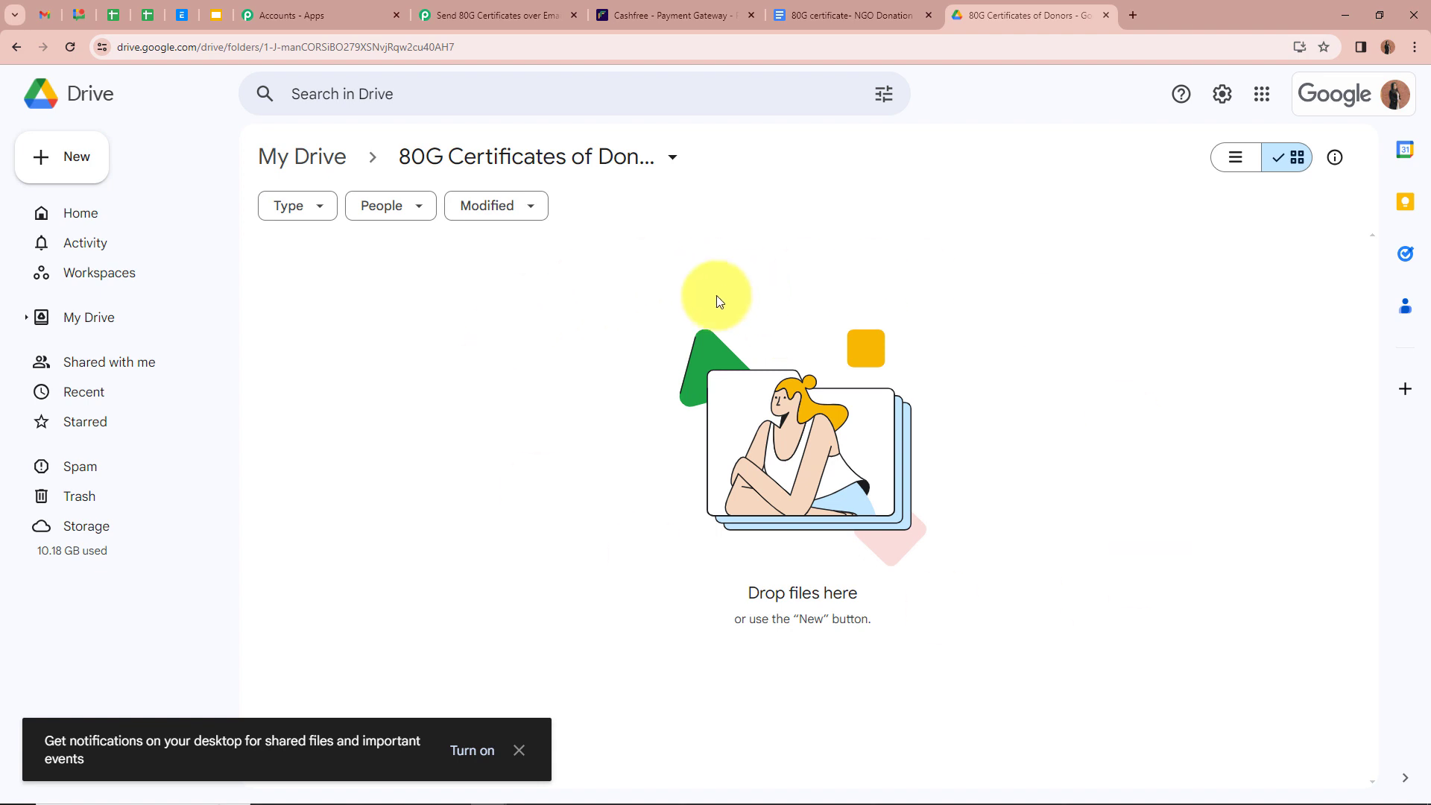
{"action": "left_click", "coordinate": [477, 14]}
{"action": "scroll", "coordinate": [233, 397], "scroll_direction": "down", "scroll_amount": 1}
{"action": "scroll", "coordinate": [234, 389], "scroll_direction": "up", "scroll_amount": 1}
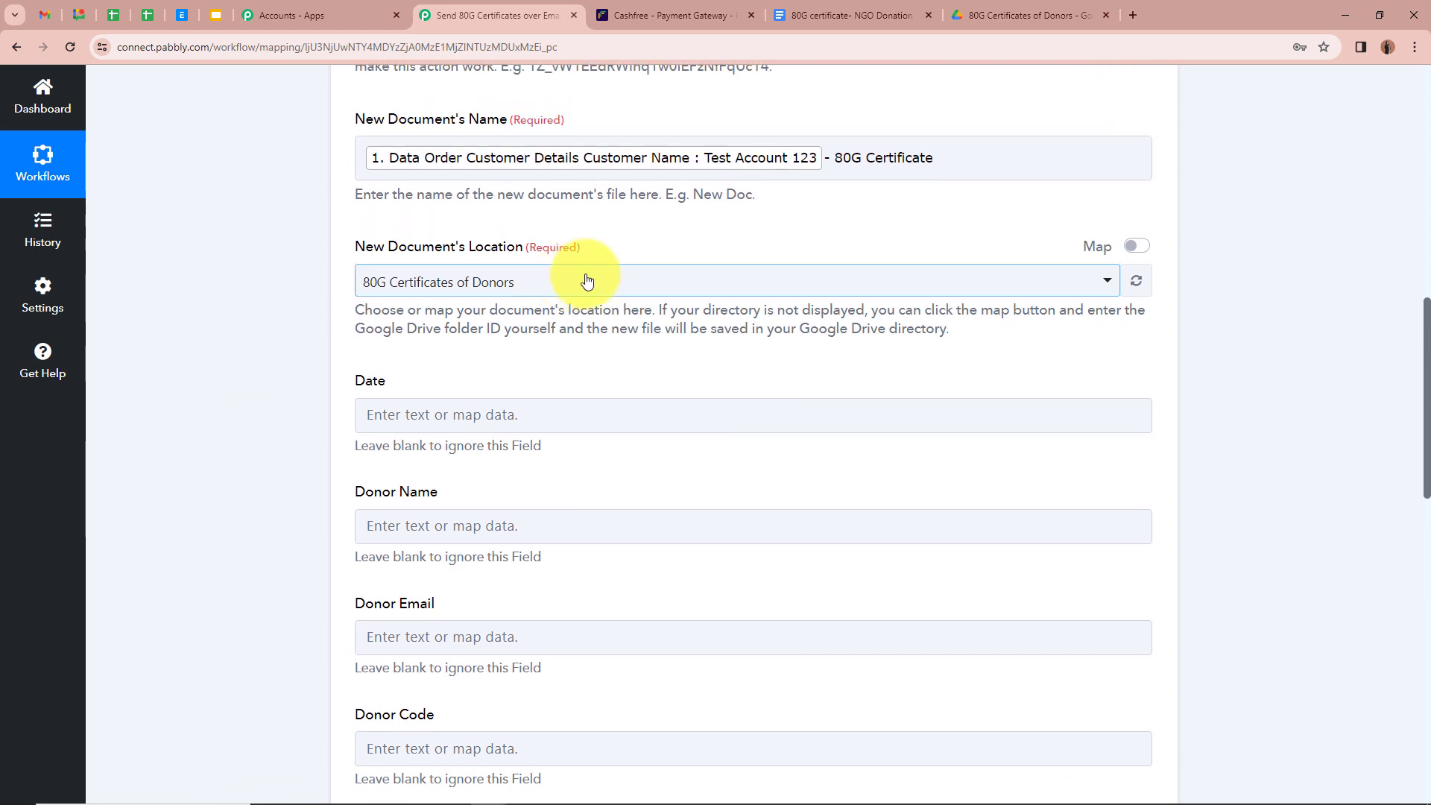
{"action": "left_click", "coordinate": [584, 282]}
{"action": "left_click", "coordinate": [515, 371]}
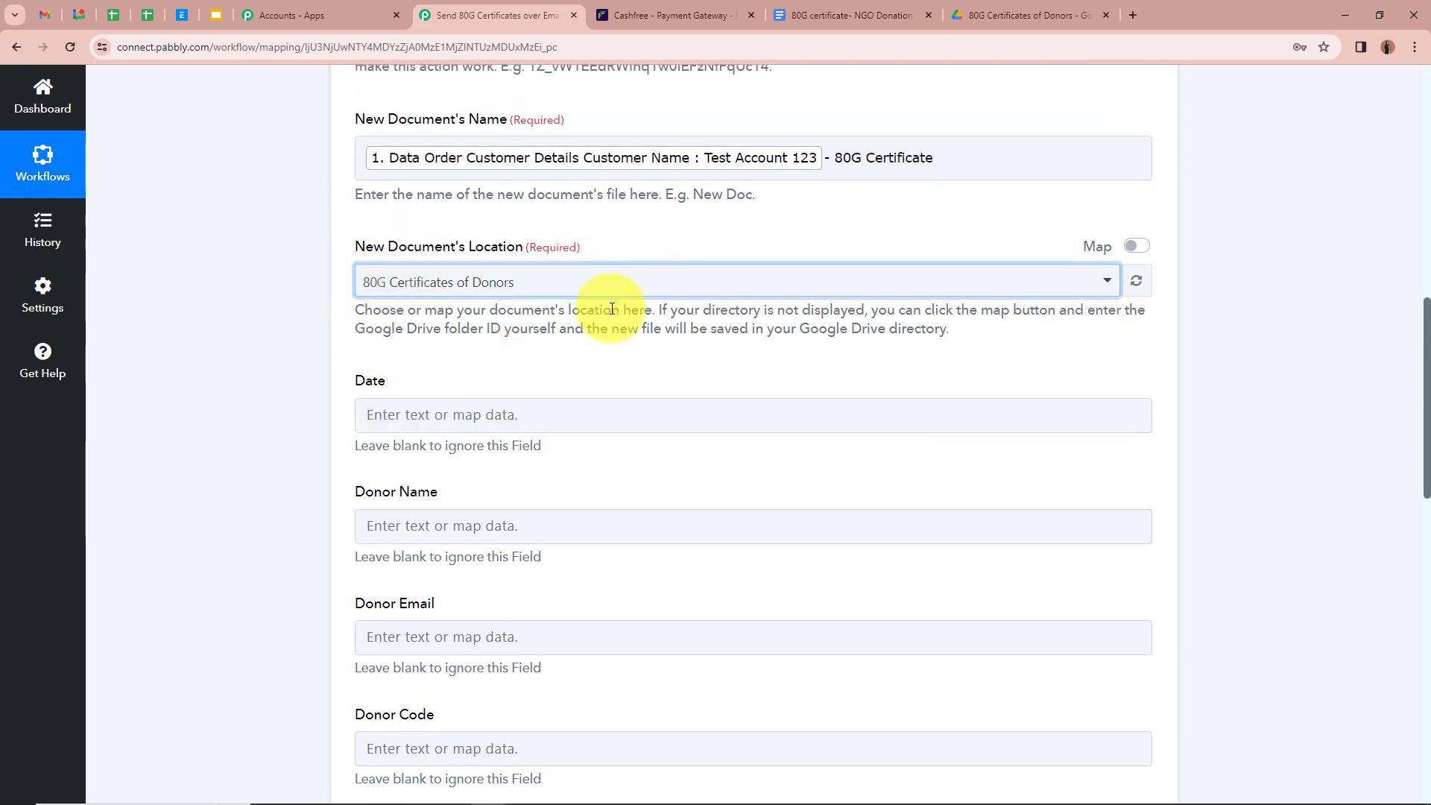
{"action": "scroll", "coordinate": [273, 367], "scroll_direction": "down", "scroll_amount": 1}
{"action": "scroll", "coordinate": [274, 365], "scroll_direction": "down", "scroll_amount": 1}
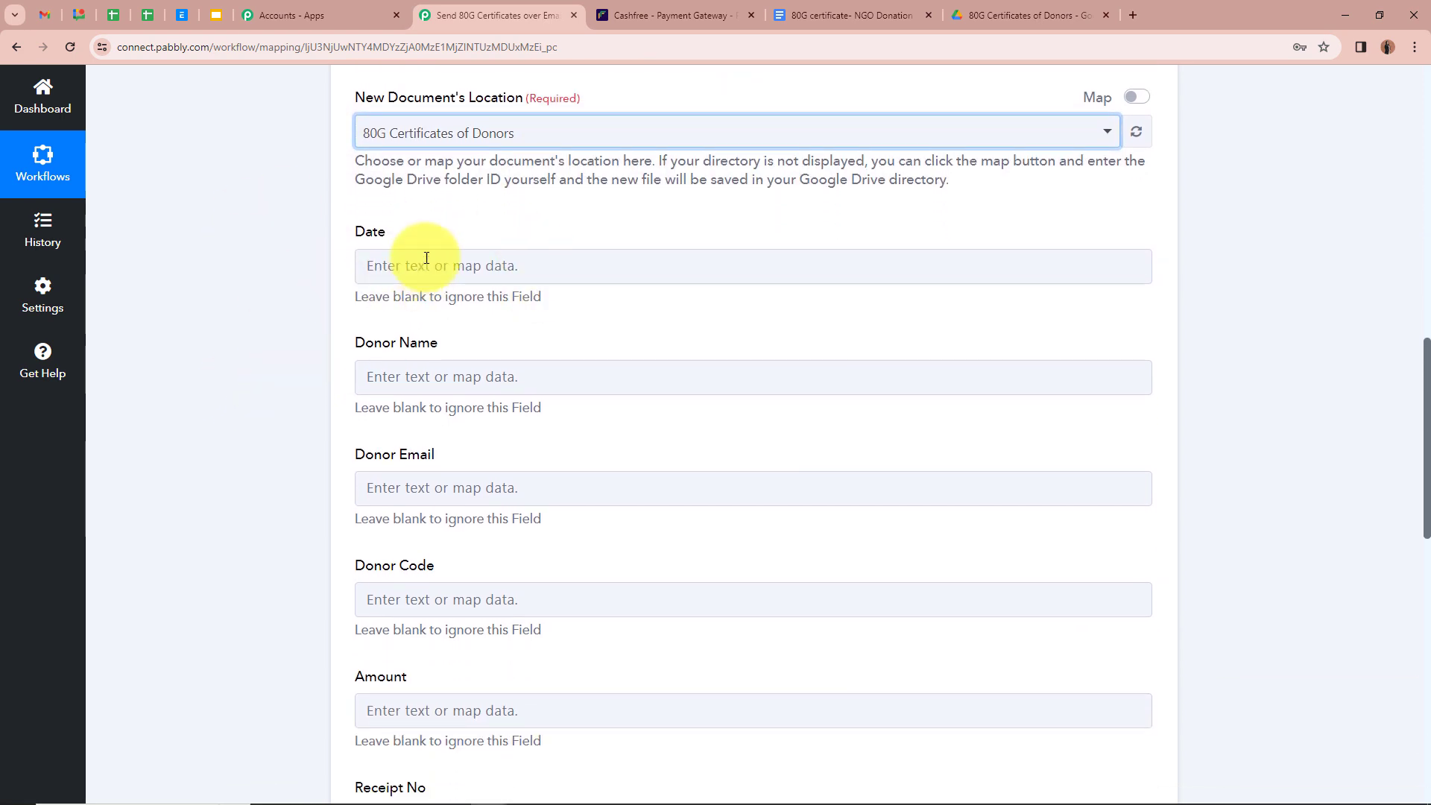
{"action": "scroll", "coordinate": [377, 415], "scroll_direction": "down", "scroll_amount": 3}
{"action": "scroll", "coordinate": [390, 408], "scroll_direction": "up", "scroll_amount": 5}
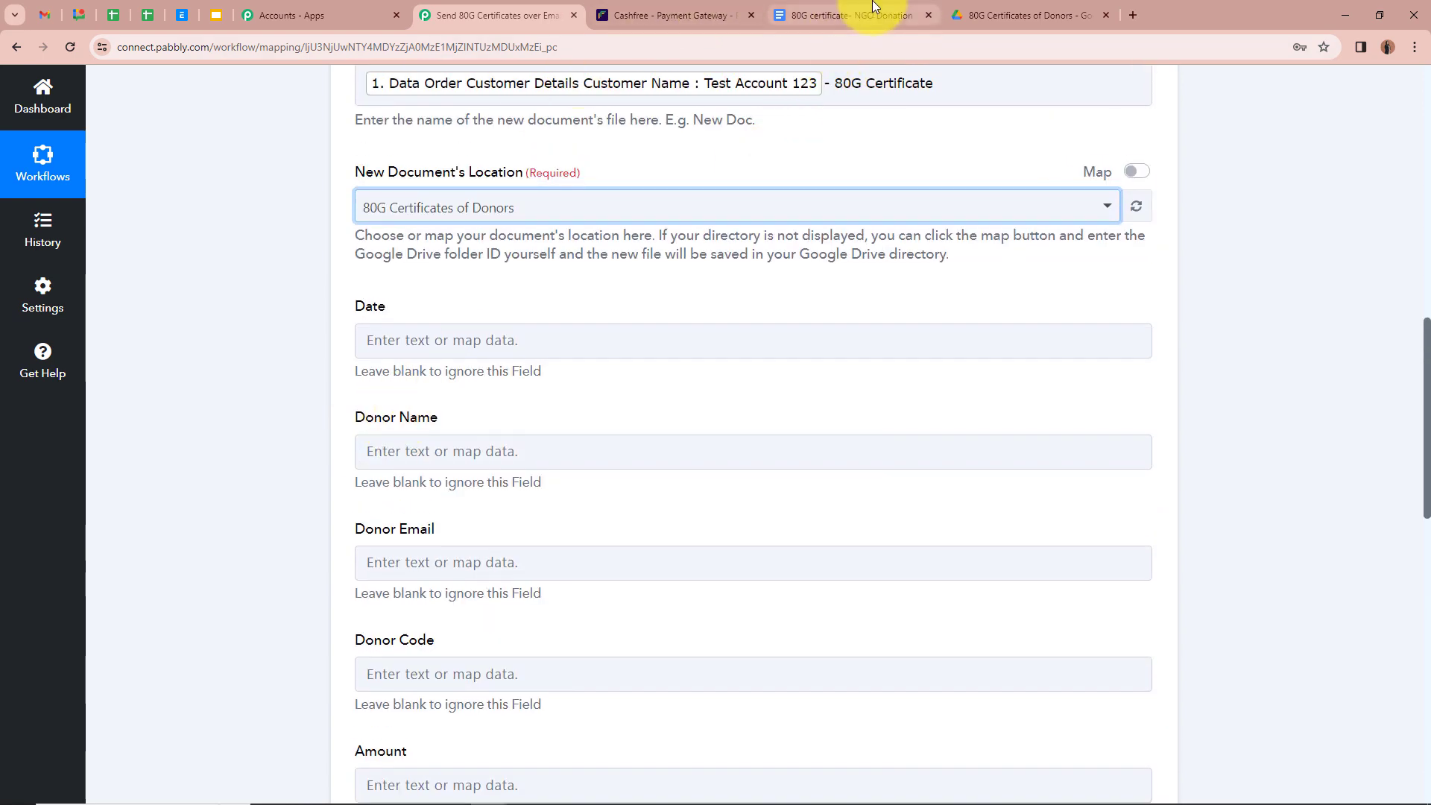
{"action": "left_click", "coordinate": [857, 15]}
Step: Scroll through the template's Date and Donor Name tags, then go back to the Pabbly form
{"action": "scroll", "coordinate": [445, 335], "scroll_direction": "down", "scroll_amount": 2}
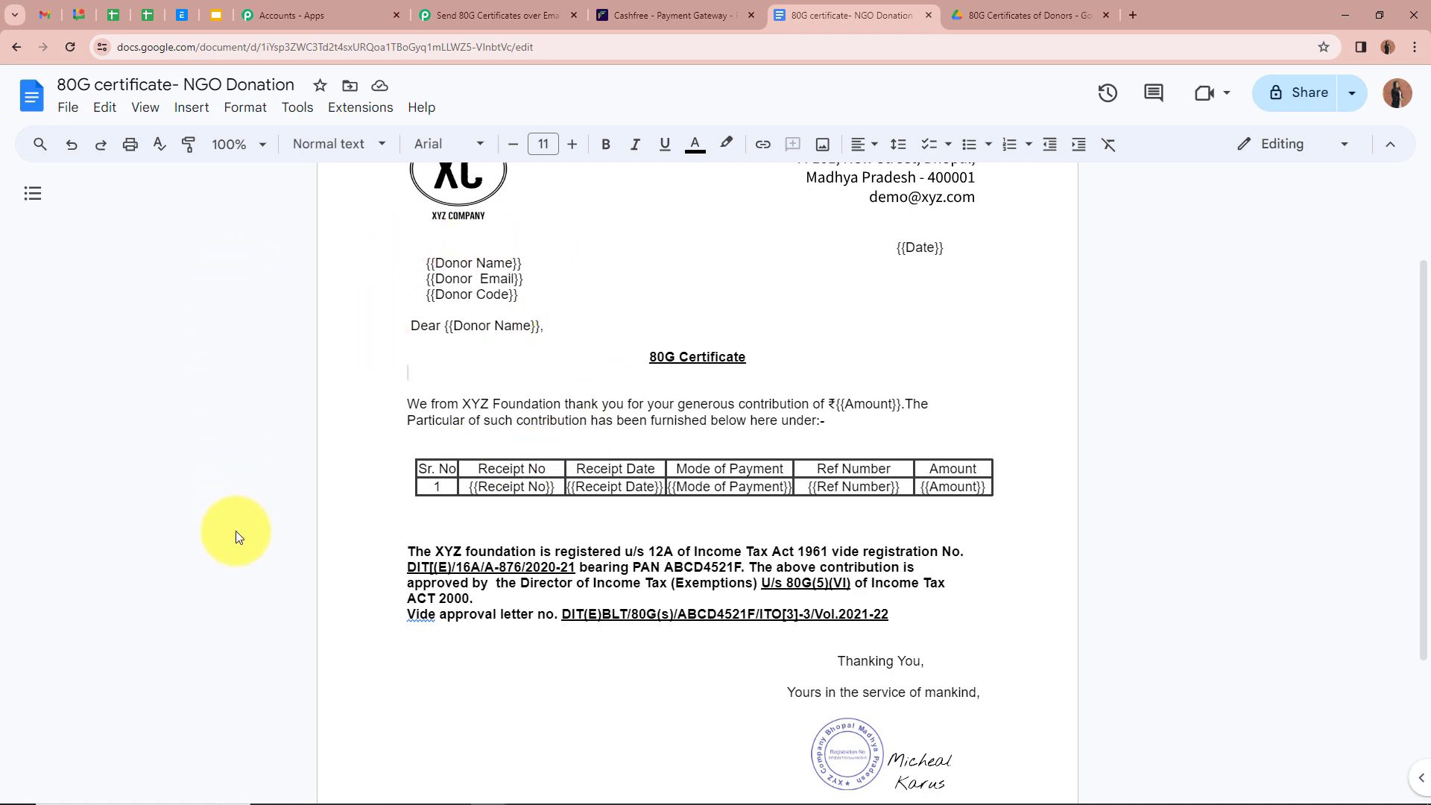
{"action": "scroll", "coordinate": [236, 531], "scroll_direction": "down", "scroll_amount": 1}
{"action": "scroll", "coordinate": [235, 530], "scroll_direction": "up", "scroll_amount": 3}
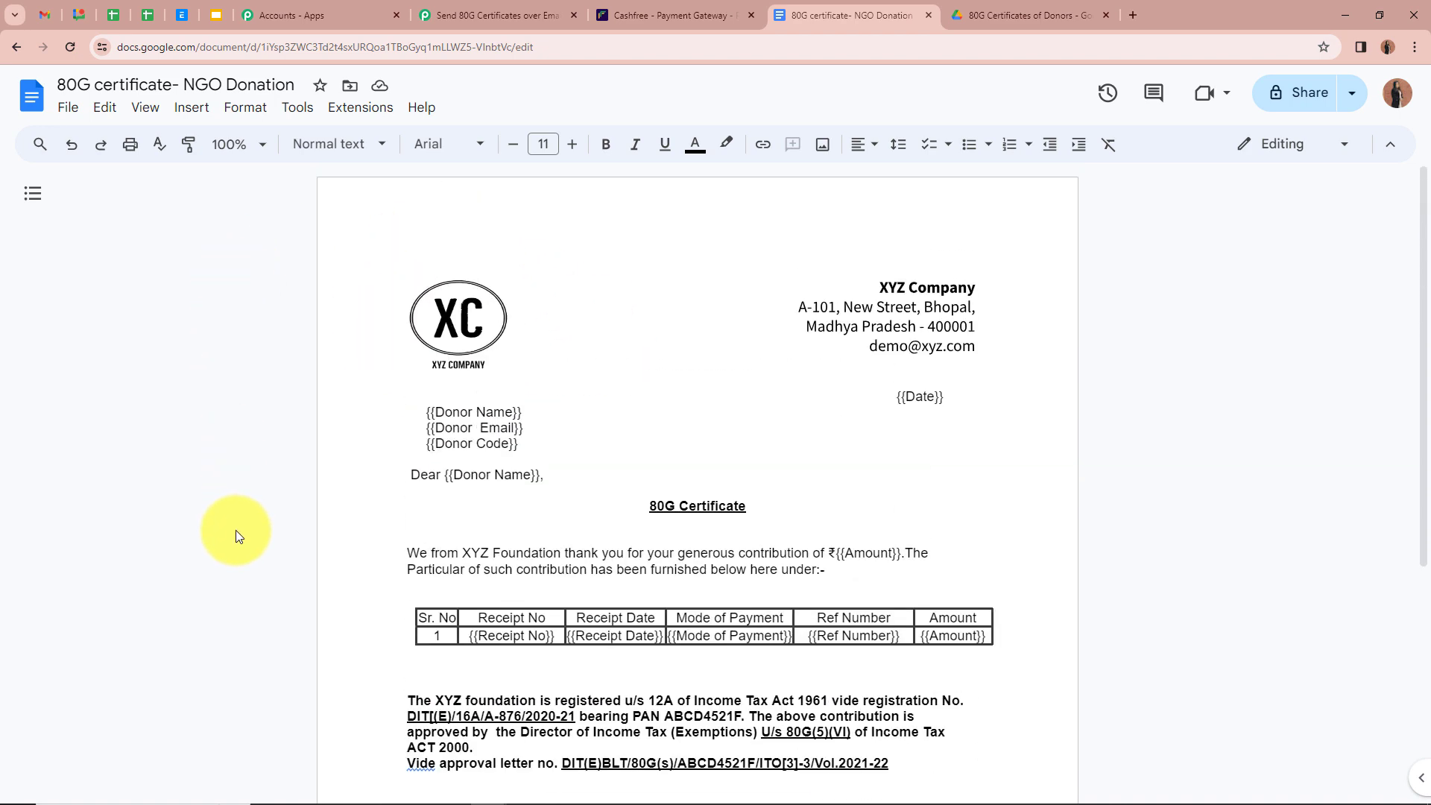
{"action": "scroll", "coordinate": [236, 529], "scroll_direction": "down", "scroll_amount": 1}
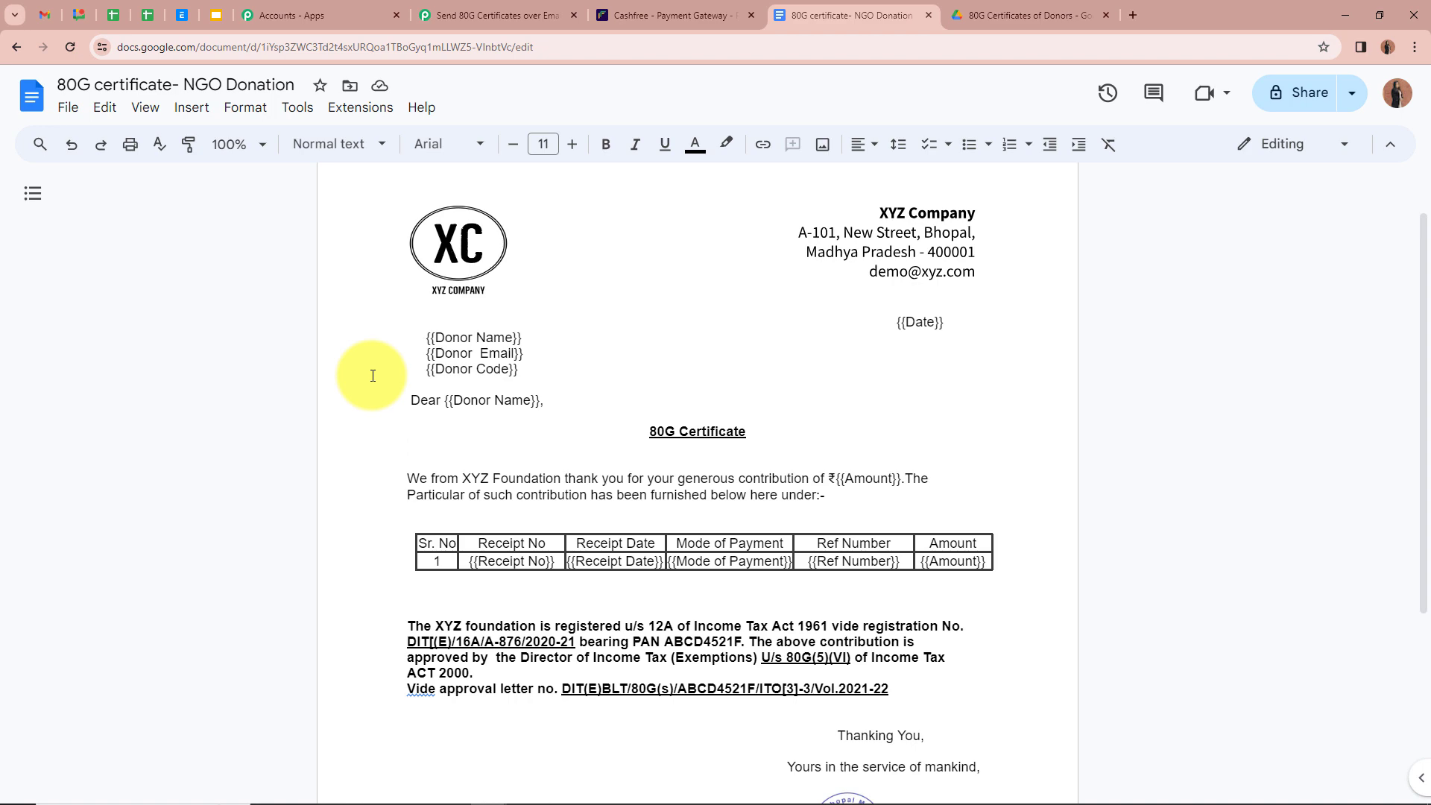
{"action": "scroll", "coordinate": [373, 376], "scroll_direction": "down", "scroll_amount": 4}
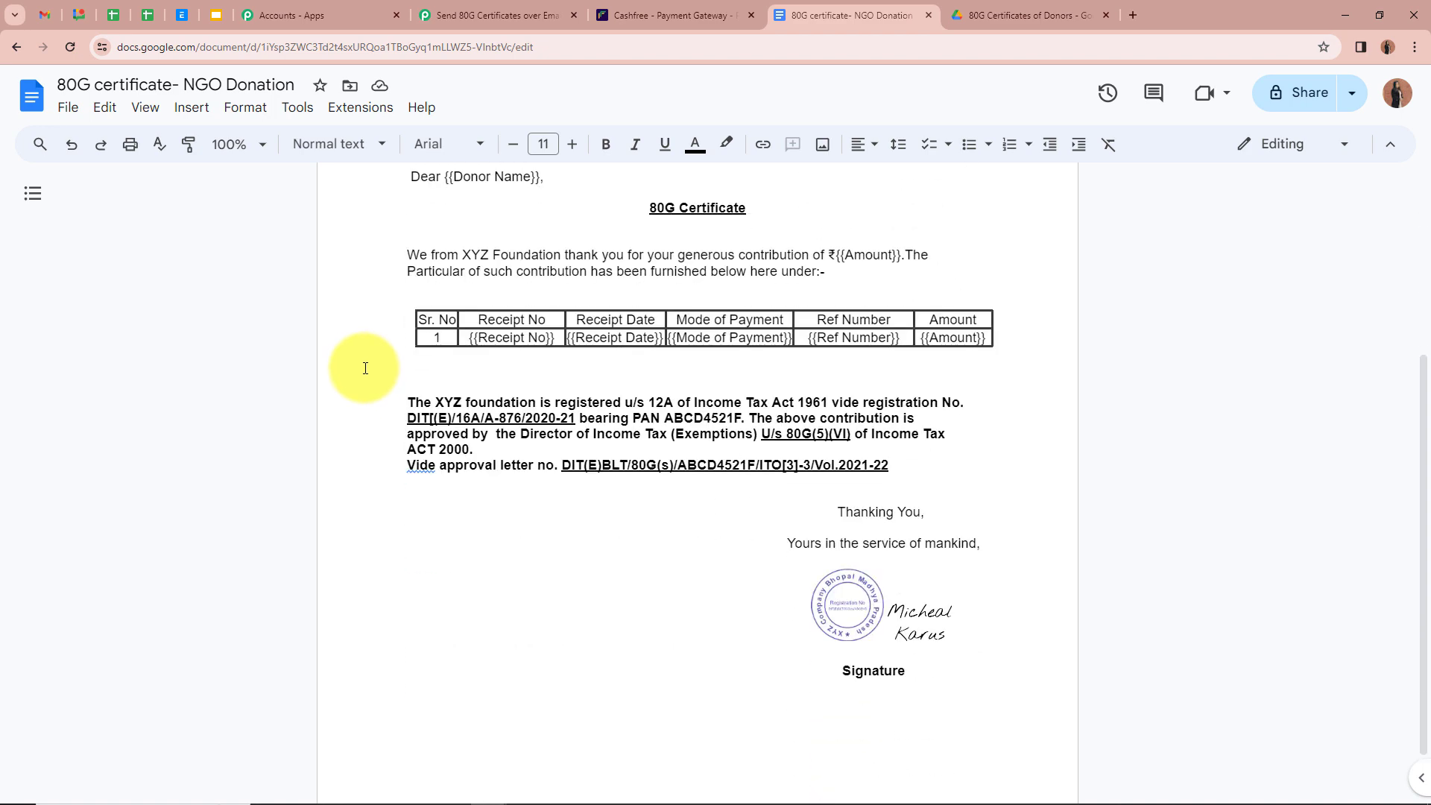
{"action": "scroll", "coordinate": [367, 367], "scroll_direction": "up", "scroll_amount": 4}
{"action": "left_click", "coordinate": [502, 16]}
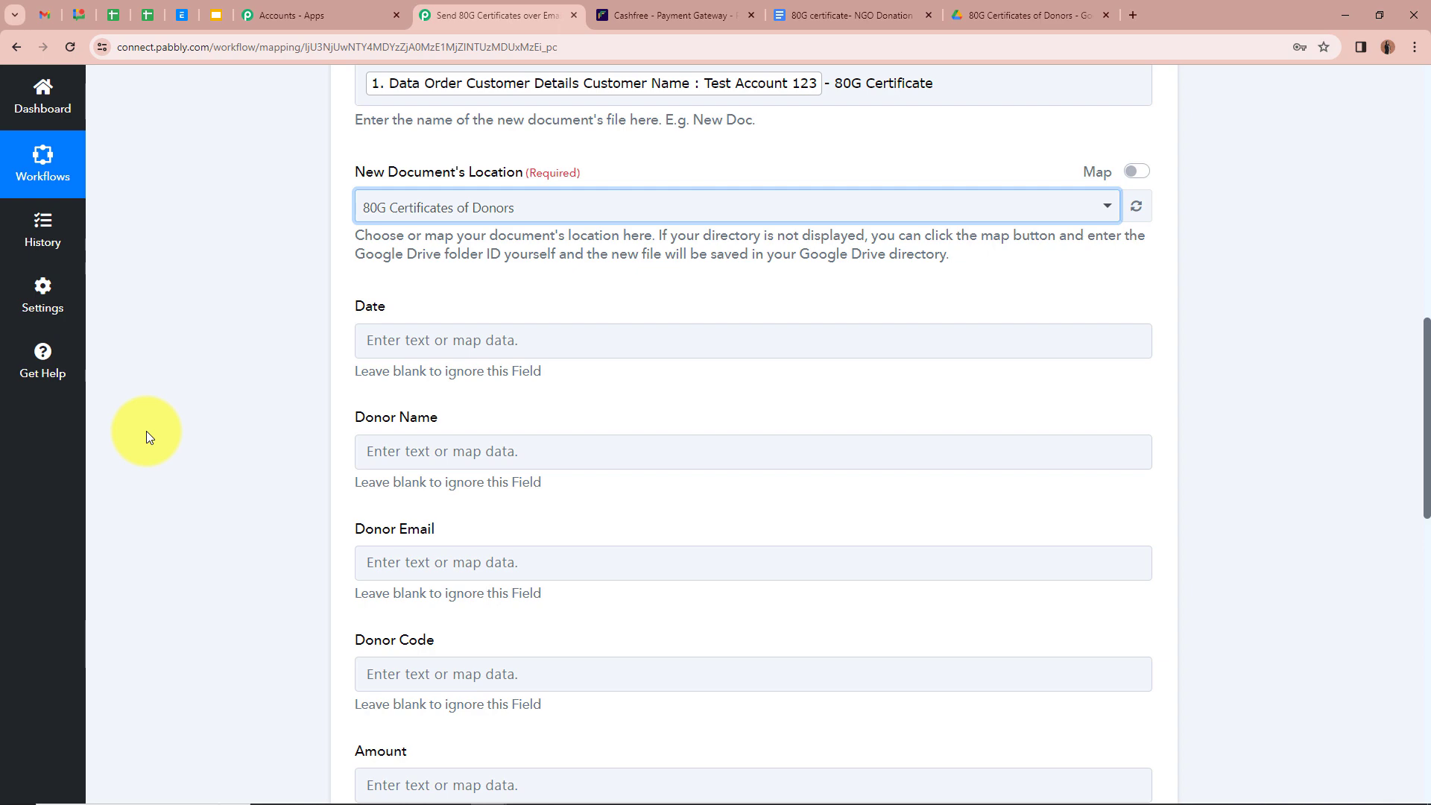
{"action": "left_click", "coordinate": [380, 340]}
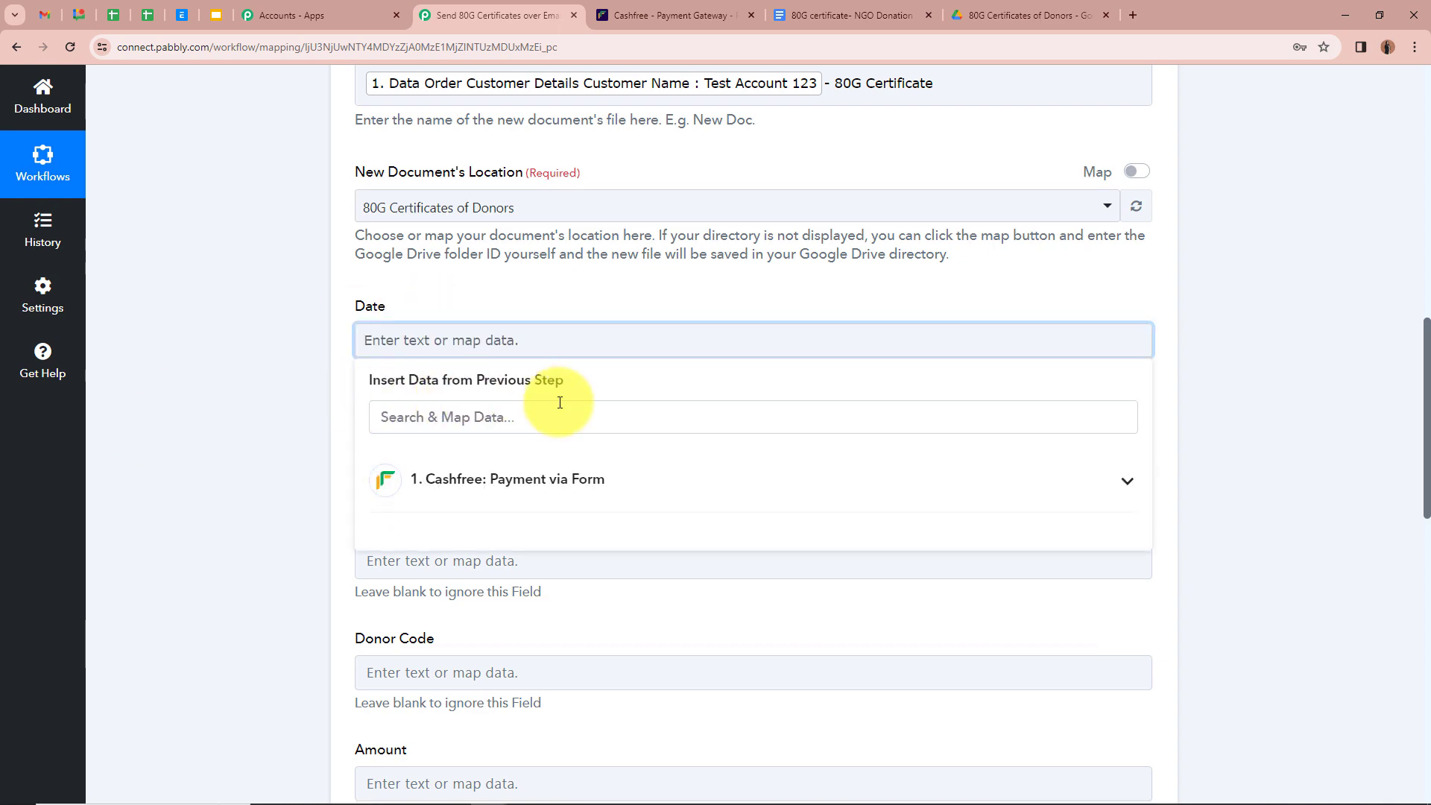
{"action": "scroll", "coordinate": [303, 473], "scroll_direction": "up", "scroll_amount": 9}
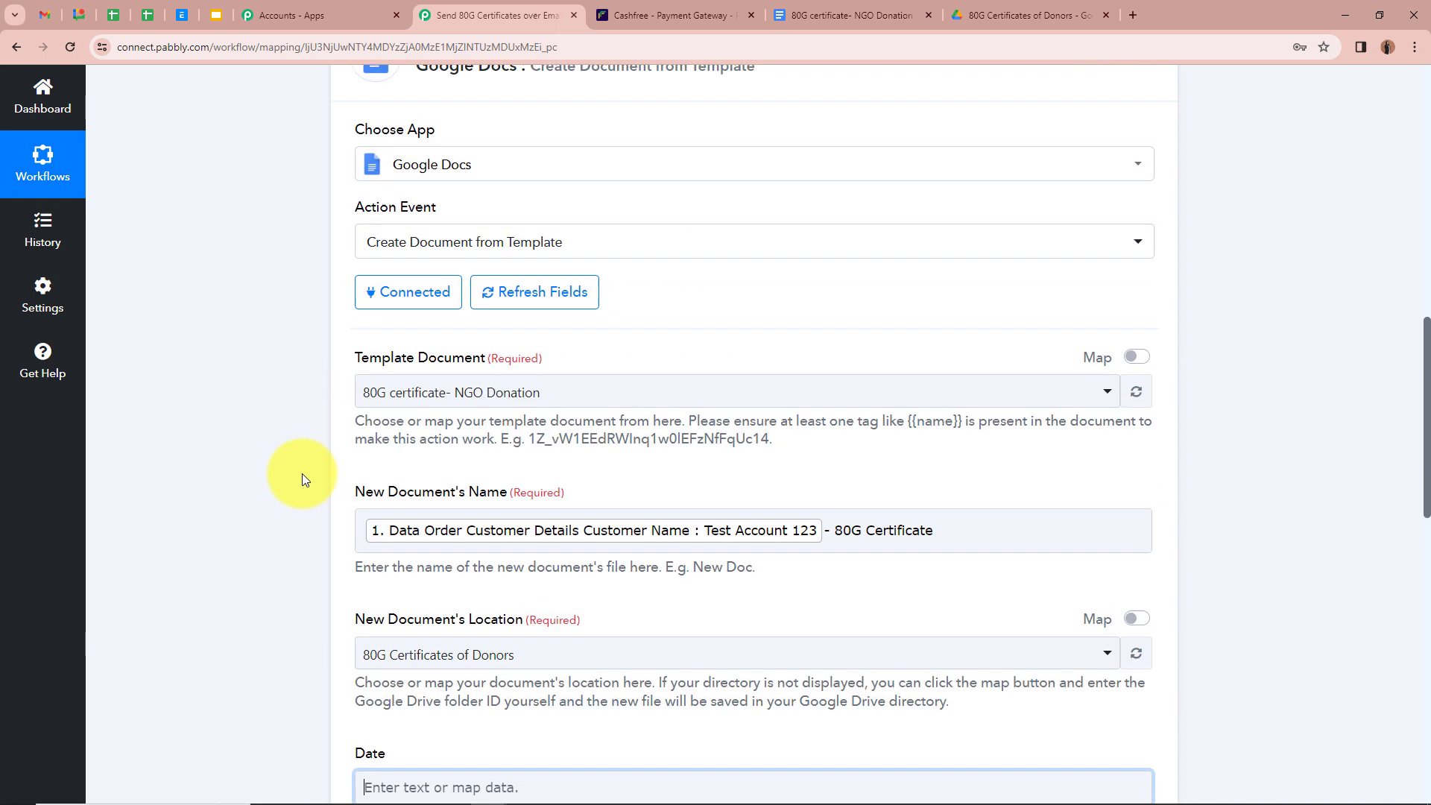
{"action": "scroll", "coordinate": [123, 370], "scroll_direction": "down", "scroll_amount": 9}
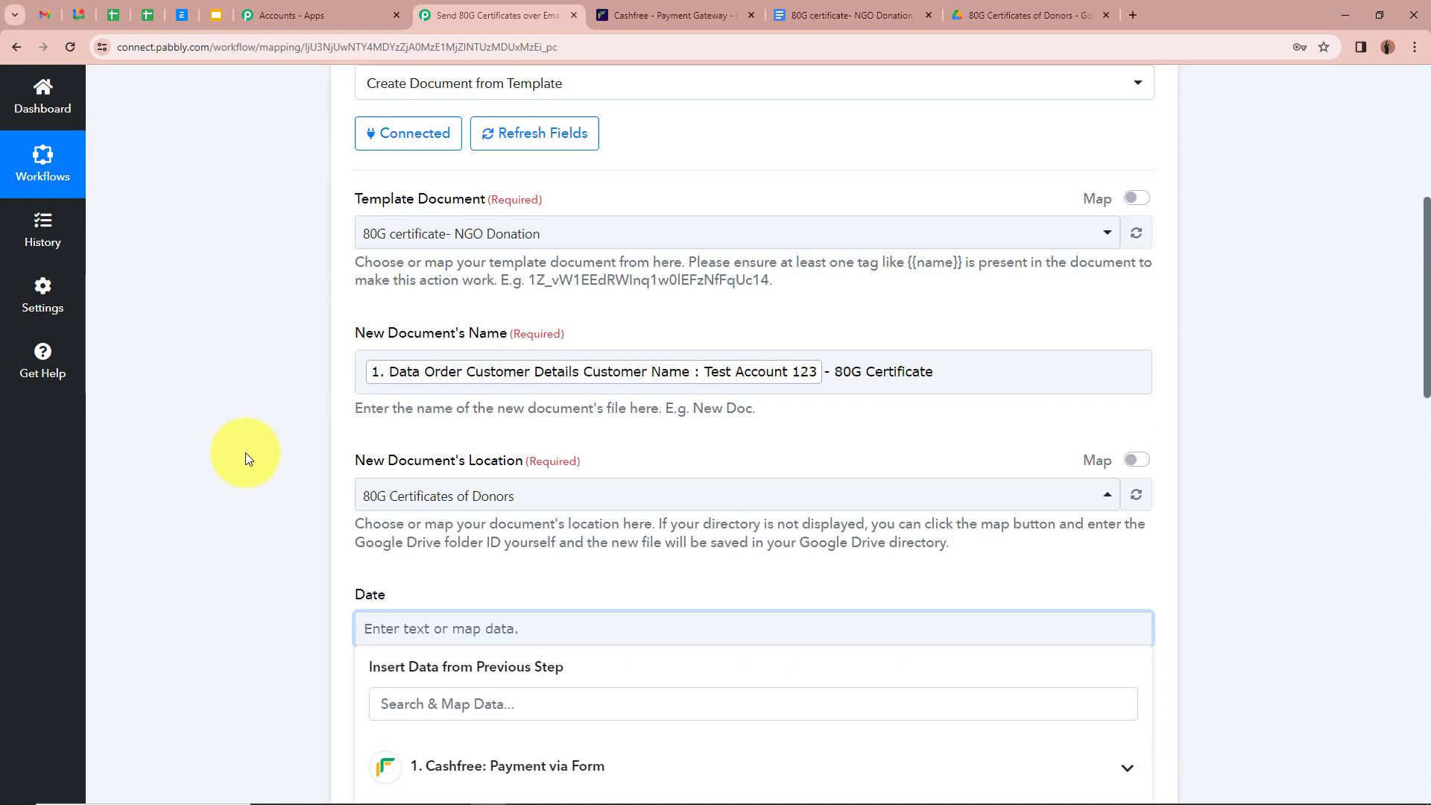
{"action": "left_click", "coordinate": [481, 275]}
{"action": "left_click", "coordinate": [532, 412]}
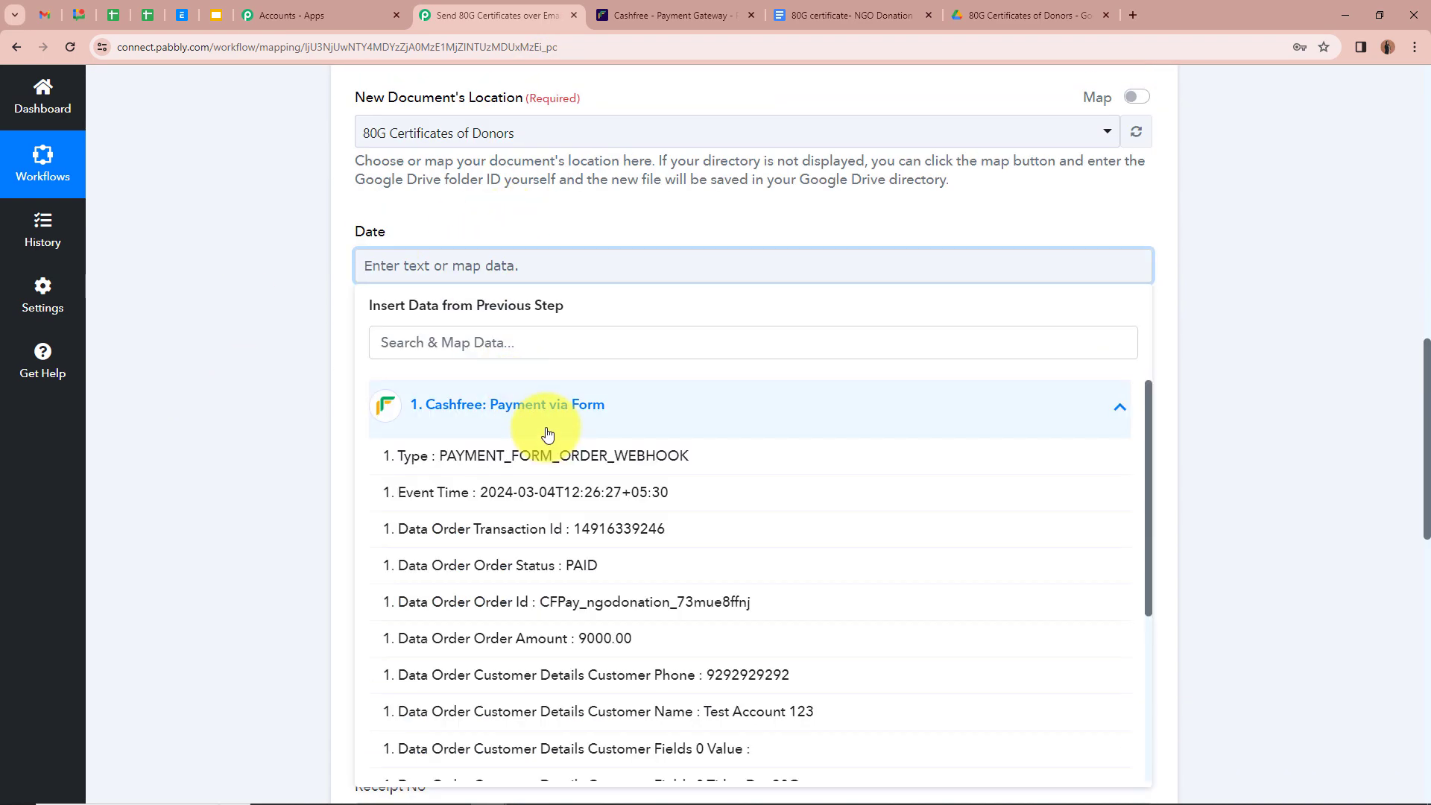
{"action": "scroll", "coordinate": [273, 442], "scroll_direction": "down", "scroll_amount": 1}
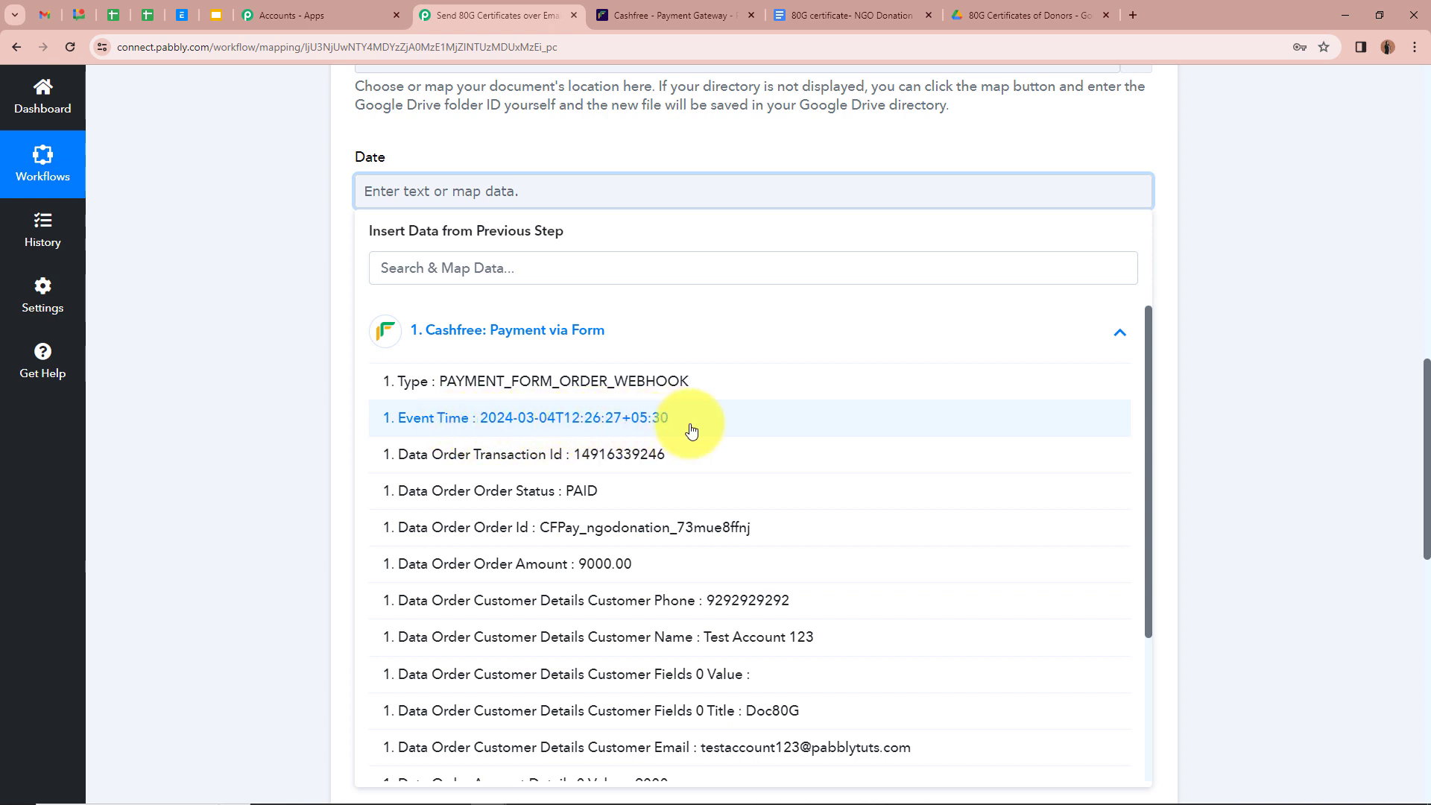
{"action": "left_click", "coordinate": [239, 322]}
{"action": "scroll", "coordinate": [273, 255], "scroll_direction": "up", "scroll_amount": 1}
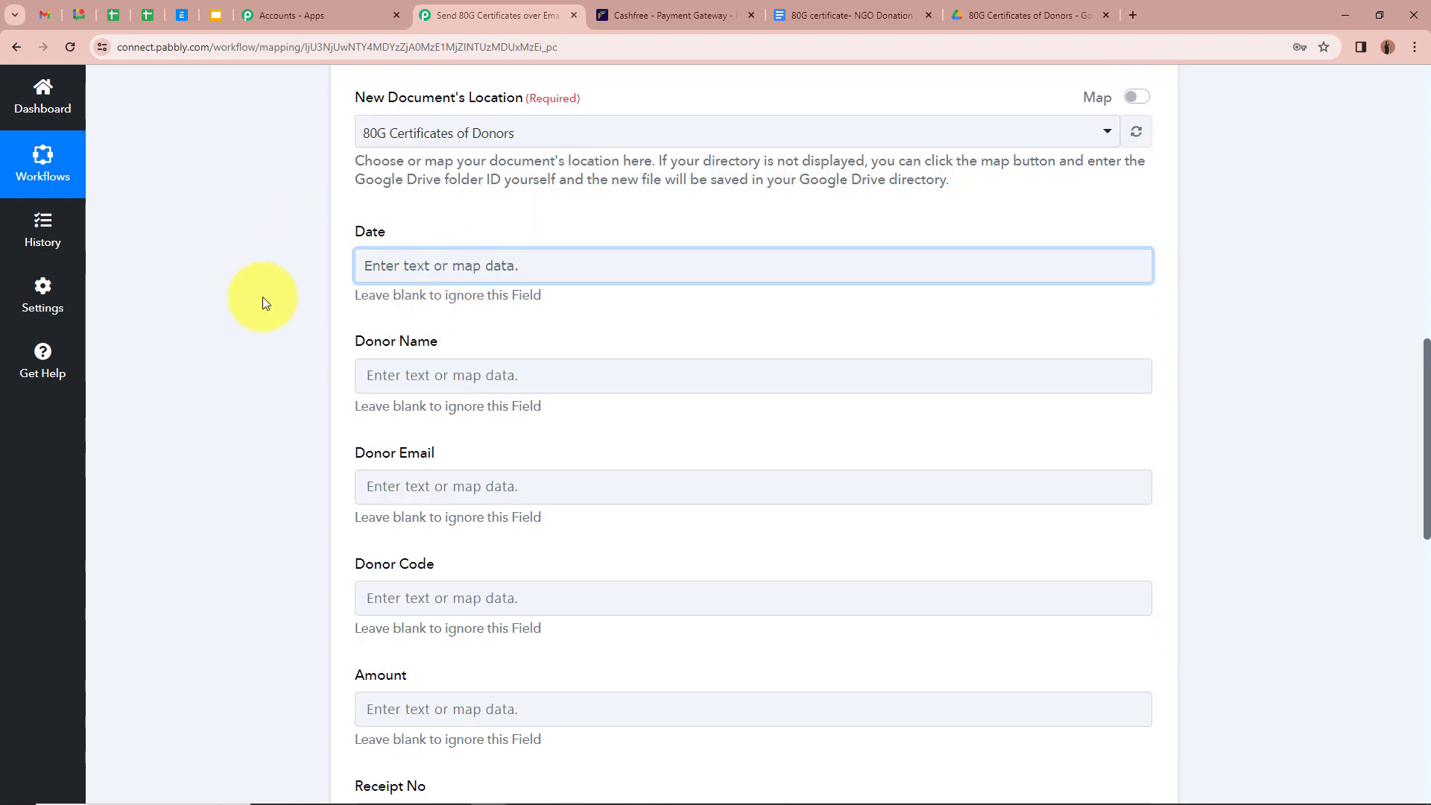
{"action": "scroll", "coordinate": [258, 306], "scroll_direction": "up", "scroll_amount": 11}
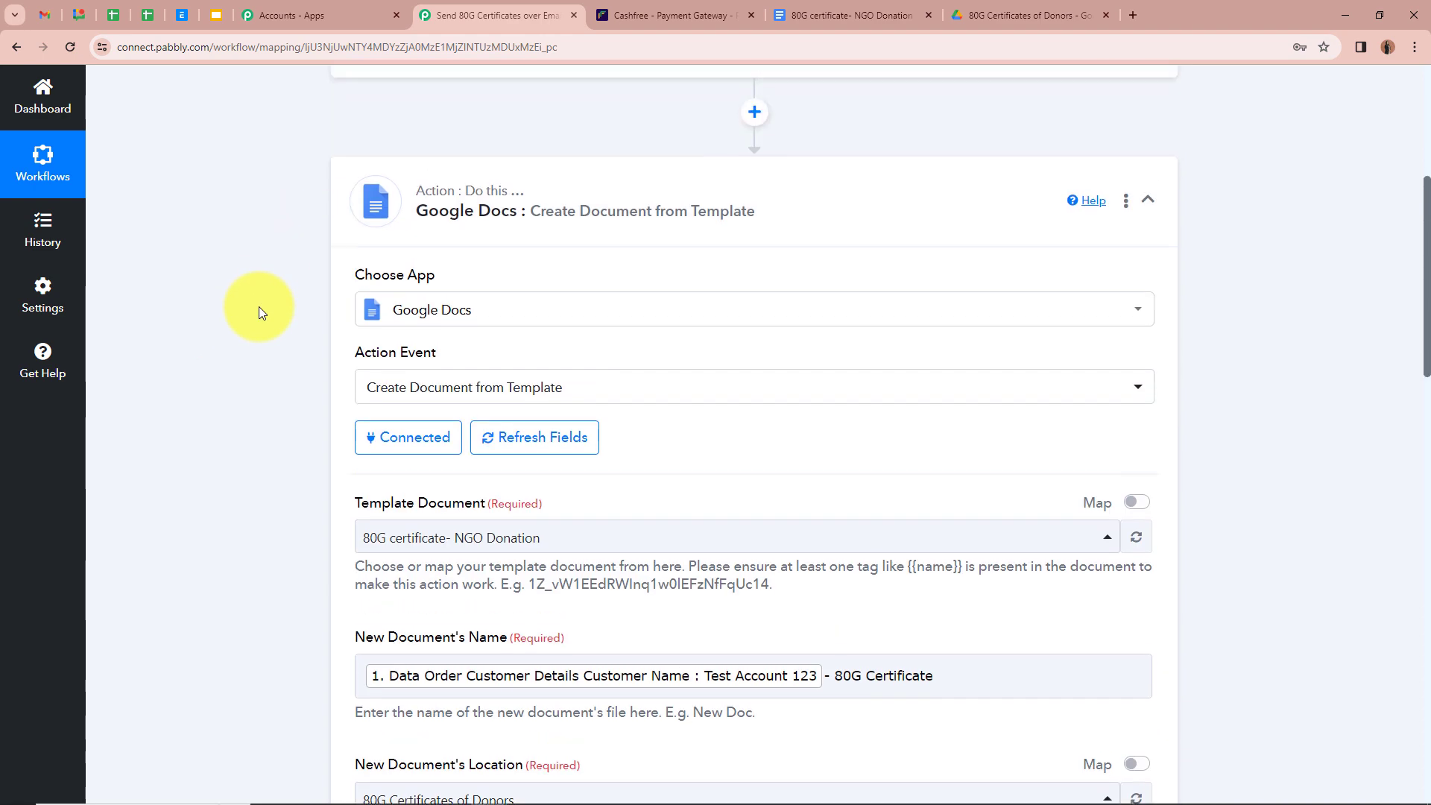
Step: Insert a Text Formatter by Pabbly step (searched 'tex') with the Split Text event and connect it
{"action": "left_click", "coordinate": [754, 264]}
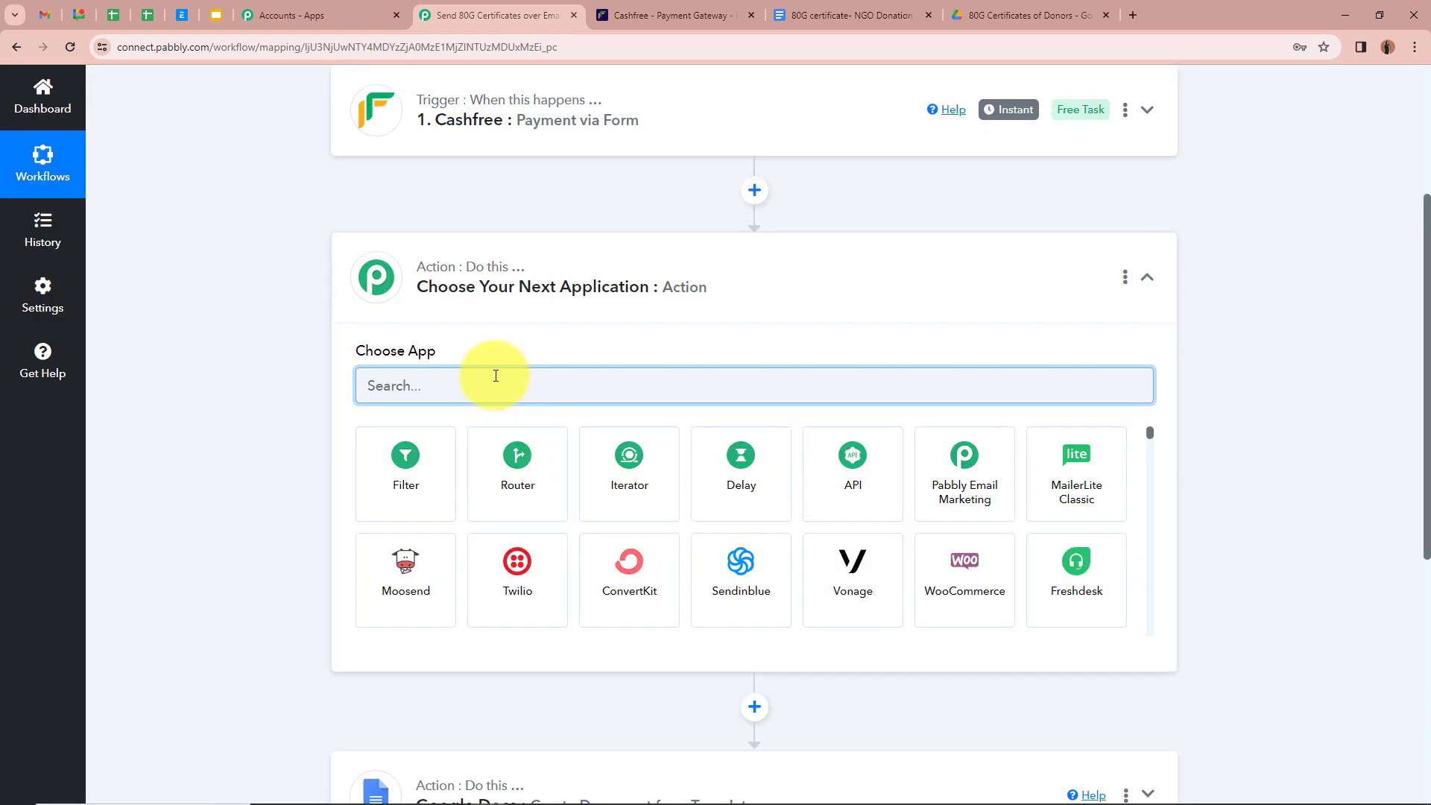
{"action": "type", "text": "tex"}
{"action": "left_click", "coordinate": [766, 473]}
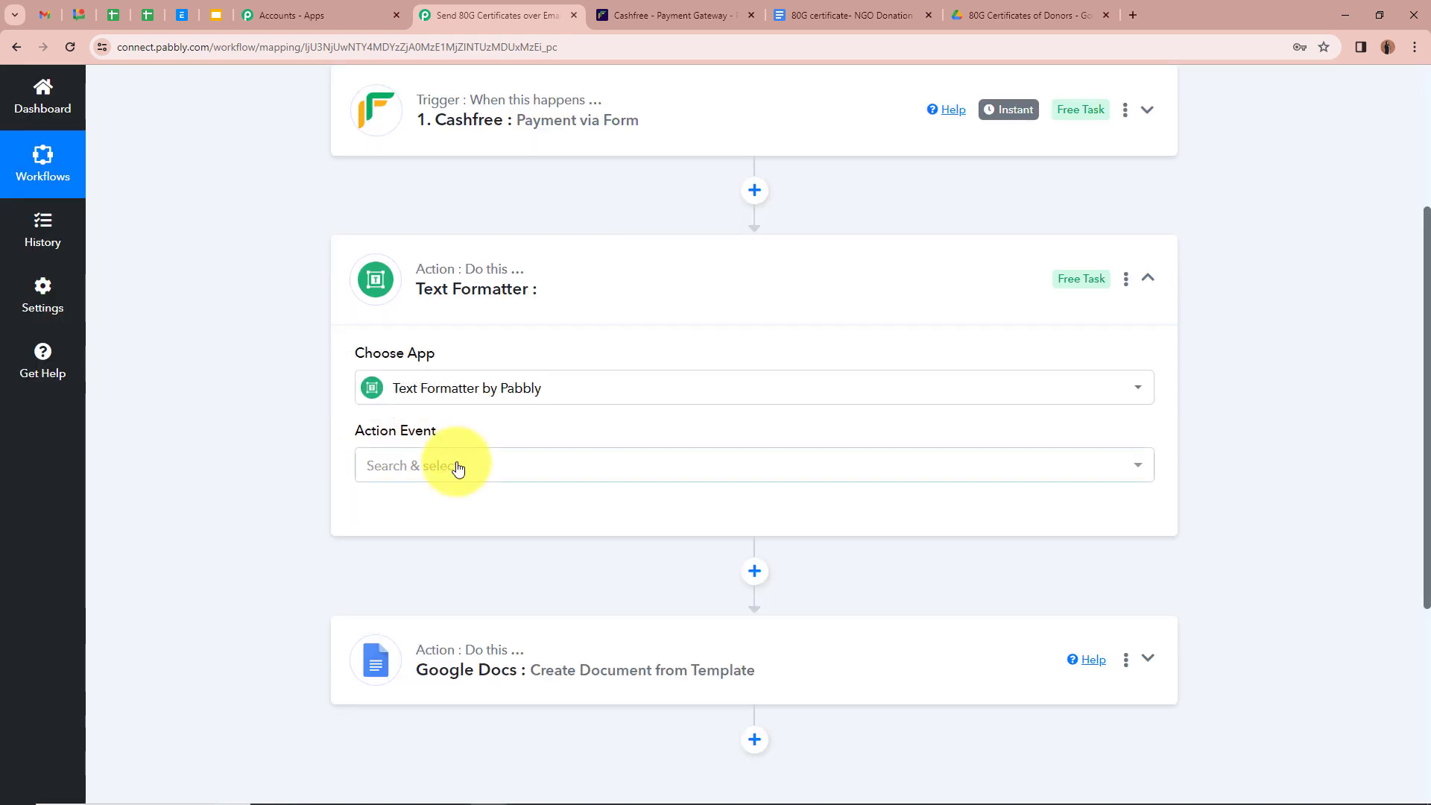
{"action": "left_click", "coordinate": [458, 467]}
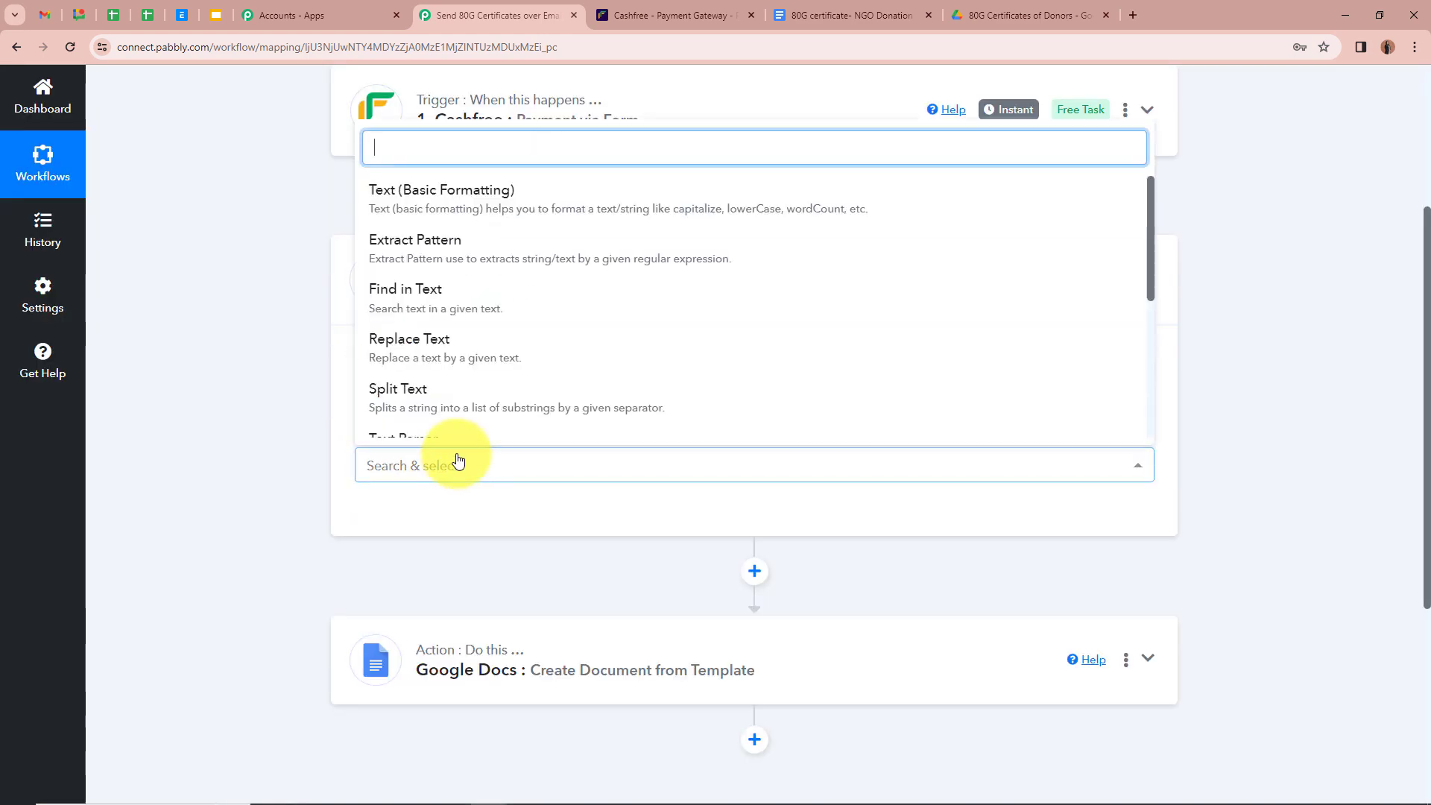
{"action": "left_click", "coordinate": [415, 406]}
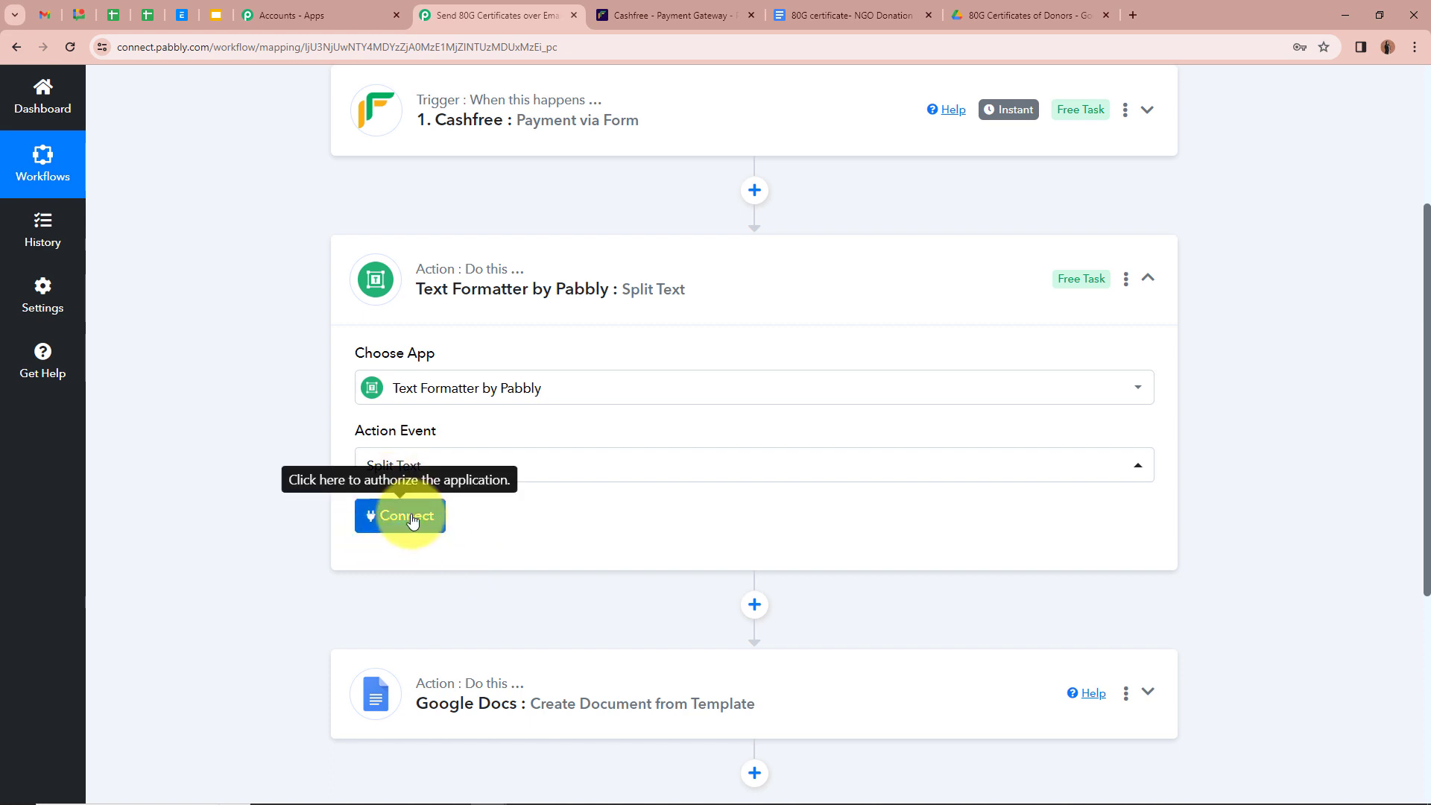
{"action": "left_click", "coordinate": [395, 514]}
Step: Map the Cashfree Event Time into the Text to Split field
{"action": "scroll", "coordinate": [347, 306], "scroll_direction": "down", "scroll_amount": 2}
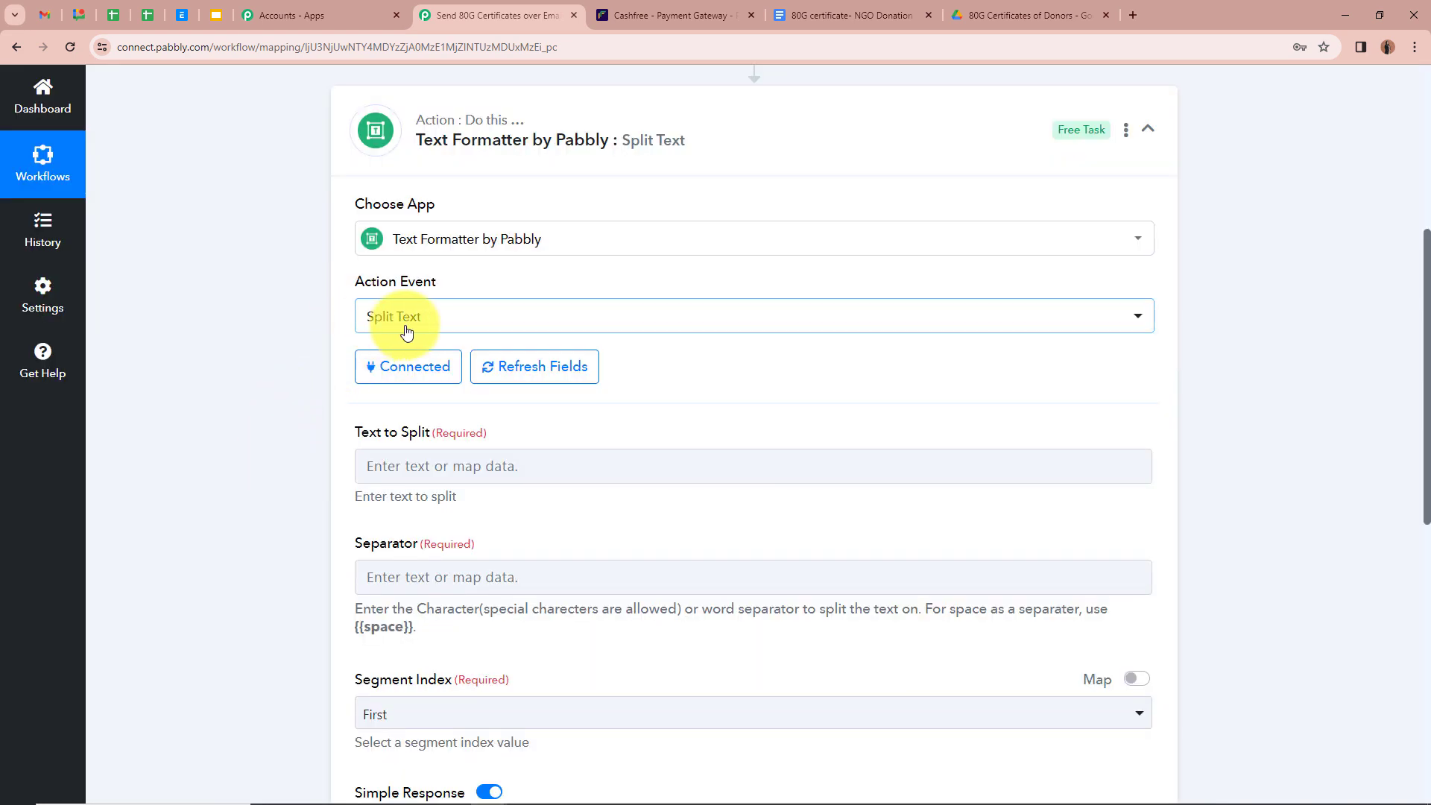
{"action": "scroll", "coordinate": [283, 474], "scroll_direction": "down", "scroll_amount": 2}
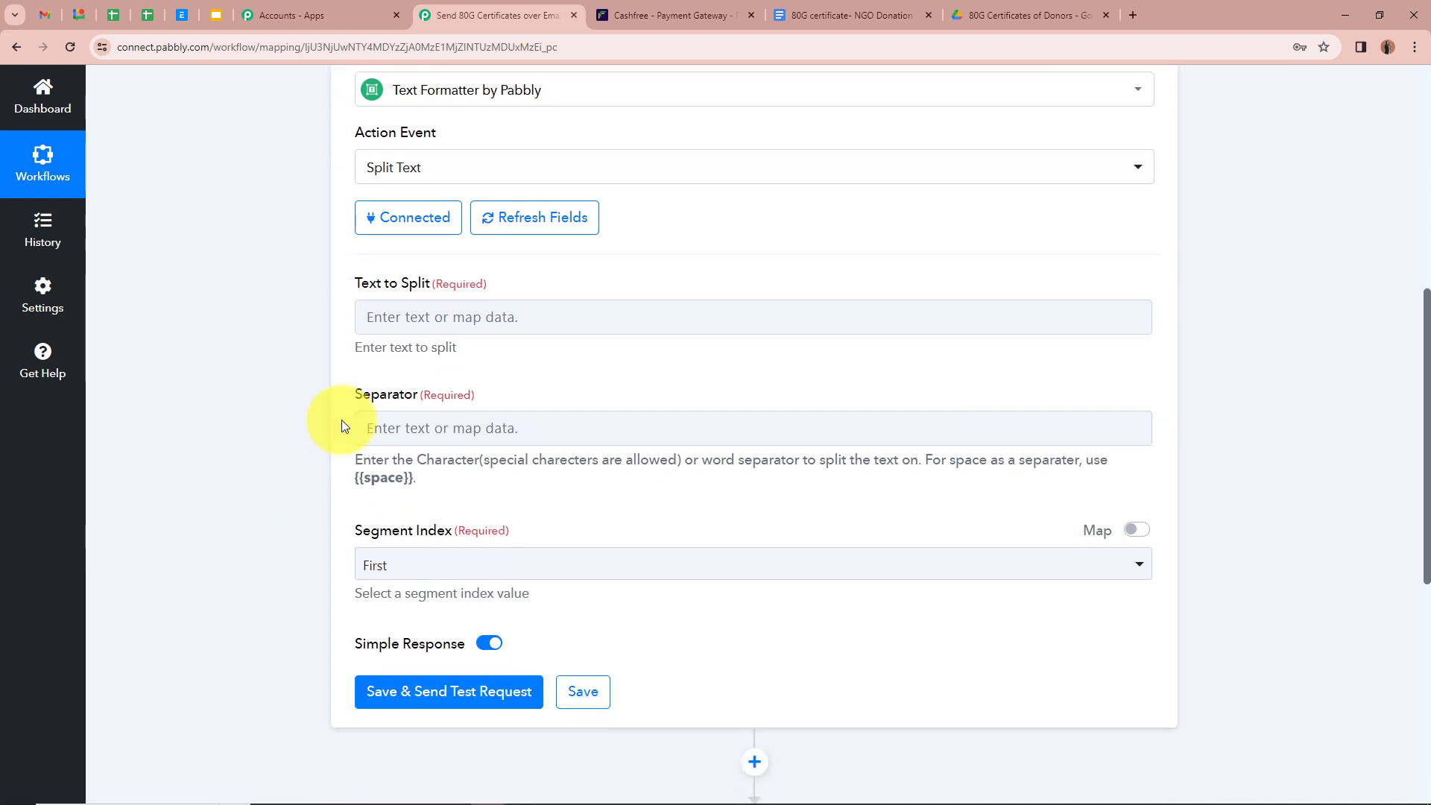
{"action": "left_click", "coordinate": [504, 316]}
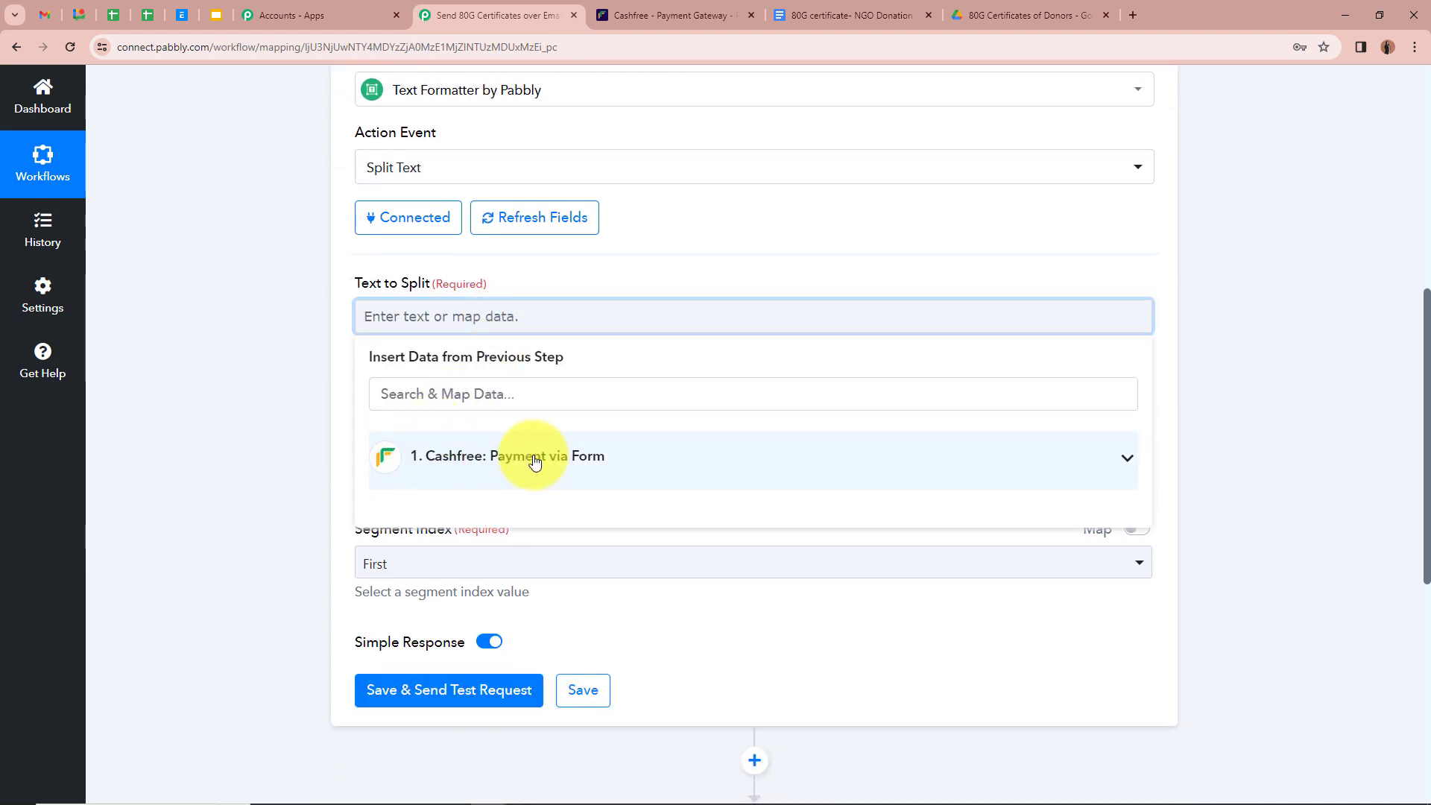
{"action": "left_click", "coordinate": [641, 459]}
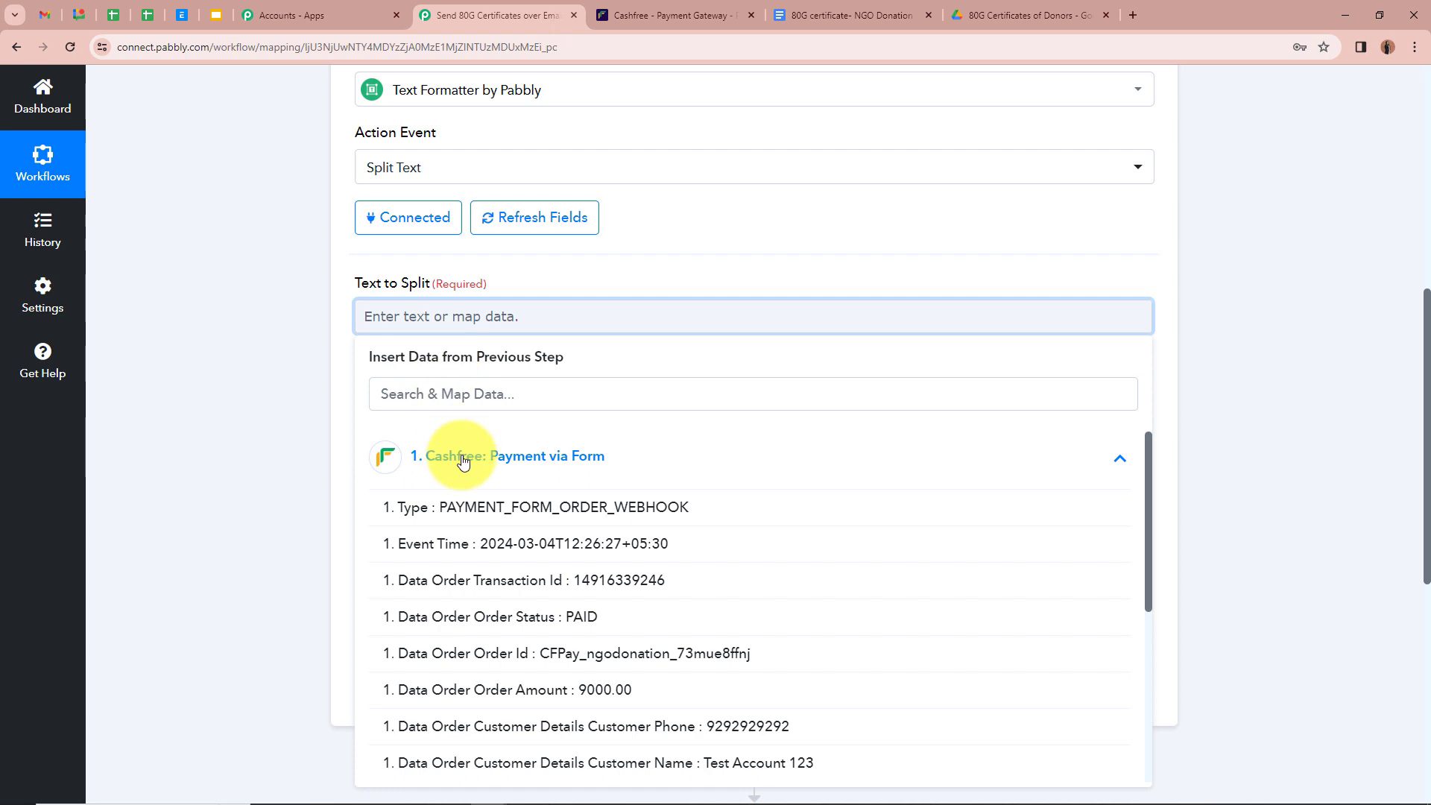
{"action": "left_click", "coordinate": [541, 543]}
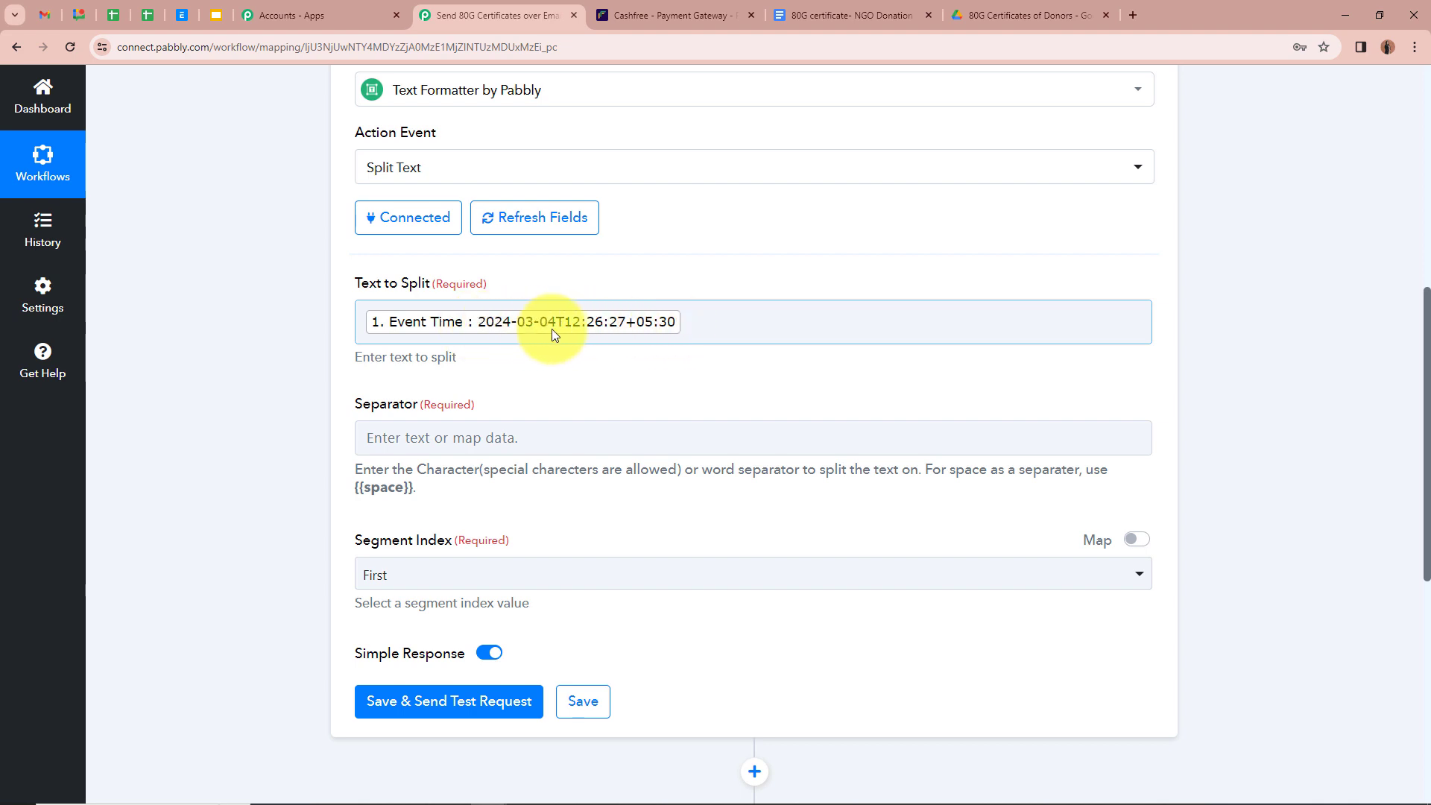
Step: Set the separator to 'T' and keep First as the segment index
{"action": "scroll", "coordinate": [320, 343], "scroll_direction": "down", "scroll_amount": 2}
{"action": "left_click", "coordinate": [431, 288]}
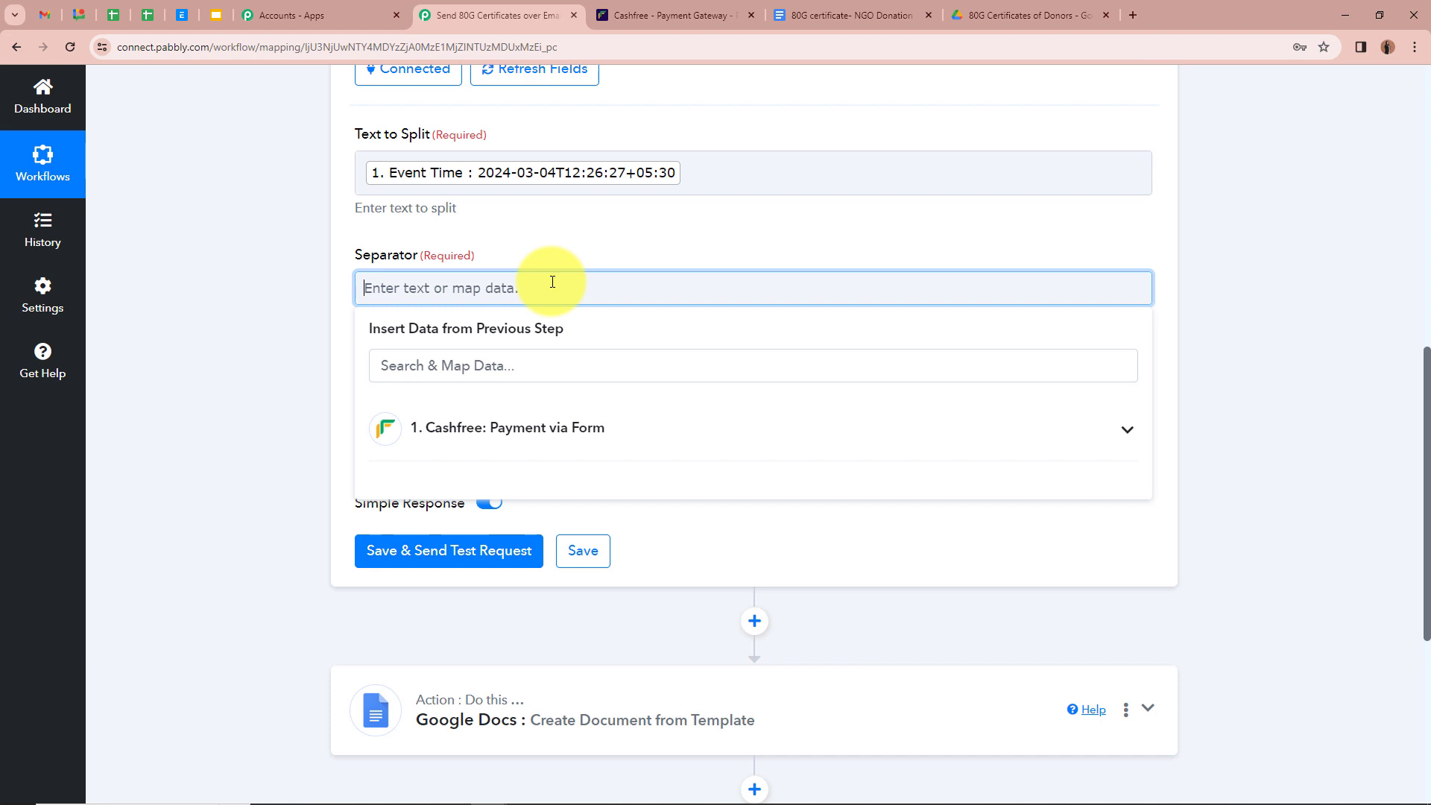
{"action": "type", "text": "T"}
{"action": "left_click", "coordinate": [293, 359]}
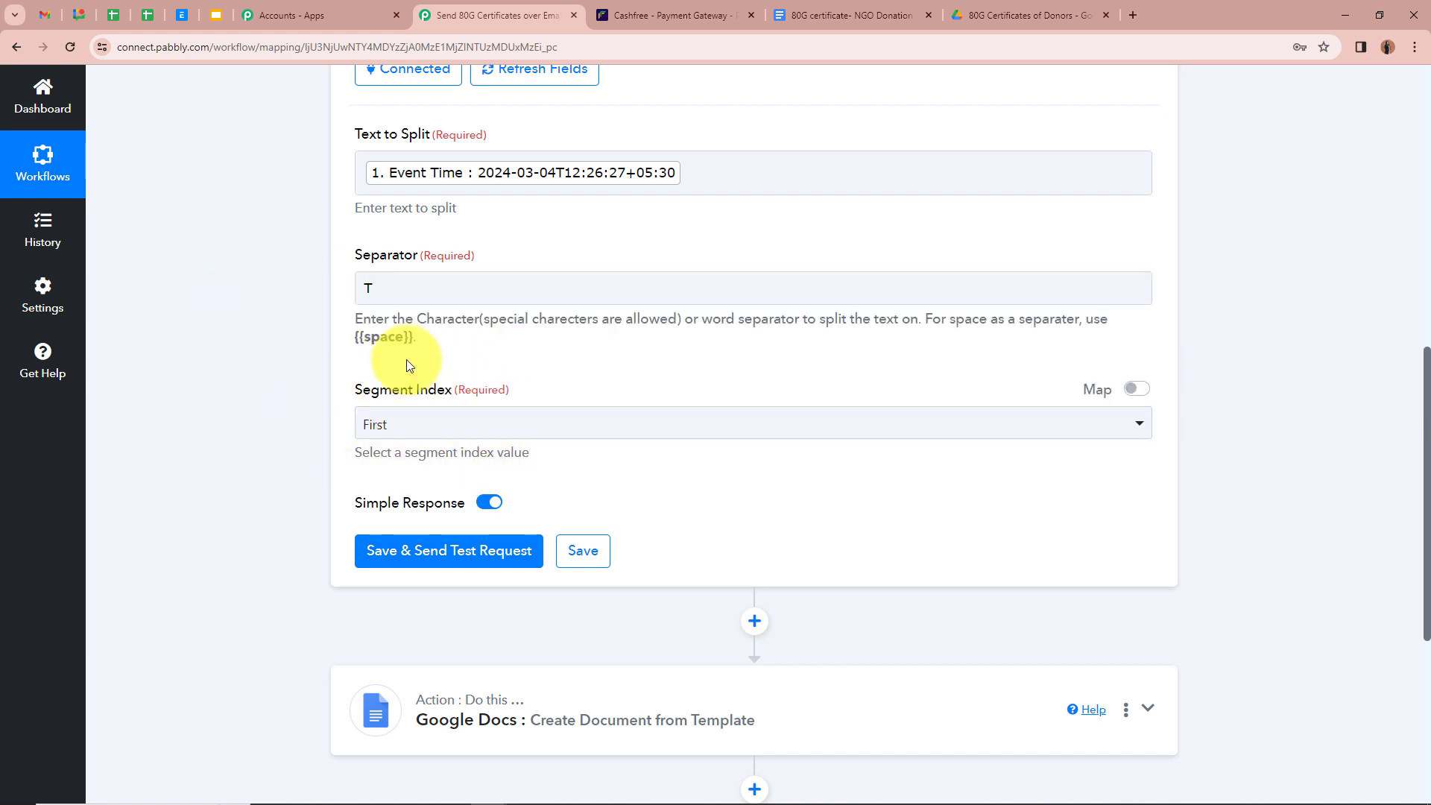
{"action": "scroll", "coordinate": [566, 258], "scroll_direction": "up", "scroll_amount": 1}
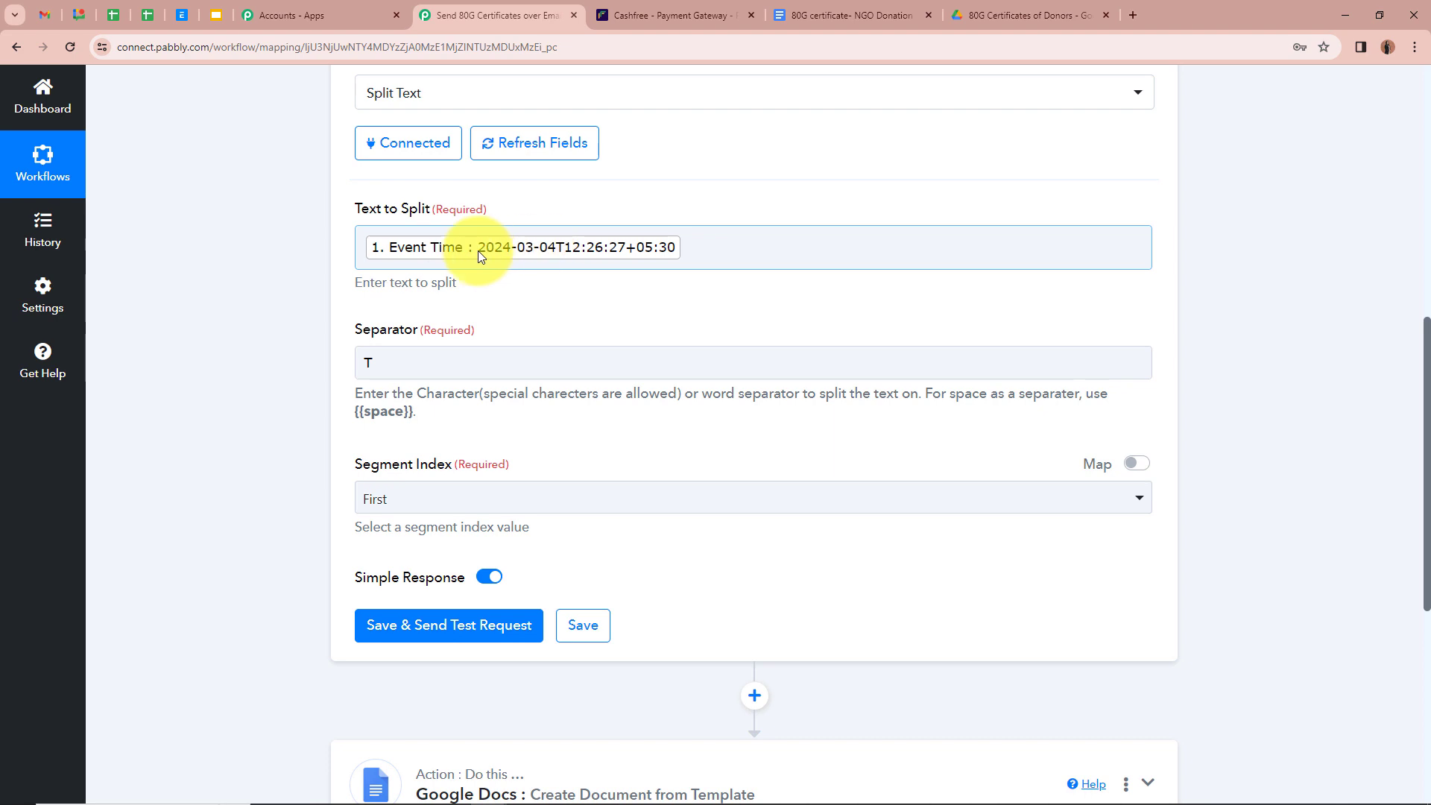
{"action": "left_click", "coordinate": [416, 498]}
{"action": "left_click", "coordinate": [427, 597]}
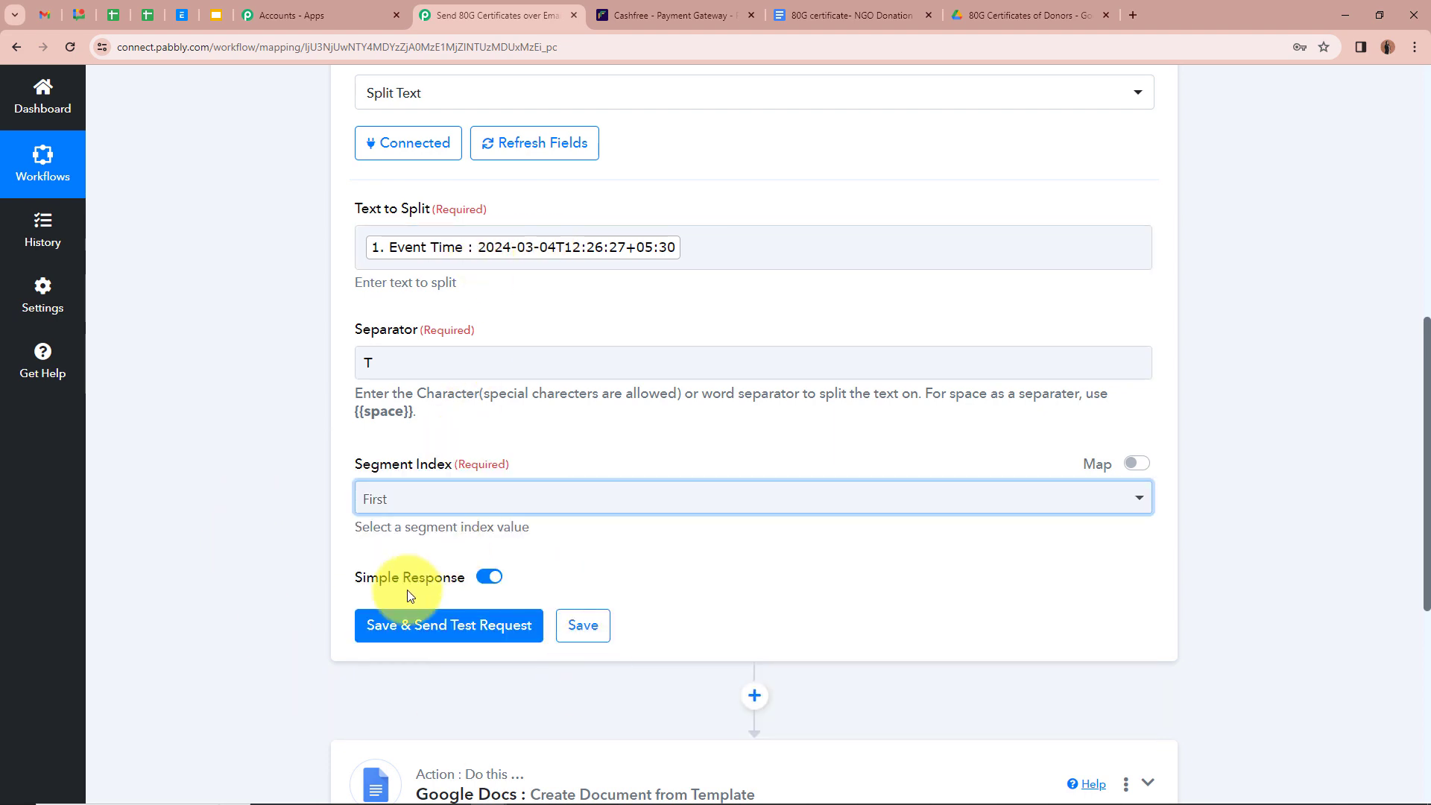
Step: Save and test the Split Text step, confirming the result 2024-03-04
{"action": "left_click", "coordinate": [409, 631]}
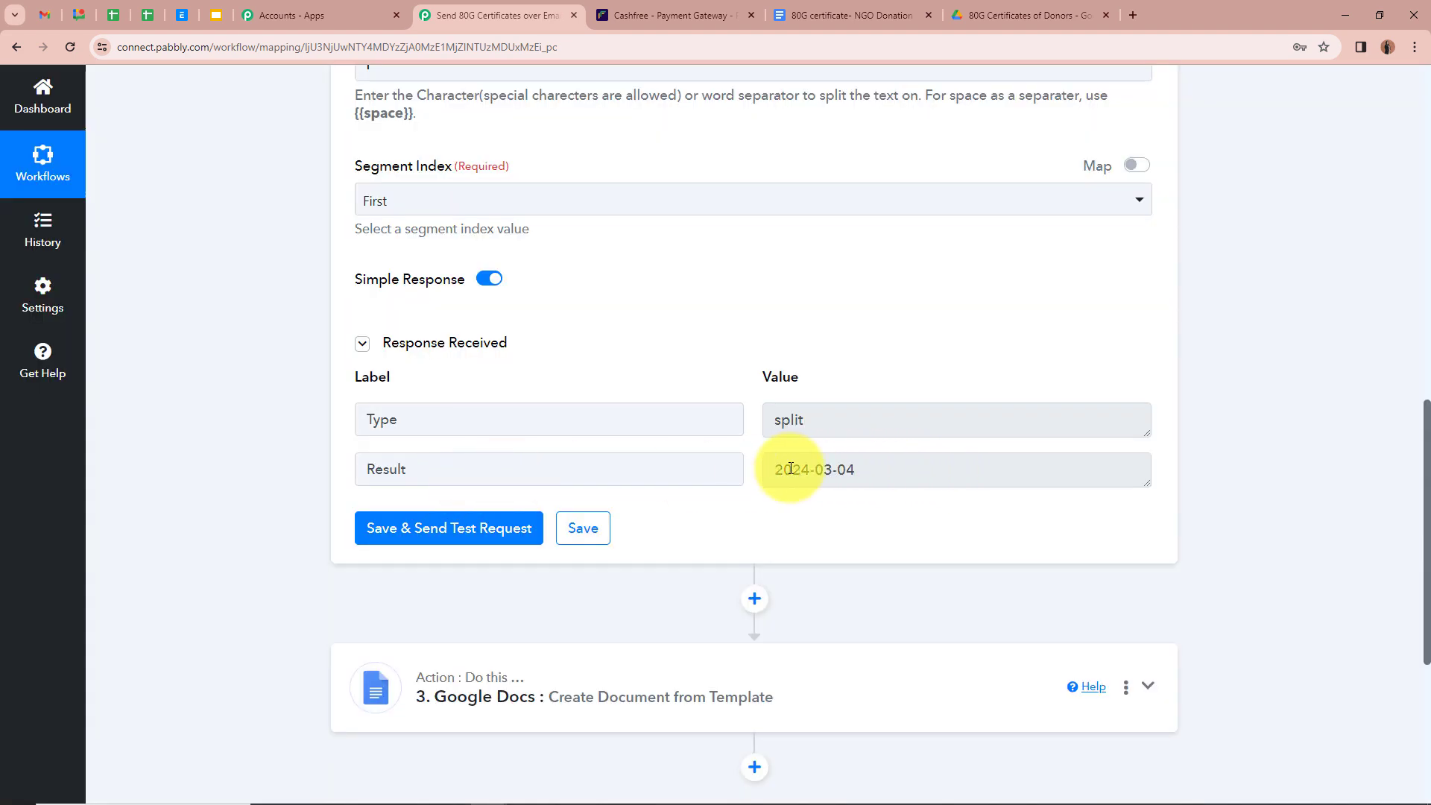
{"action": "left_click_drag", "start_coordinate": [779, 471], "coordinate": [917, 482]}
{"action": "left_click", "coordinate": [875, 514]}
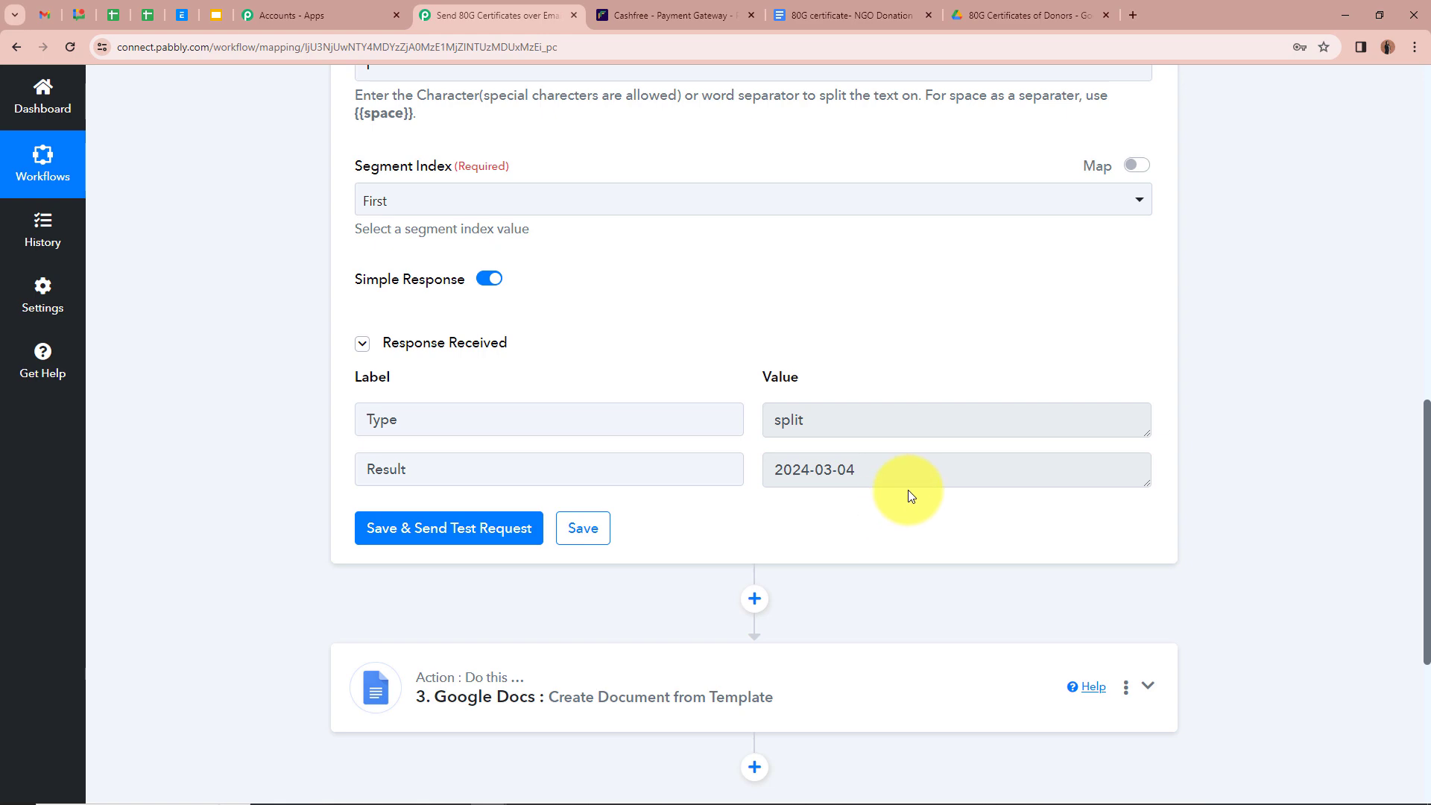
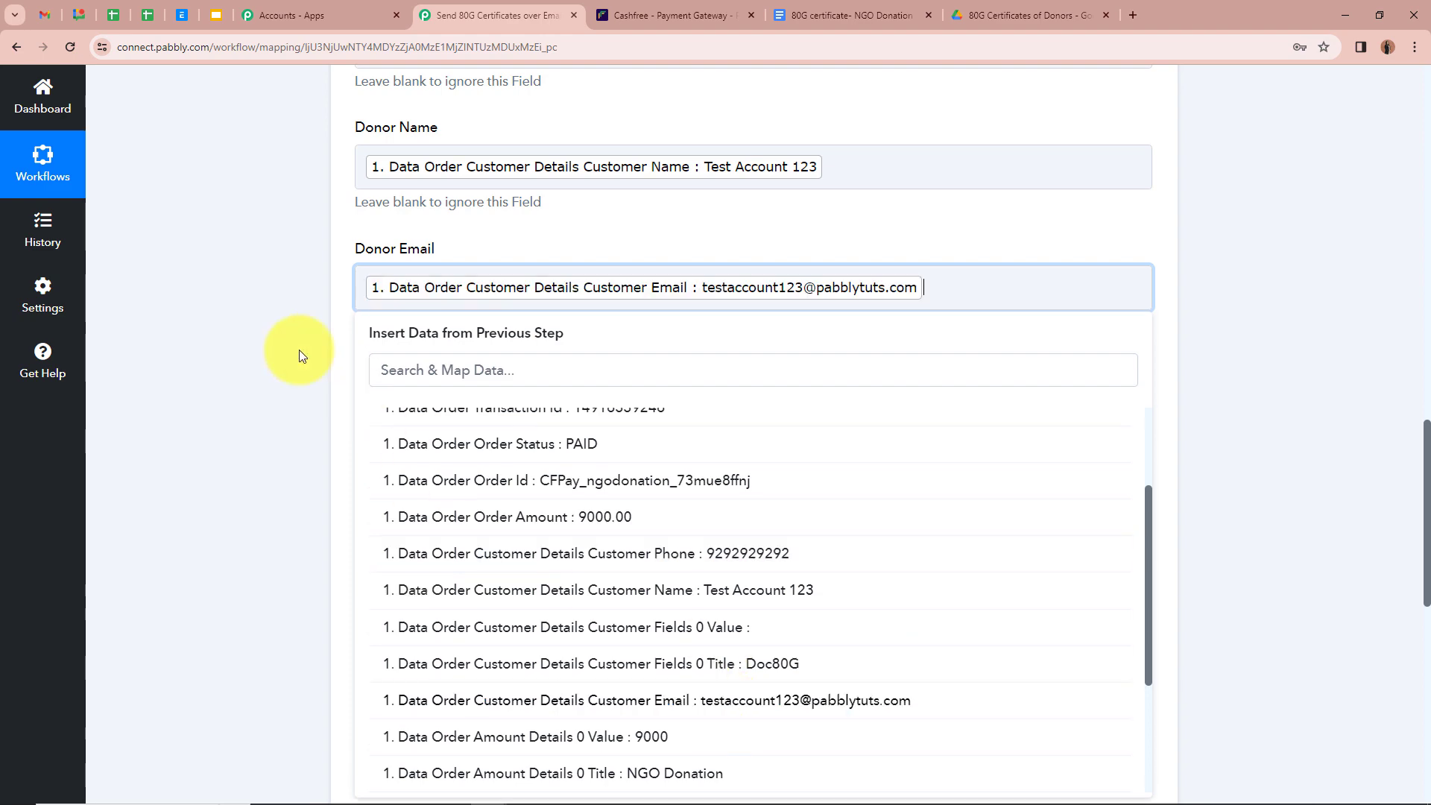
Step: Map the customer email to Donor Email and the Cashfree Order Id to Donor Code
{"action": "left_click", "coordinate": [262, 321]}
{"action": "scroll", "coordinate": [261, 321], "scroll_direction": "down", "scroll_amount": 2}
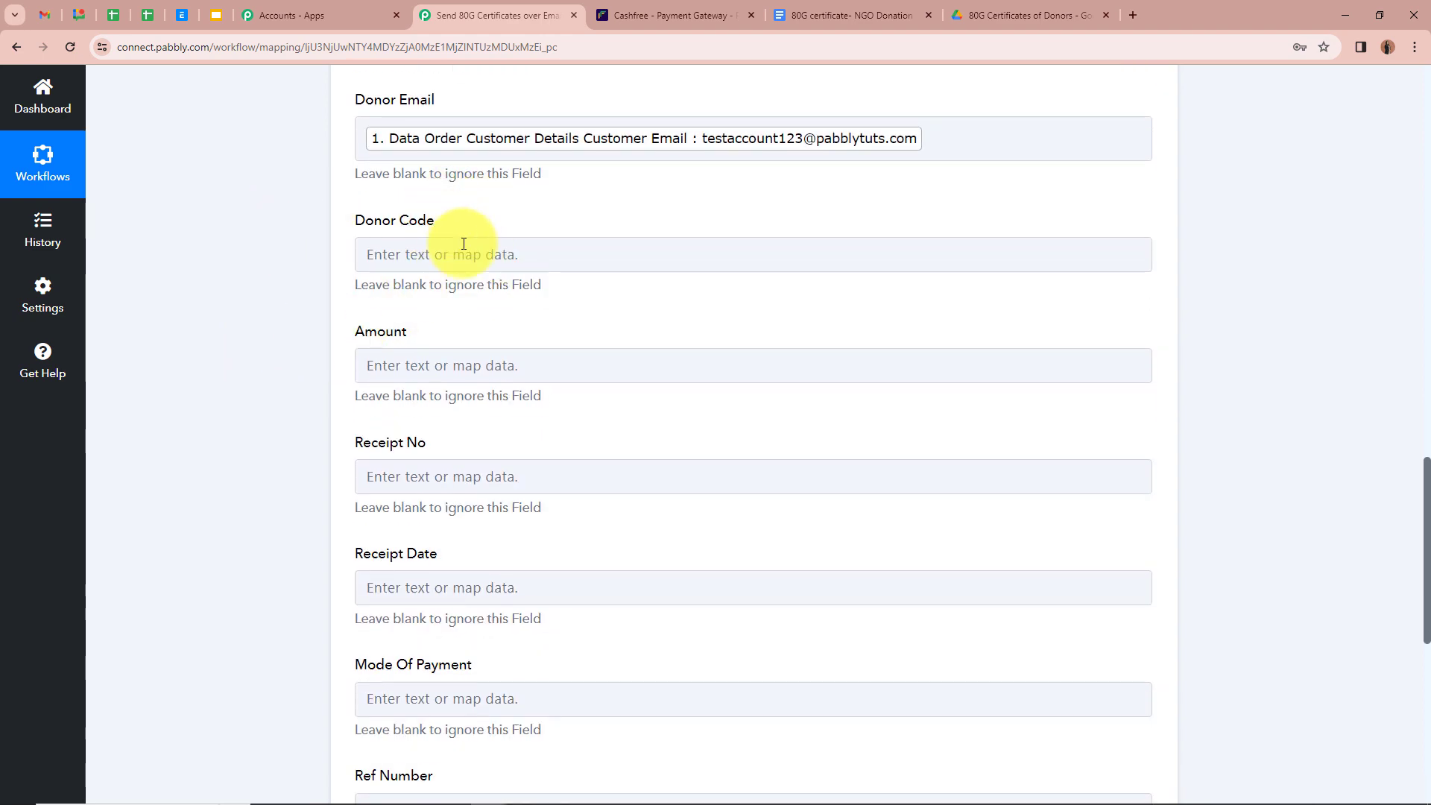
{"action": "left_click", "coordinate": [470, 254]}
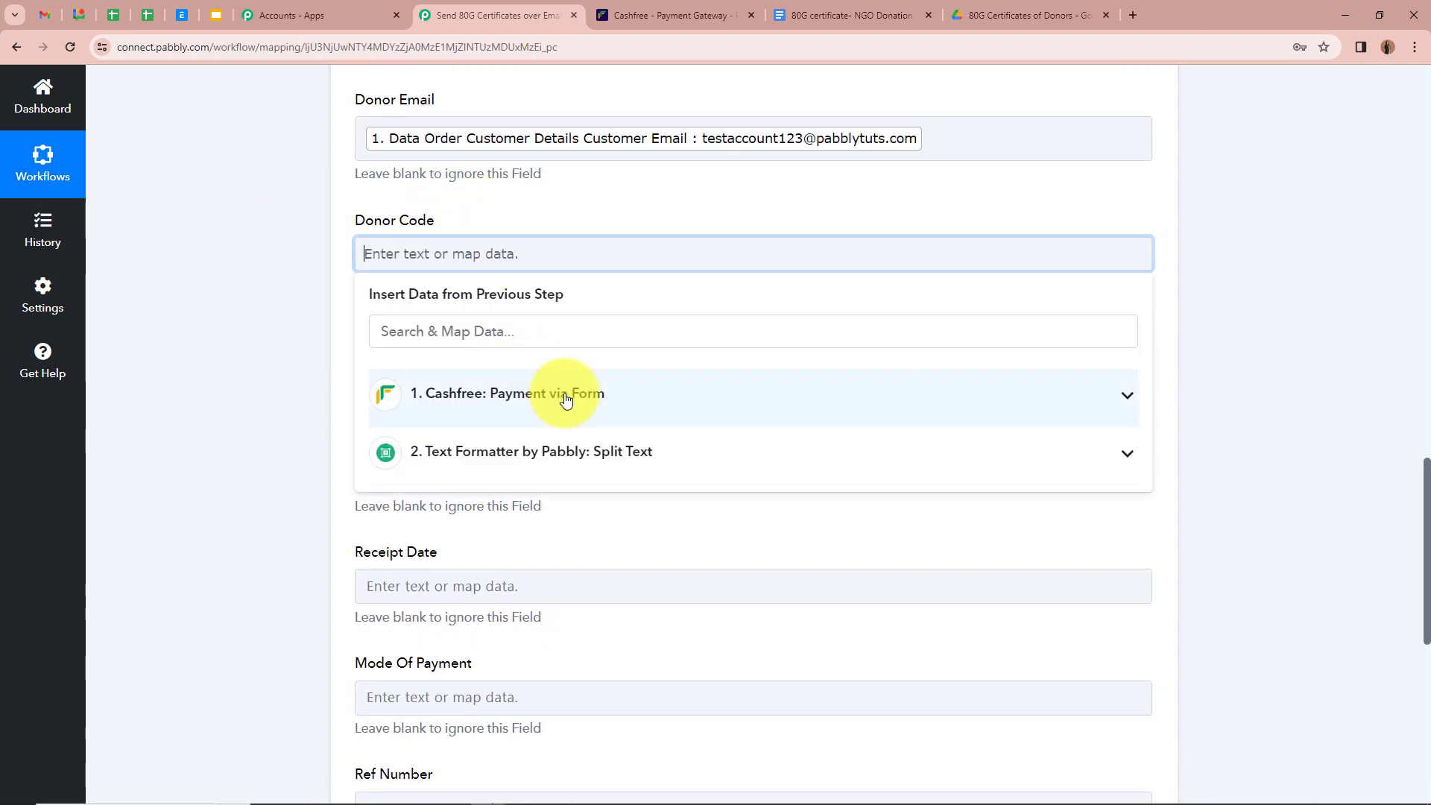
{"action": "left_click", "coordinate": [555, 391]}
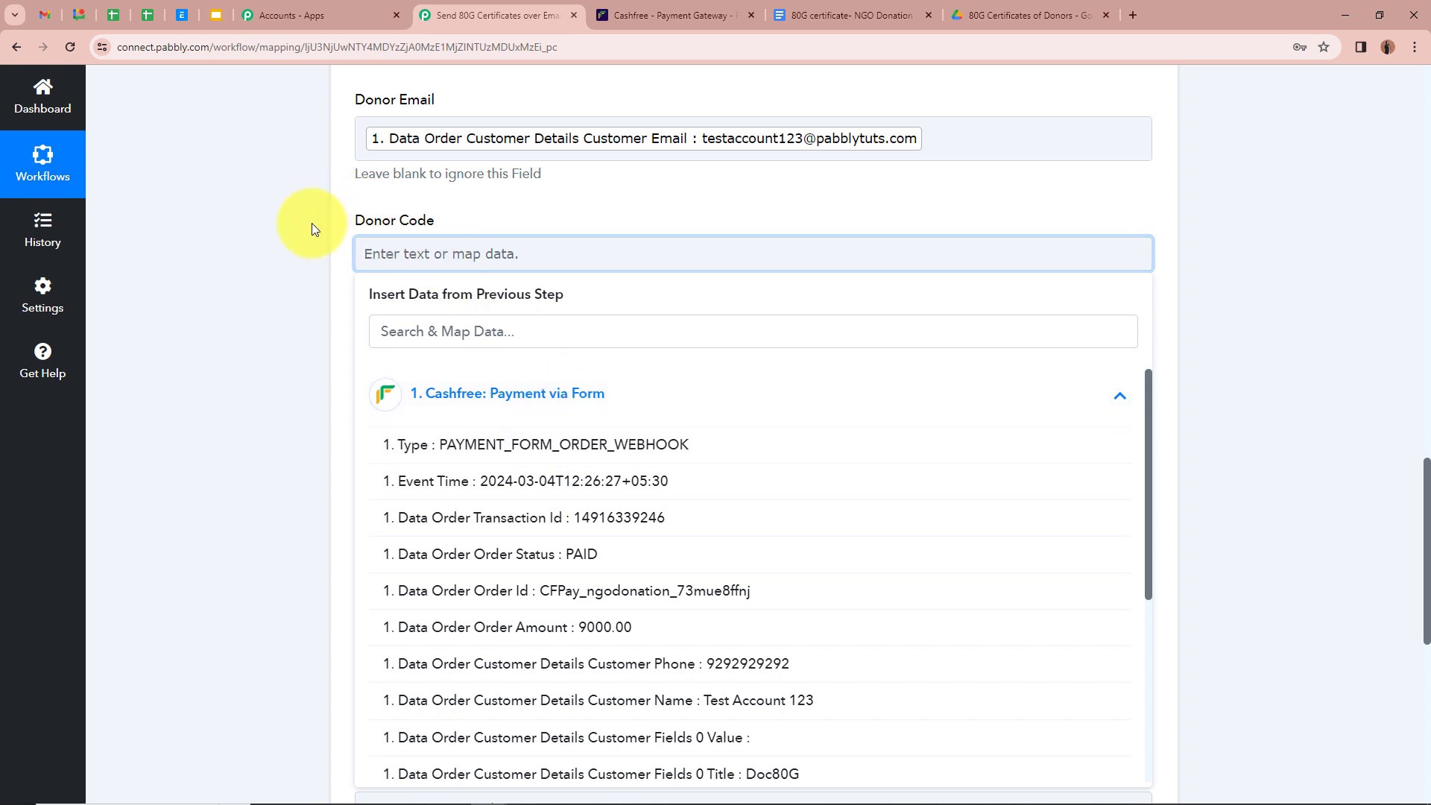
{"action": "scroll", "coordinate": [477, 596], "scroll_direction": "down", "scroll_amount": 2}
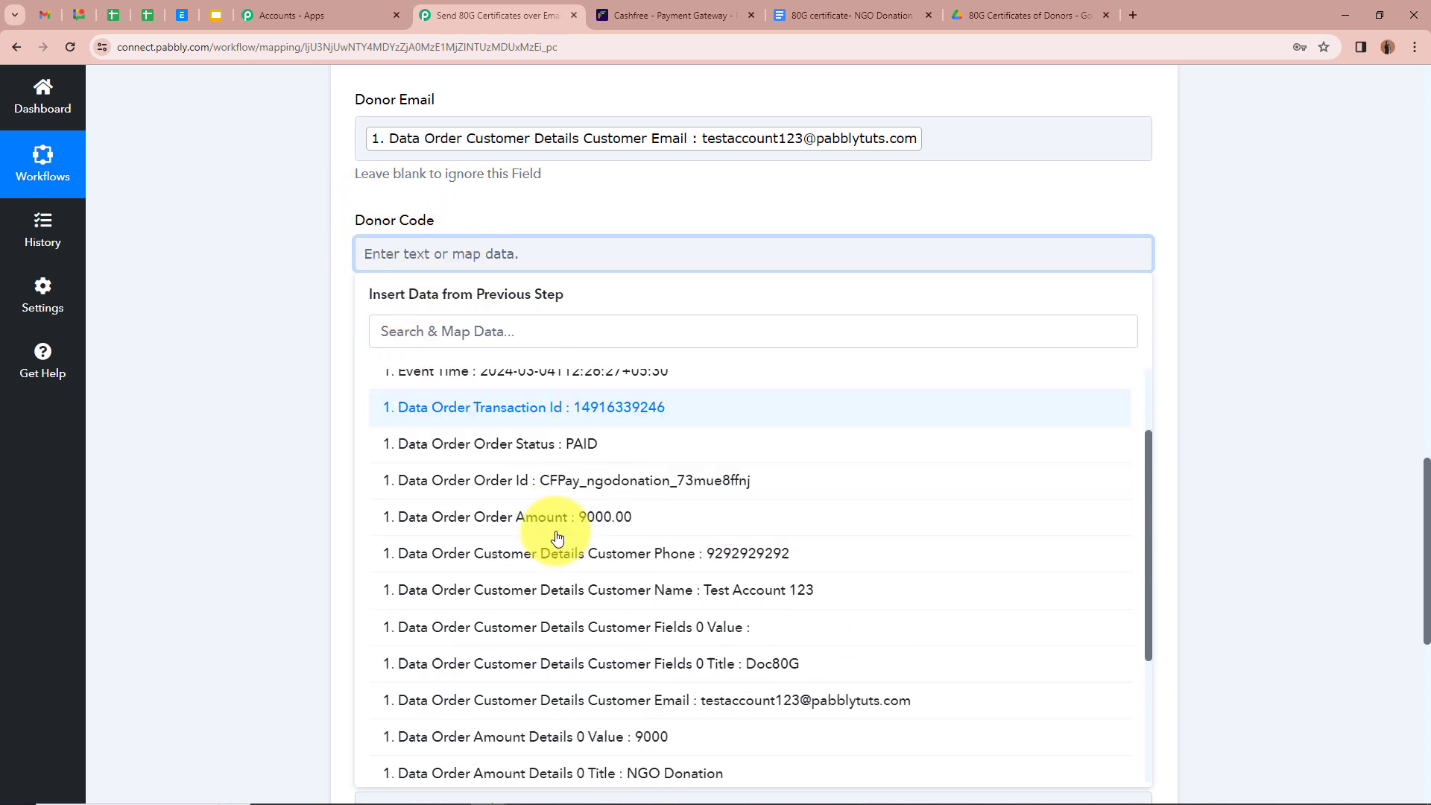
{"action": "left_click", "coordinate": [447, 477]}
{"action": "left_click", "coordinate": [283, 335]}
{"action": "scroll", "coordinate": [447, 328], "scroll_direction": "down", "scroll_amount": 1}
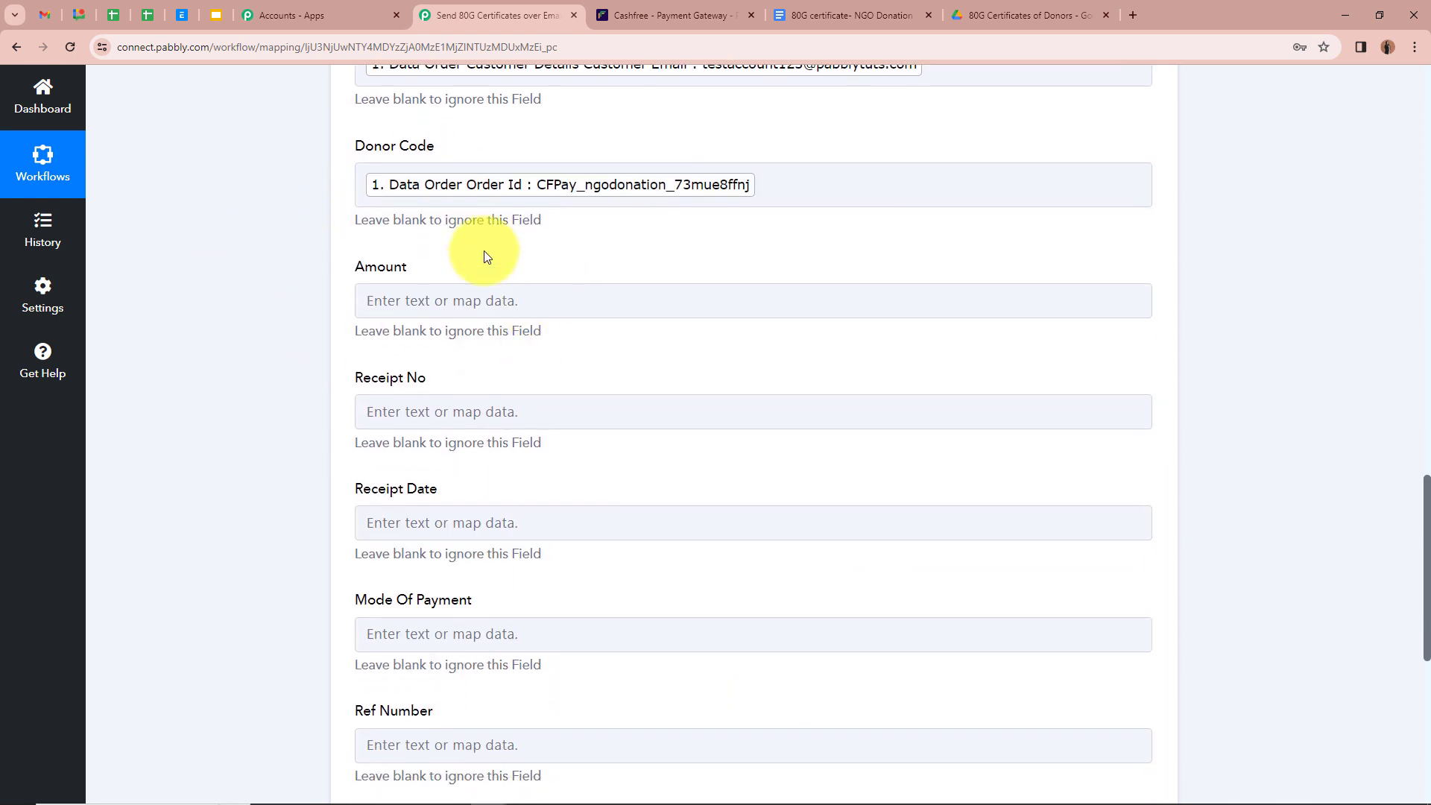
{"action": "scroll", "coordinate": [485, 254], "scroll_direction": "down", "scroll_amount": 2}
Step: Map Order Amount to Amount and Order Id to Receipt No
{"action": "left_click", "coordinate": [447, 224]}
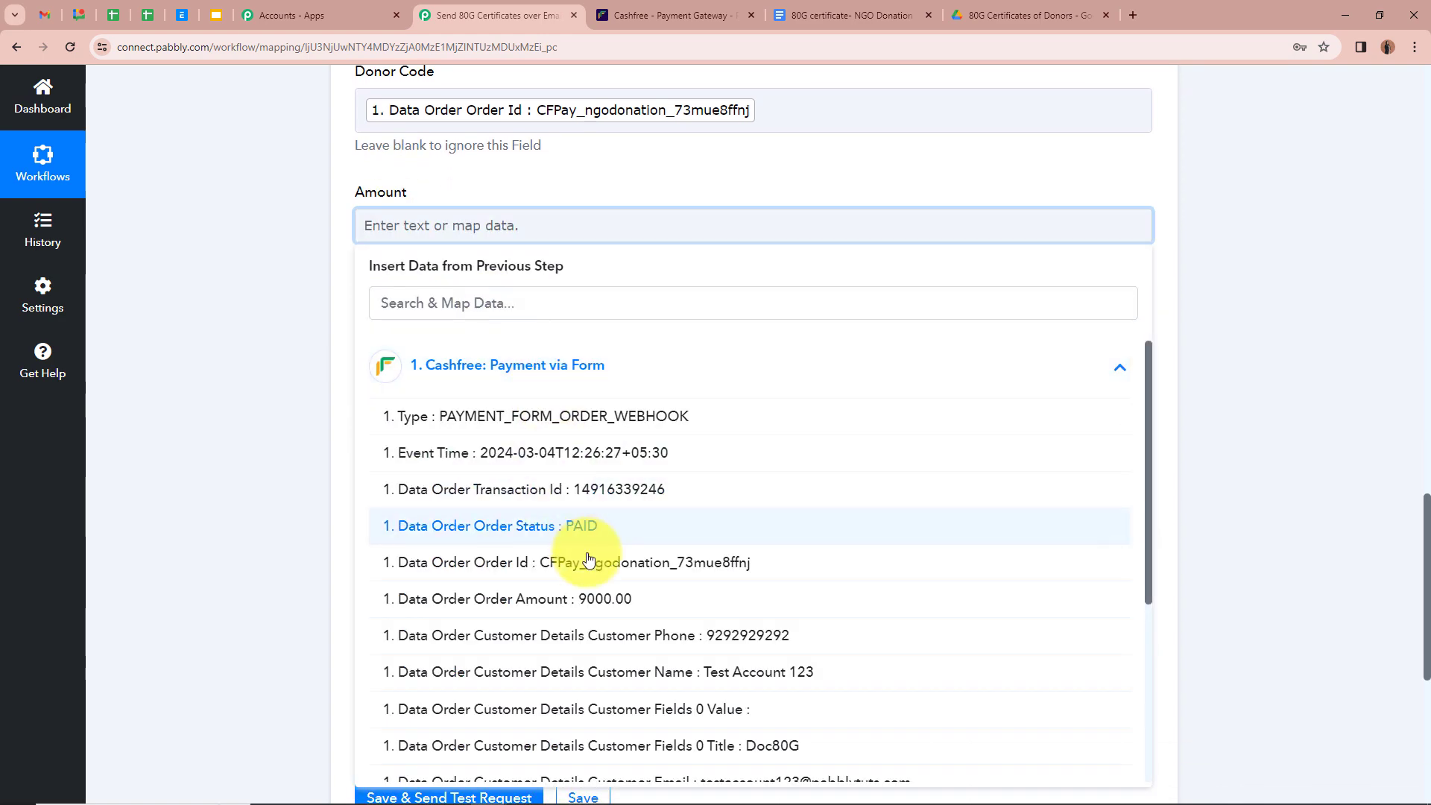
{"action": "left_click", "coordinate": [522, 599]}
{"action": "left_click", "coordinate": [233, 320]}
{"action": "scroll", "coordinate": [447, 268], "scroll_direction": "down", "scroll_amount": 3}
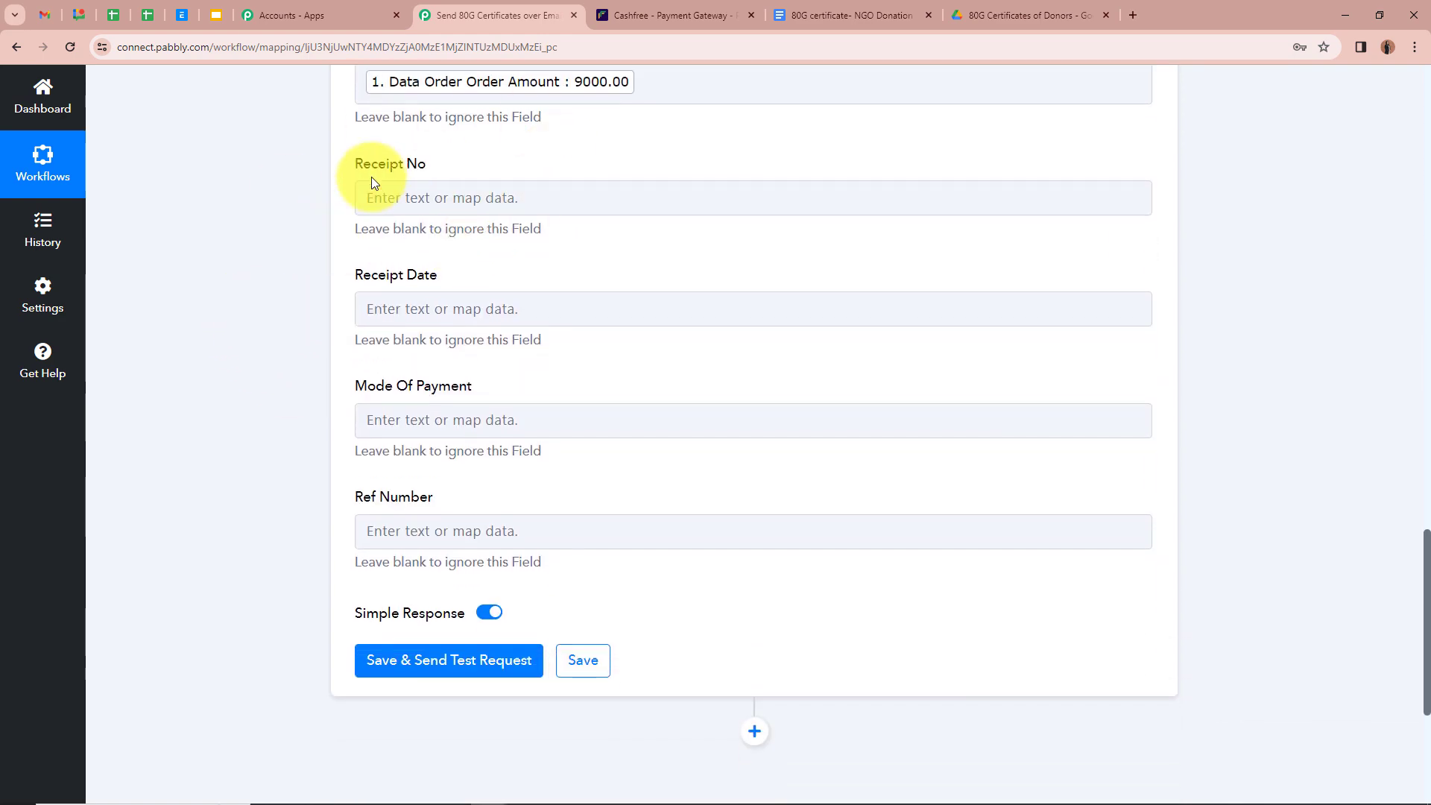
{"action": "left_click", "coordinate": [495, 198]}
{"action": "left_click", "coordinate": [581, 336]}
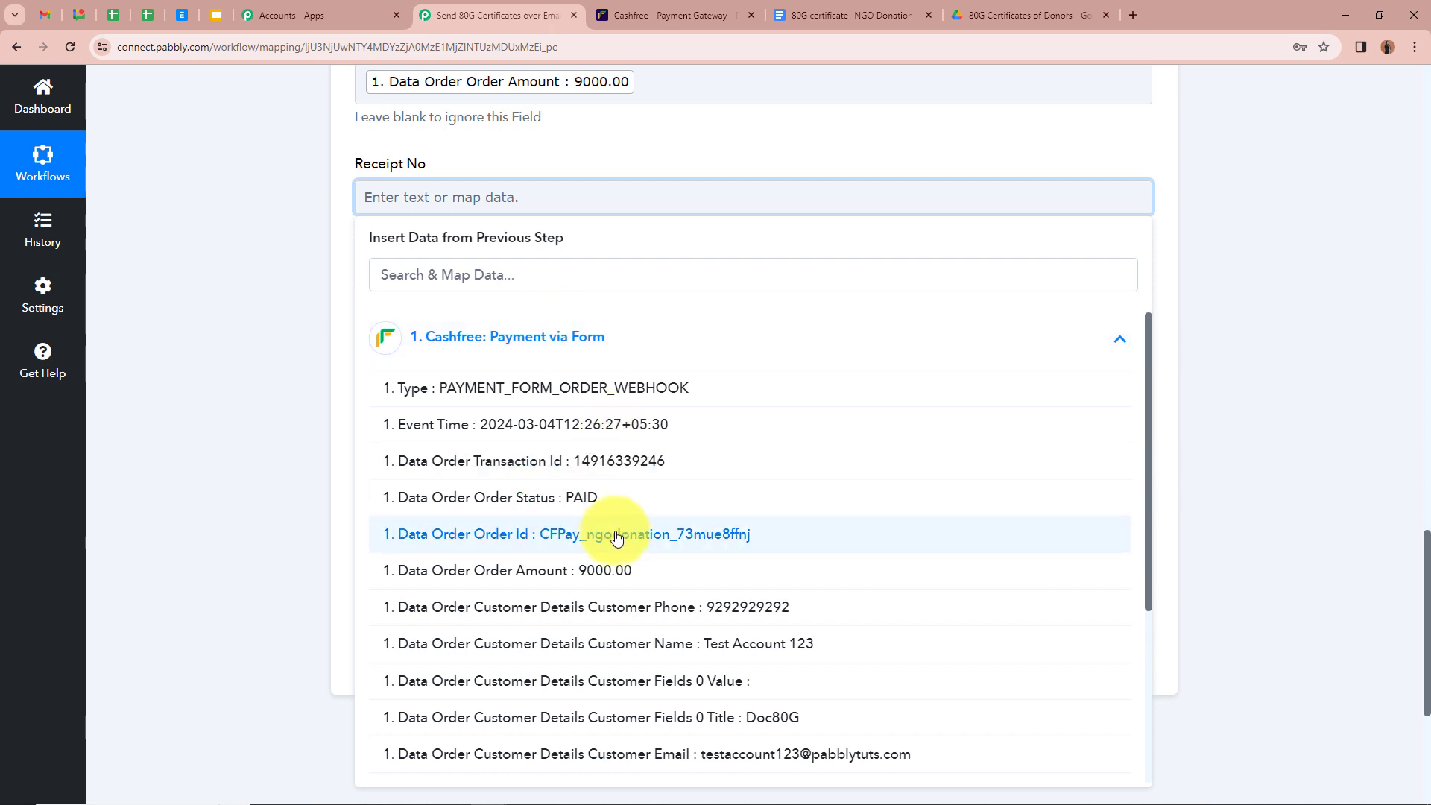
{"action": "left_click", "coordinate": [616, 534]}
{"action": "left_click", "coordinate": [288, 240]}
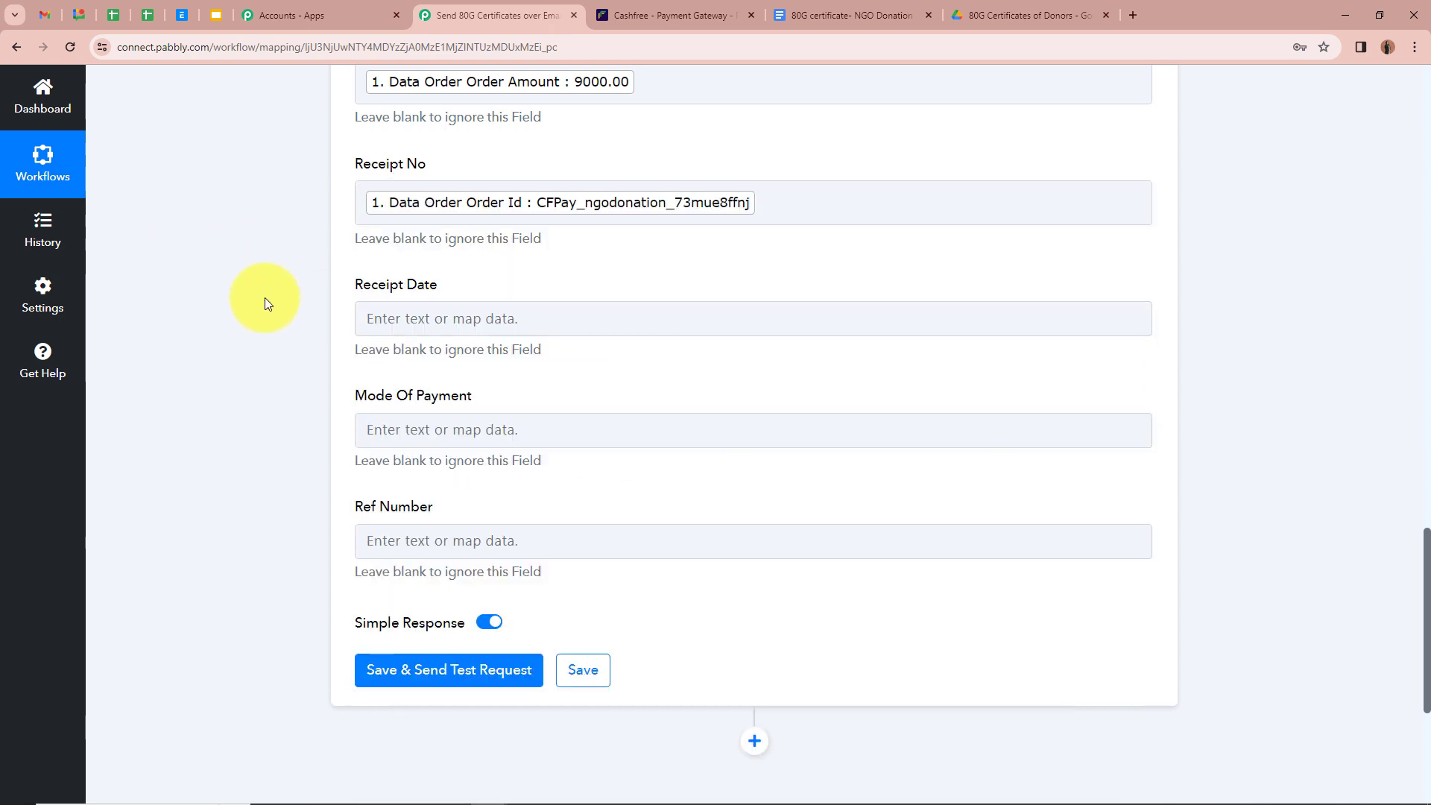
Step: Map the split-text date result to Receipt Date and enter CASHFREE as Mode Of Payment
{"action": "left_click", "coordinate": [487, 320]}
{"action": "left_click", "coordinate": [586, 524]}
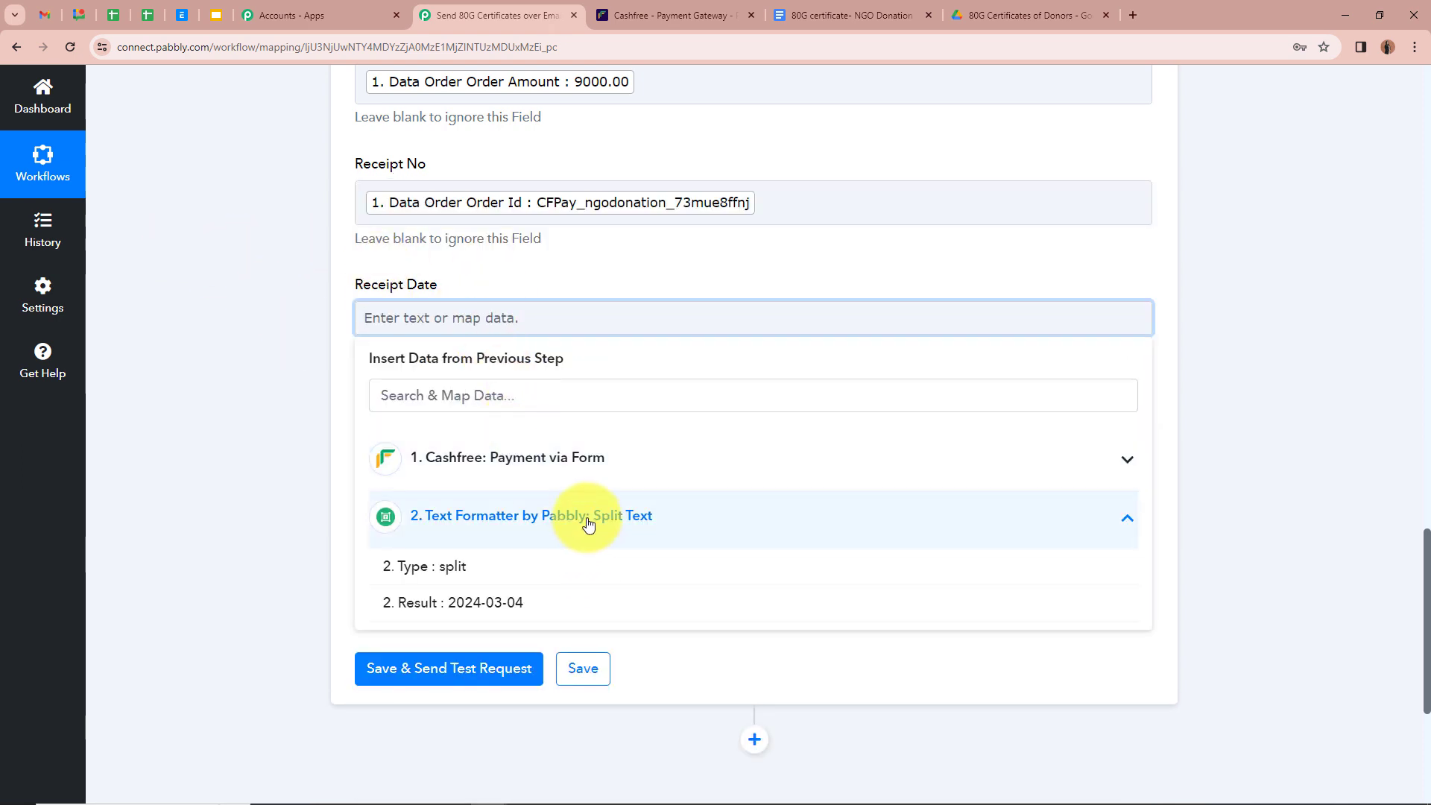
{"action": "left_click", "coordinate": [511, 600]}
{"action": "left_click", "coordinate": [249, 351]}
{"action": "scroll", "coordinate": [493, 290], "scroll_direction": "down", "scroll_amount": 2}
{"action": "left_click", "coordinate": [493, 290]}
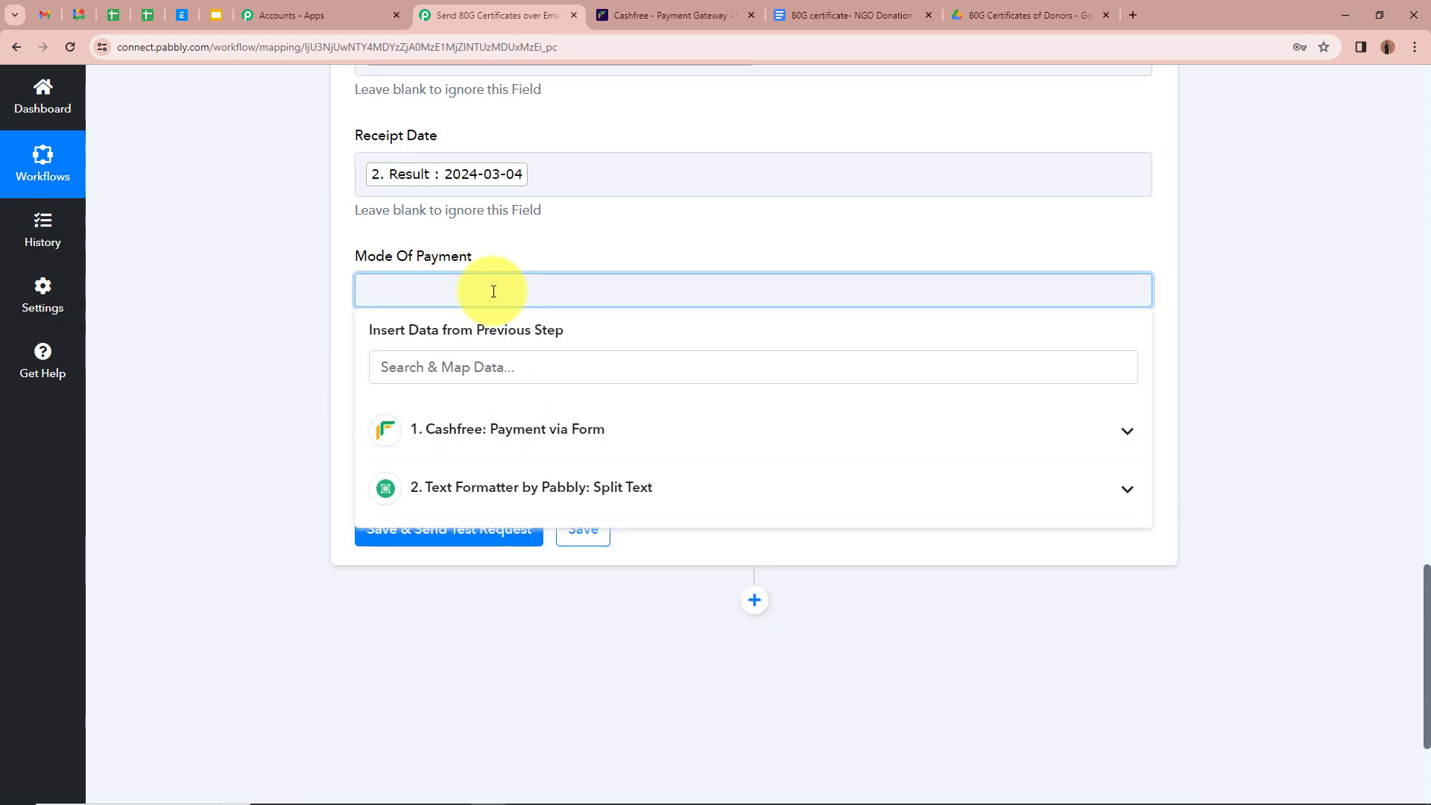
{"action": "type", "text": "CASHFREE"}
Step: Set Ref Number to 'cashfree_' followed by the Cashfree Cf Form Id
{"action": "scroll", "coordinate": [376, 268], "scroll_direction": "down", "scroll_amount": 2}
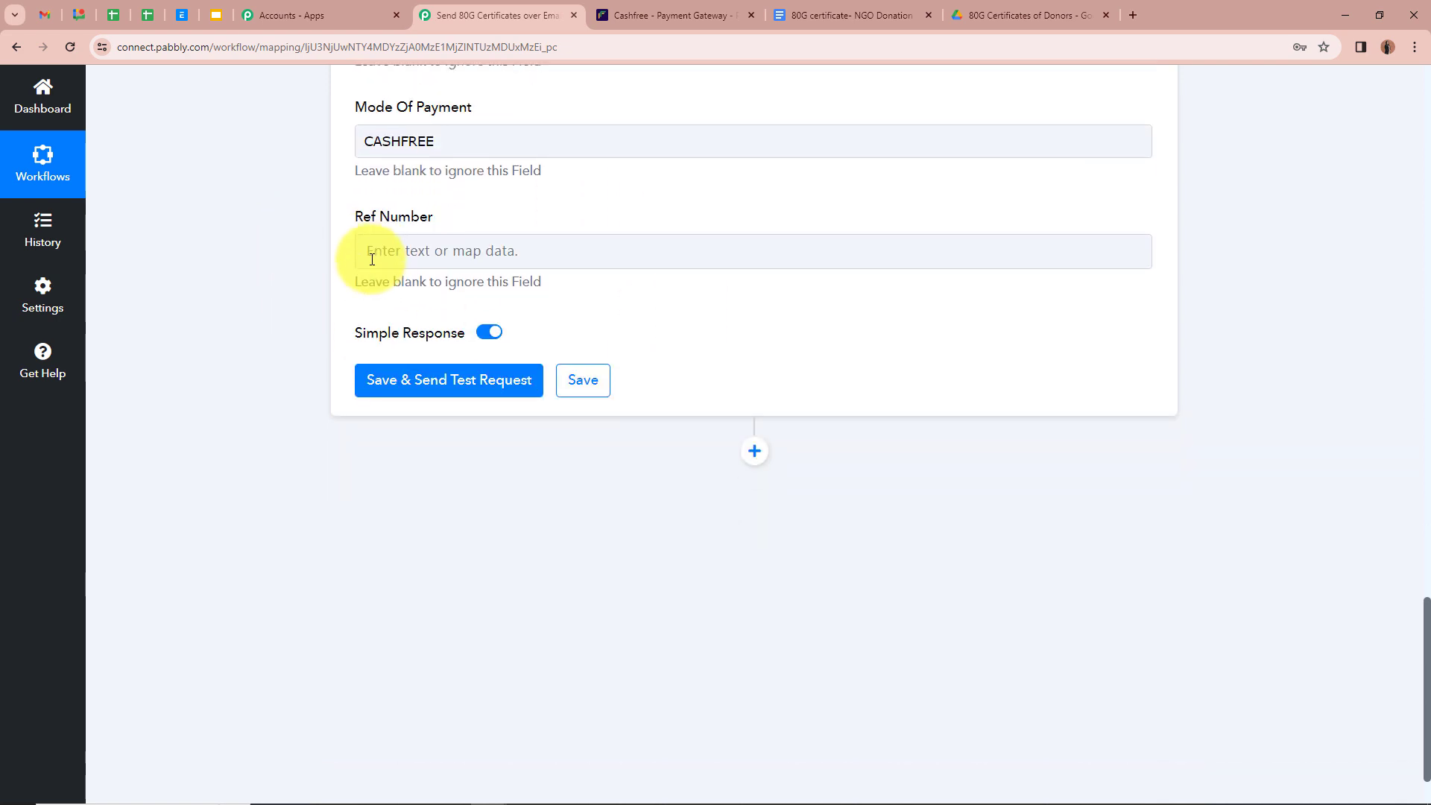
{"action": "scroll", "coordinate": [372, 258], "scroll_direction": "up", "scroll_amount": 2}
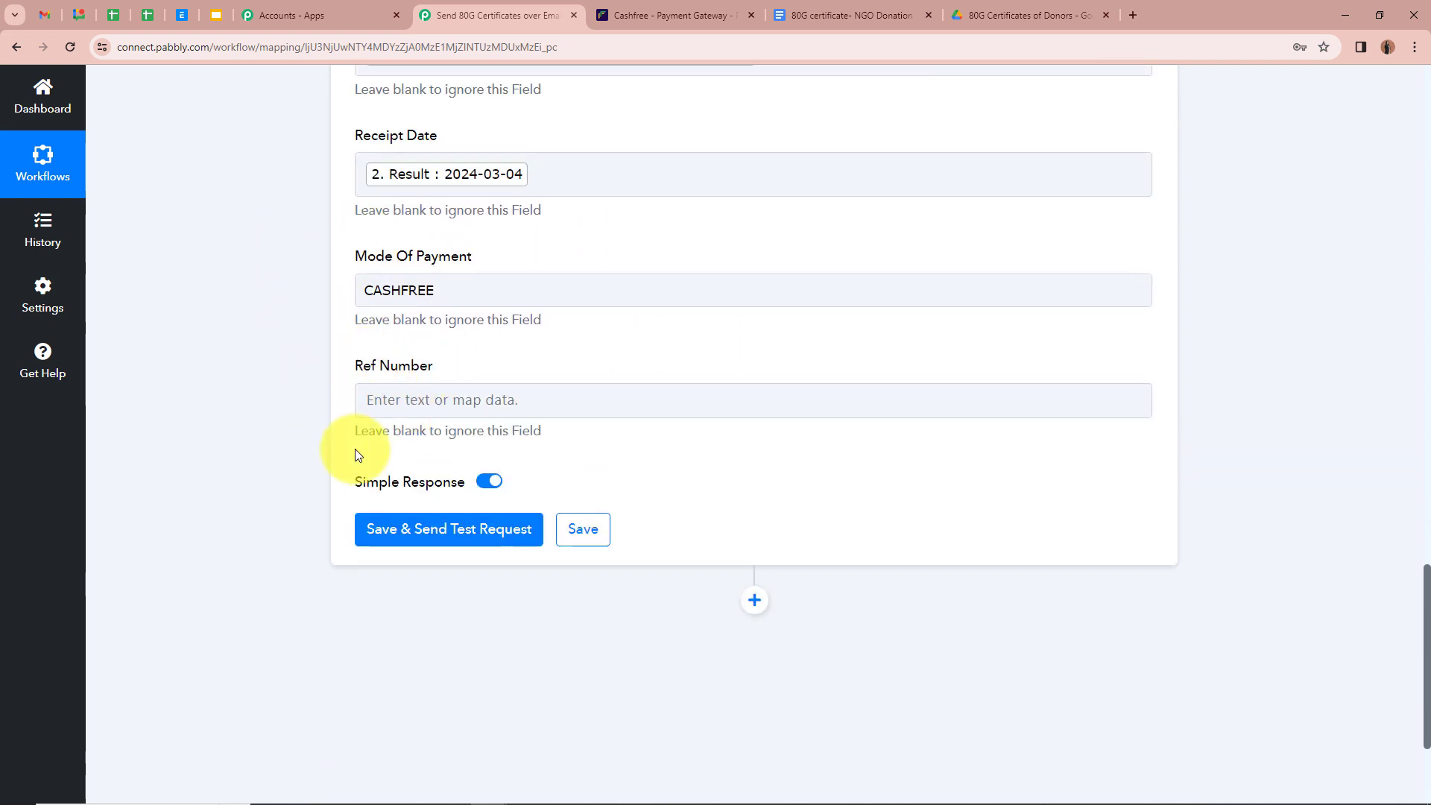
{"action": "left_click", "coordinate": [467, 406]}
{"action": "type", "text": "cashfree_"}
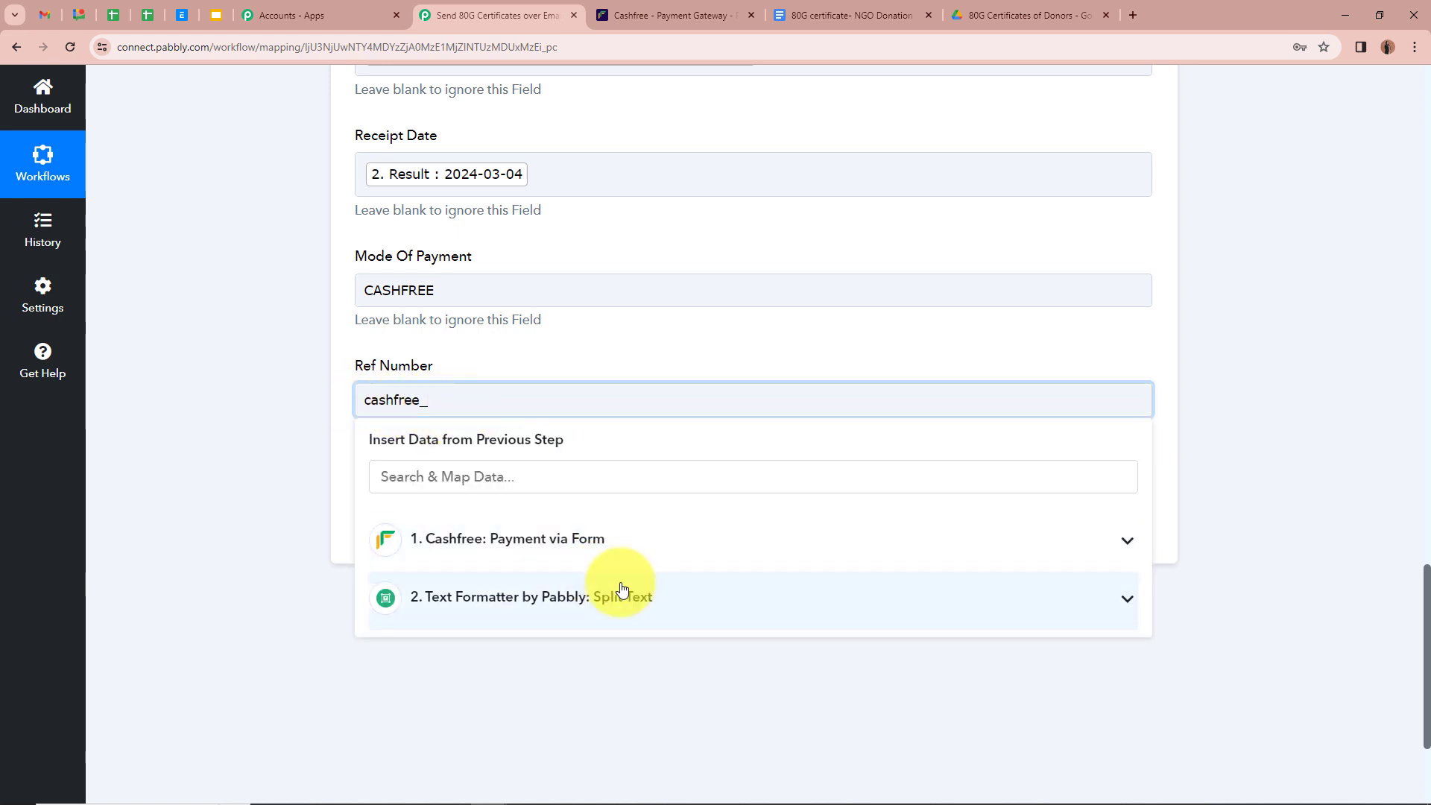
{"action": "left_click", "coordinate": [628, 544]}
{"action": "scroll", "coordinate": [634, 671], "scroll_direction": "down", "scroll_amount": 5}
{"action": "scroll", "coordinate": [634, 701], "scroll_direction": "down", "scroll_amount": 2}
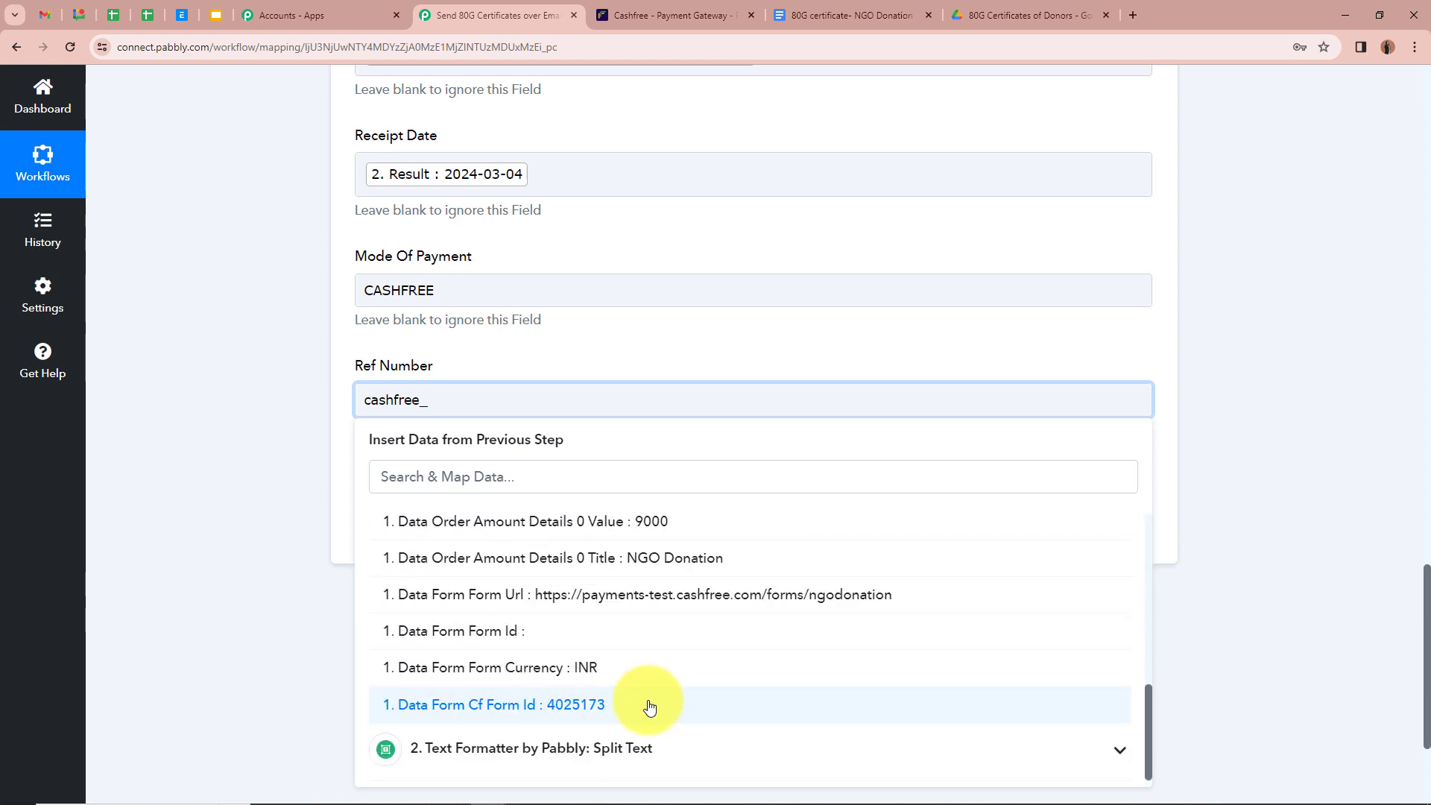
{"action": "left_click", "coordinate": [660, 706]}
{"action": "left_click", "coordinate": [270, 402]}
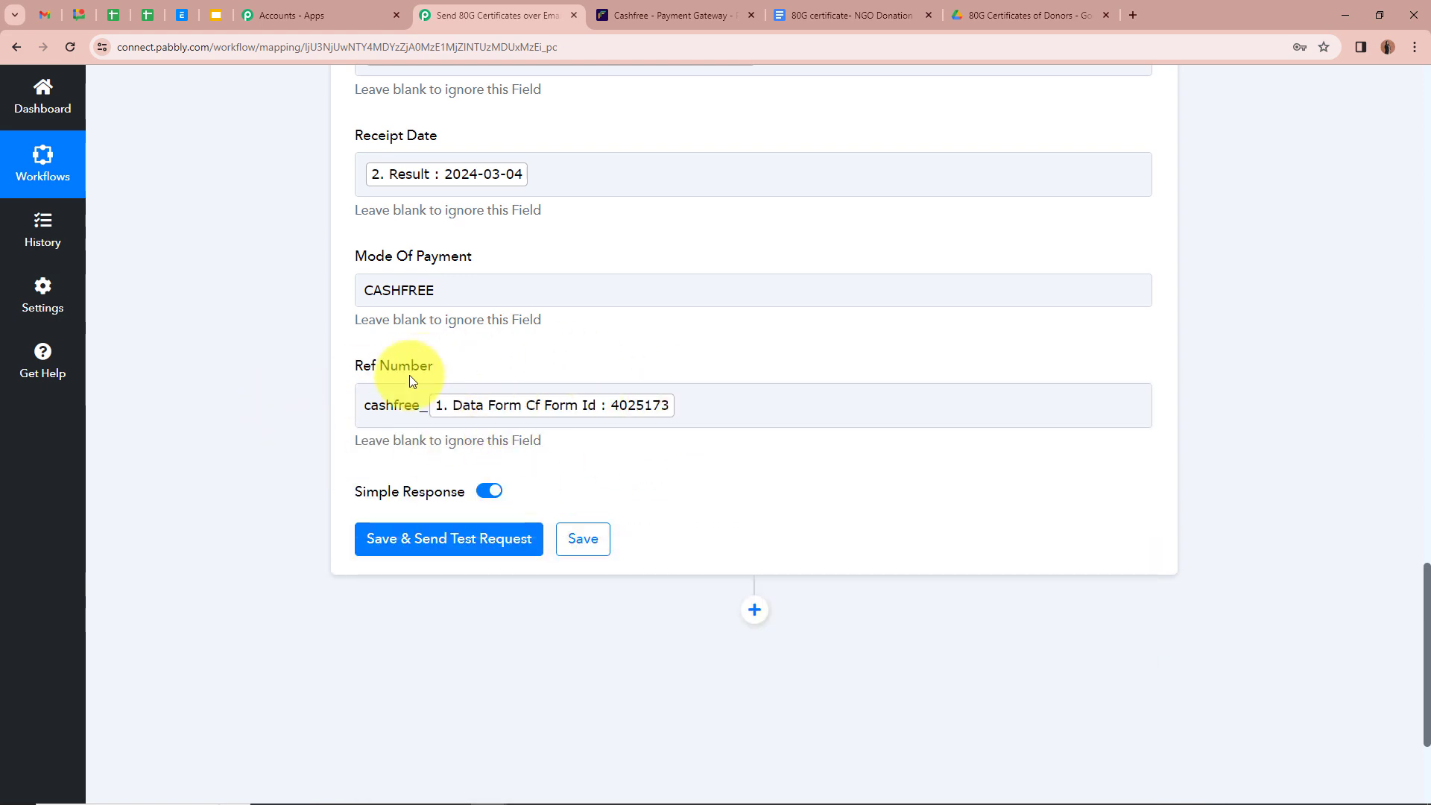
{"action": "left_click", "coordinate": [375, 405]}
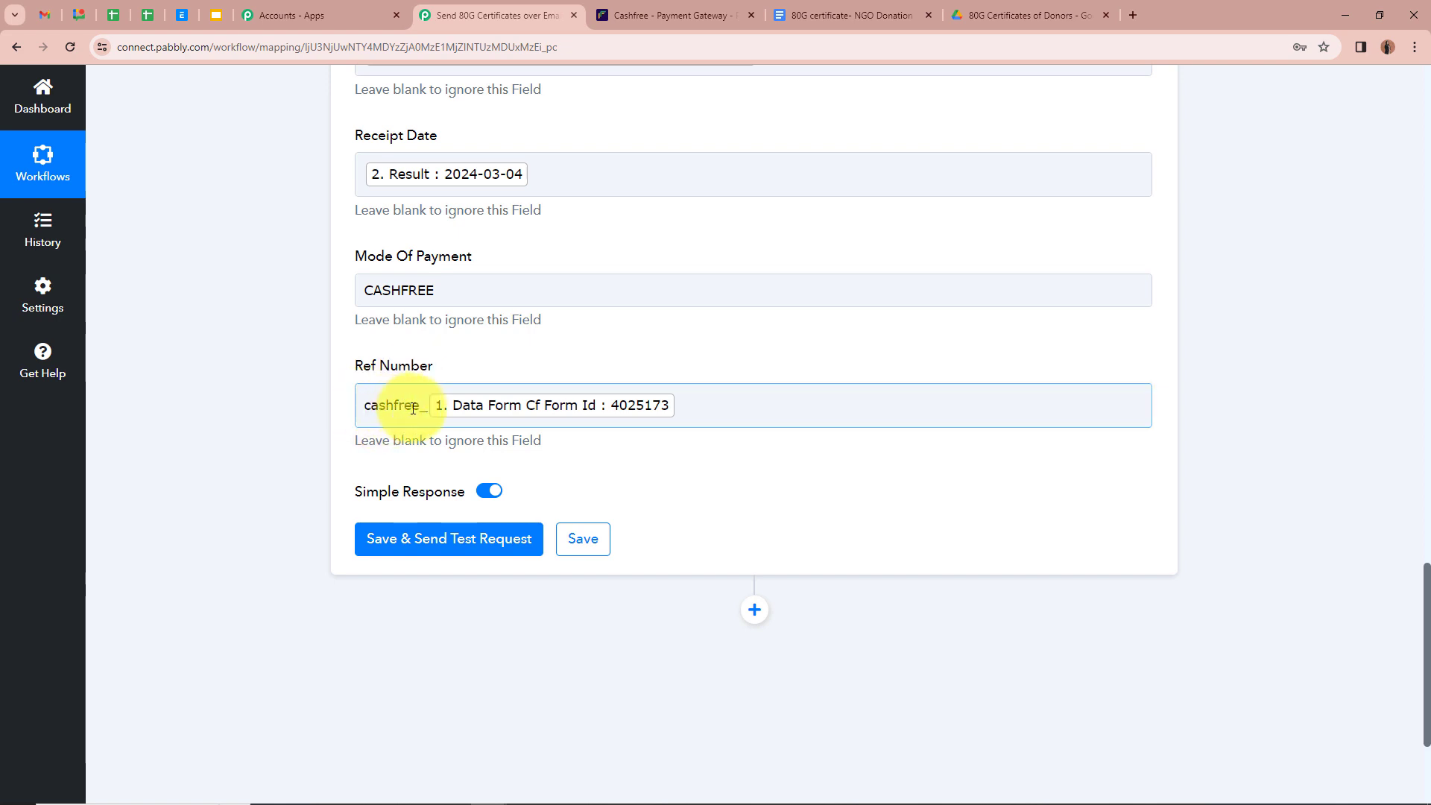
{"action": "left_click", "coordinate": [562, 377]}
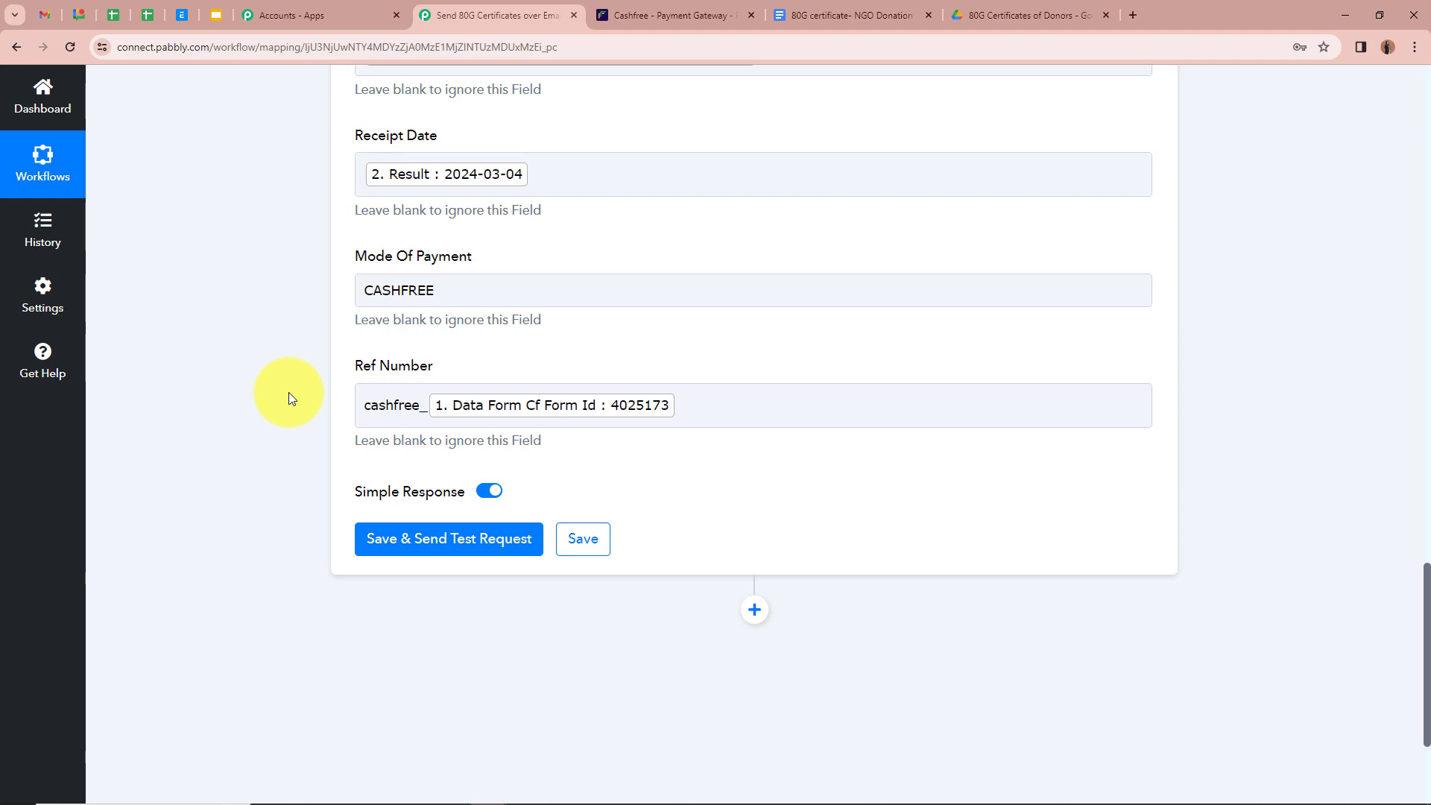
{"action": "scroll", "coordinate": [288, 392], "scroll_direction": "up", "scroll_amount": 10}
{"action": "scroll", "coordinate": [288, 373], "scroll_direction": "down", "scroll_amount": 6}
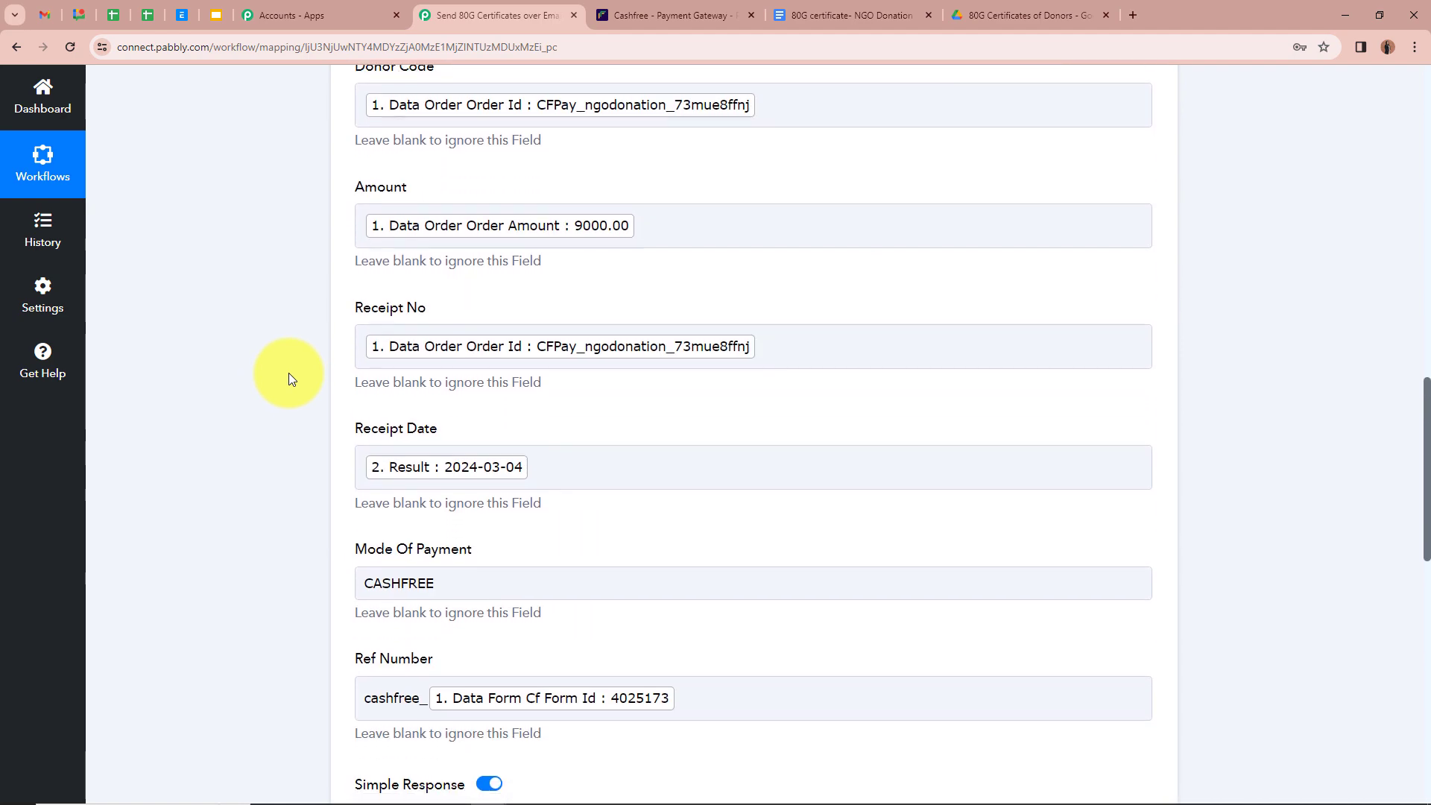
{"action": "scroll", "coordinate": [288, 373], "scroll_direction": "down", "scroll_amount": 5}
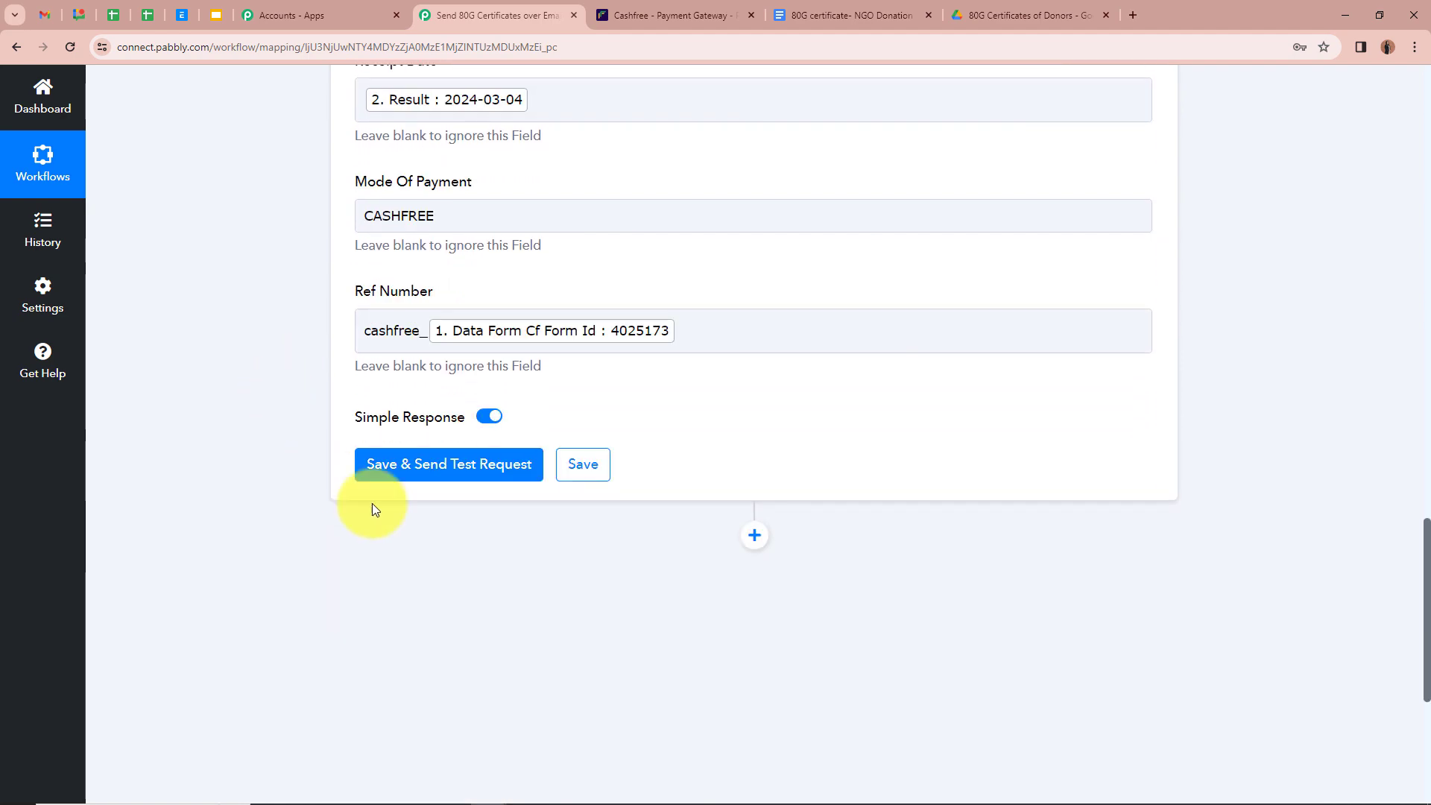
Step: Save and test the Google Docs certificate step, then review the returned DocumentId
{"action": "left_click", "coordinate": [452, 474]}
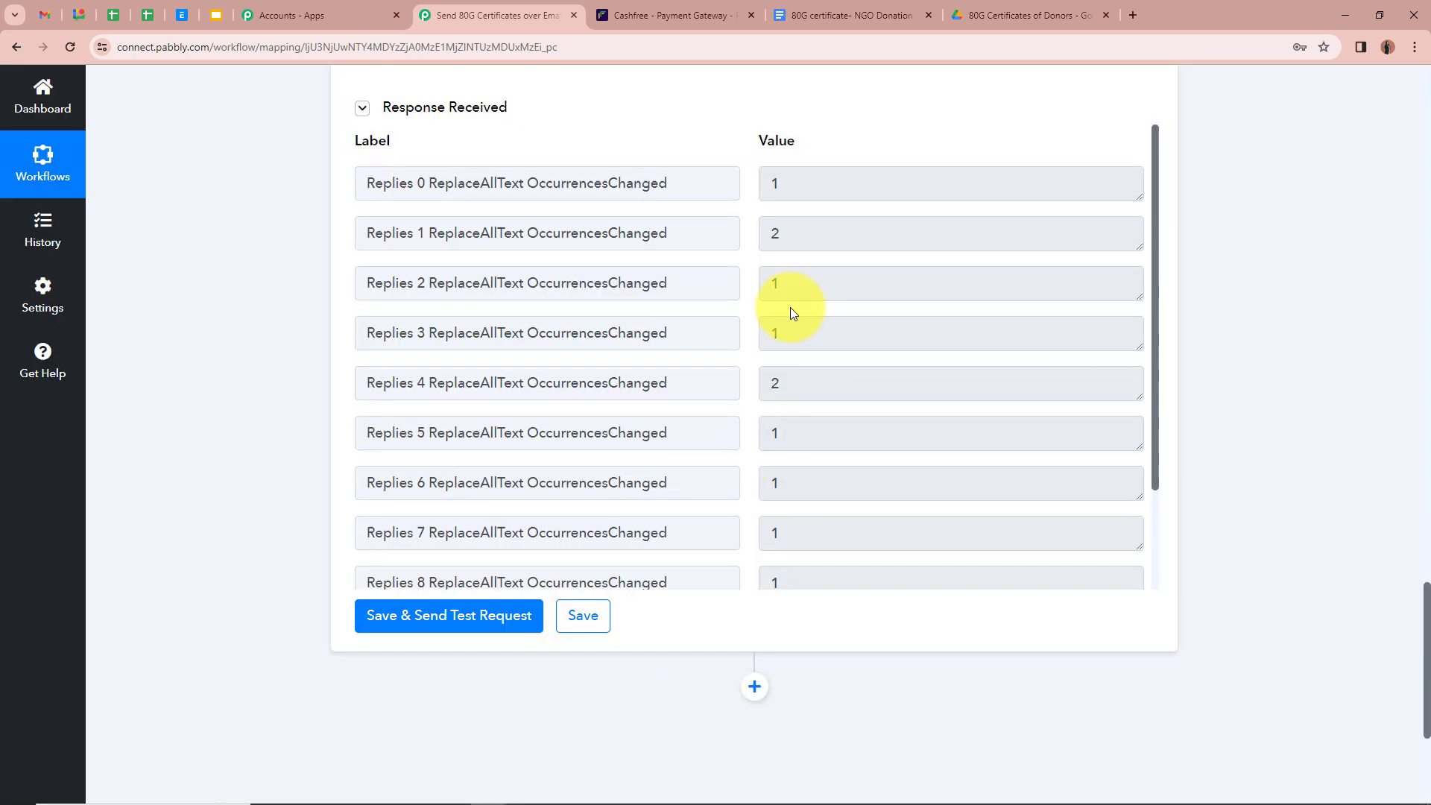
{"action": "scroll", "coordinate": [790, 307], "scroll_direction": "down", "scroll_amount": 2}
{"action": "scroll", "coordinate": [591, 479], "scroll_direction": "up", "scroll_amount": 2}
{"action": "scroll", "coordinate": [591, 473], "scroll_direction": "down", "scroll_amount": 2}
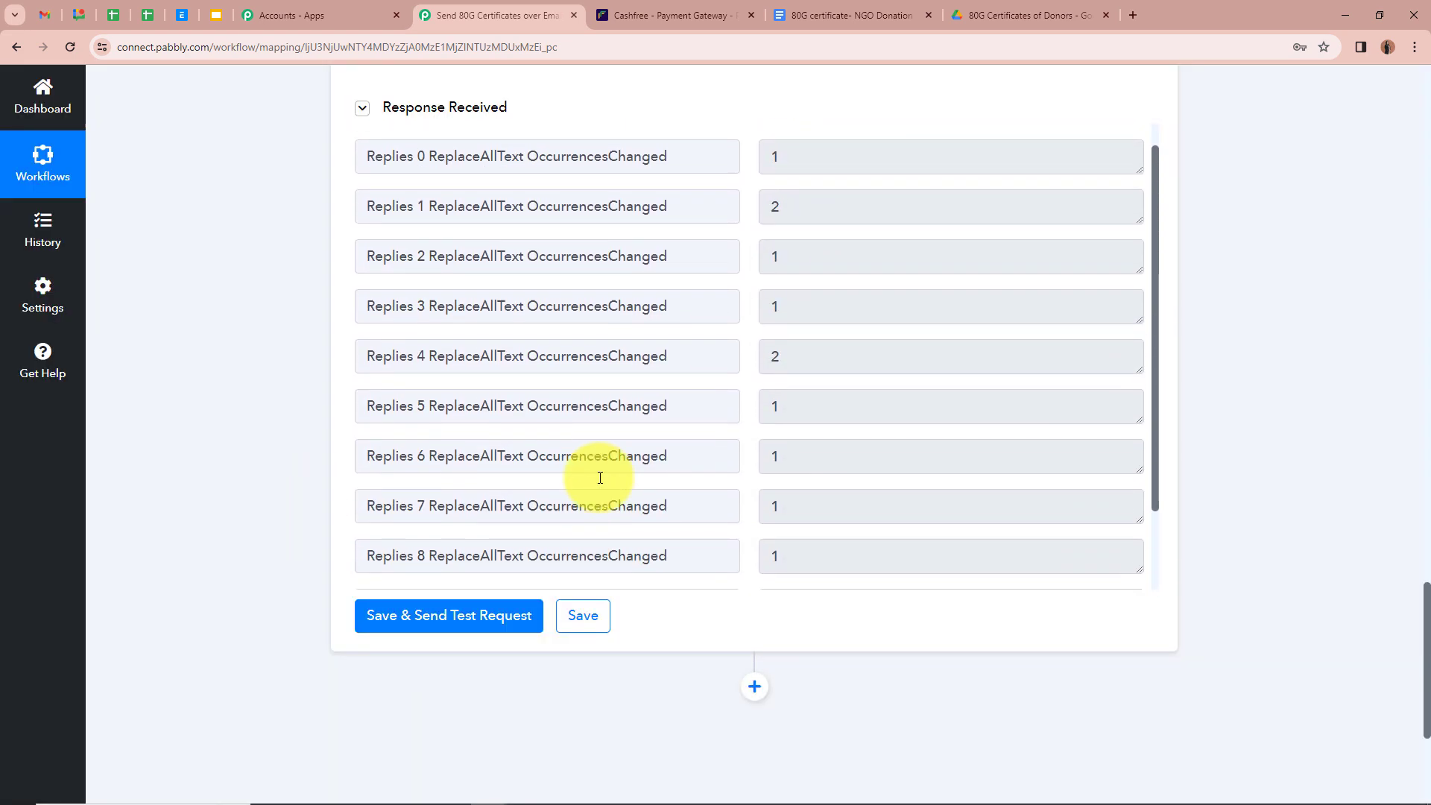
{"action": "left_click_drag", "start_coordinate": [463, 559], "coordinate": [1086, 549]}
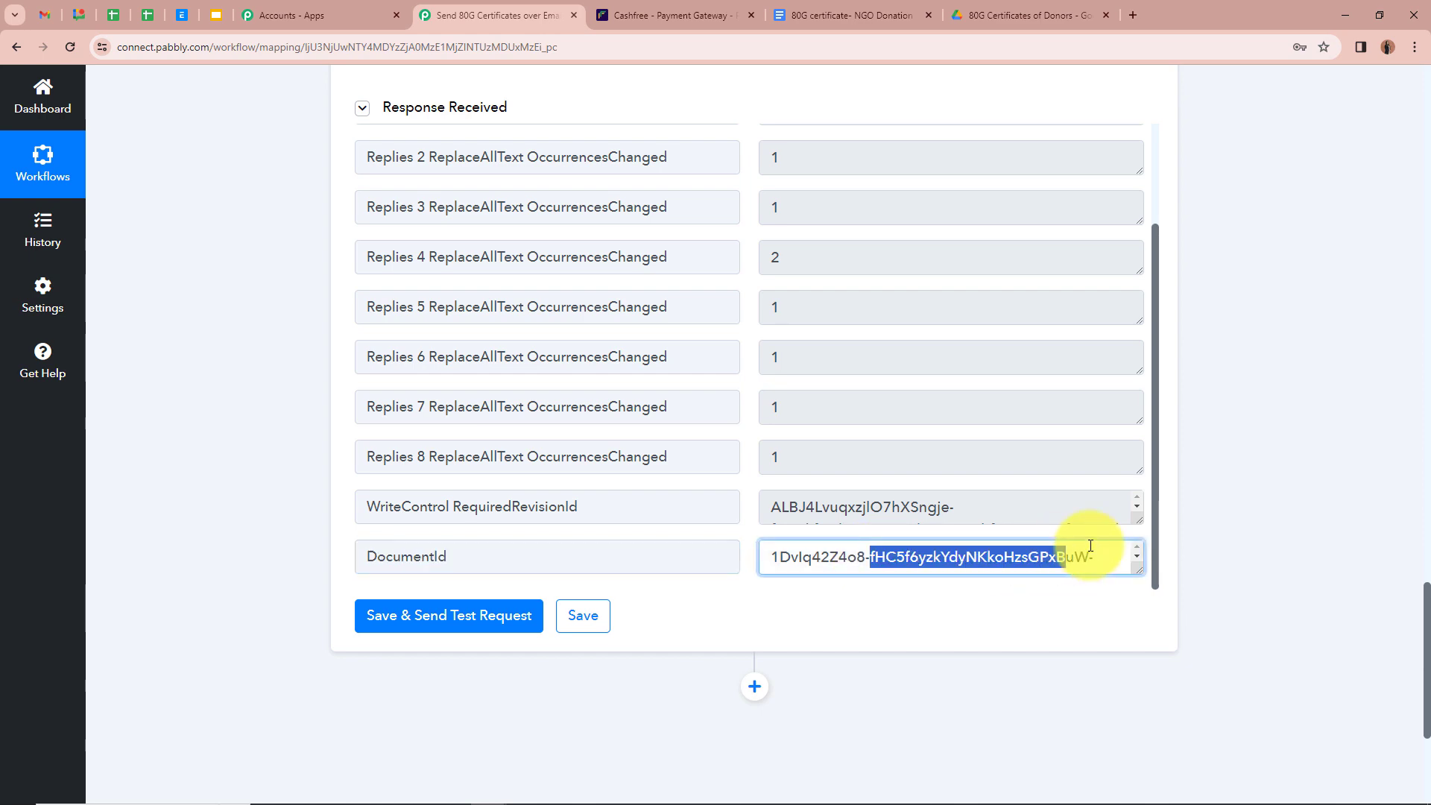
{"action": "left_click", "coordinate": [1086, 549]}
{"action": "left_click", "coordinate": [147, 318]}
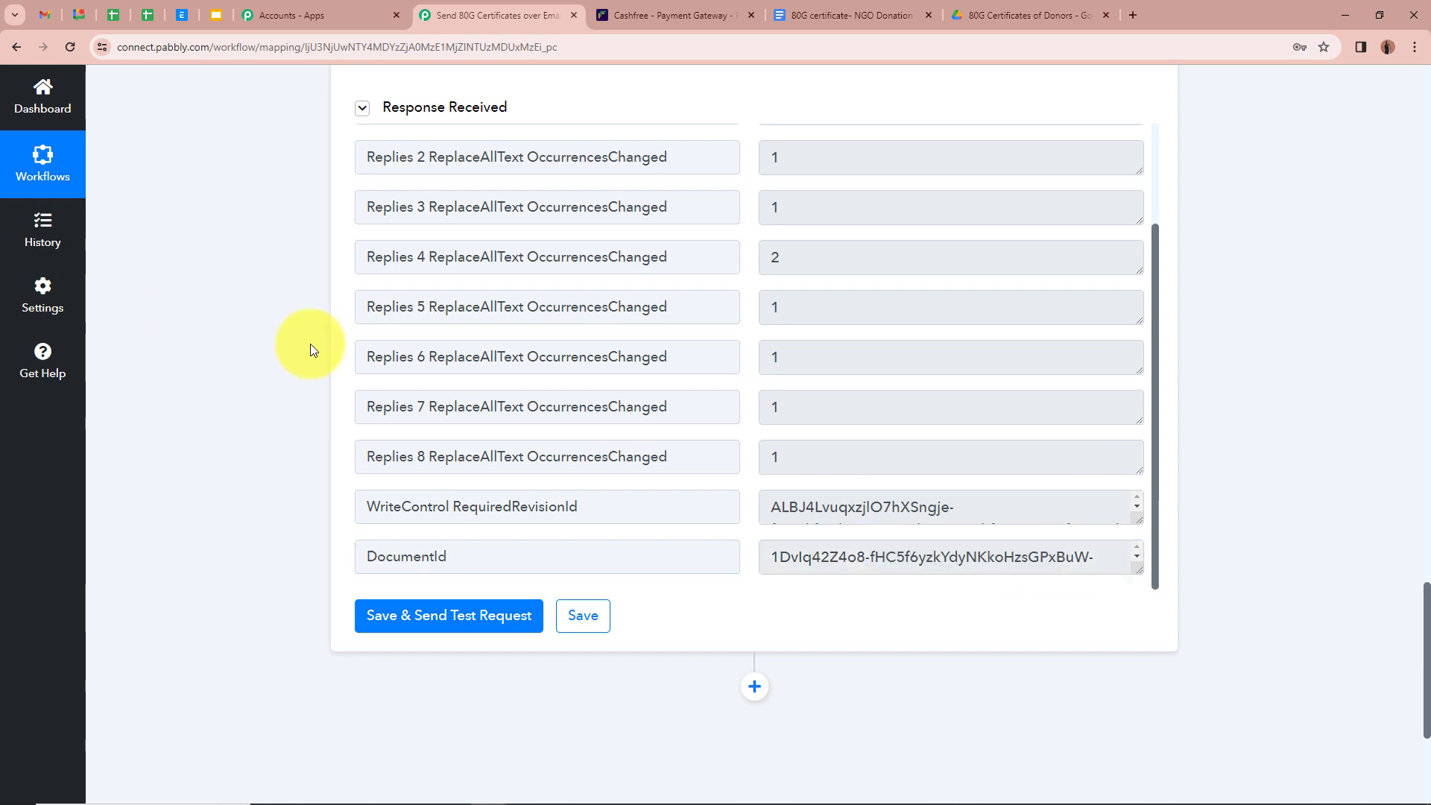
{"action": "scroll", "coordinate": [310, 343], "scroll_direction": "up", "scroll_amount": 8}
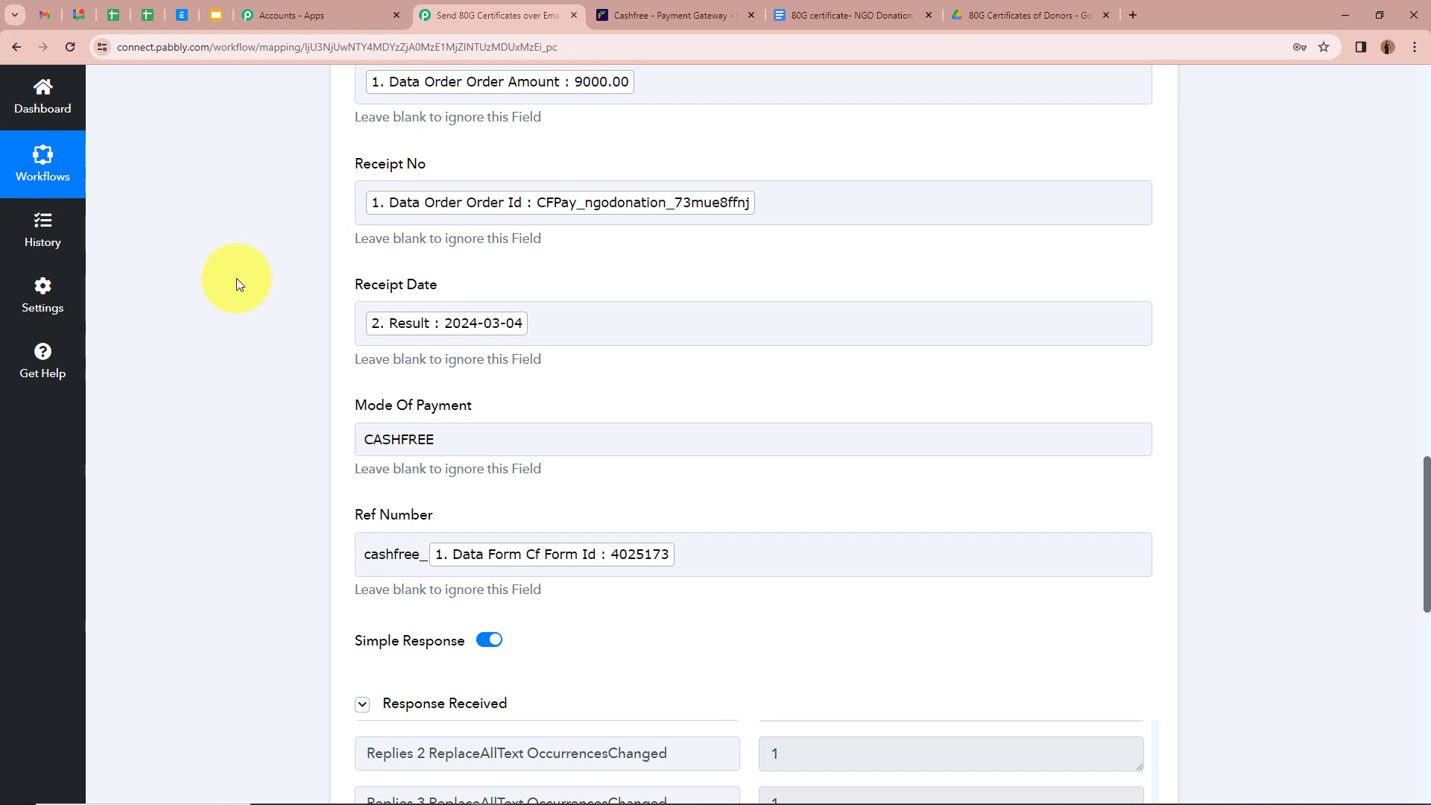
Step: Open 'Test Account 123- 80G Certificate' from the donor certificates Drive folder
{"action": "left_click", "coordinate": [1052, 10]}
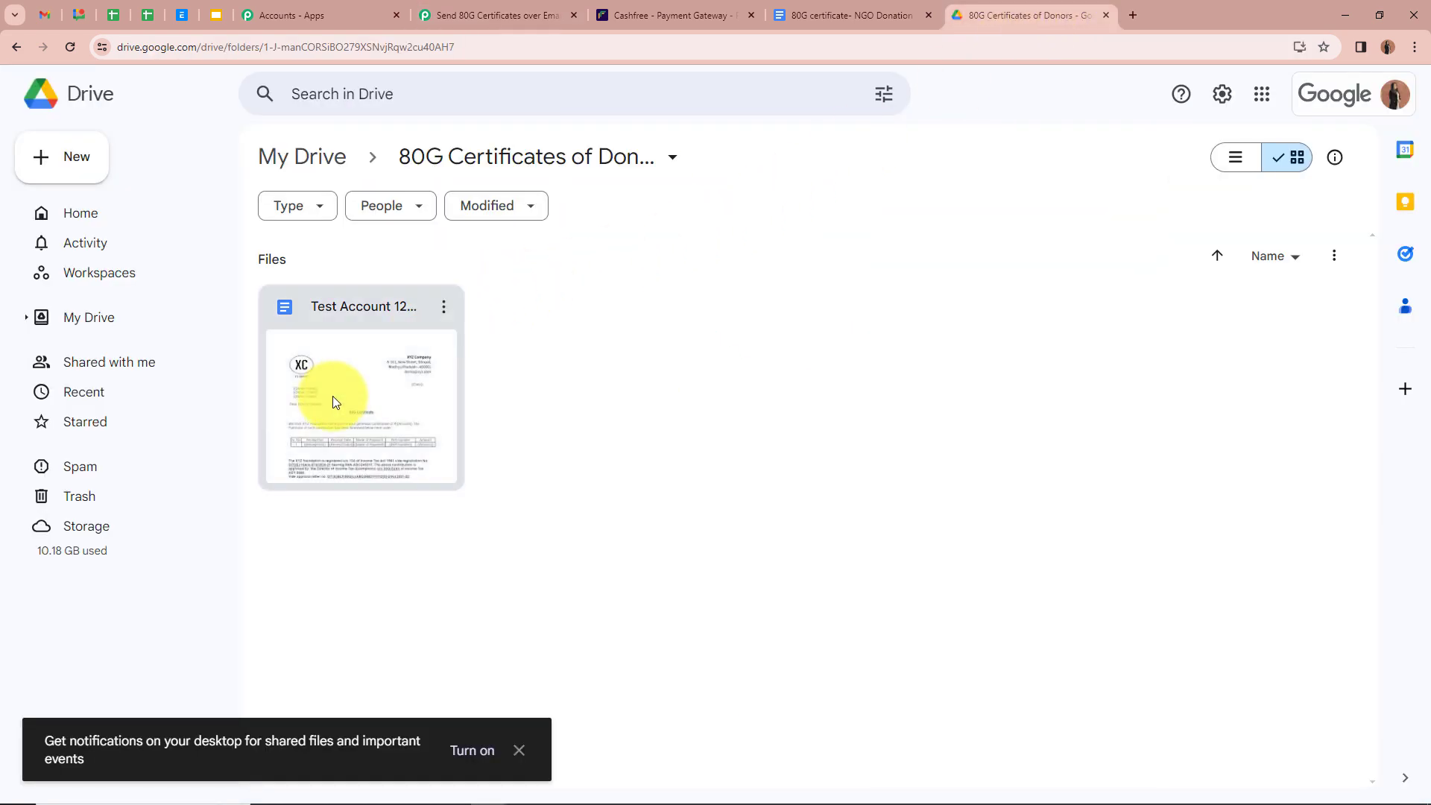
{"action": "double_click", "coordinate": [375, 415]}
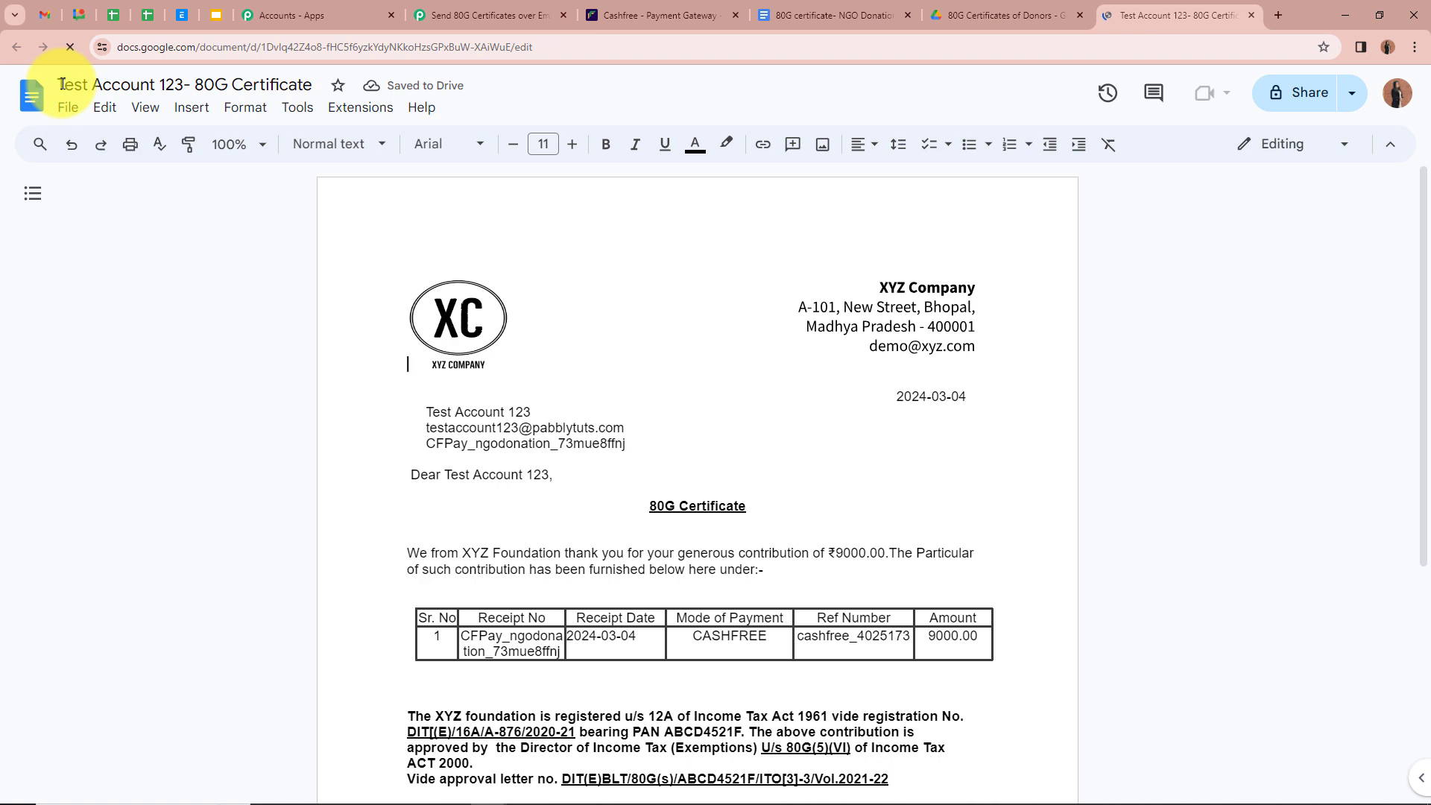
{"action": "left_click_drag", "start_coordinate": [62, 85], "coordinate": [288, 112]}
Step: Review the generated certificate's logo, recipient lines and filled-in values
{"action": "left_click", "coordinate": [198, 236]}
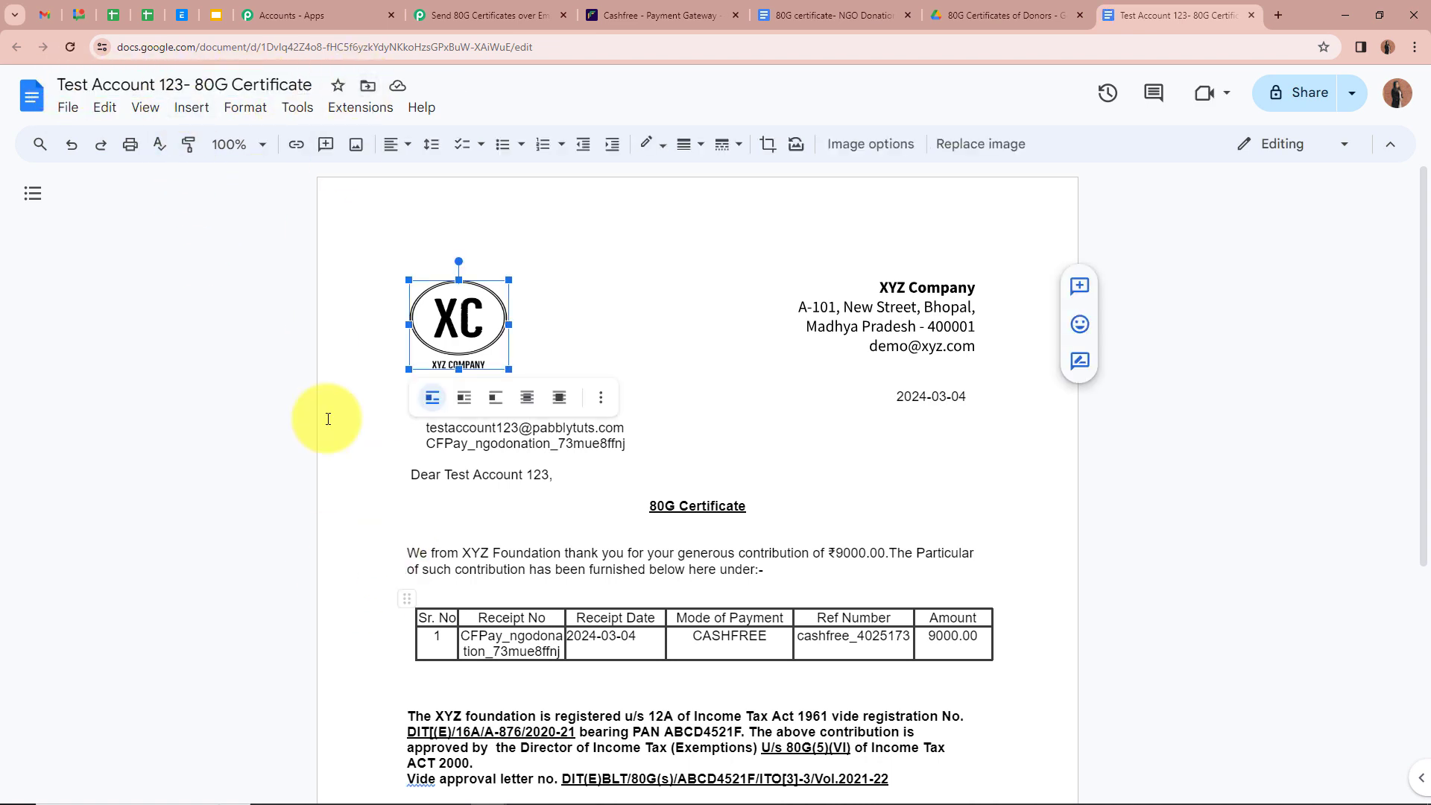
{"action": "left_click", "coordinate": [189, 393]}
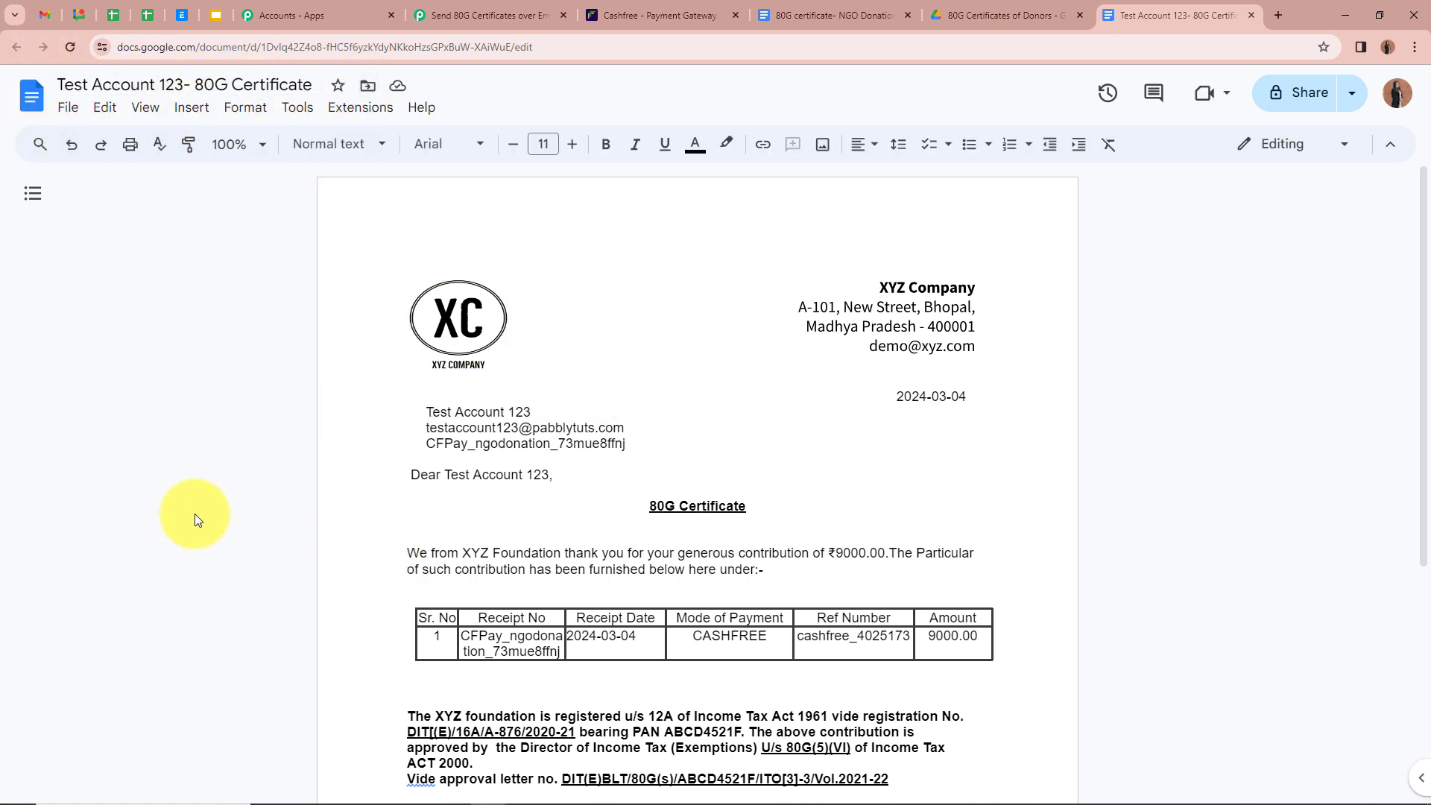
{"action": "scroll", "coordinate": [872, 457], "scroll_direction": "down", "scroll_amount": 3}
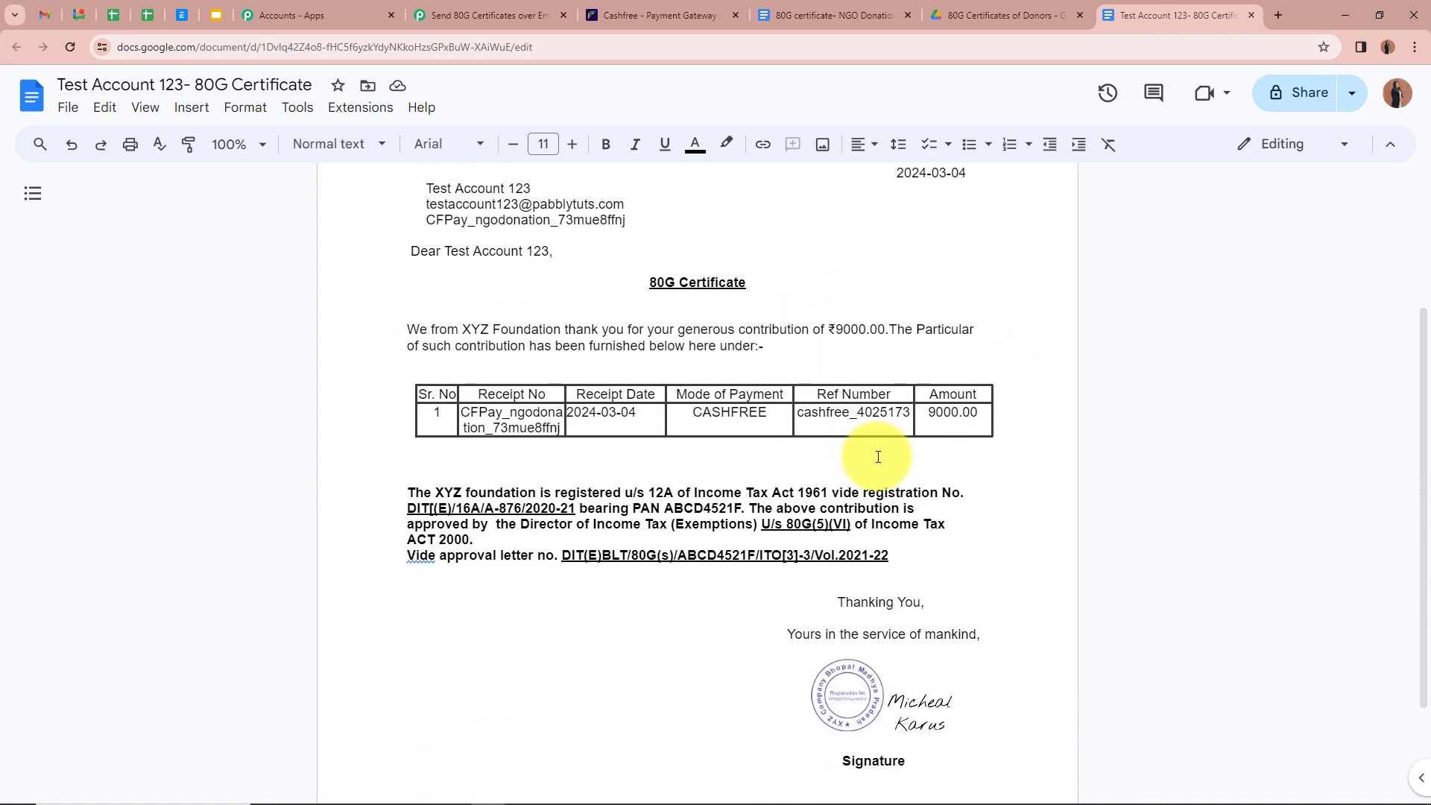
{"action": "scroll", "coordinate": [878, 457], "scroll_direction": "up", "scroll_amount": 3}
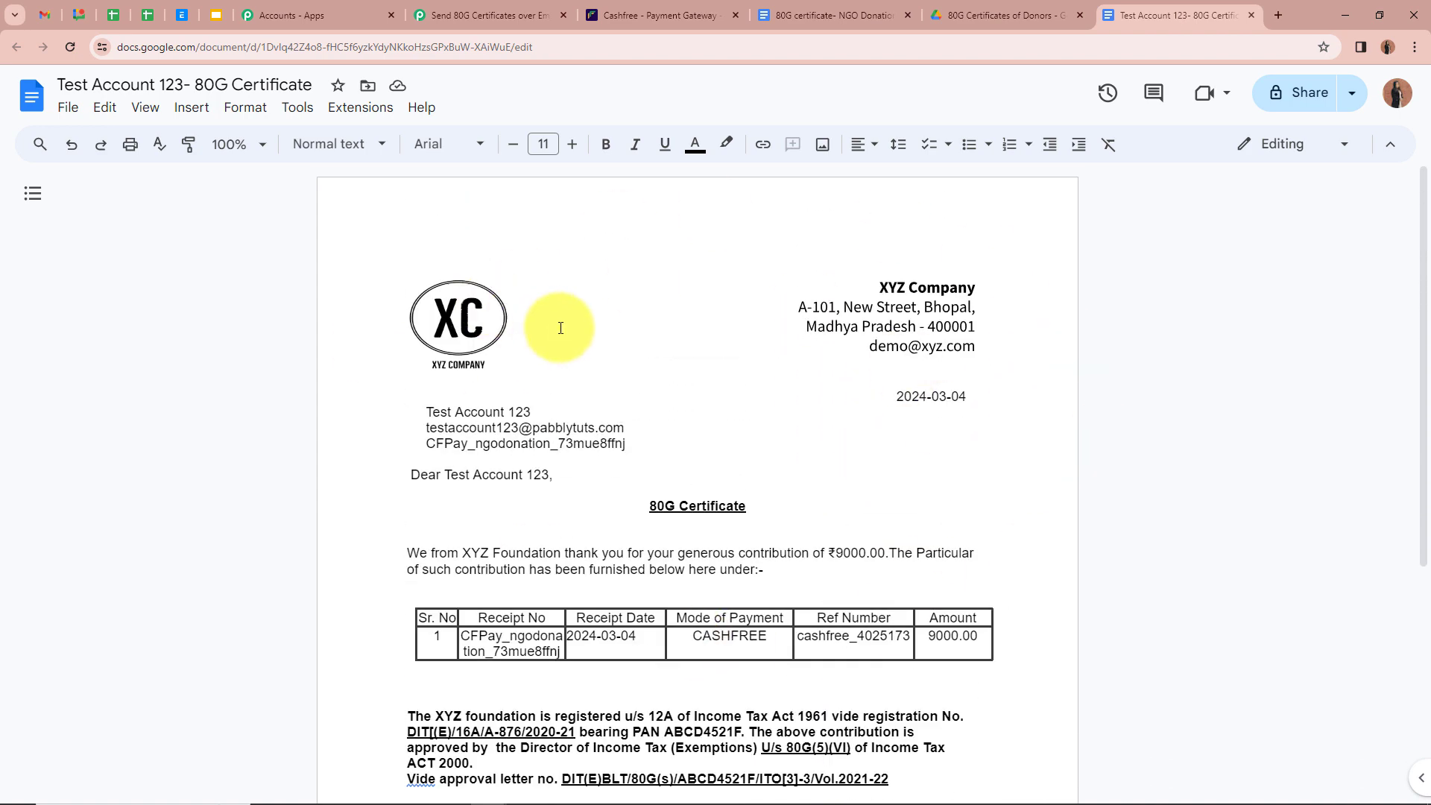
{"action": "scroll", "coordinate": [561, 328], "scroll_direction": "down", "scroll_amount": 5}
{"action": "scroll", "coordinate": [558, 324], "scroll_direction": "up", "scroll_amount": 5}
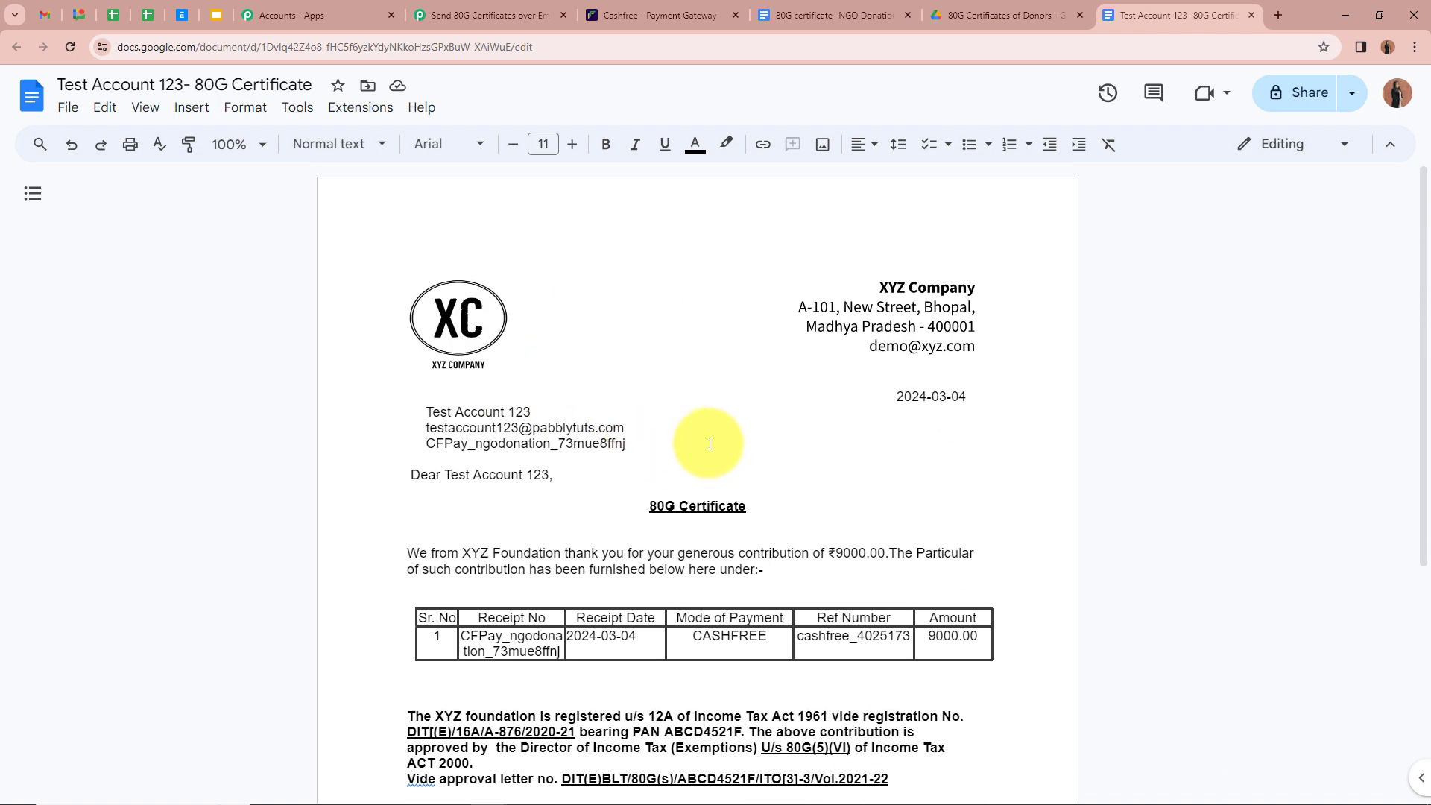
{"action": "left_click_drag", "start_coordinate": [435, 409], "coordinate": [716, 458]}
{"action": "left_click", "coordinate": [888, 485]}
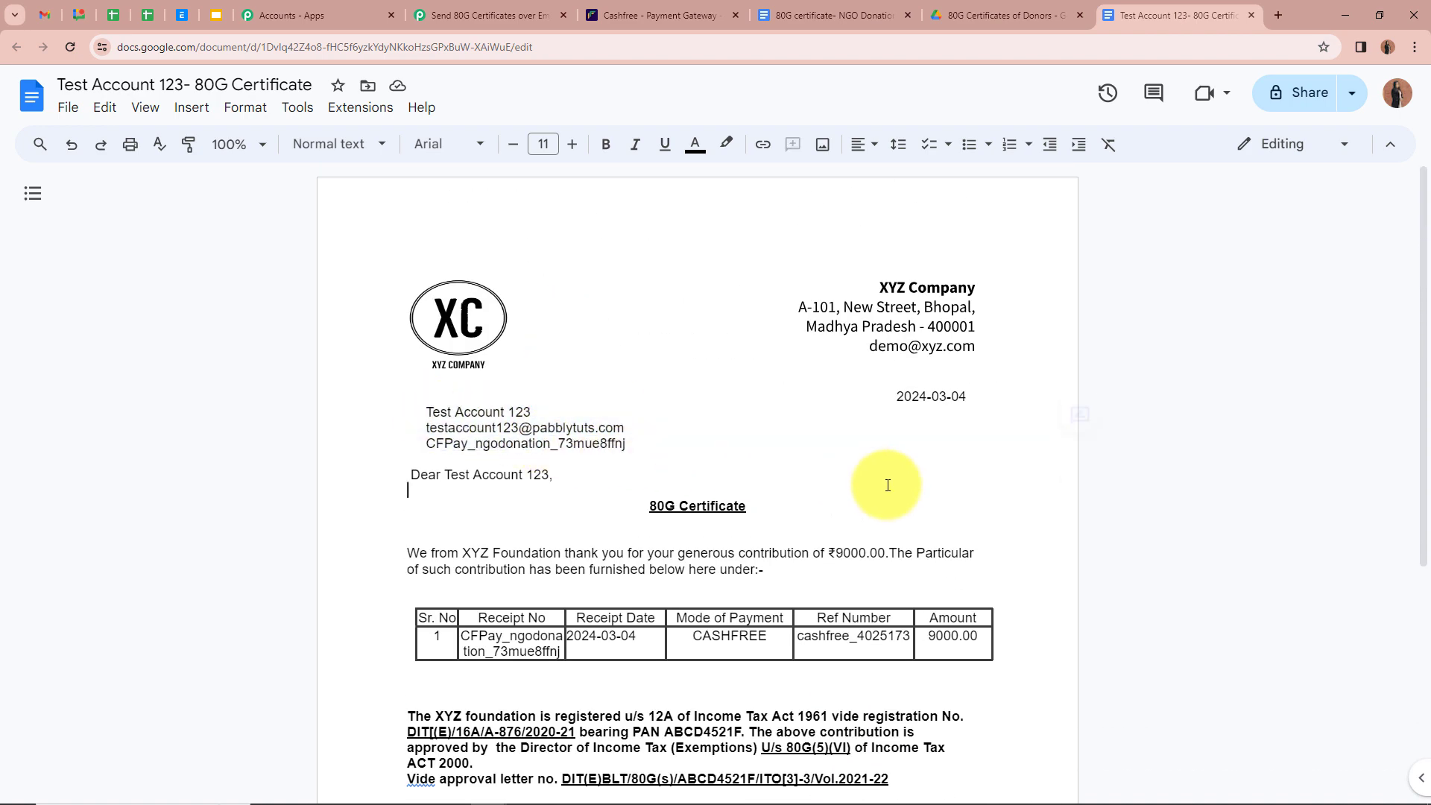
{"action": "scroll", "coordinate": [447, 484], "scroll_direction": "down", "scroll_amount": 3}
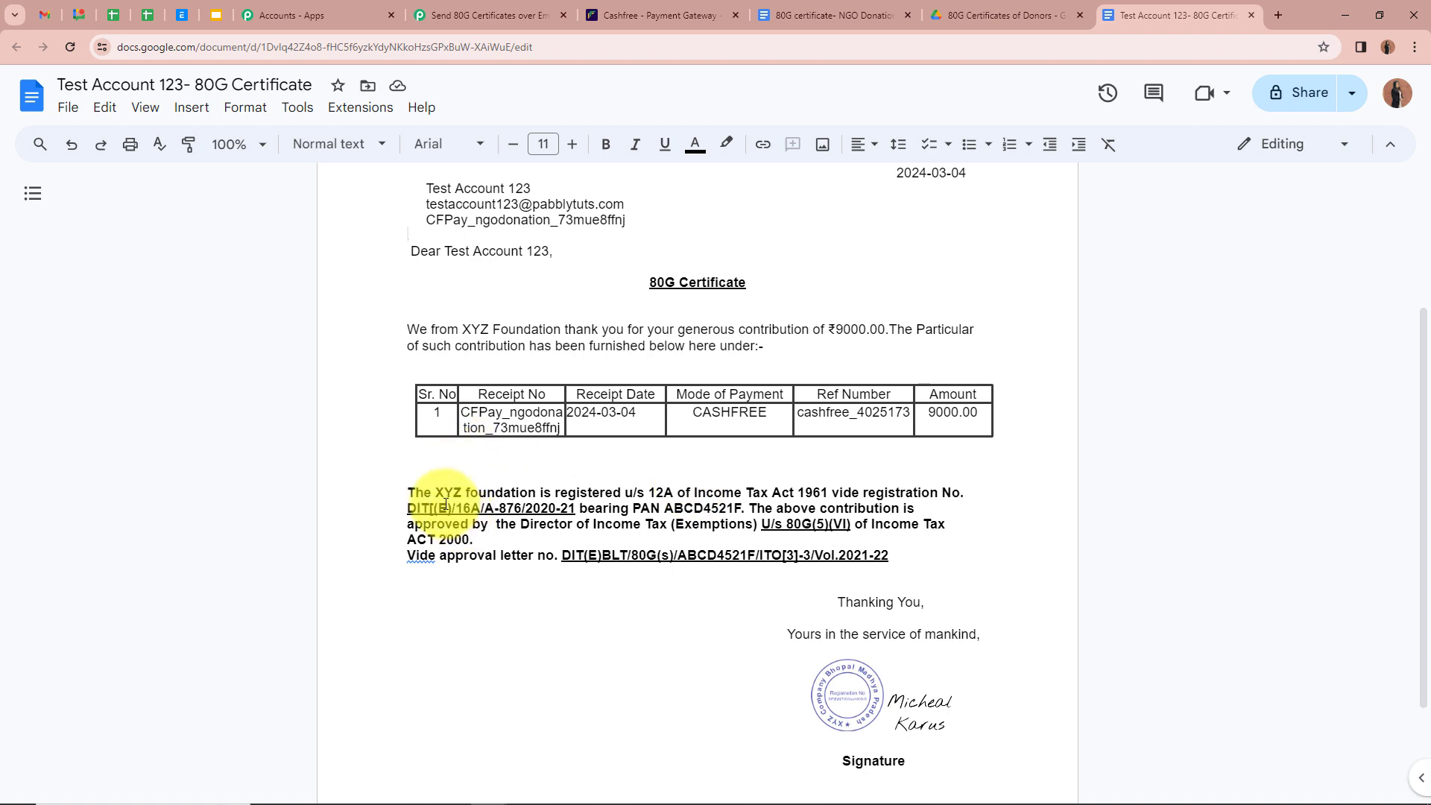
{"action": "scroll", "coordinate": [445, 504], "scroll_direction": "up", "scroll_amount": 3}
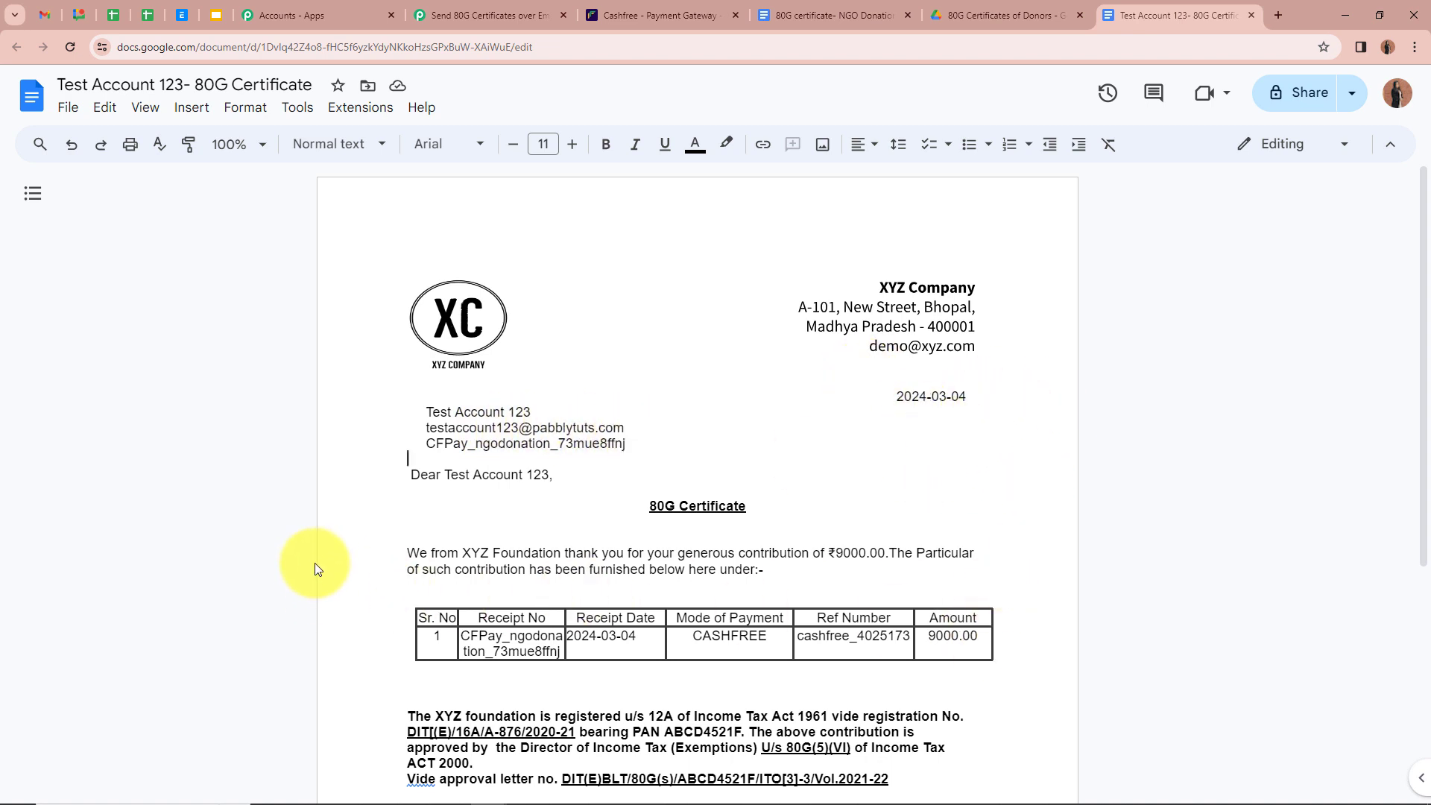
Step: Collapse the Google Docs action step in the Pabbly workflow
{"action": "left_click", "coordinate": [477, 15]}
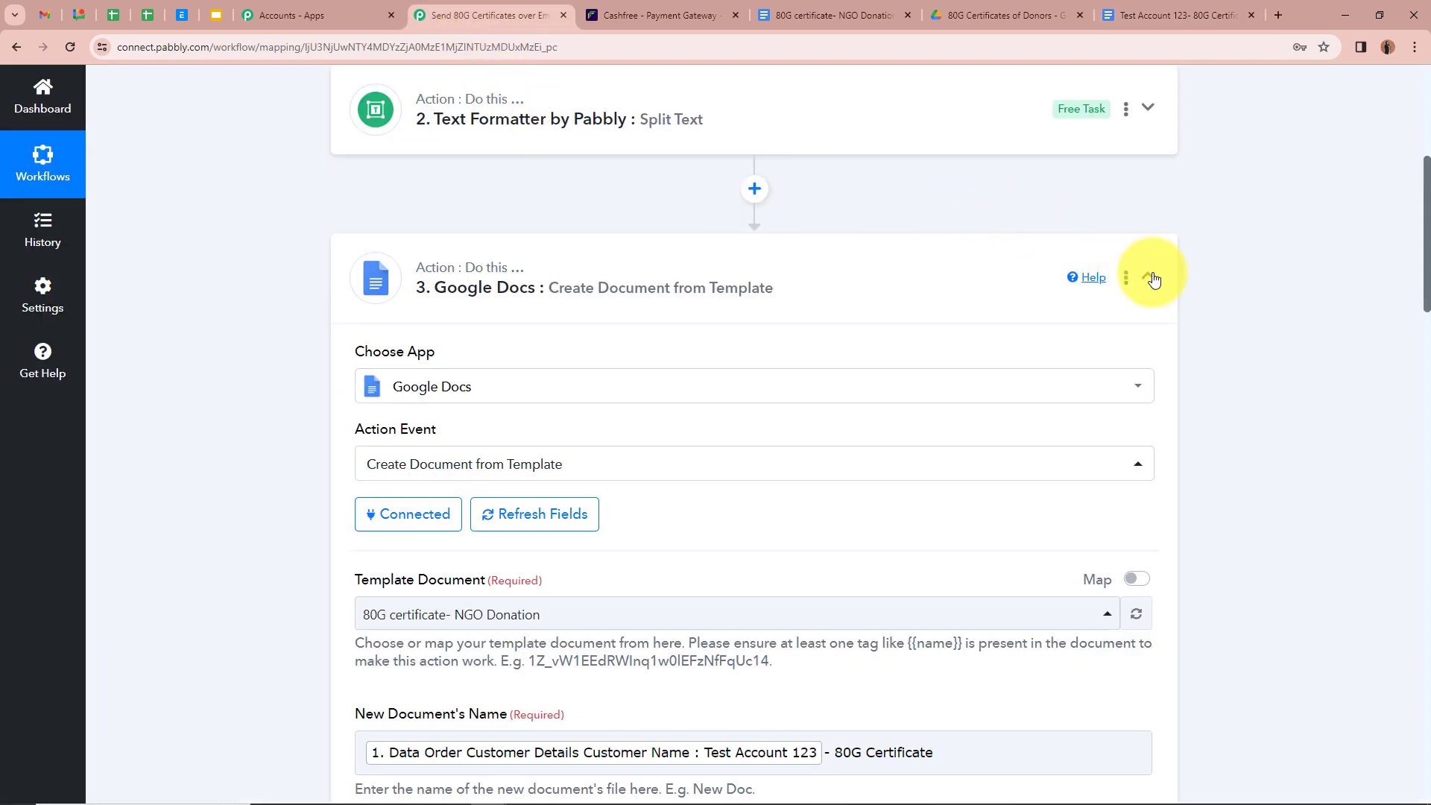
{"action": "left_click", "coordinate": [1148, 277]}
{"action": "left_click", "coordinate": [1205, 6]}
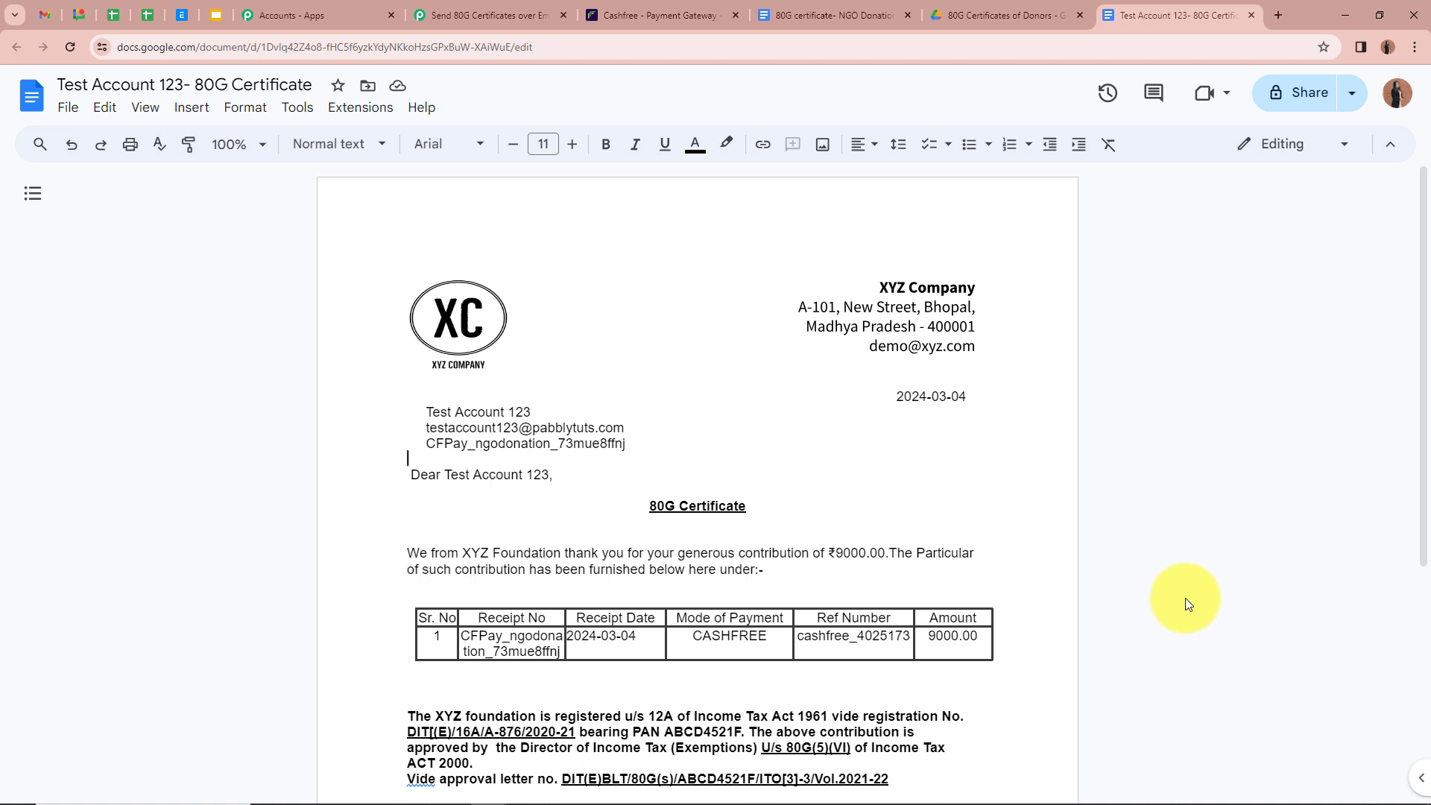
{"action": "left_click", "coordinate": [518, 6]}
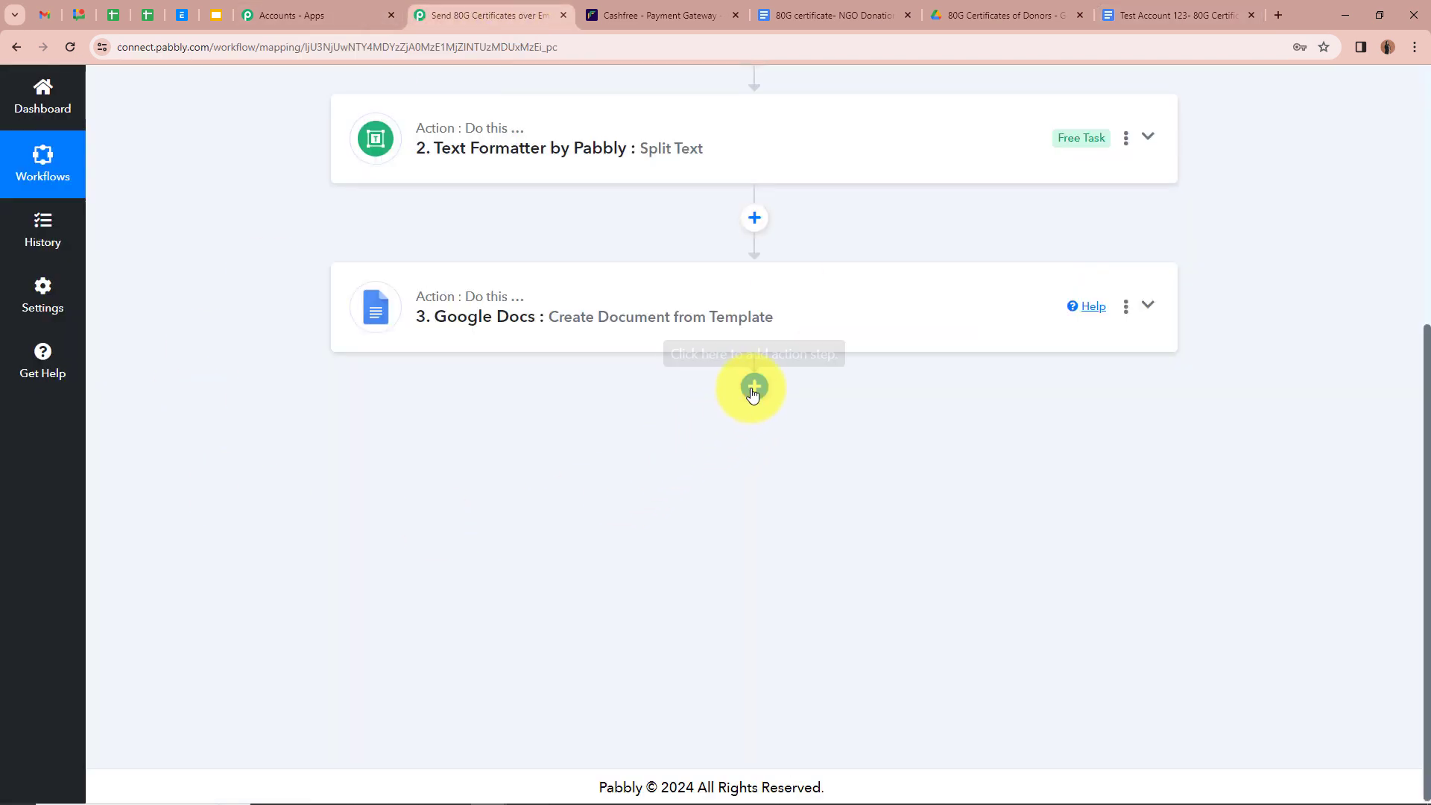
Step: Add a Google Drive action after step 3 with the 'Share a File With Anyone' event
{"action": "left_click", "coordinate": [755, 386]}
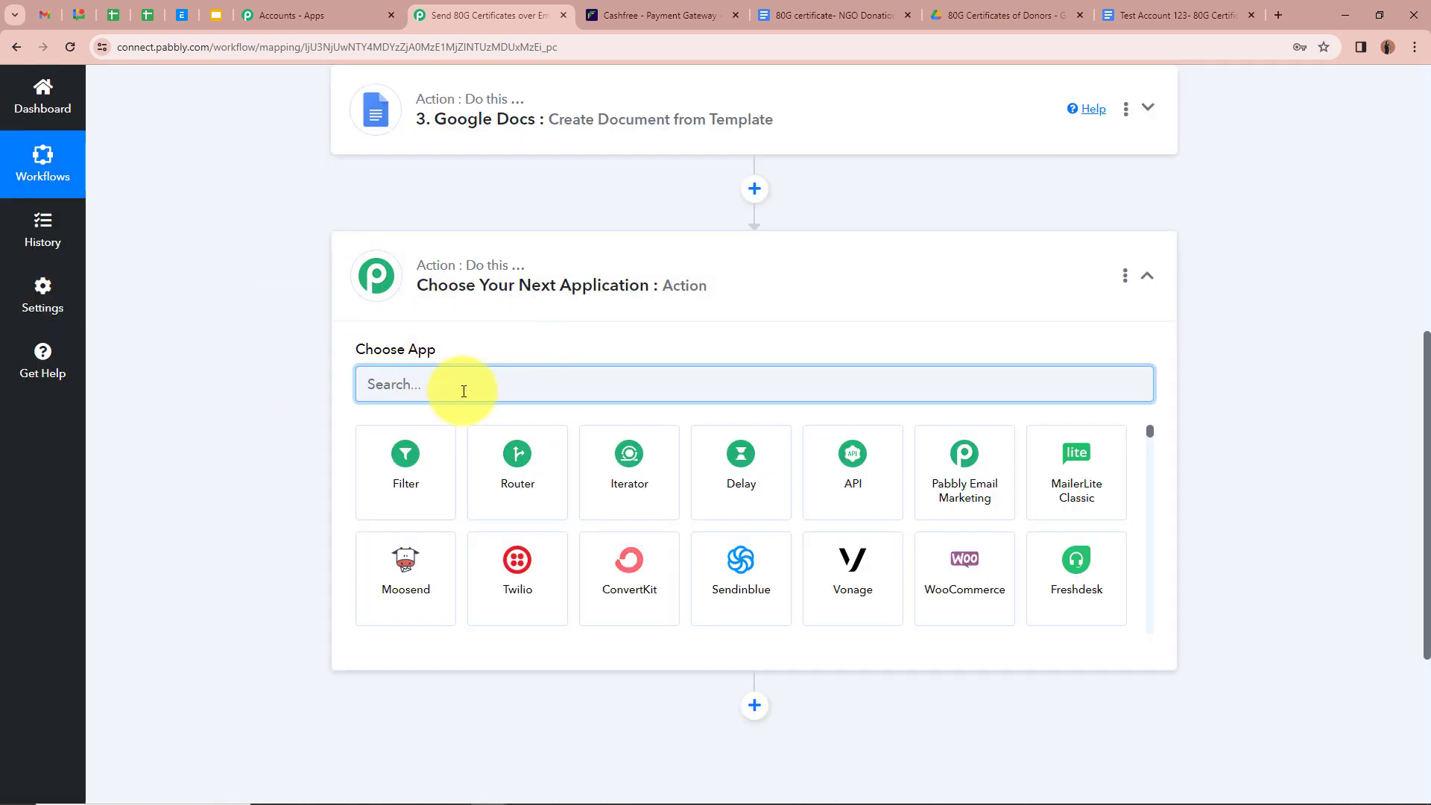
{"action": "type", "text": "goo"}
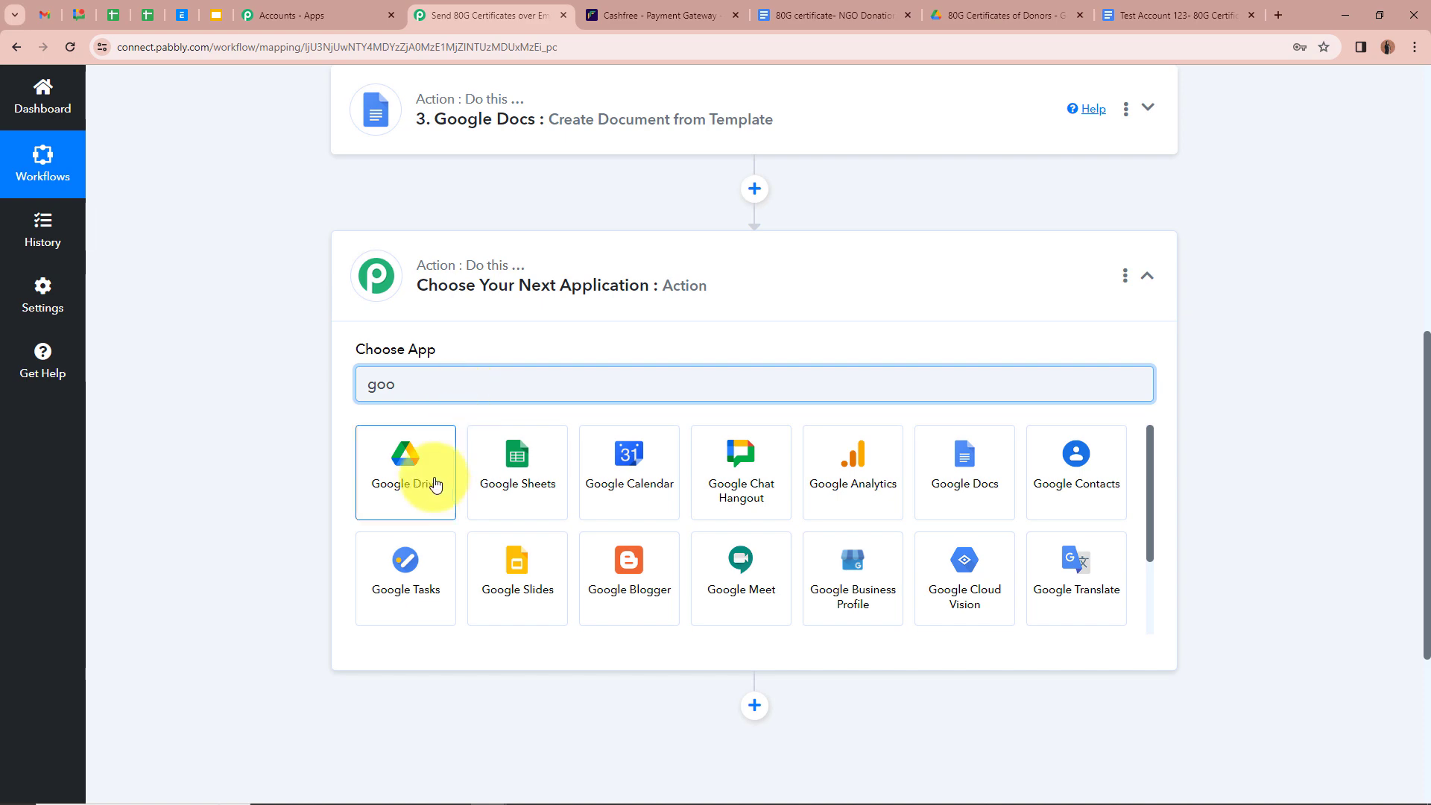
{"action": "left_click", "coordinate": [434, 484]}
{"action": "left_click", "coordinate": [476, 464]}
{"action": "scroll", "coordinate": [522, 339], "scroll_direction": "down", "scroll_amount": 2}
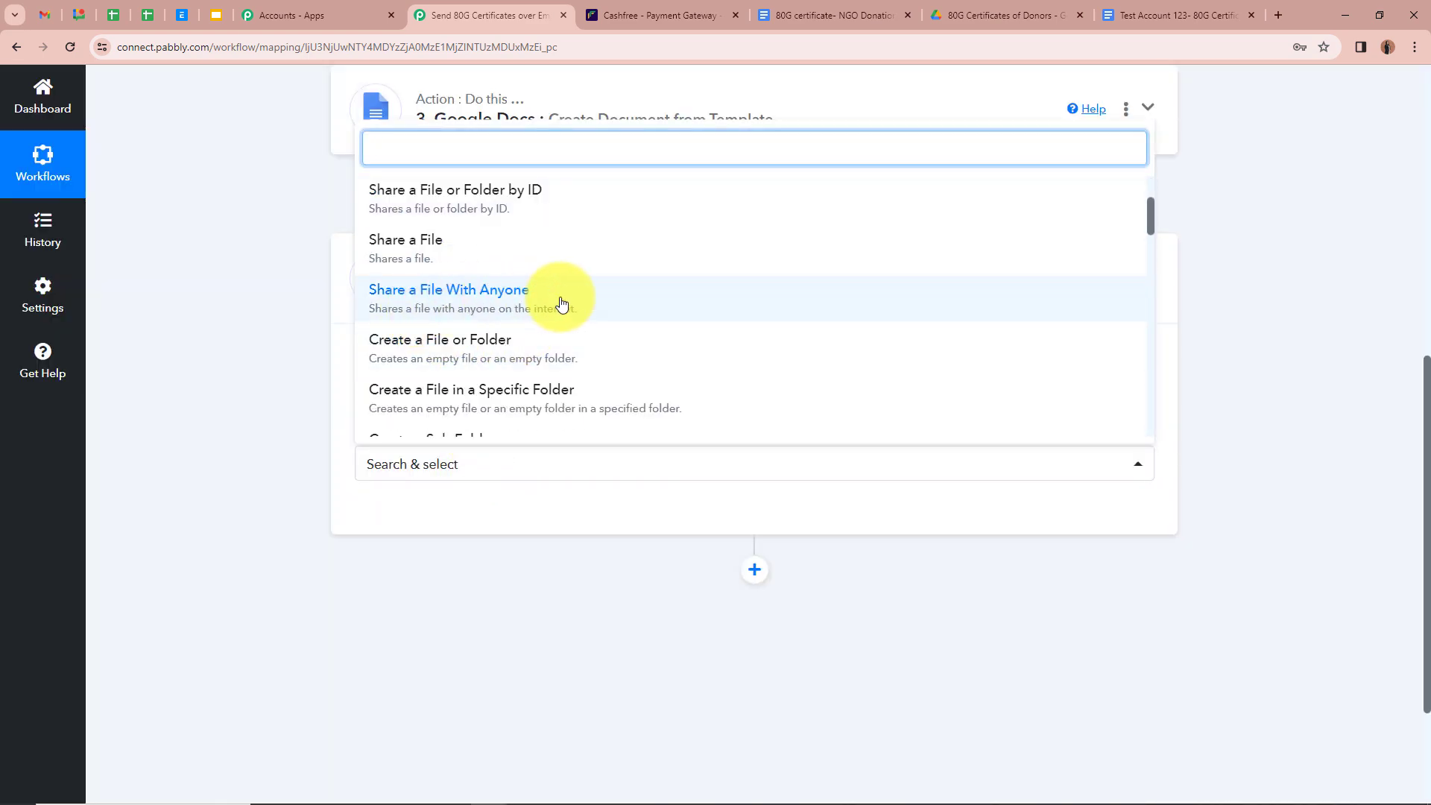
{"action": "left_click", "coordinate": [1181, 15]}
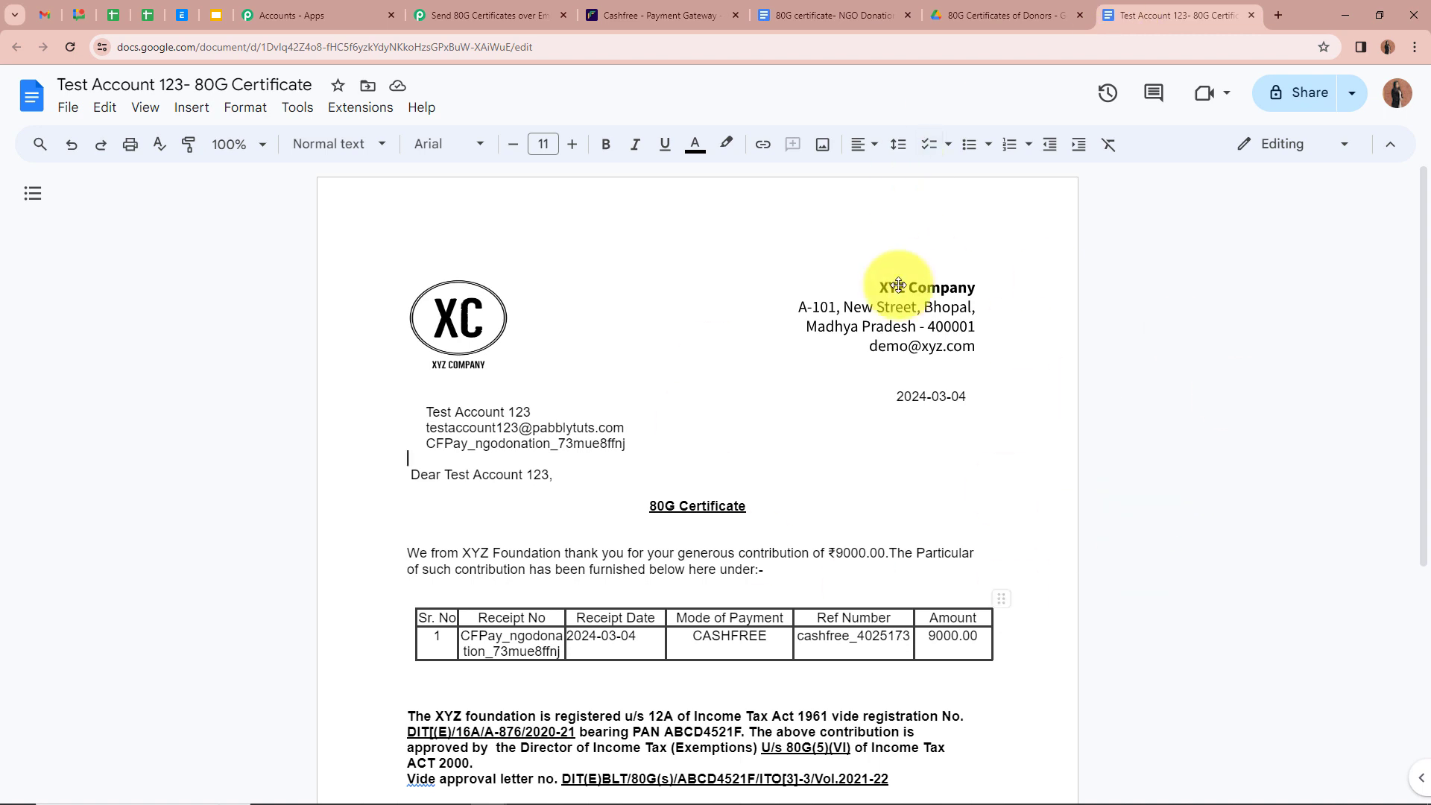
{"action": "left_click", "coordinate": [477, 15]}
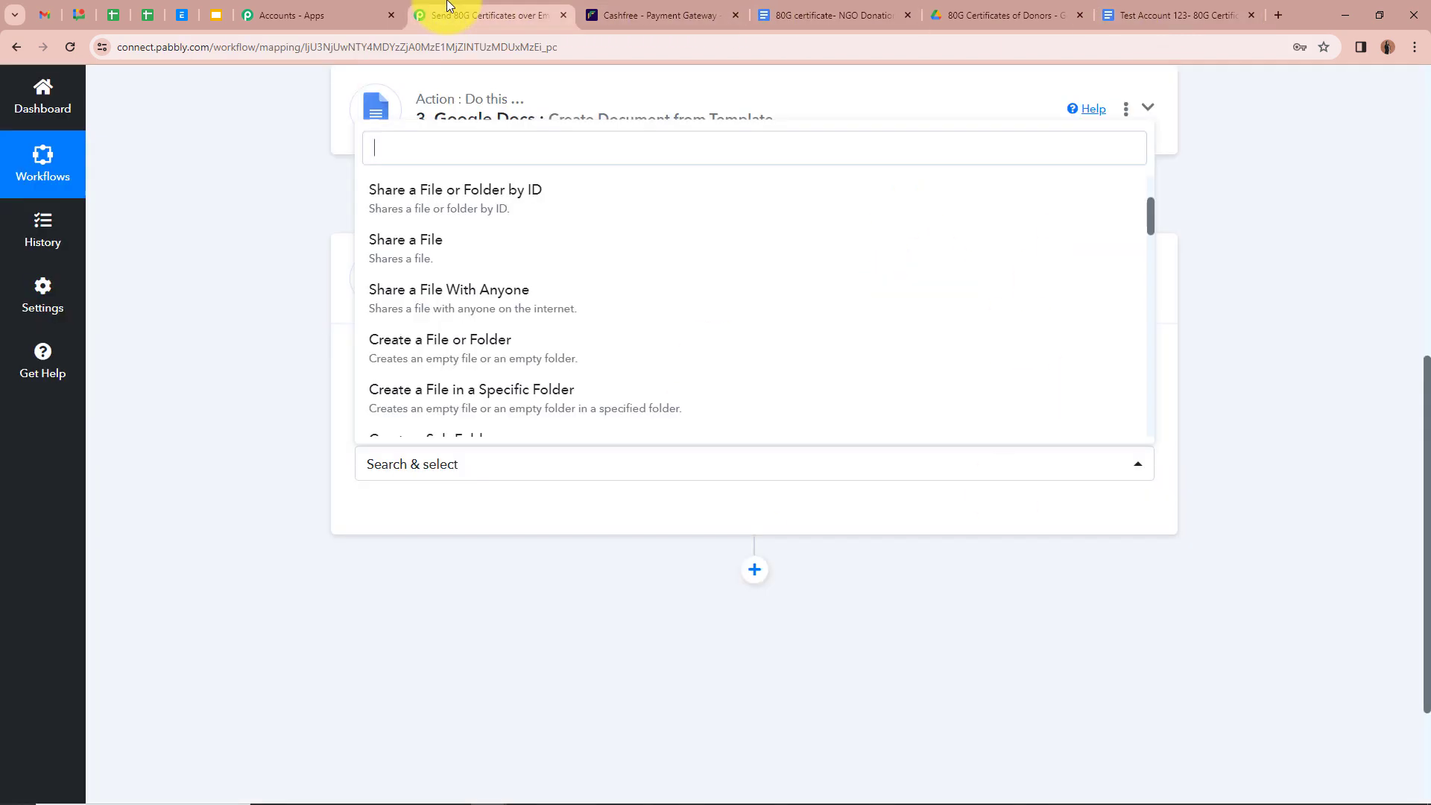
{"action": "left_click", "coordinate": [499, 298]}
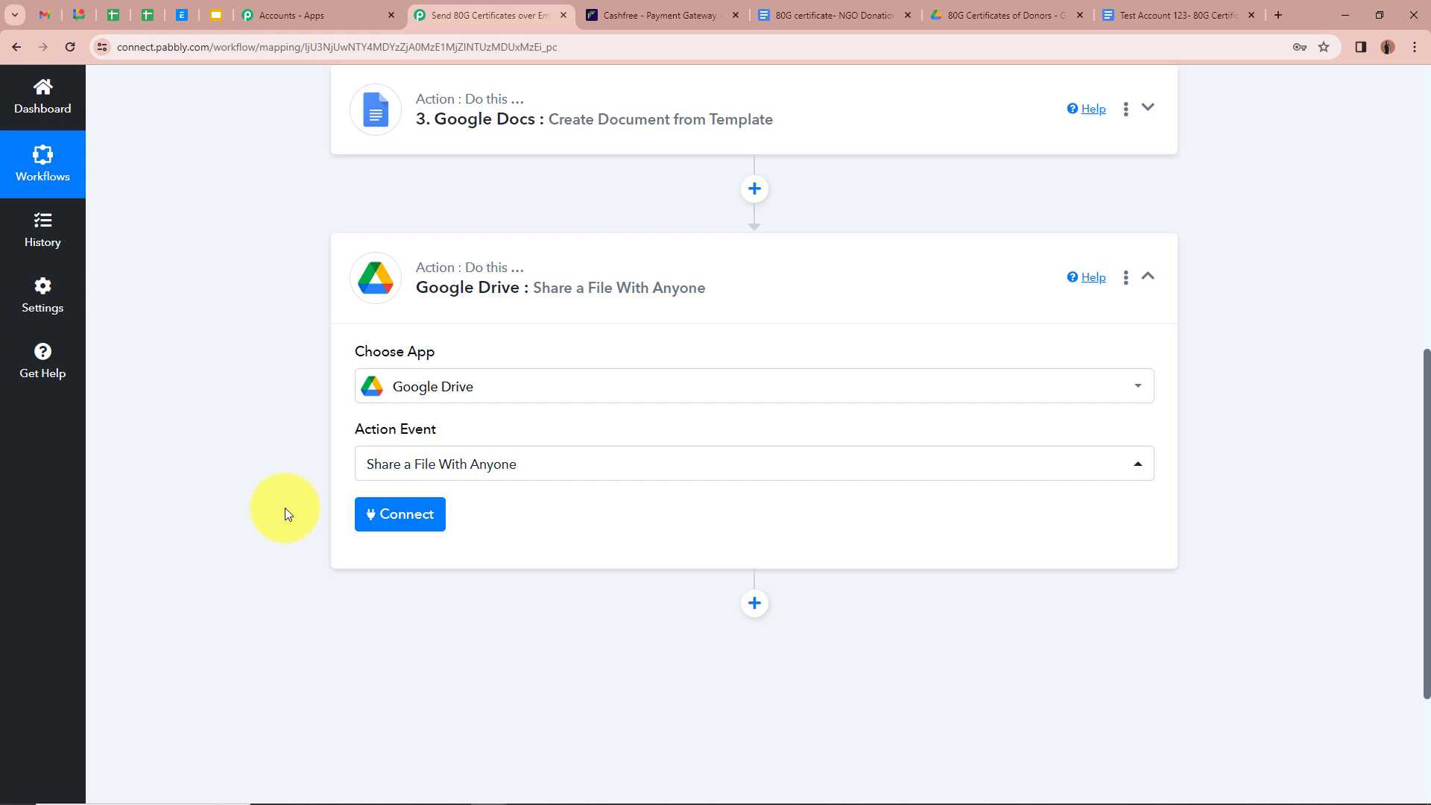
Step: Connect the share step using the existing 'Google Drive #2' connection
{"action": "left_click", "coordinate": [425, 515]}
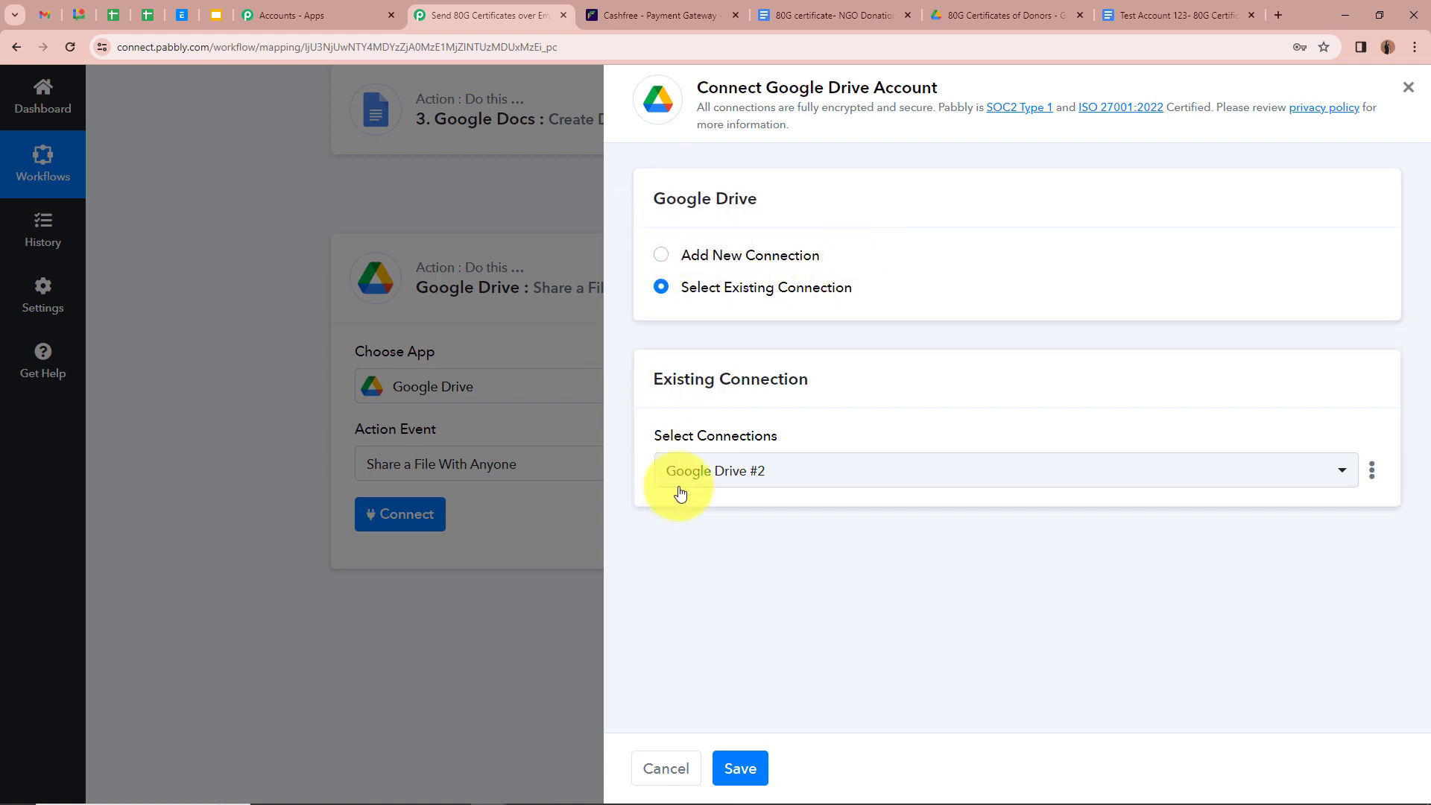
{"action": "left_click", "coordinate": [754, 772]}
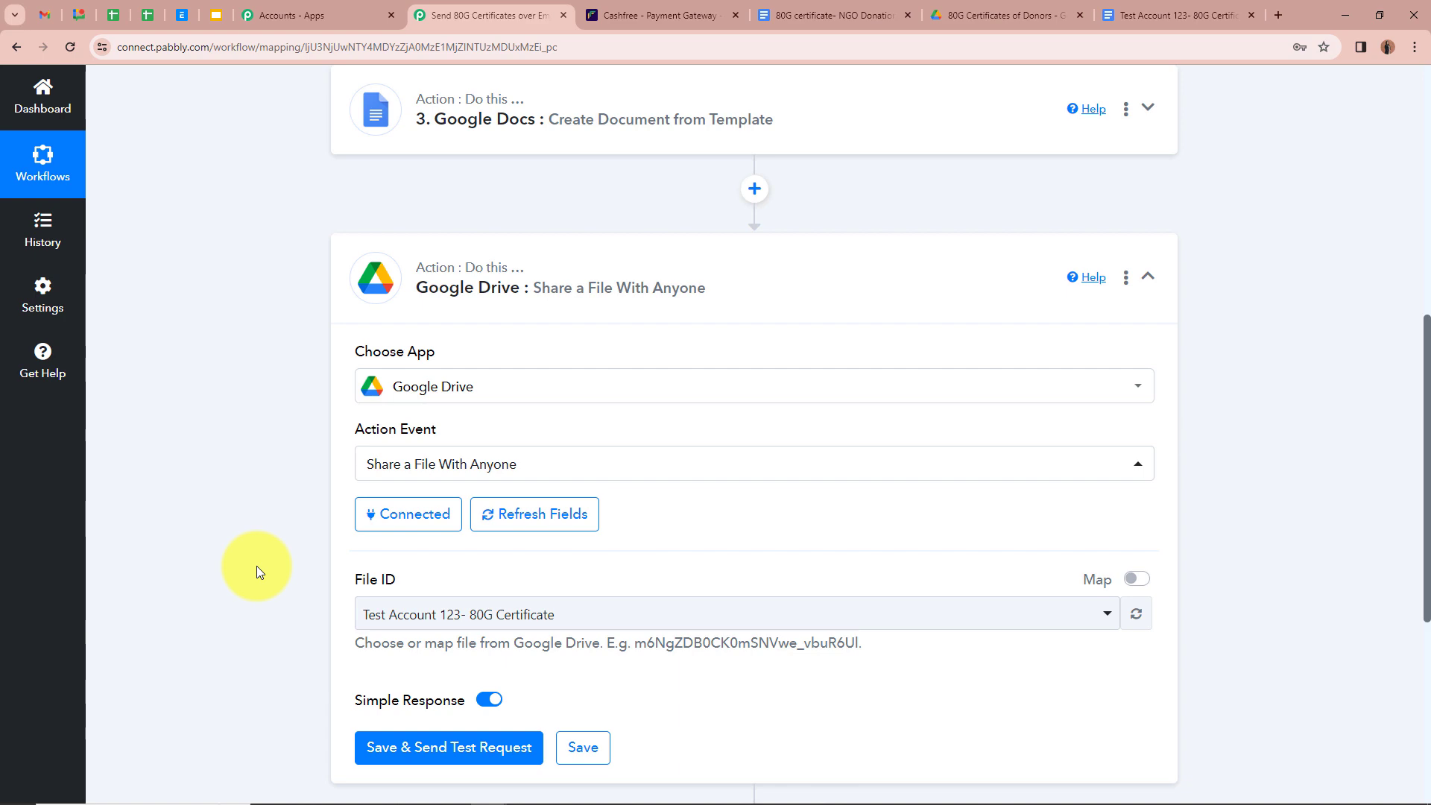
{"action": "scroll", "coordinate": [256, 571], "scroll_direction": "down", "scroll_amount": 3}
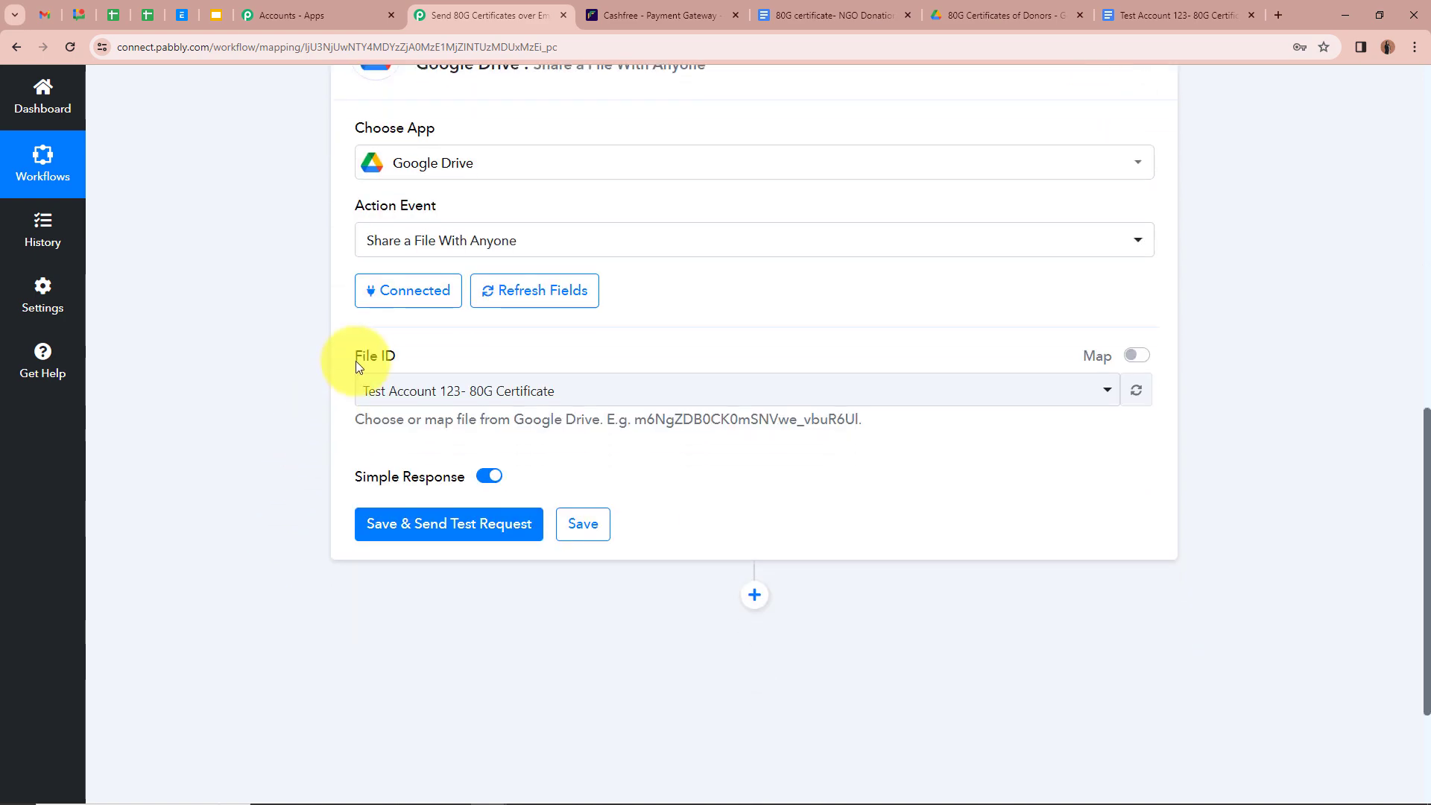
{"action": "scroll", "coordinate": [410, 362], "scroll_direction": "up", "scroll_amount": 5}
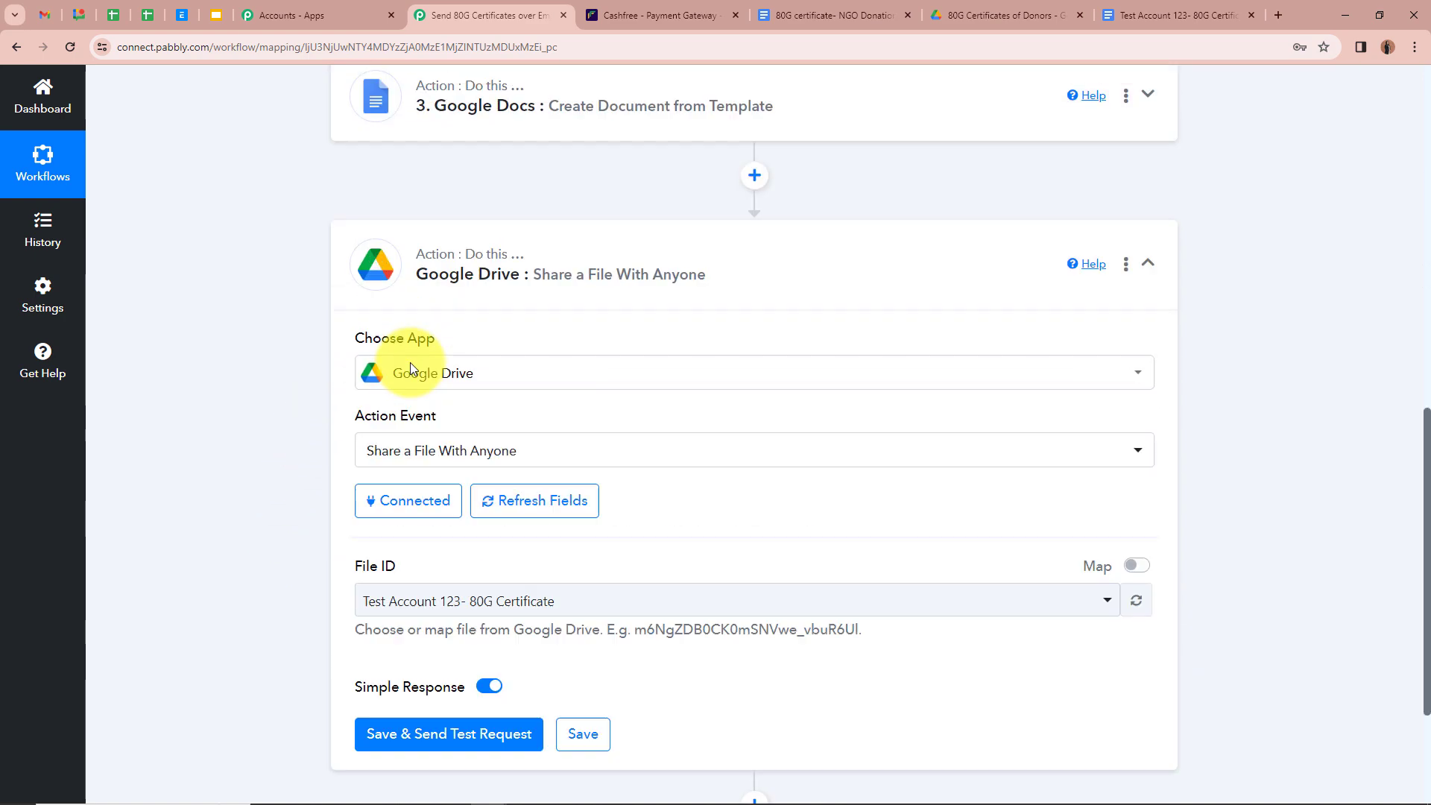
Step: Check the Google Docs step's DocumentId, then reopen the Drive share step's File ID setting
{"action": "left_click", "coordinate": [615, 279]}
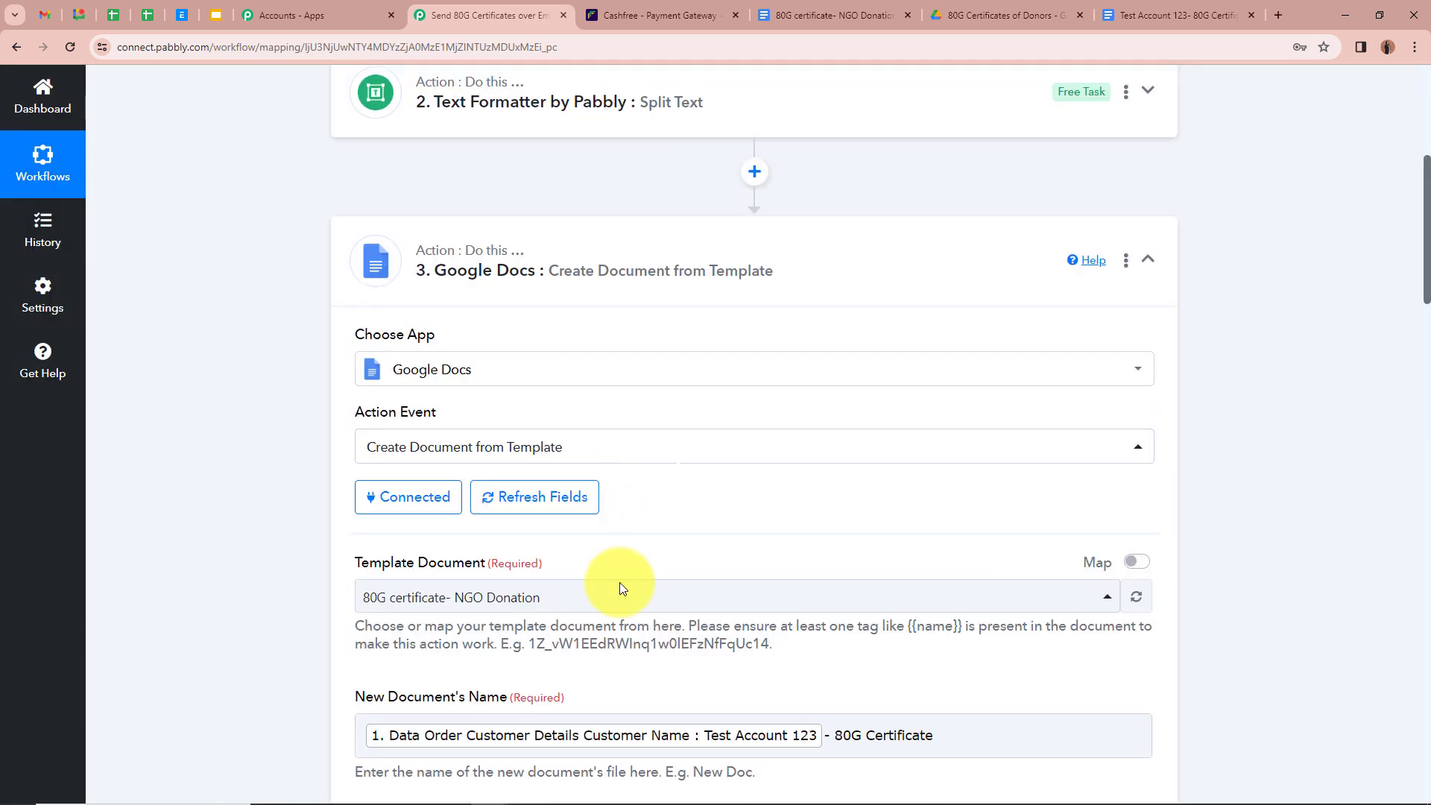
{"action": "scroll", "coordinate": [620, 585], "scroll_direction": "down", "scroll_amount": 15}
{"action": "scroll", "coordinate": [620, 586], "scroll_direction": "down", "scroll_amount": 5}
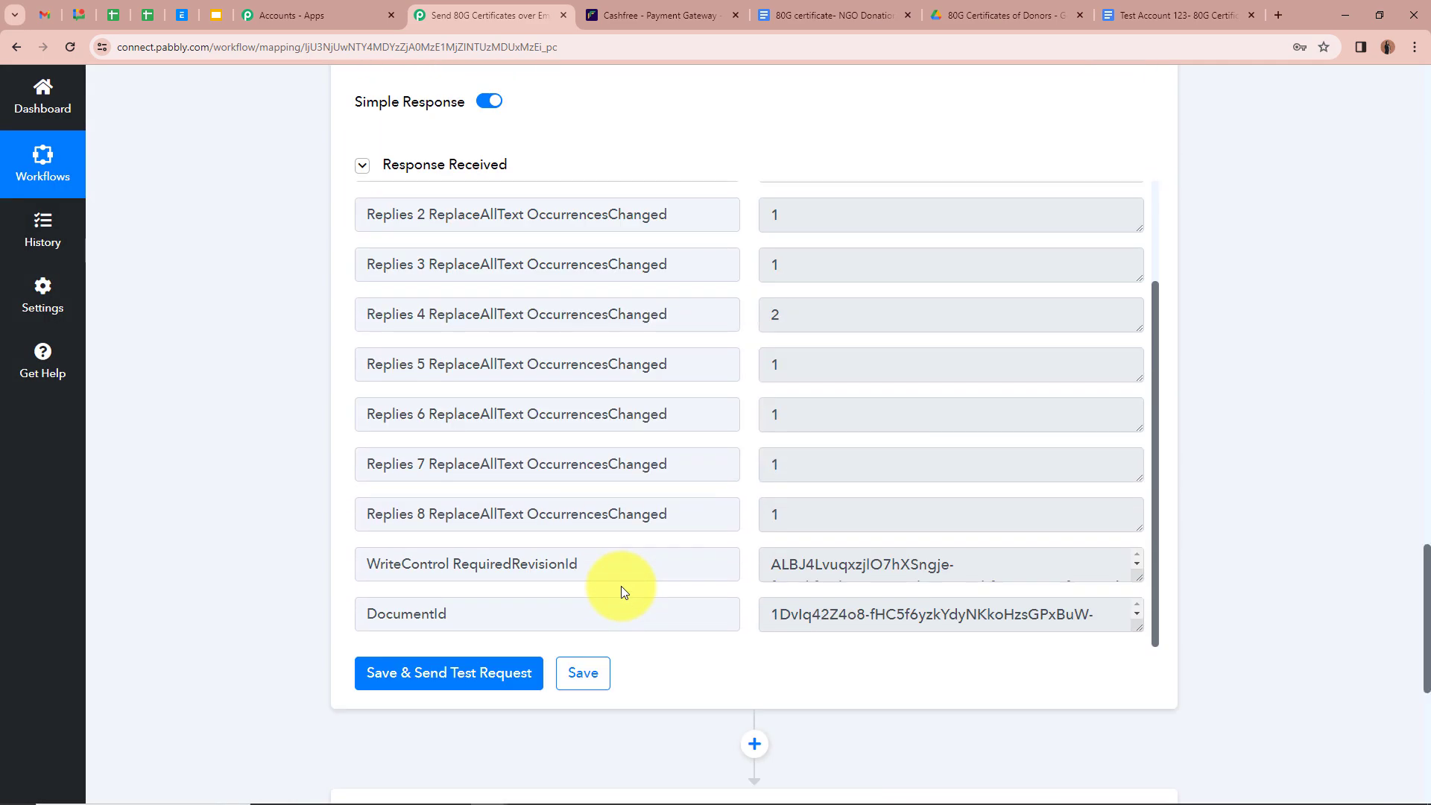
{"action": "left_click_drag", "start_coordinate": [372, 613], "coordinate": [473, 611]}
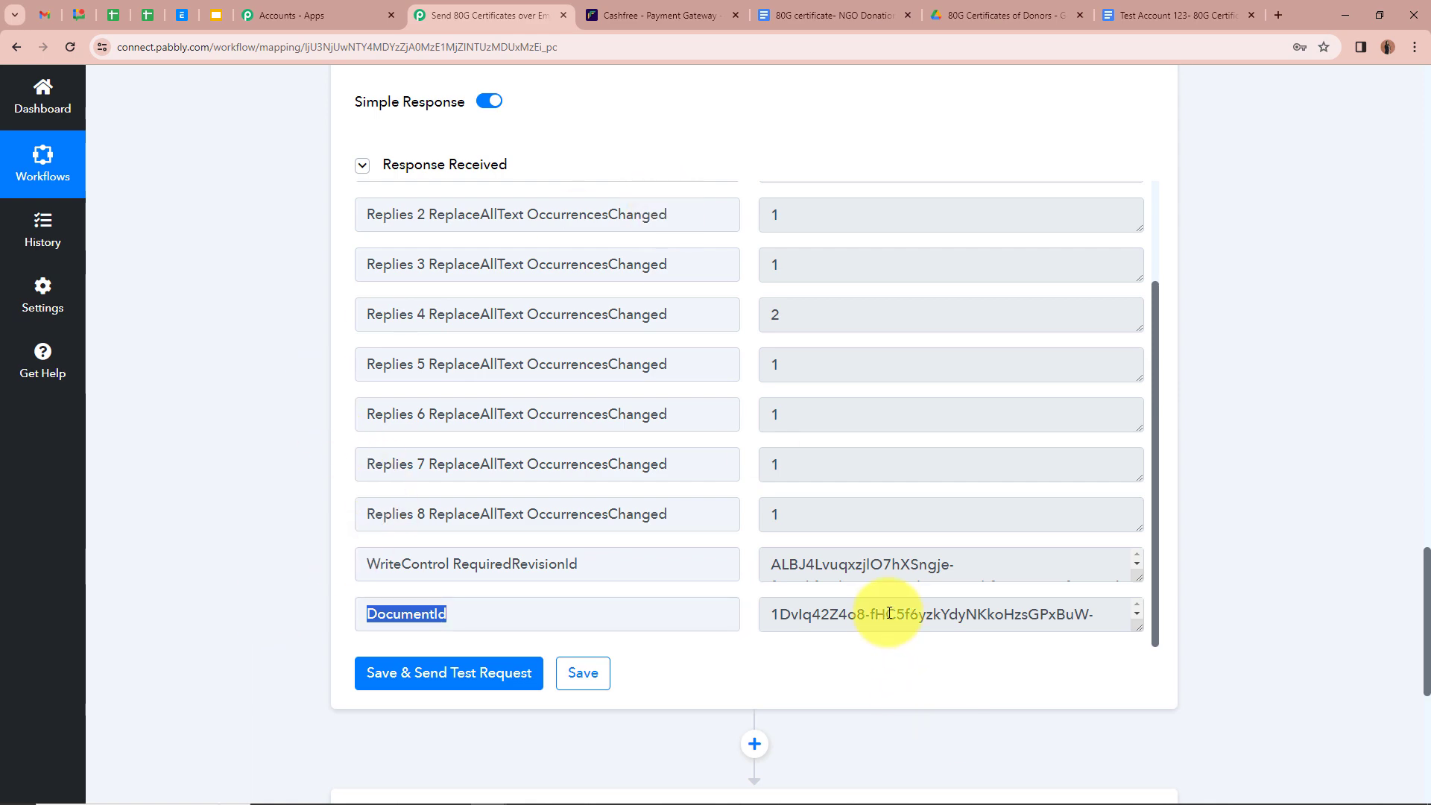
{"action": "scroll", "coordinate": [878, 596], "scroll_direction": "up", "scroll_amount": 4}
{"action": "left_click", "coordinate": [1184, 10]}
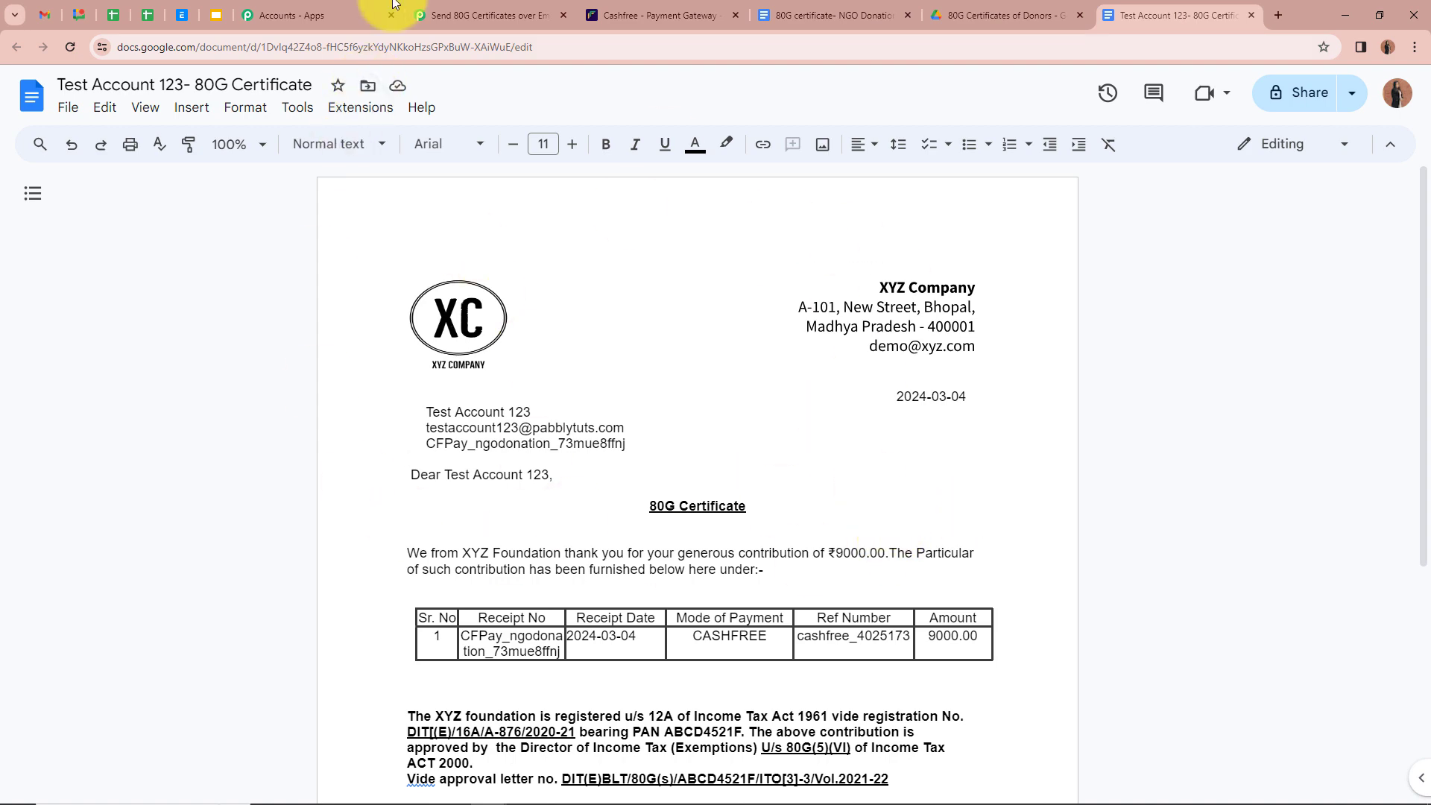
{"action": "left_click", "coordinate": [465, 15]}
{"action": "scroll", "coordinate": [201, 403], "scroll_direction": "down", "scroll_amount": 4}
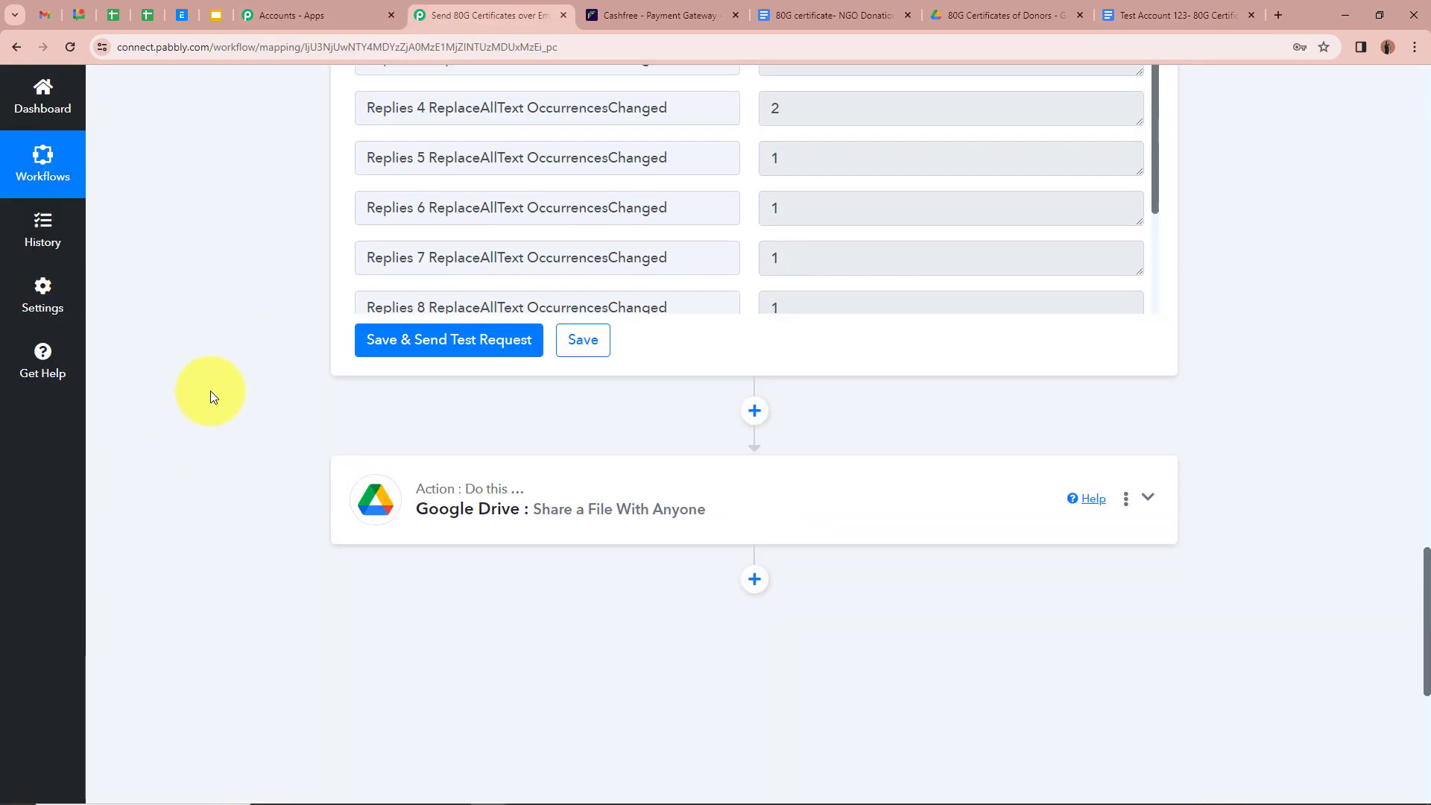
{"action": "left_click", "coordinate": [472, 489]}
{"action": "scroll", "coordinate": [457, 447], "scroll_direction": "up", "scroll_amount": 5}
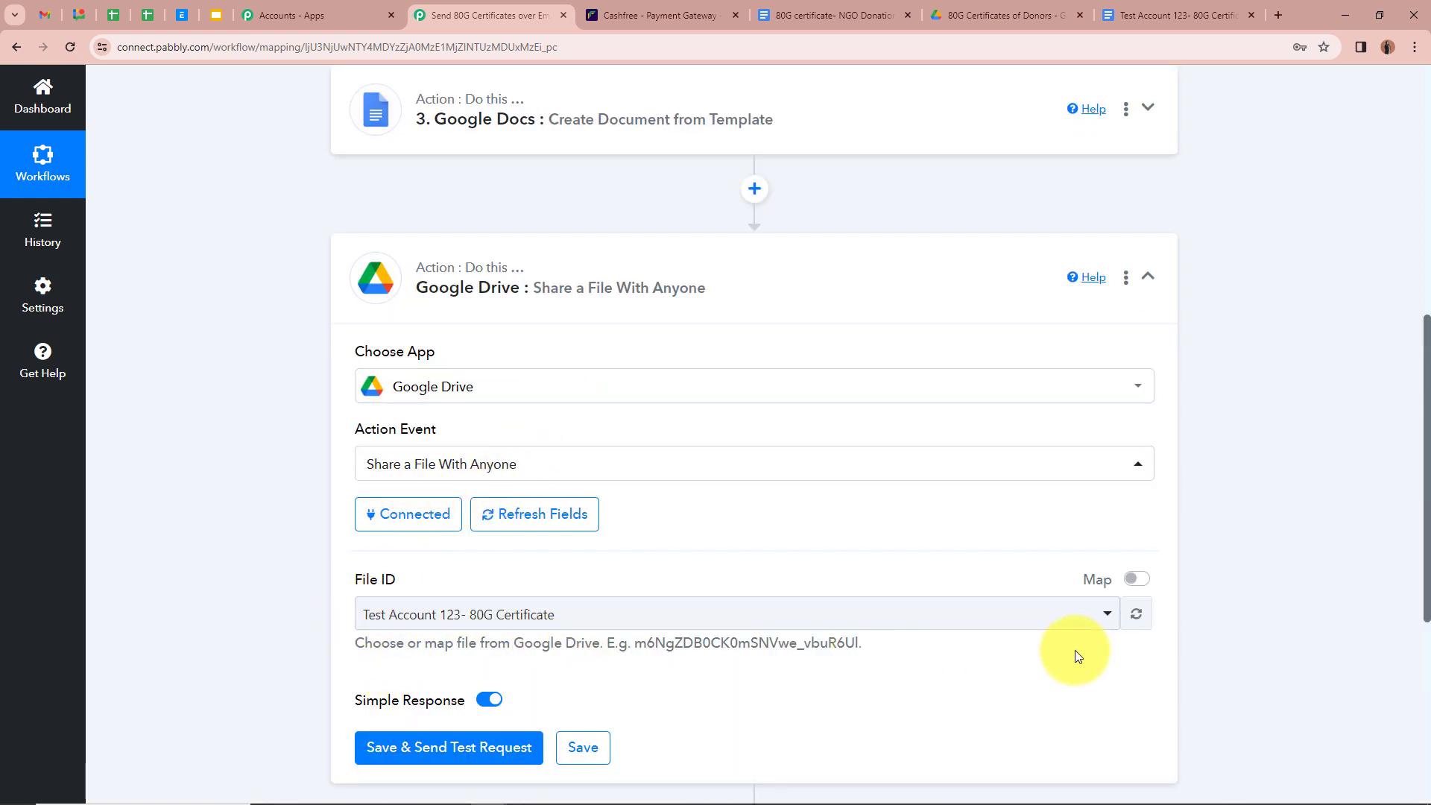
Step: Turn on Map for File ID and insert DocumentId from step 3, Google Docs
{"action": "left_click", "coordinate": [1136, 579]}
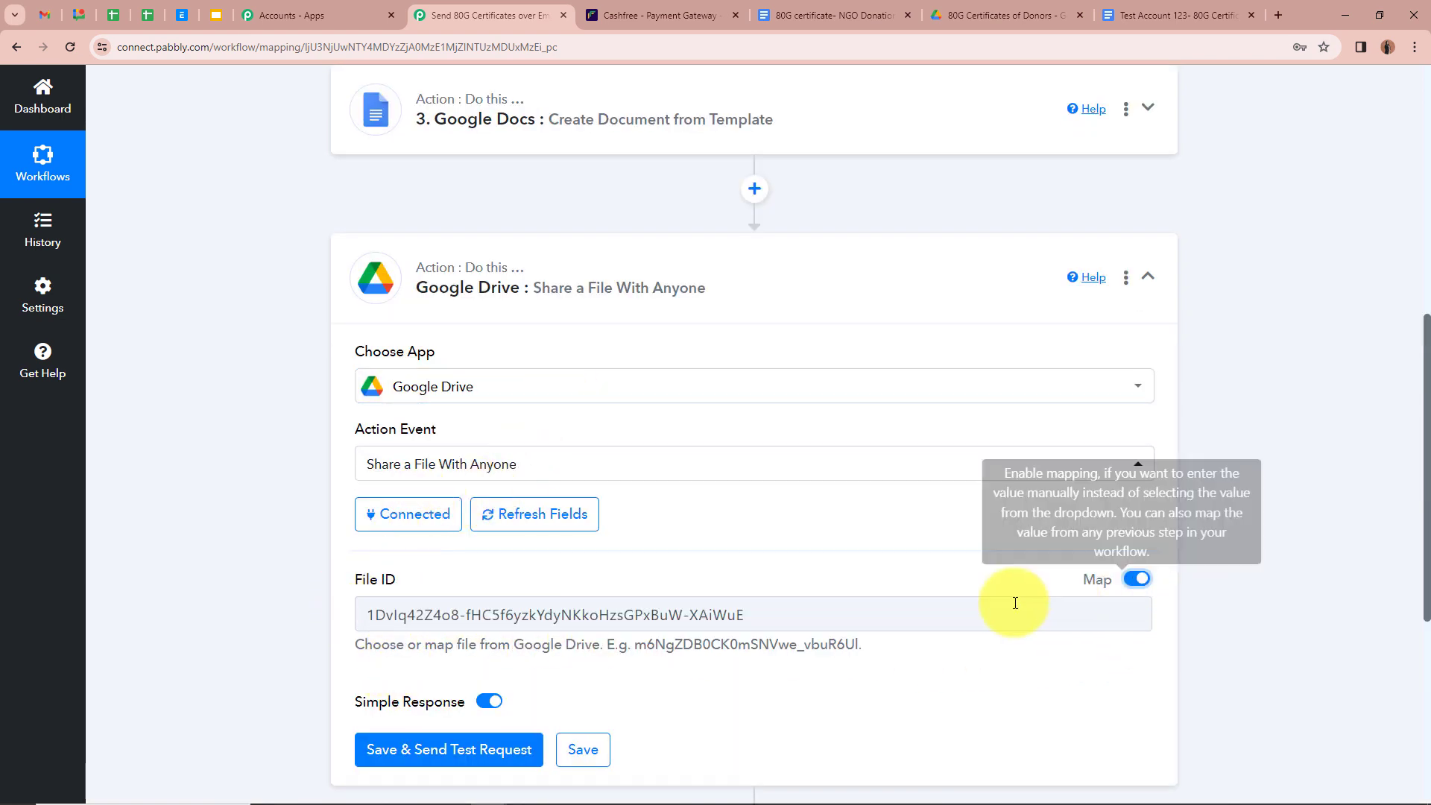
{"action": "scroll", "coordinate": [421, 590], "scroll_direction": "down", "scroll_amount": 1}
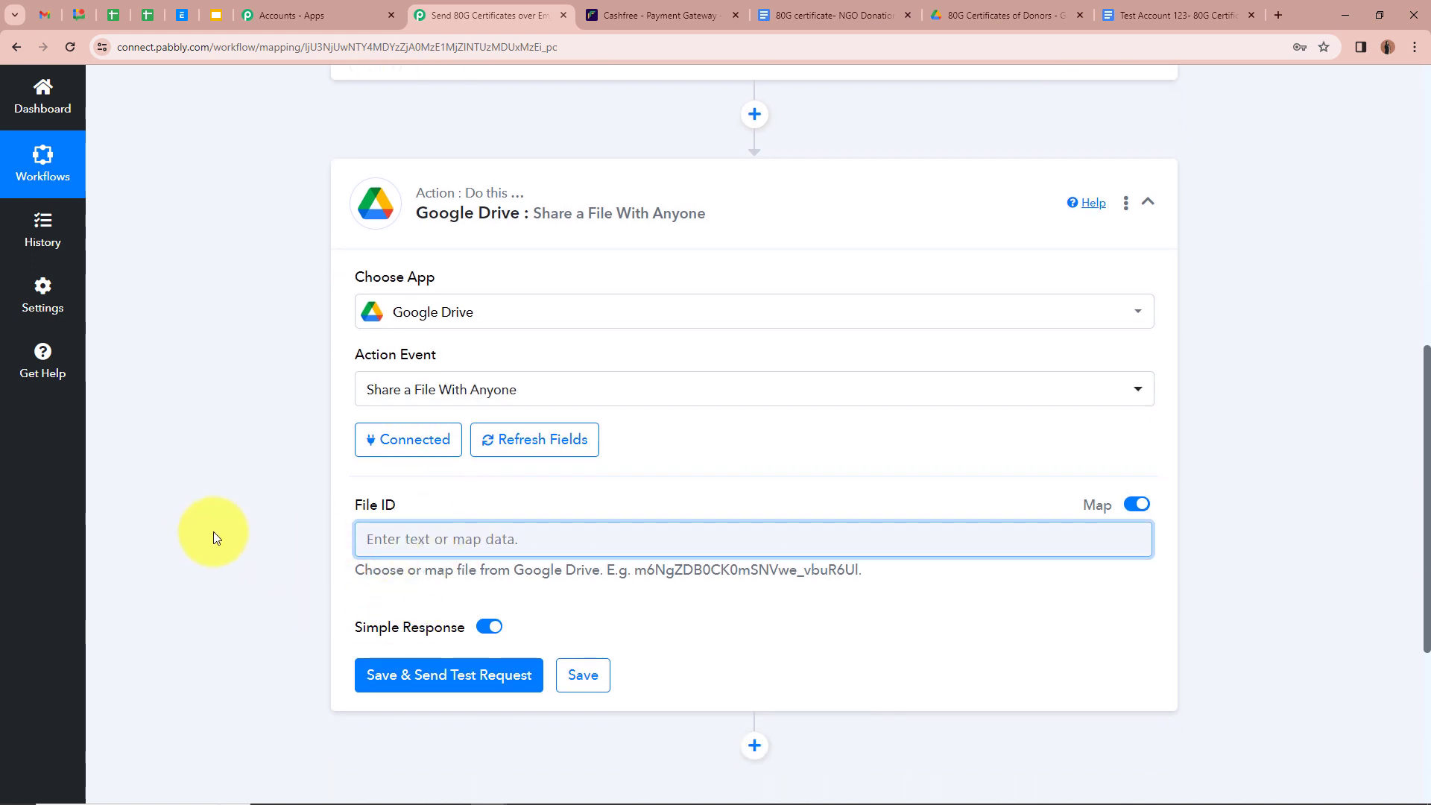
{"action": "left_click", "coordinate": [439, 536]}
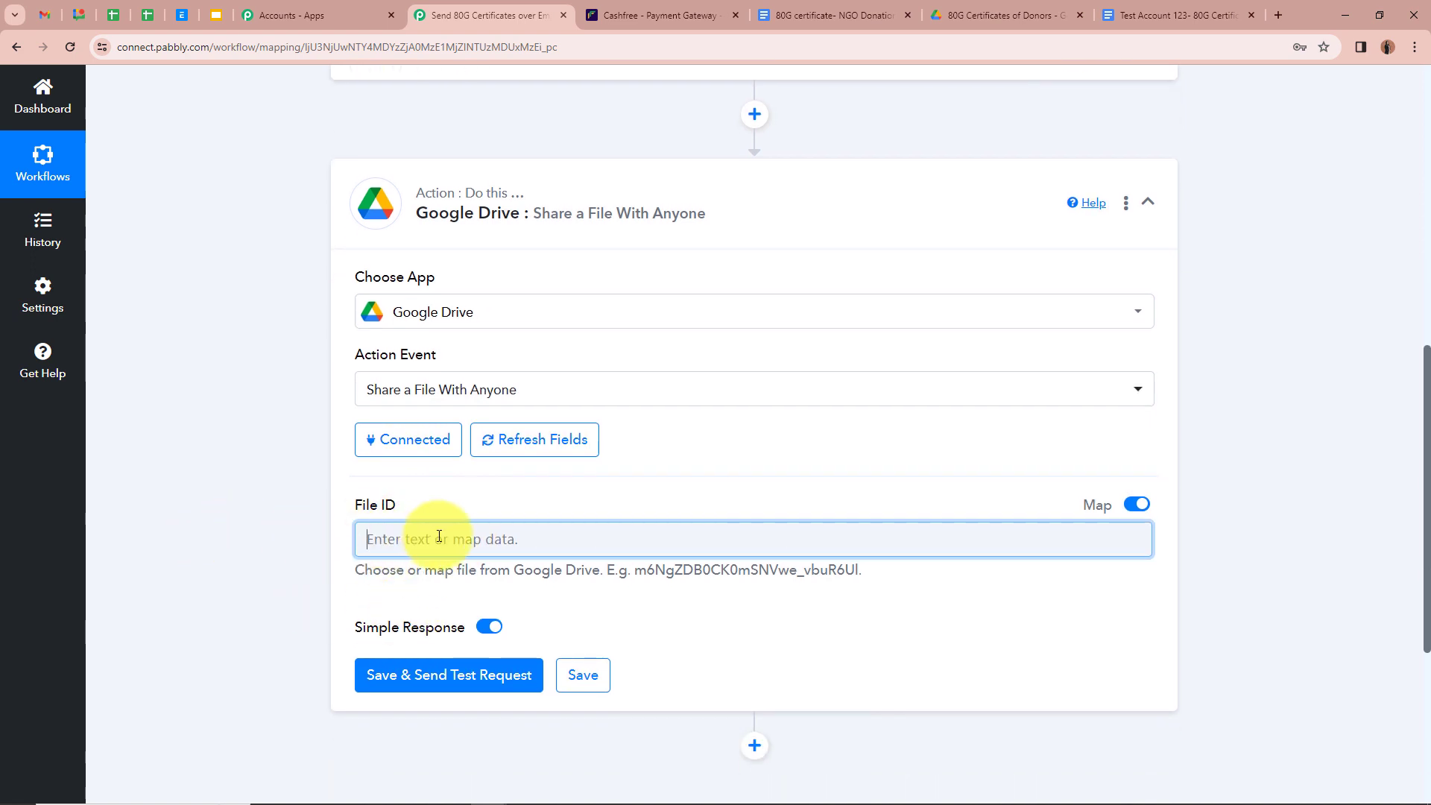
{"action": "scroll", "coordinate": [246, 503], "scroll_direction": "down", "scroll_amount": 2}
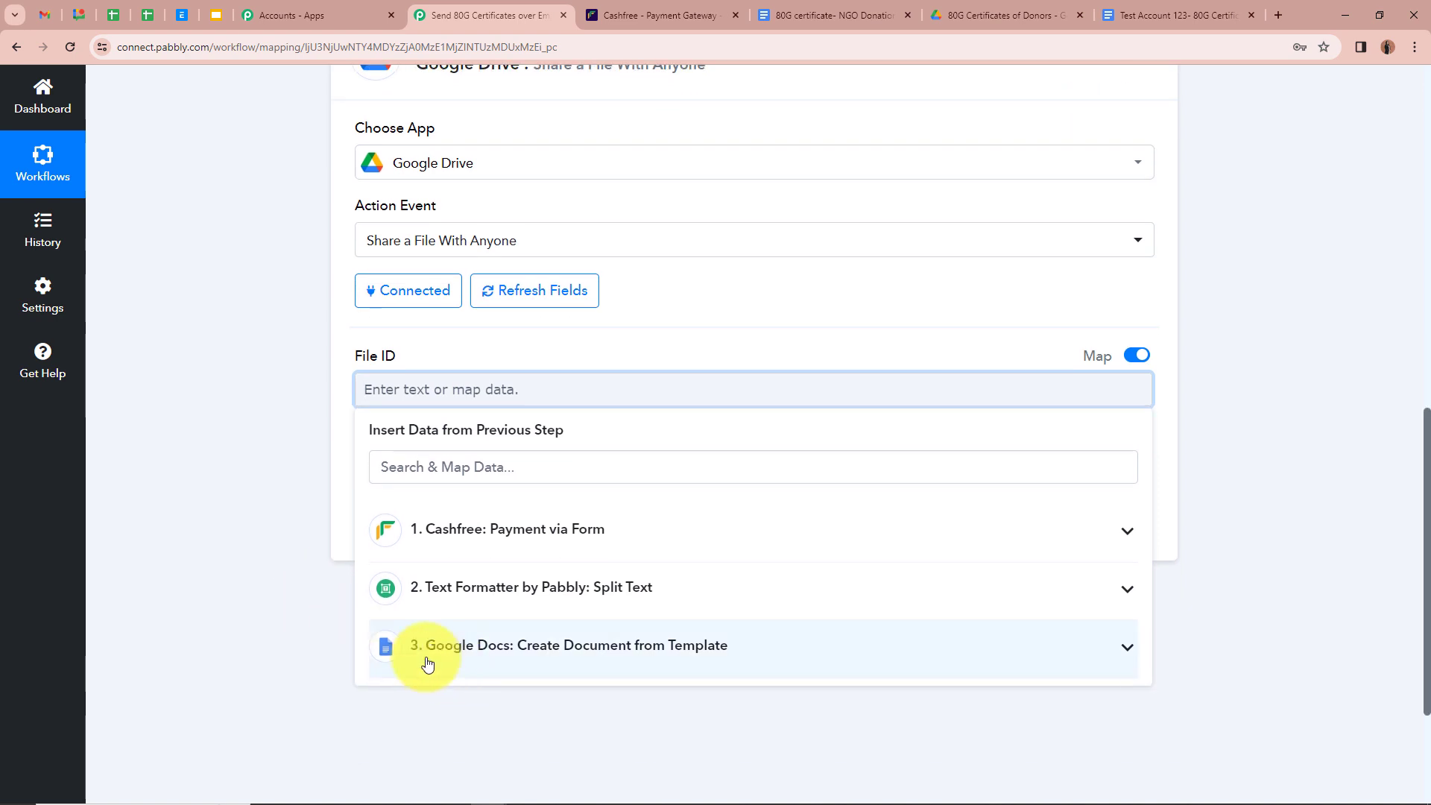
{"action": "left_click", "coordinate": [780, 662]}
{"action": "scroll", "coordinate": [663, 652], "scroll_direction": "down", "scroll_amount": 3}
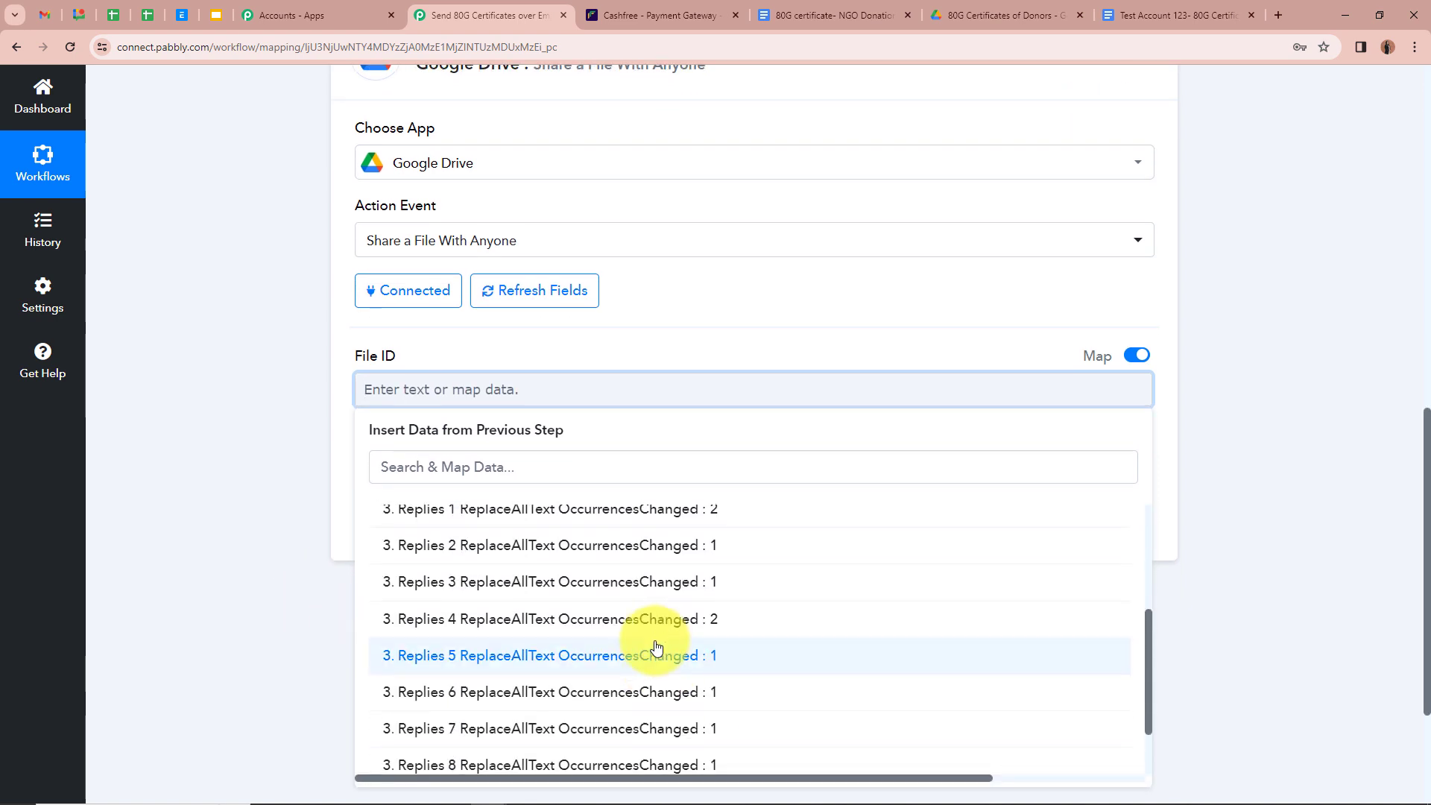
{"action": "scroll", "coordinate": [656, 647], "scroll_direction": "down", "scroll_amount": 2}
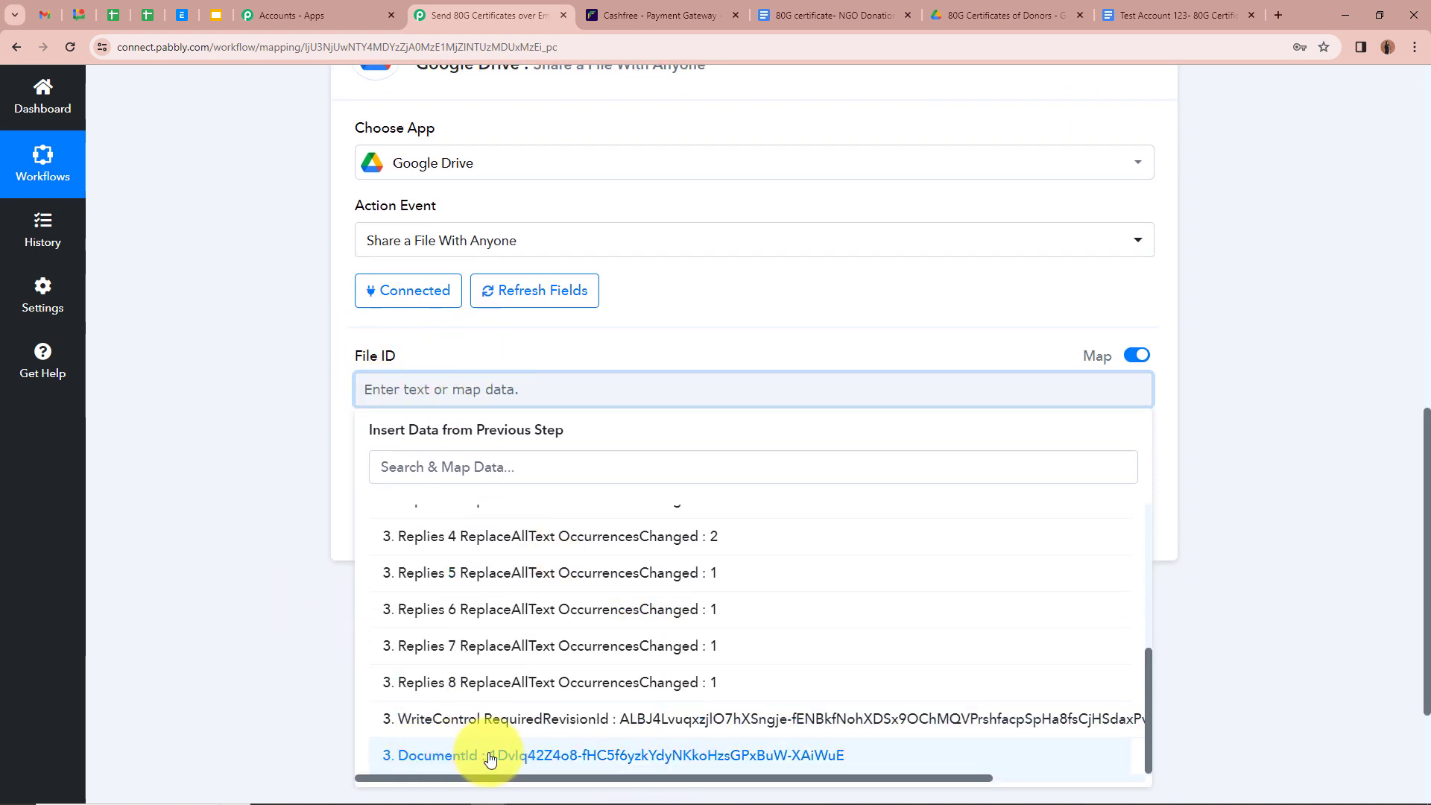
{"action": "left_click", "coordinate": [745, 756]}
{"action": "left_click", "coordinate": [221, 500]}
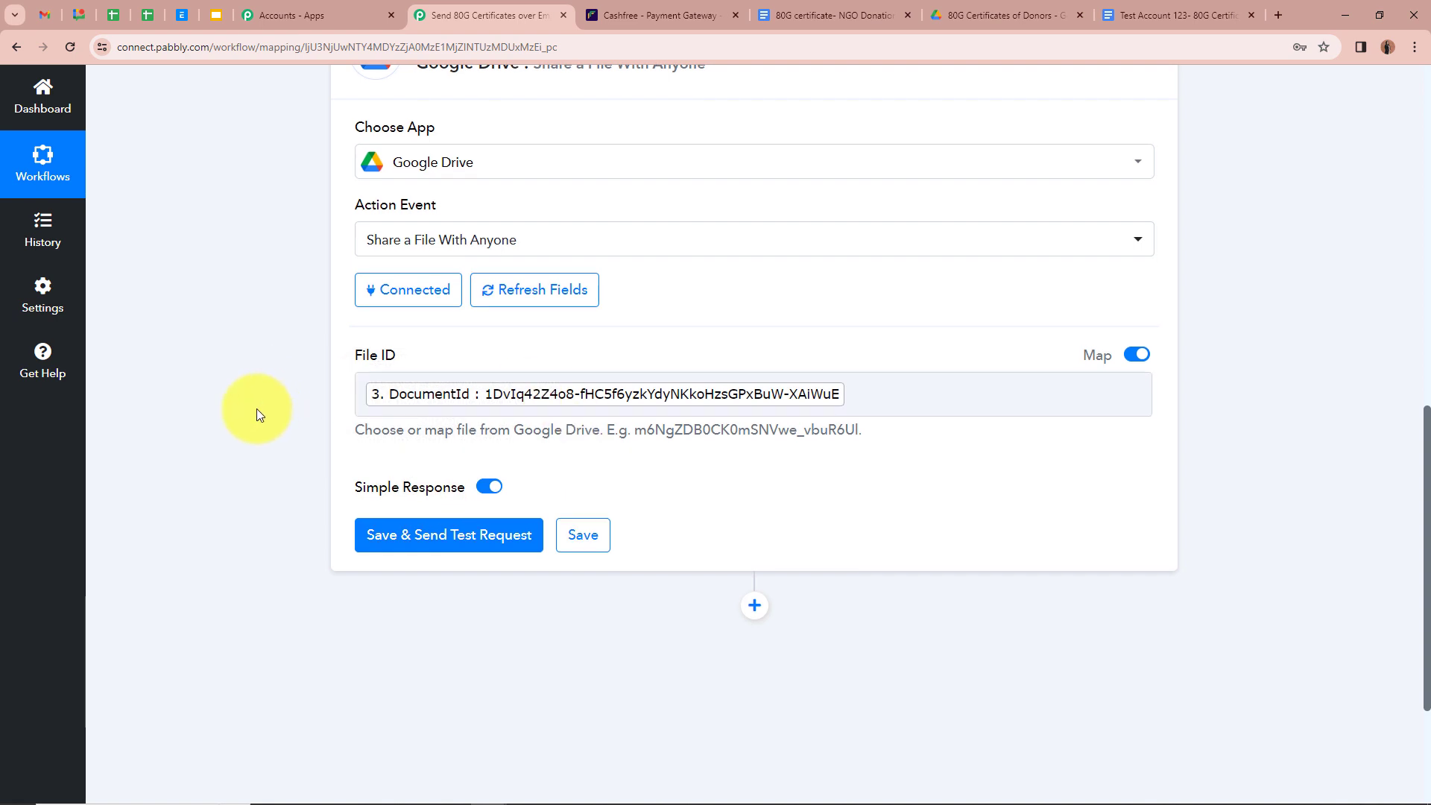
{"action": "scroll", "coordinate": [257, 408], "scroll_direction": "down", "scroll_amount": 1}
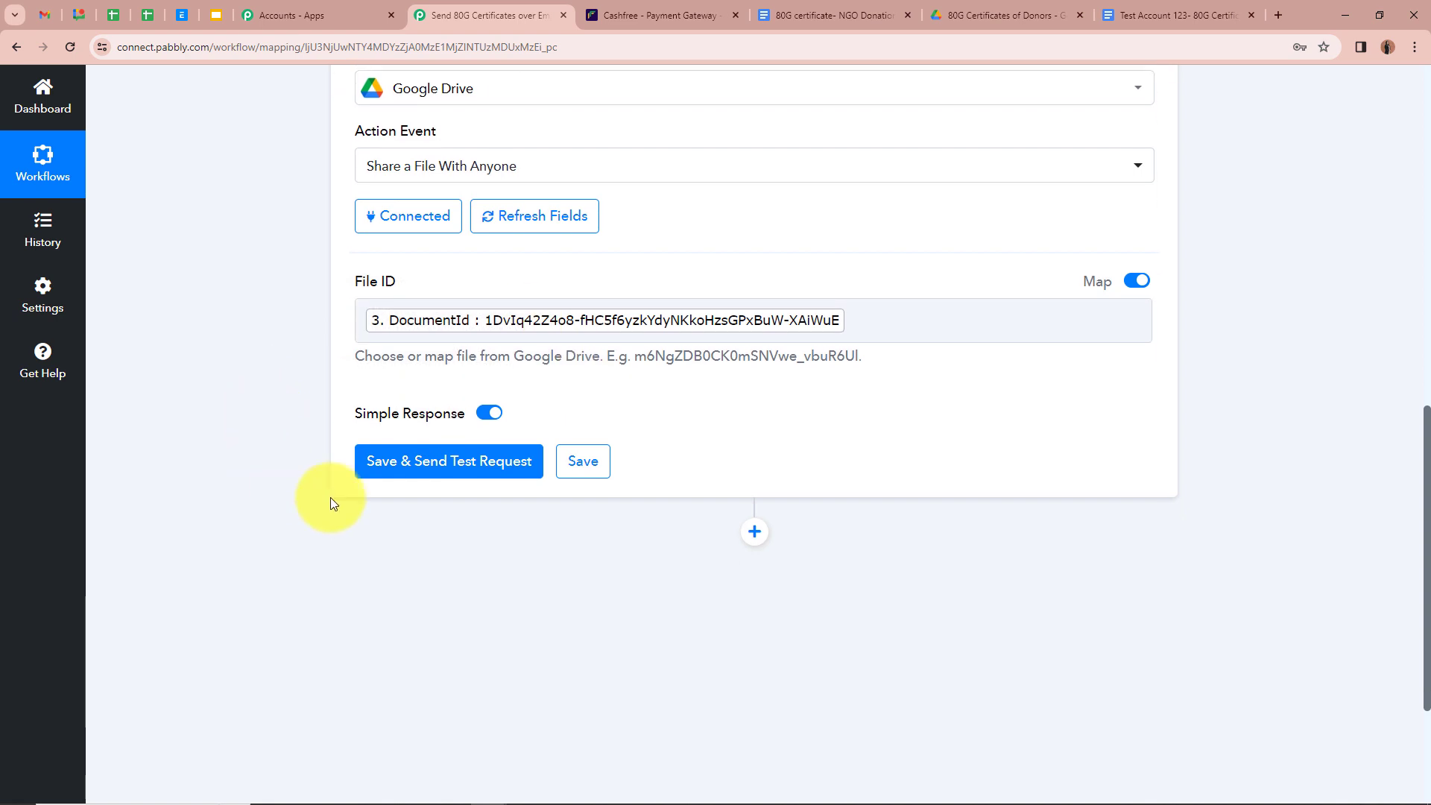
Step: Test the share step and confirm the anyoneWithLink permission on the certificate
{"action": "left_click", "coordinate": [387, 462]}
{"action": "scroll", "coordinate": [639, 463], "scroll_direction": "up", "scroll_amount": 3}
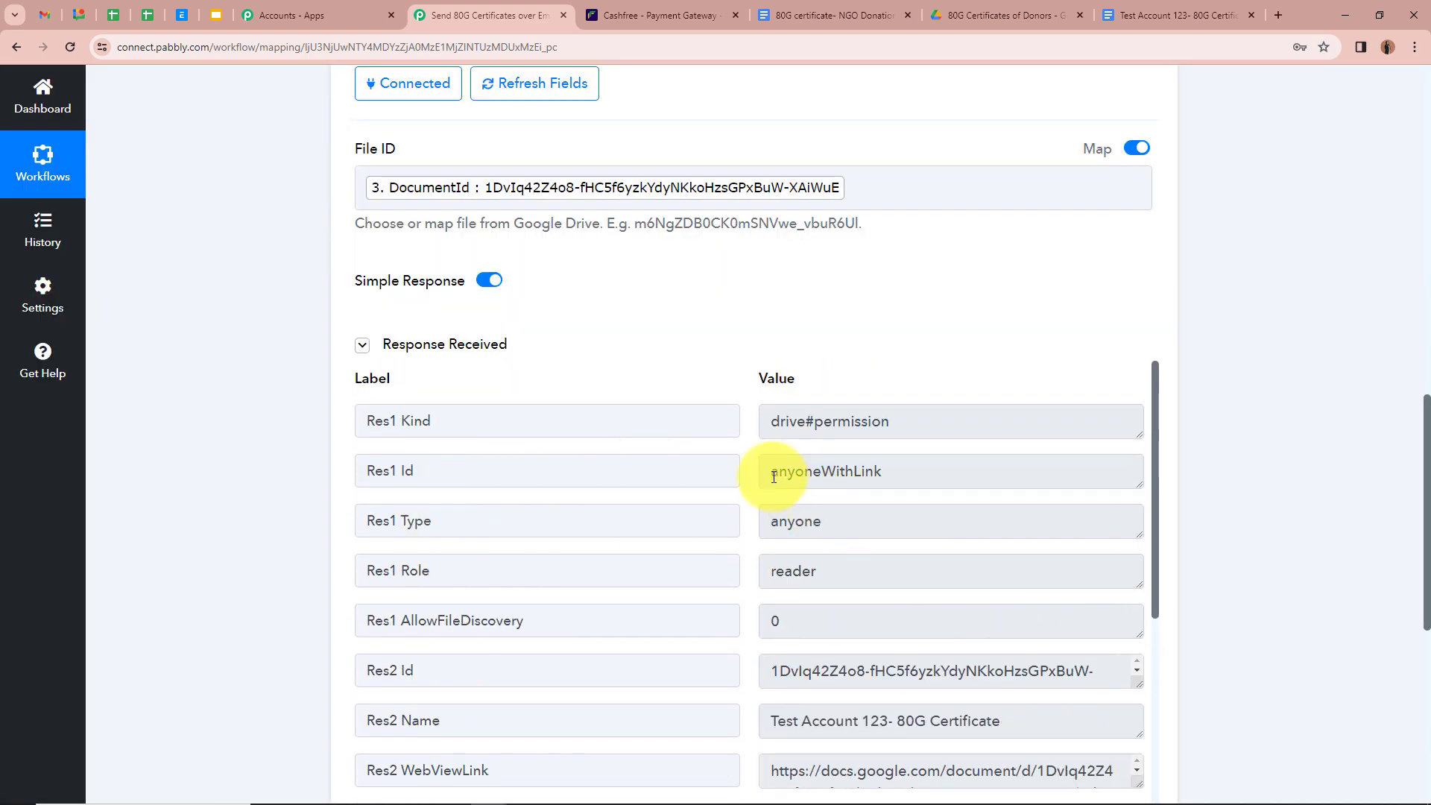
{"action": "left_click_drag", "start_coordinate": [772, 471], "coordinate": [930, 478]}
{"action": "left_click", "coordinate": [310, 478]}
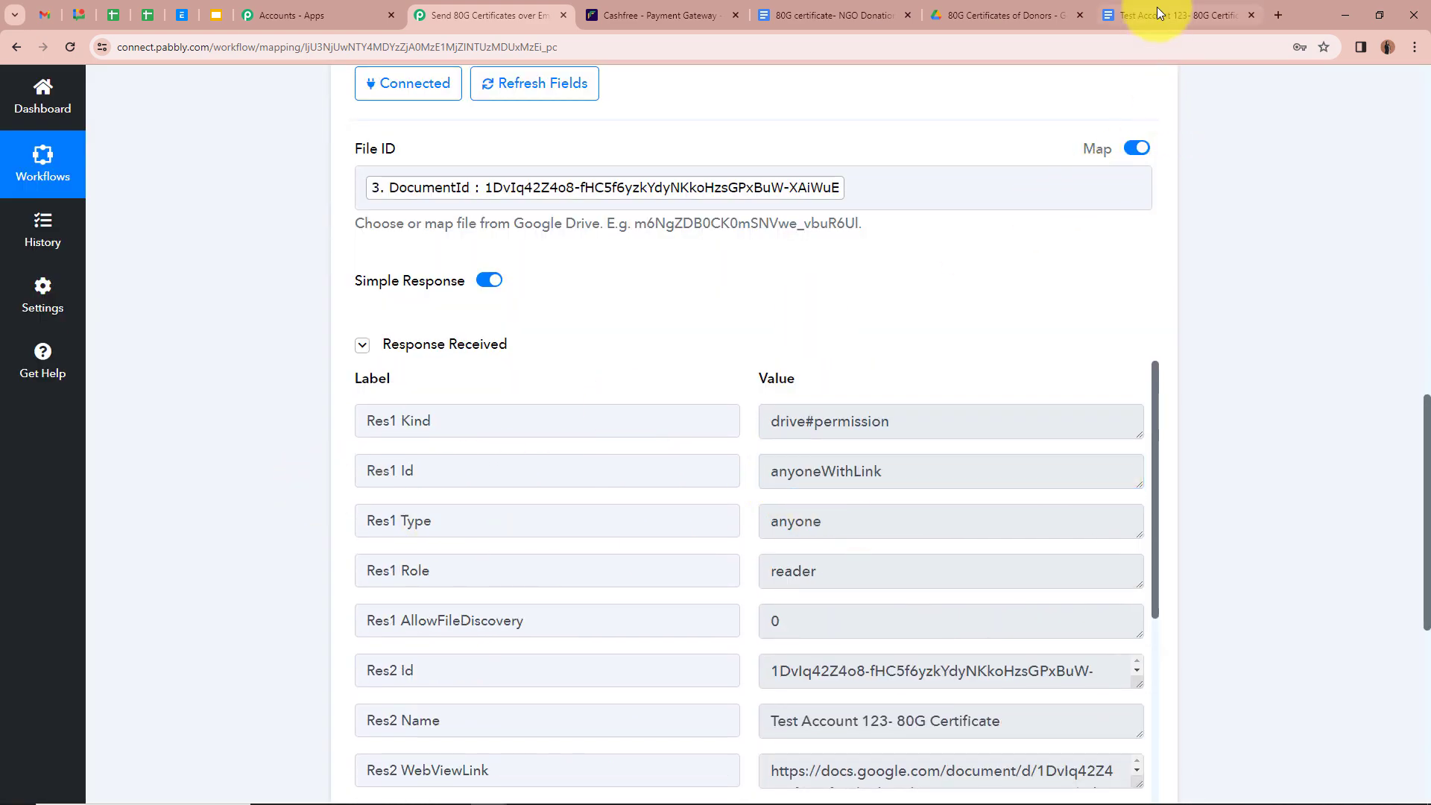
{"action": "left_click", "coordinate": [1177, 15]}
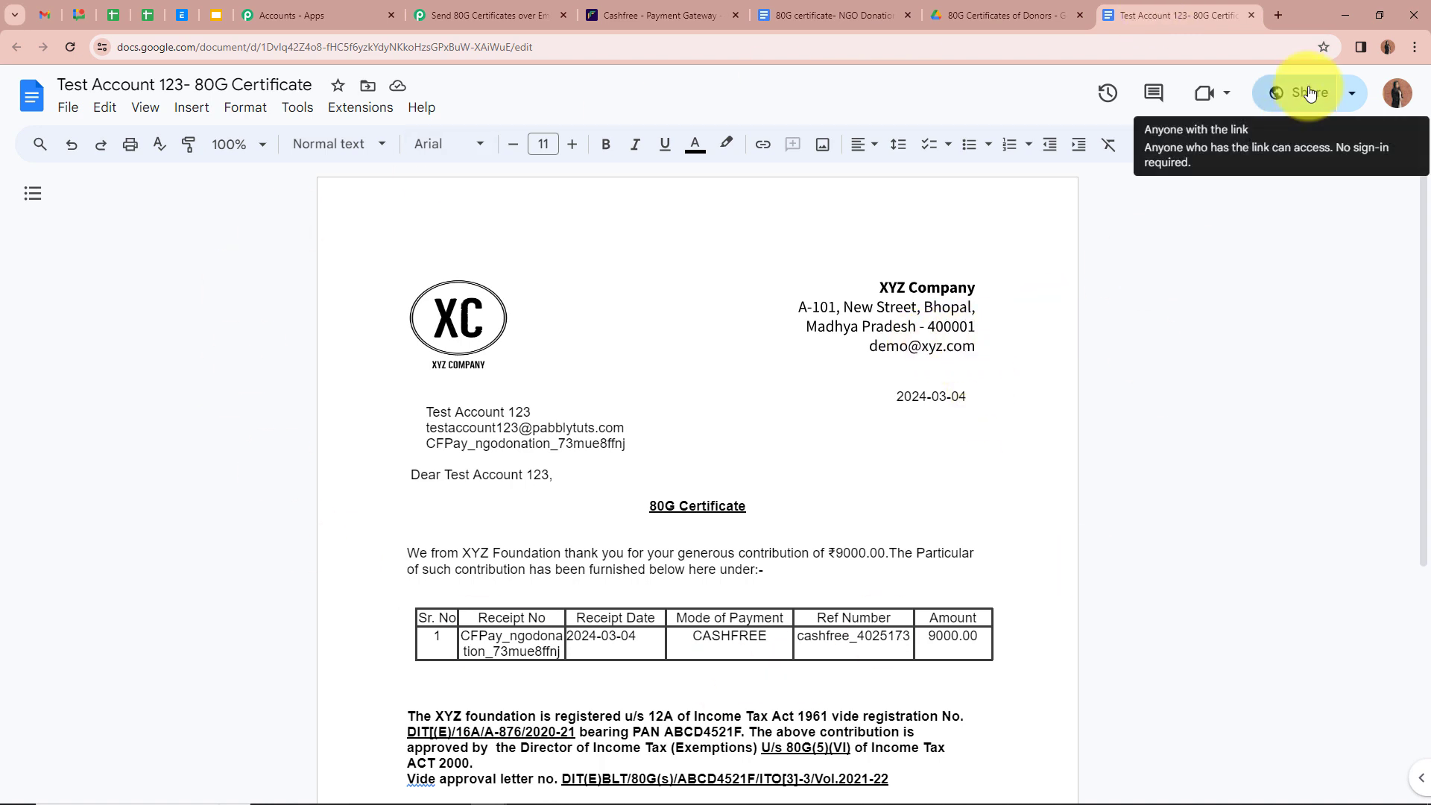
{"action": "left_click", "coordinate": [492, 15]}
Step: Review the PDF export link in the response and collapse the Google Drive step
{"action": "scroll", "coordinate": [788, 468], "scroll_direction": "up", "scroll_amount": 5}
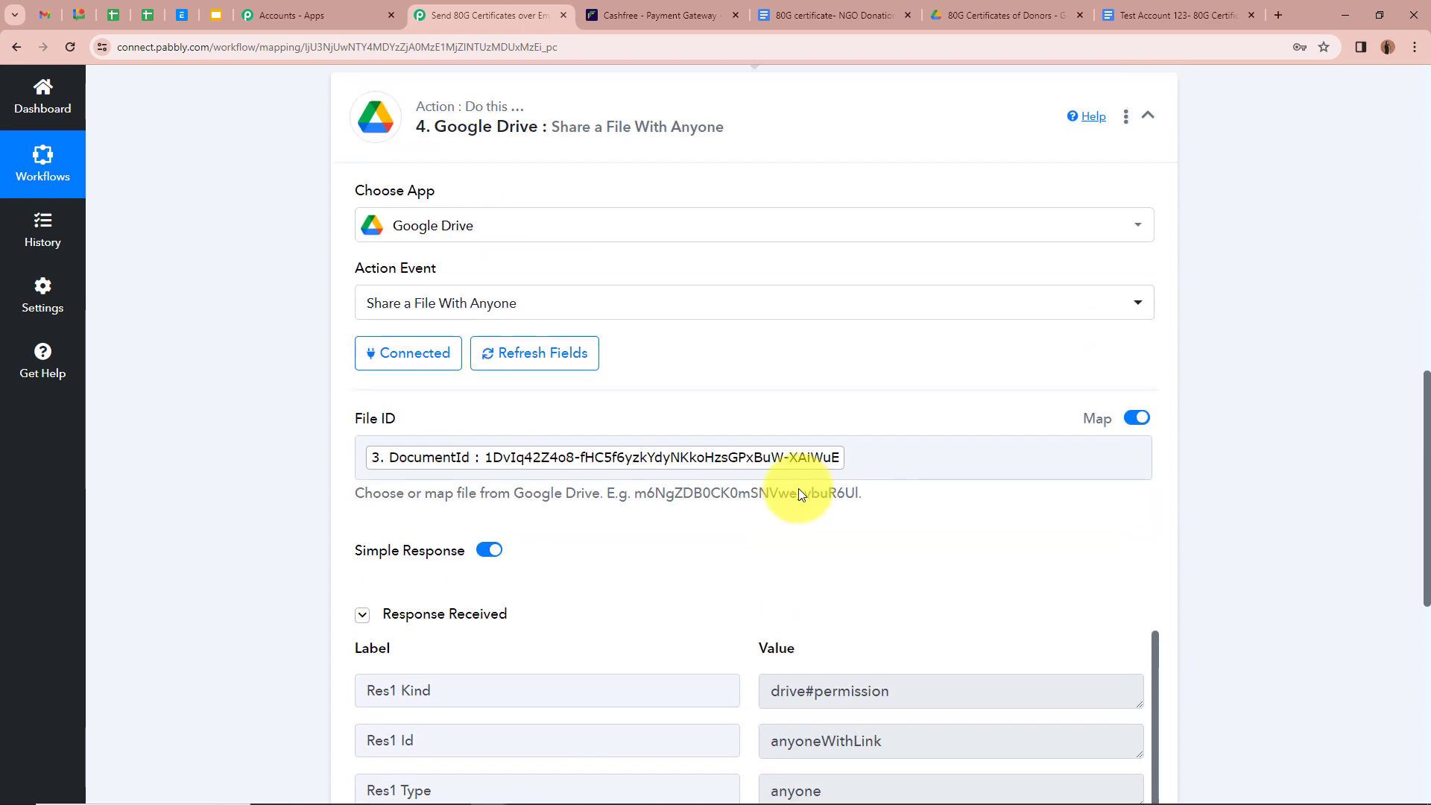
{"action": "scroll", "coordinate": [1182, 574], "scroll_direction": "down", "scroll_amount": 3}
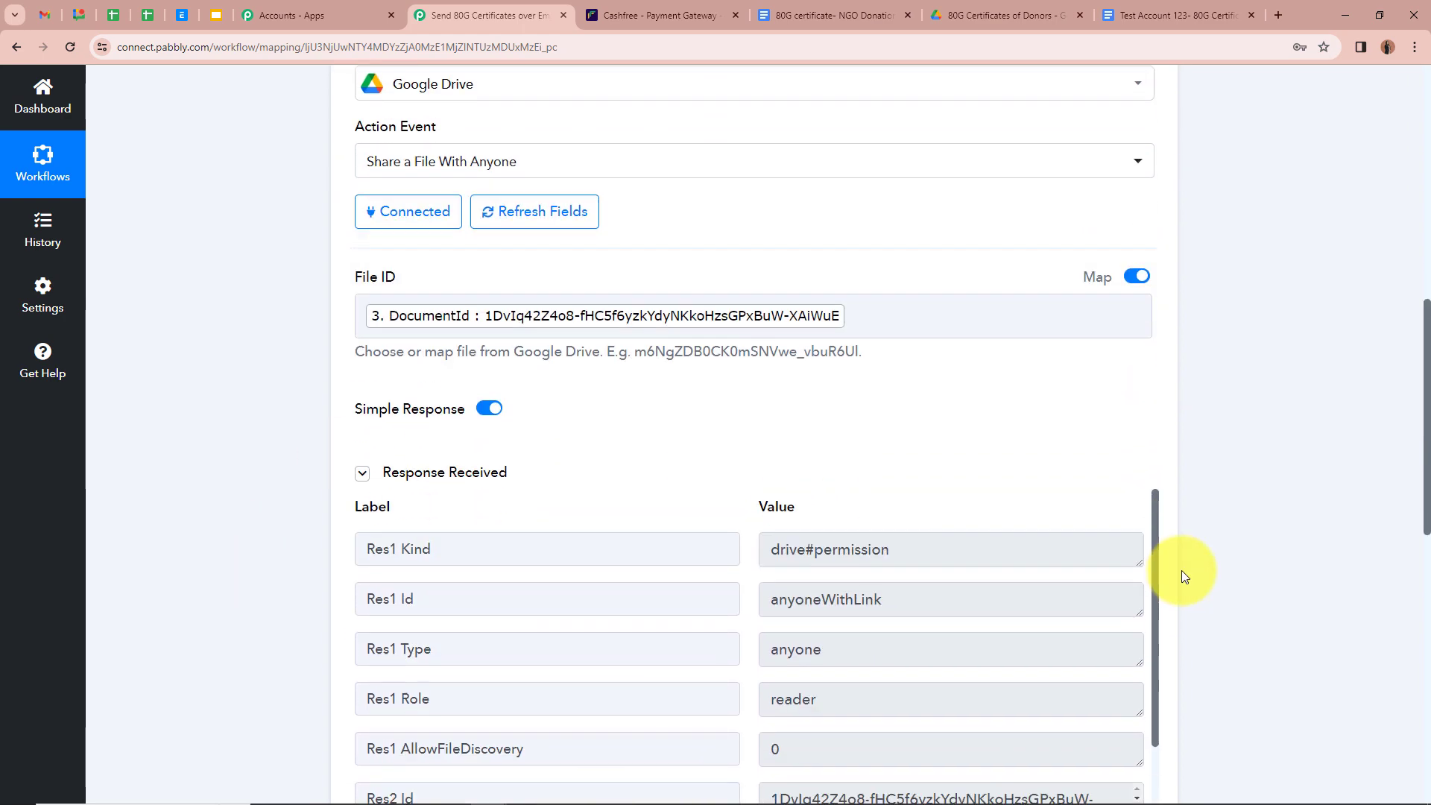
{"action": "scroll", "coordinate": [694, 656], "scroll_direction": "down", "scroll_amount": 5}
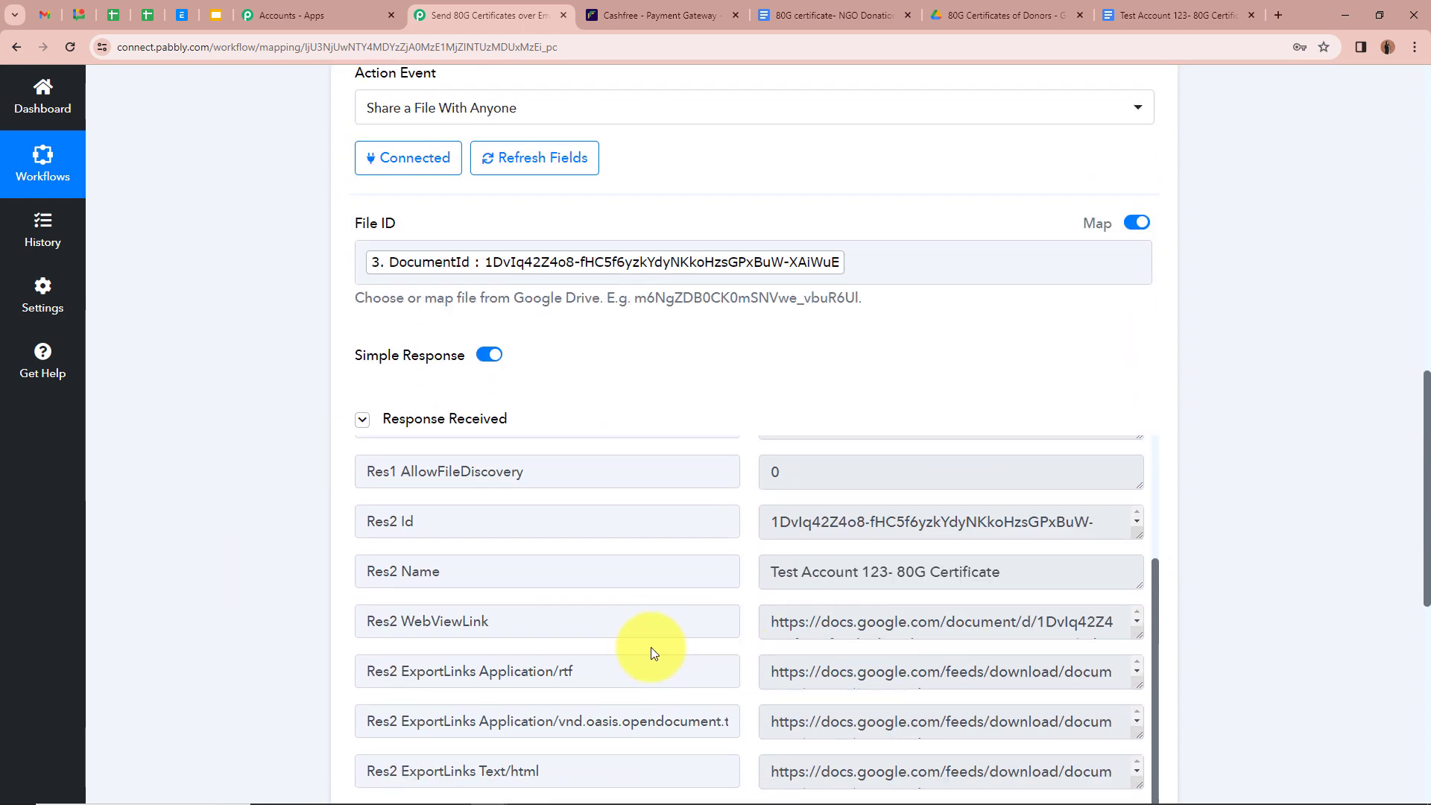
{"action": "scroll", "coordinate": [846, 649], "scroll_direction": "down", "scroll_amount": 1}
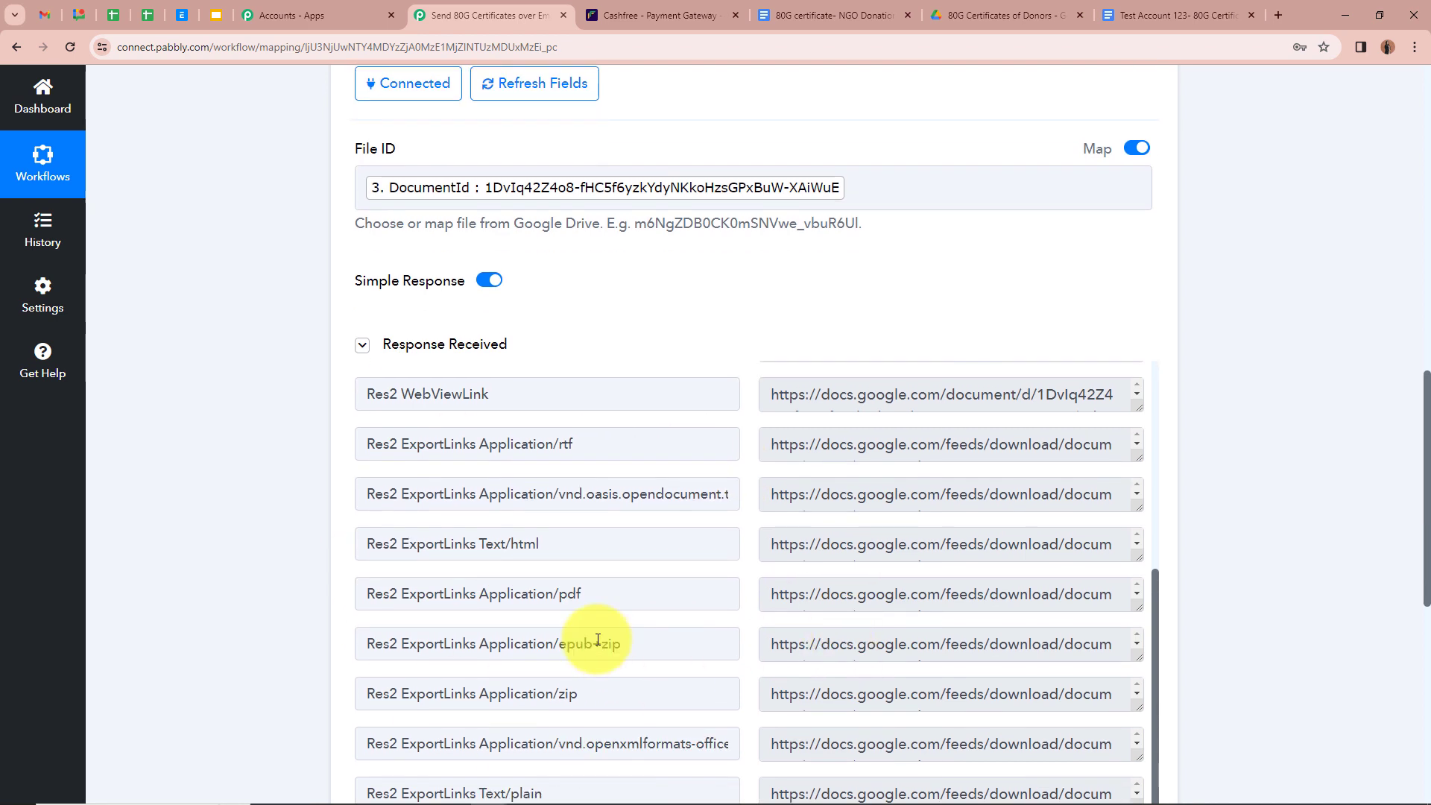
{"action": "left_click_drag", "start_coordinate": [438, 594], "coordinate": [626, 588]}
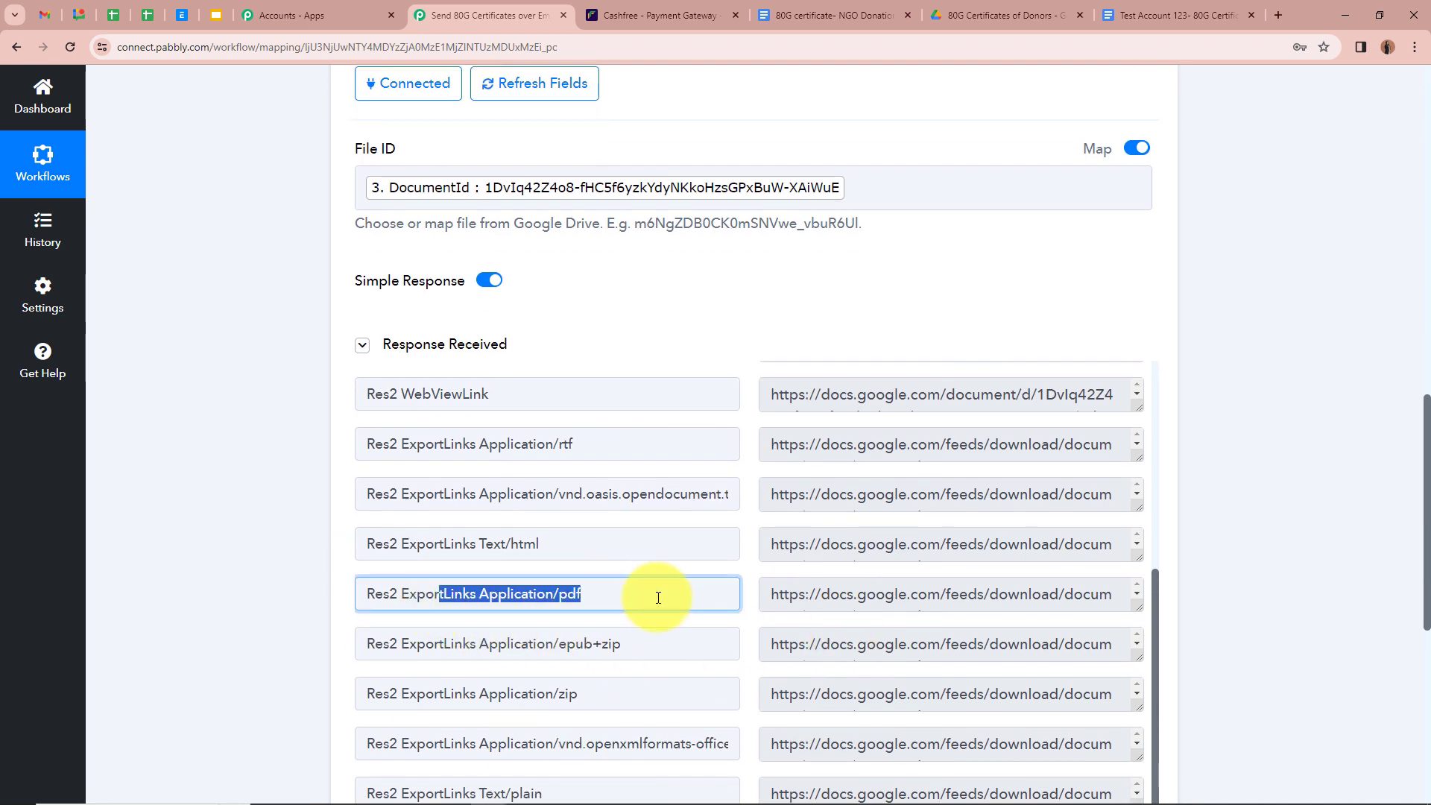
{"action": "left_click", "coordinate": [197, 602]}
{"action": "scroll", "coordinate": [253, 637], "scroll_direction": "up", "scroll_amount": 1}
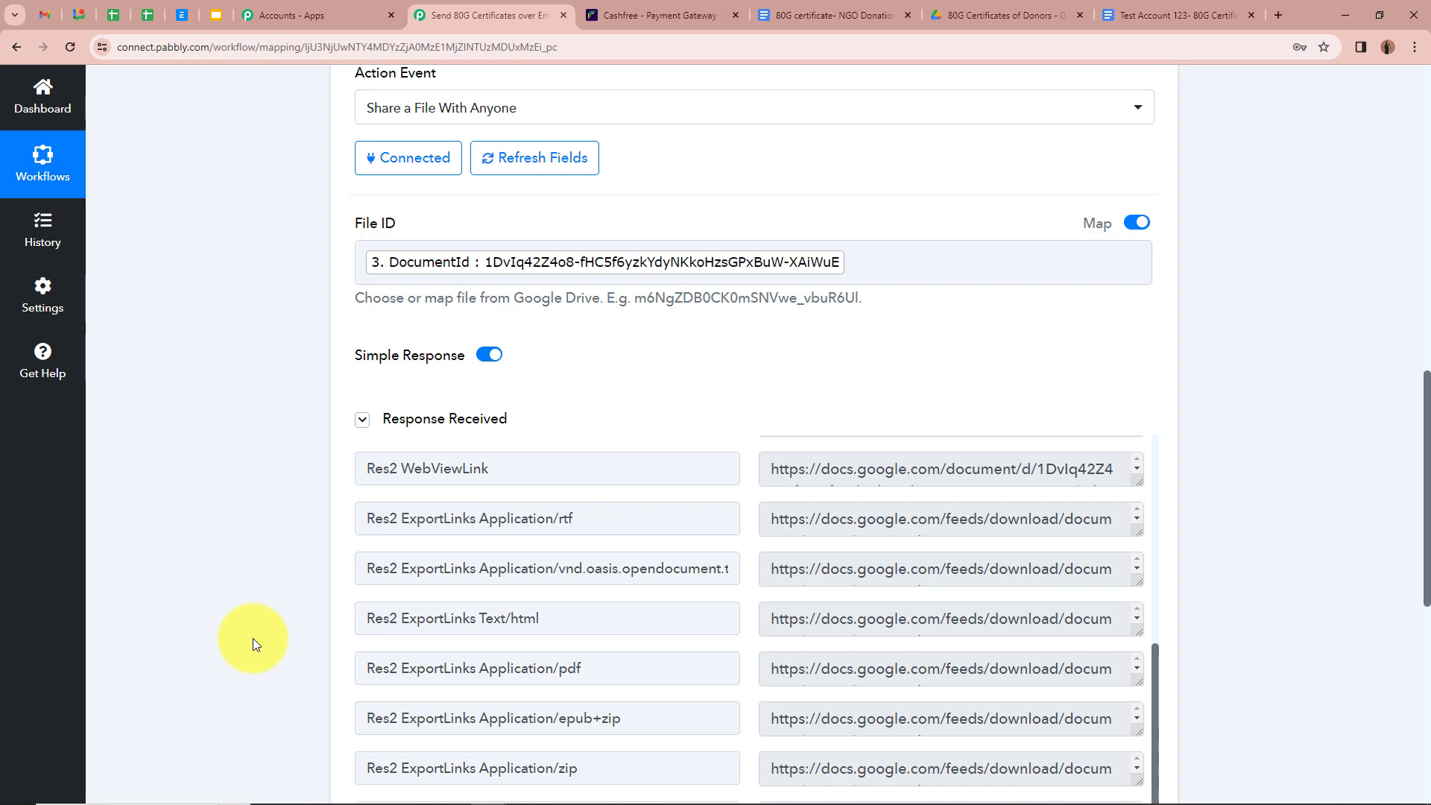
{"action": "scroll", "coordinate": [253, 637], "scroll_direction": "up", "scroll_amount": 5}
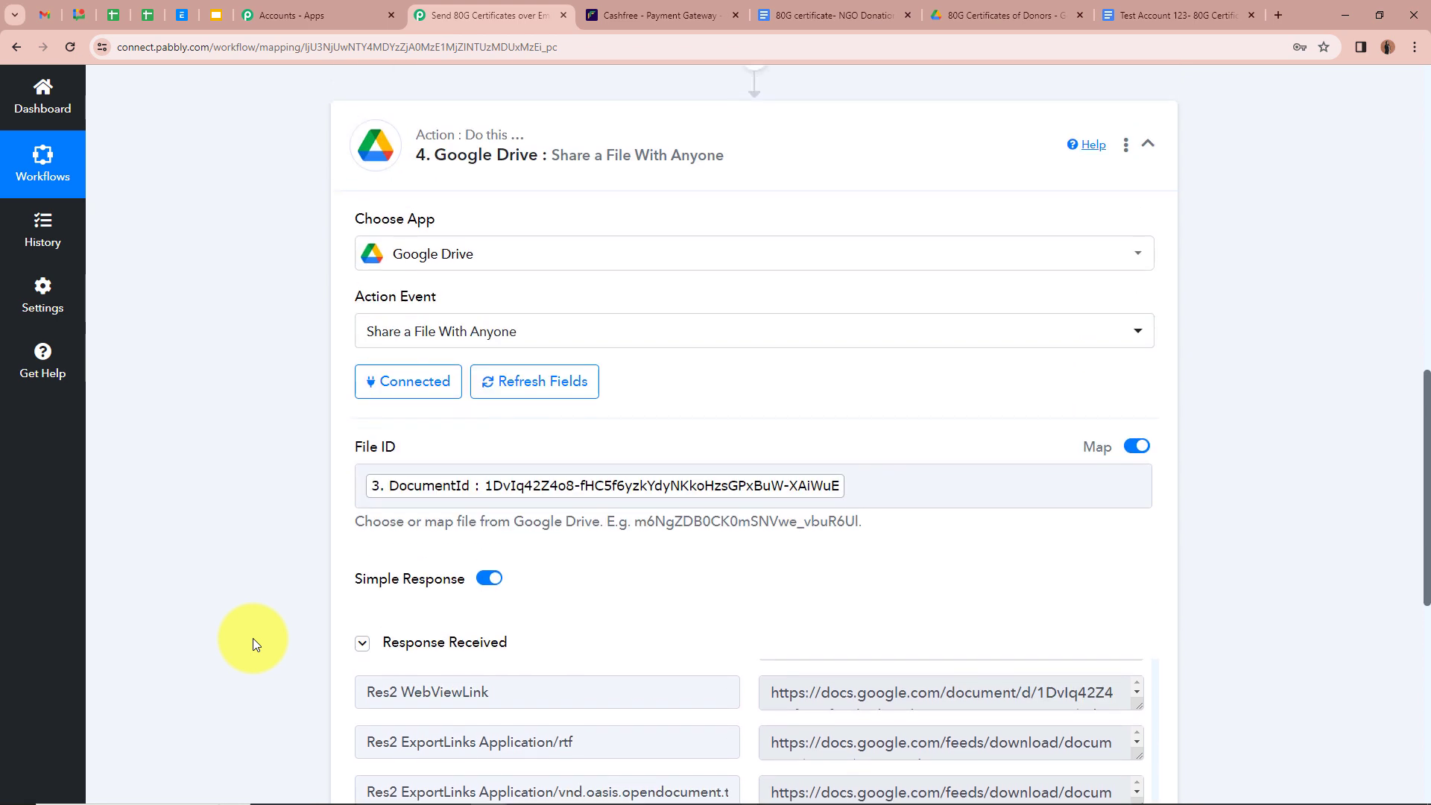
{"action": "left_click", "coordinate": [393, 343]}
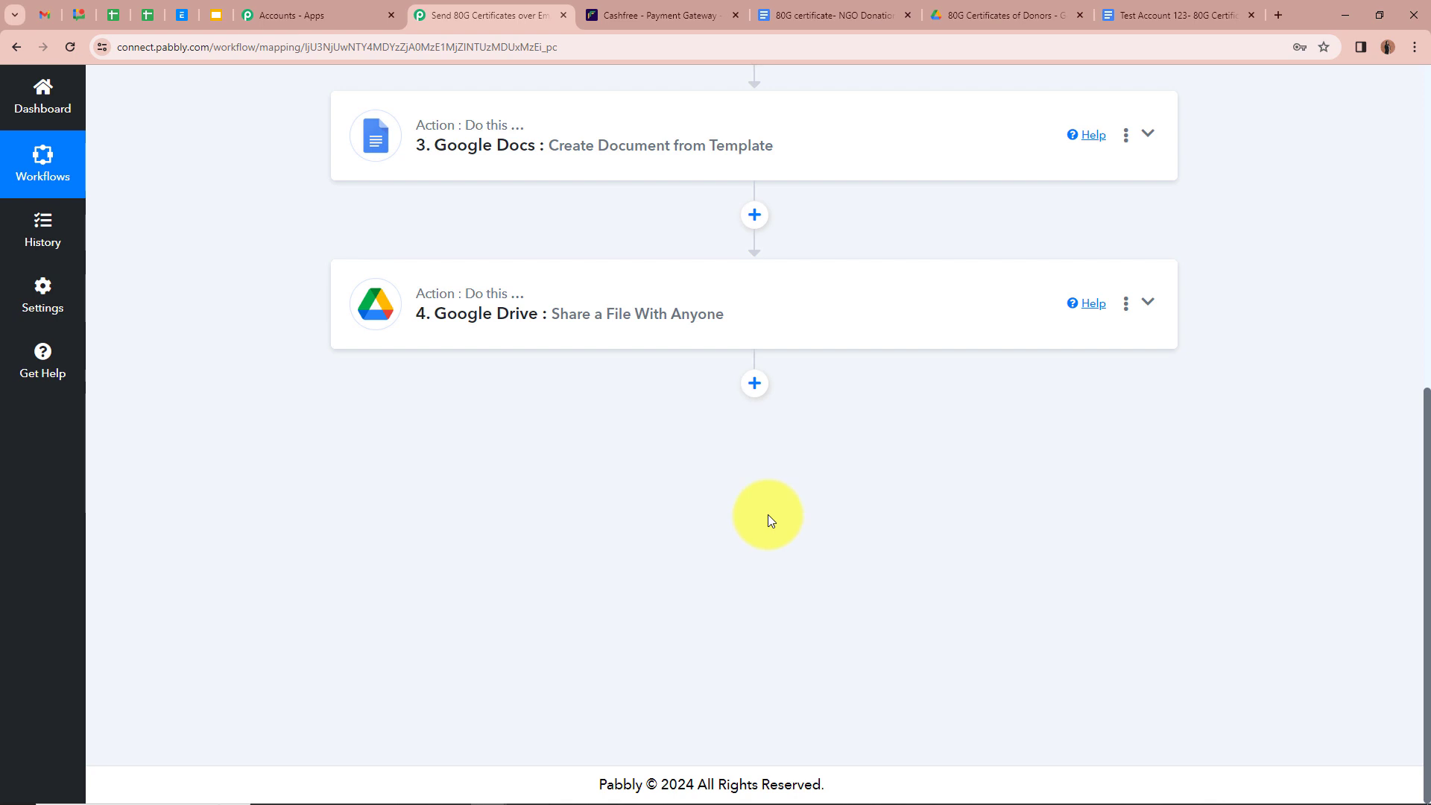
Step: Add a Gmail 'Send Email' action after the Drive share step and begin connecting an account
{"action": "left_click", "coordinate": [754, 383]}
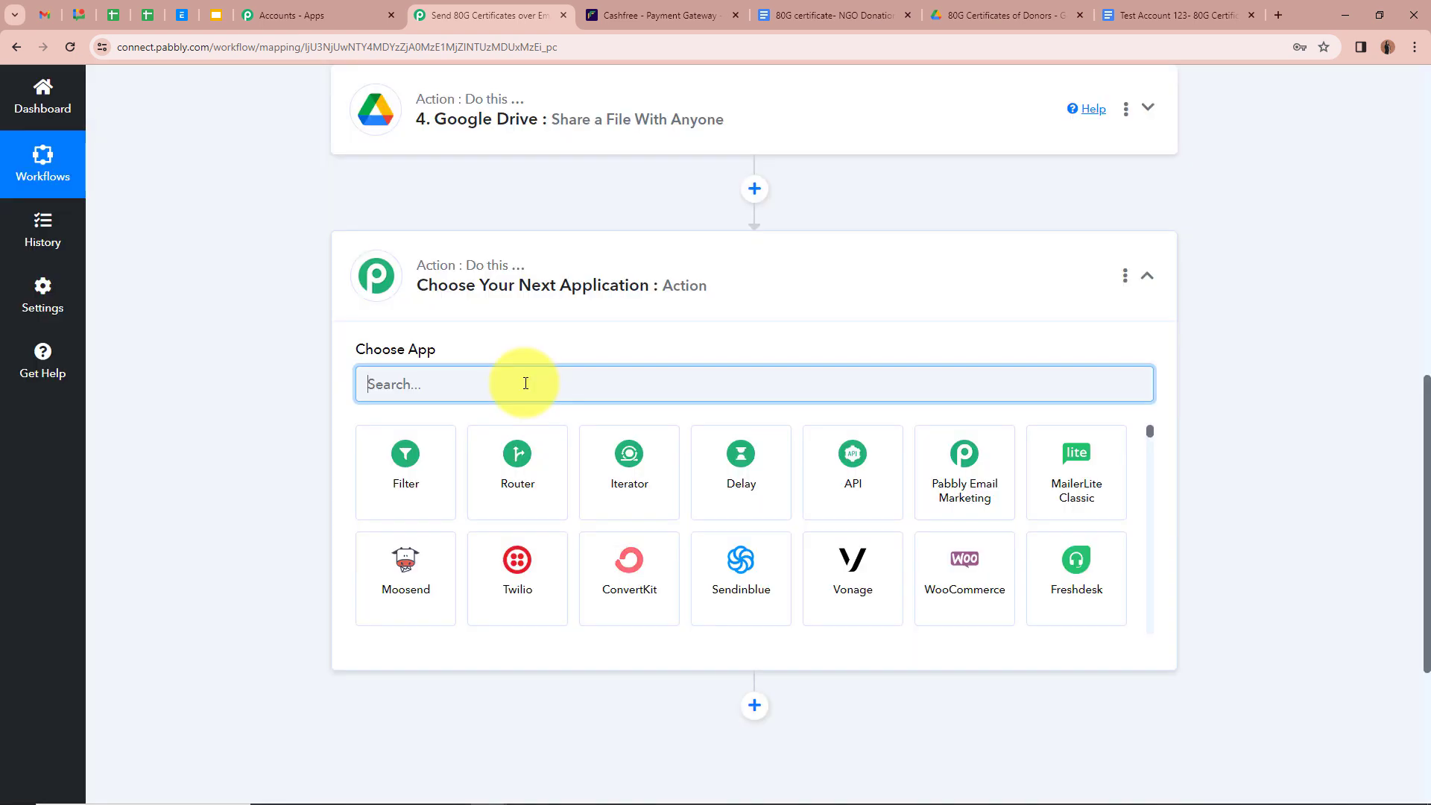
{"action": "type", "text": "gmai"}
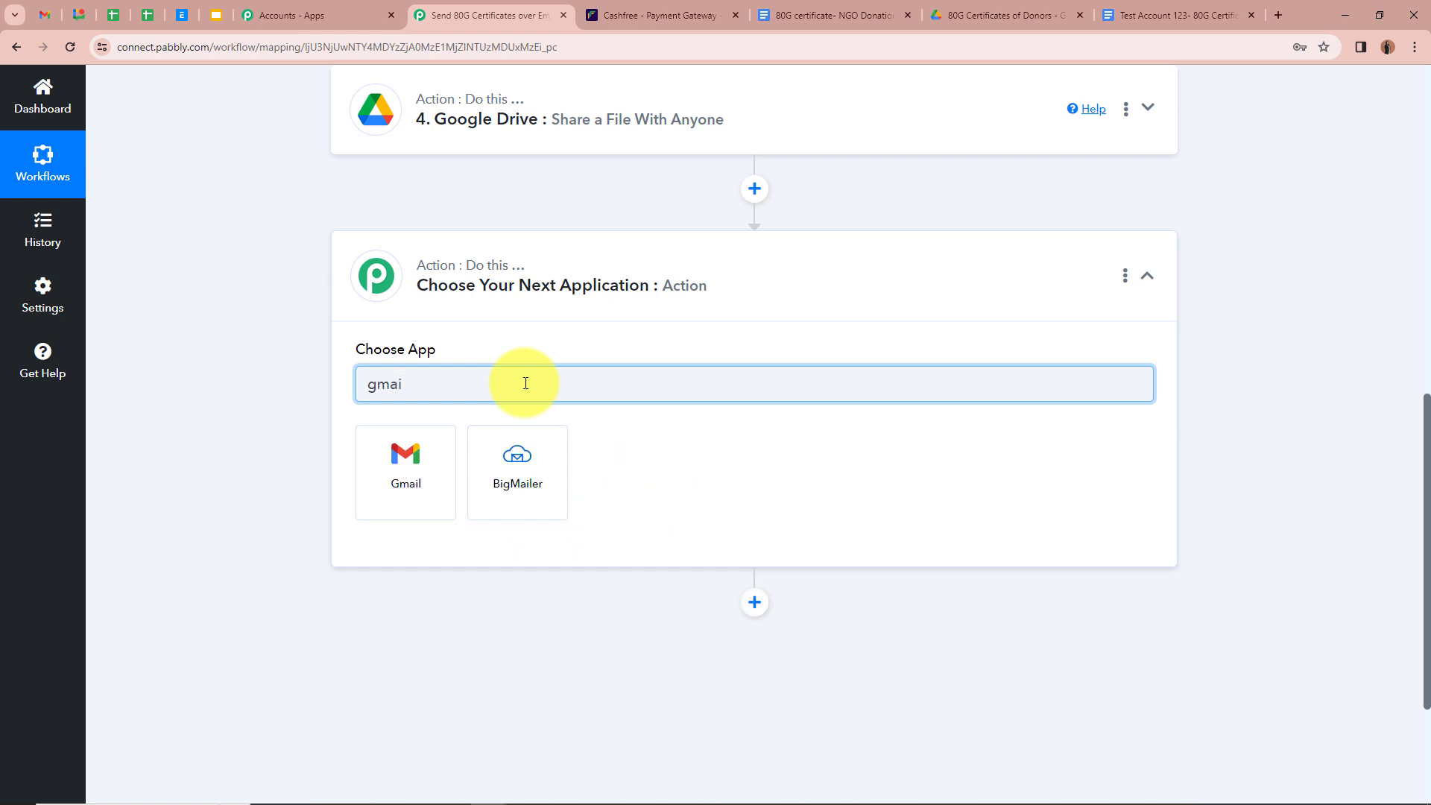
{"action": "left_click", "coordinate": [429, 475]}
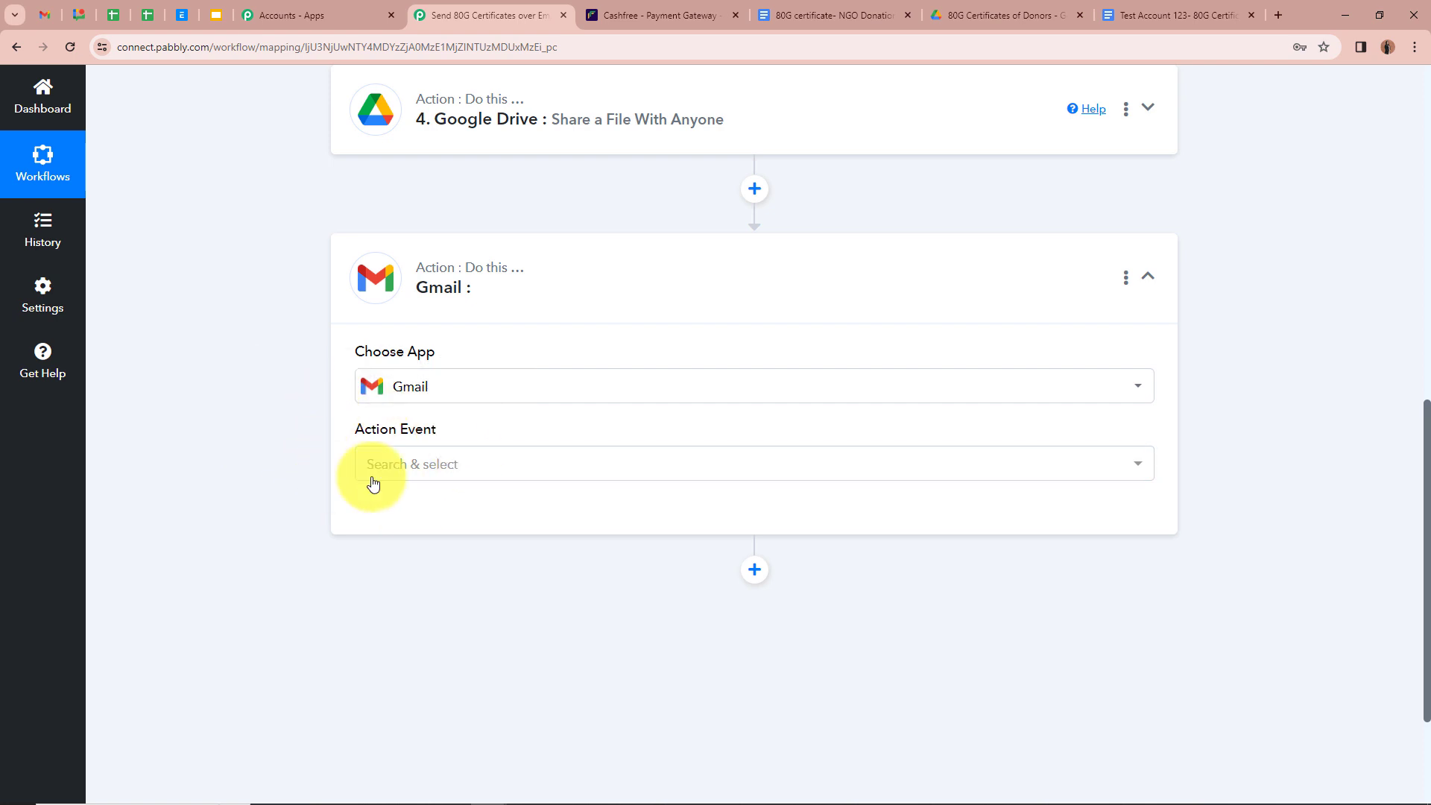
{"action": "left_click", "coordinate": [418, 470]}
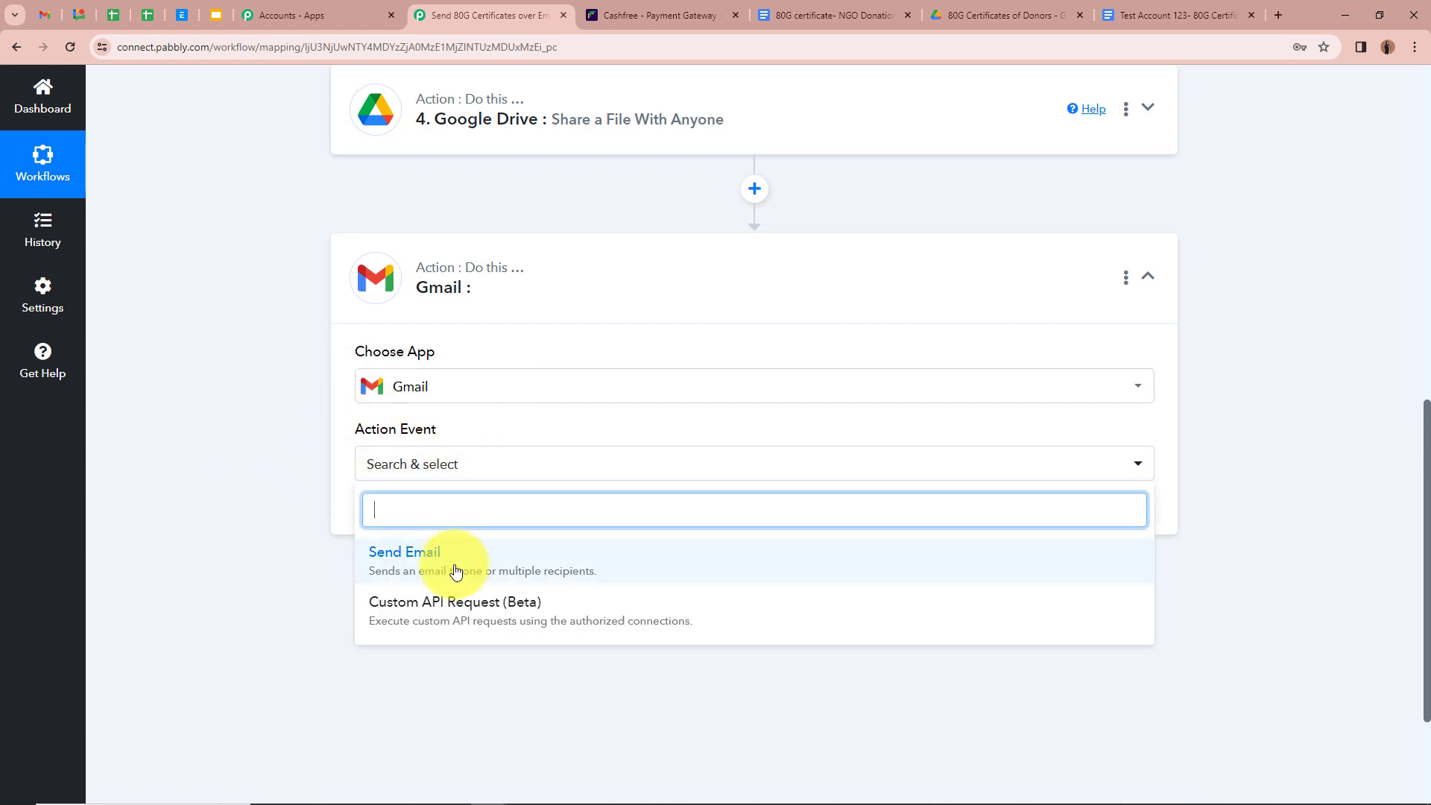
{"action": "left_click", "coordinate": [456, 571]}
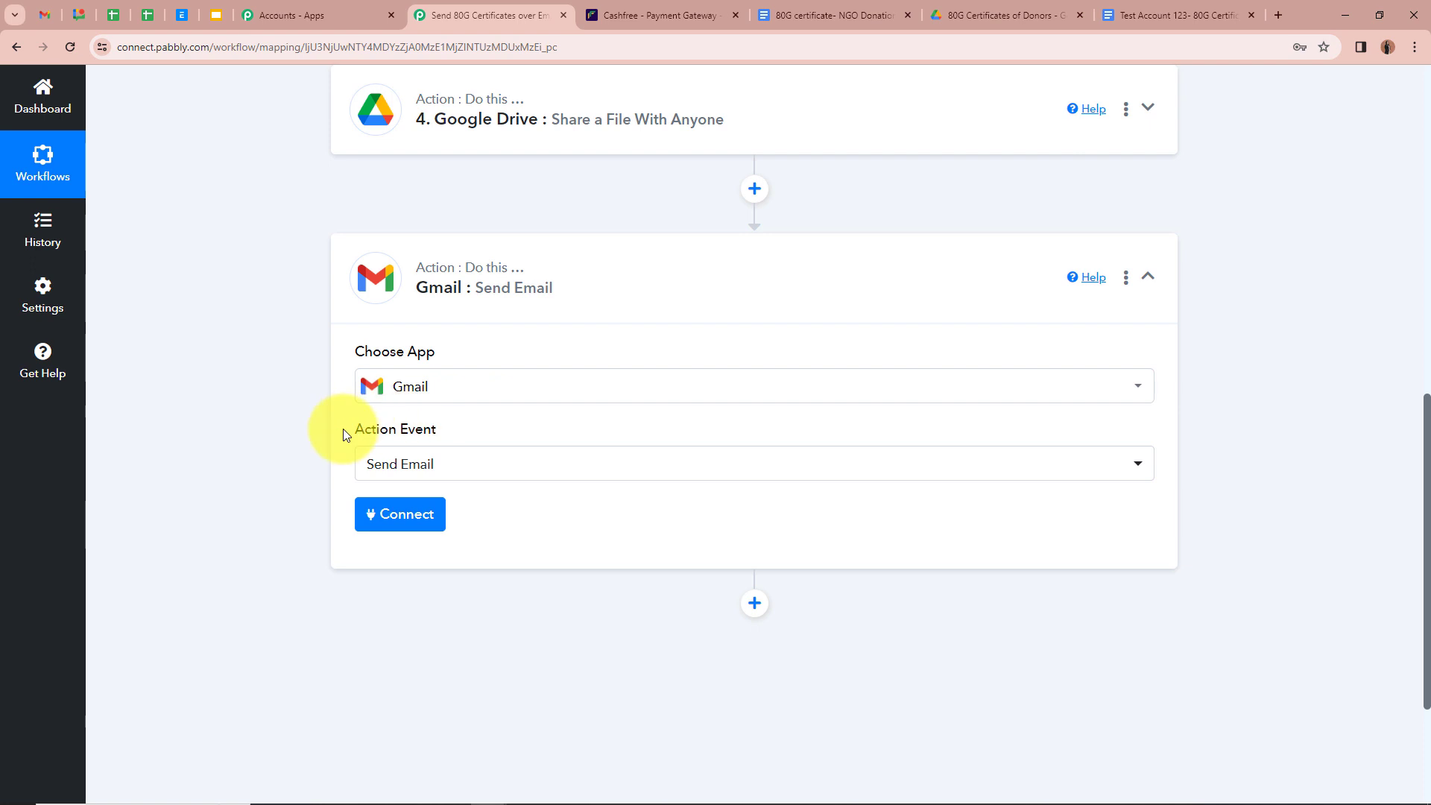
{"action": "scroll", "coordinate": [343, 431], "scroll_direction": "up", "scroll_amount": 2}
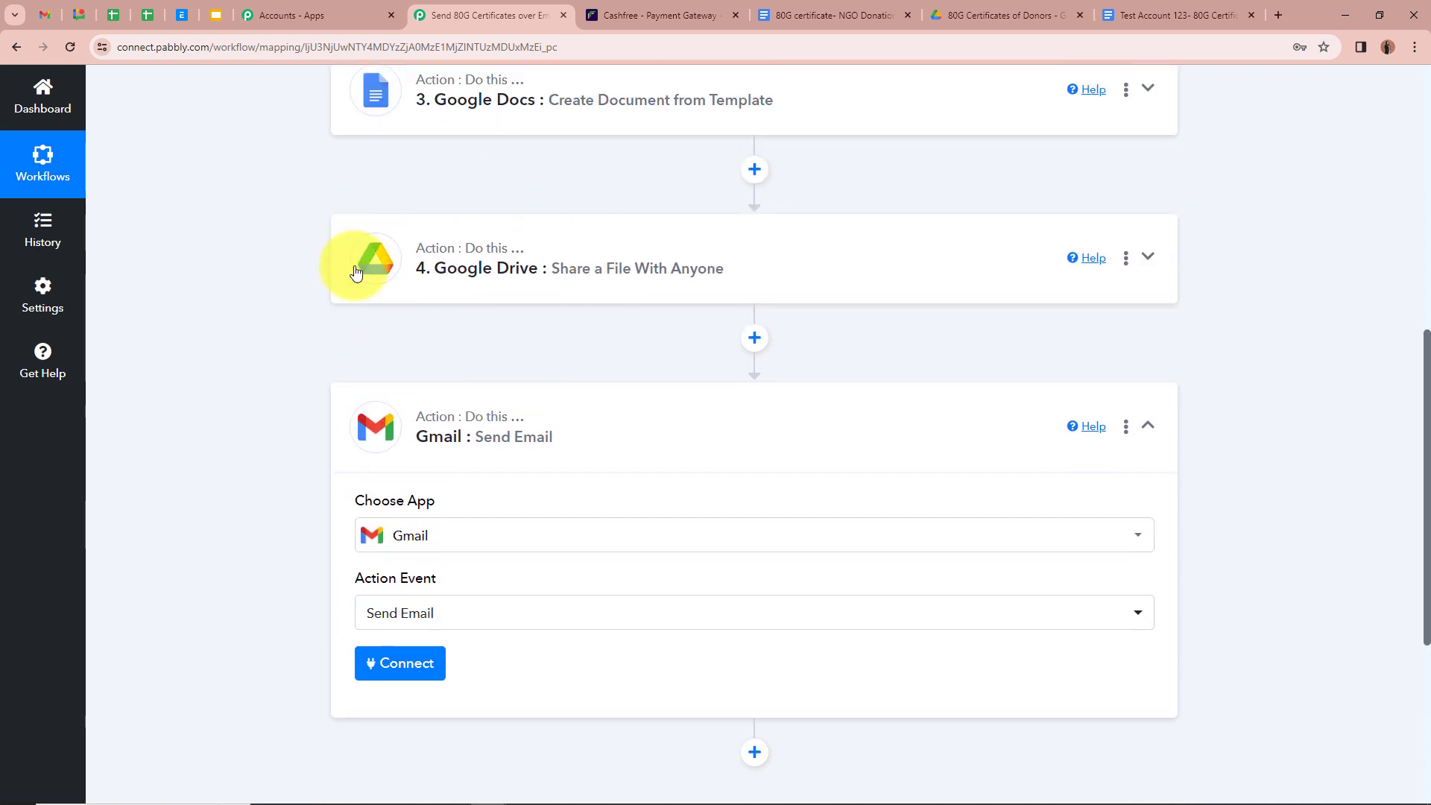
{"action": "scroll", "coordinate": [379, 215], "scroll_direction": "down", "scroll_amount": 1}
{"action": "scroll", "coordinate": [286, 382], "scroll_direction": "down", "scroll_amount": 2}
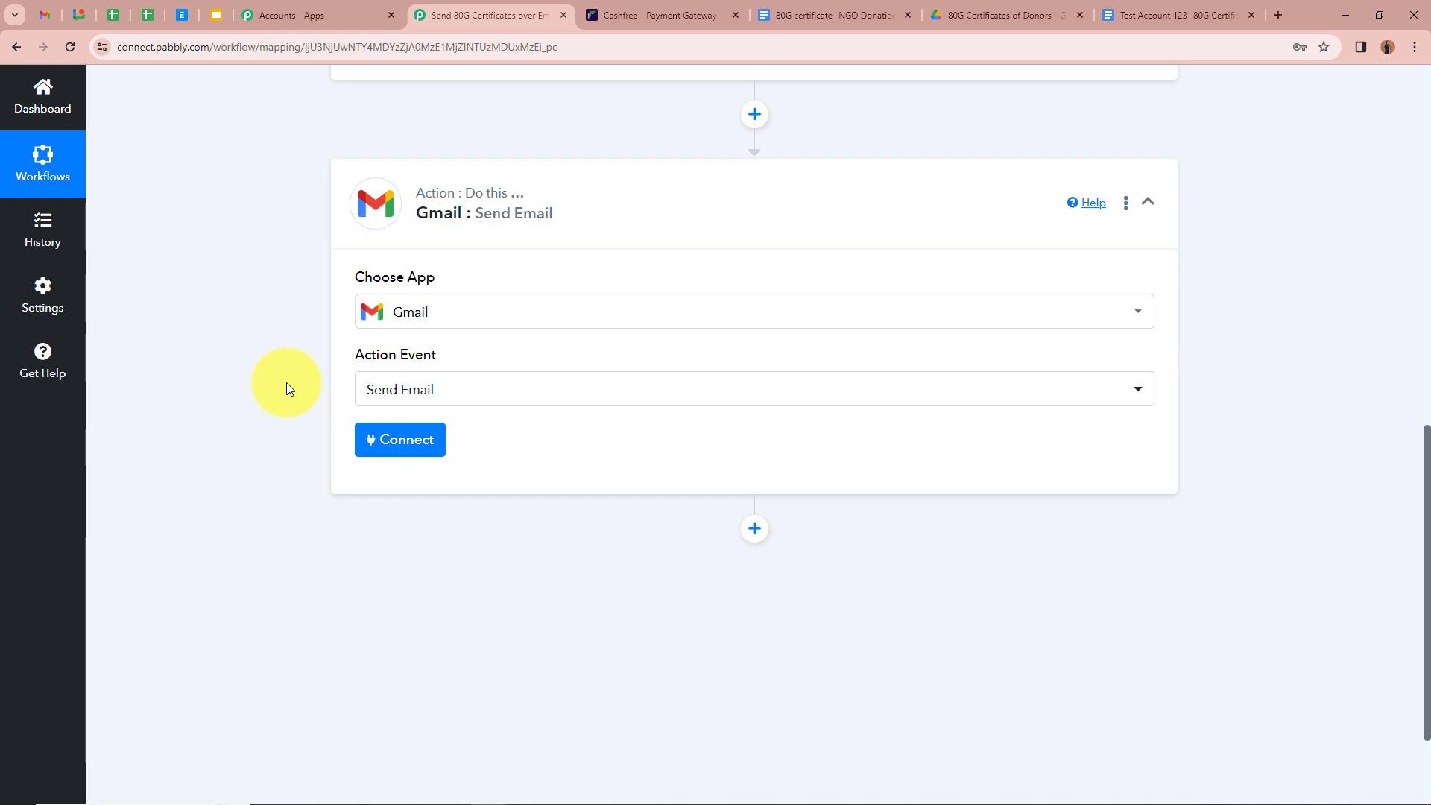
{"action": "left_click", "coordinate": [377, 448]}
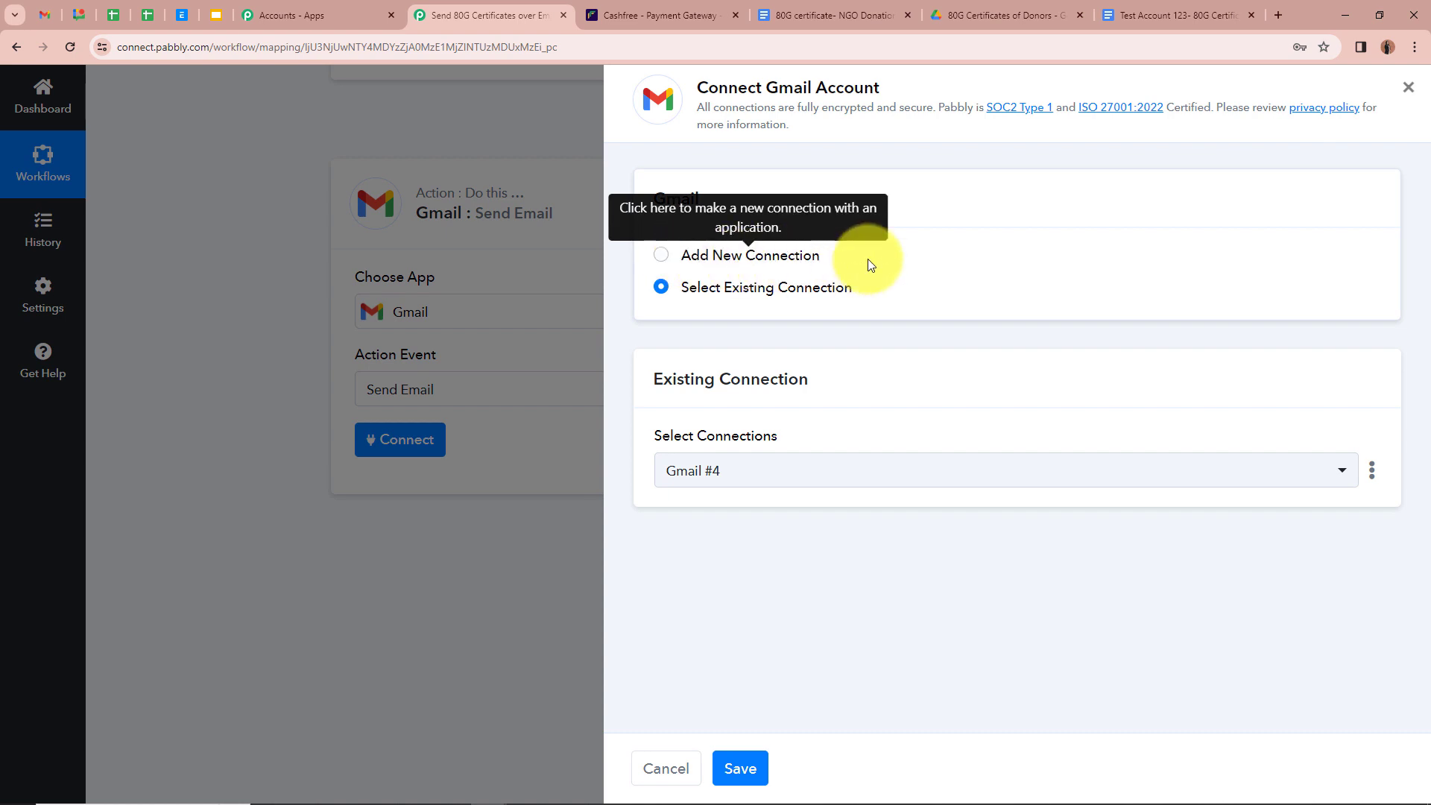
Step: Save the Gmail connection and map the Cashfree Customer Email as the recipient
{"action": "left_click", "coordinate": [749, 776]}
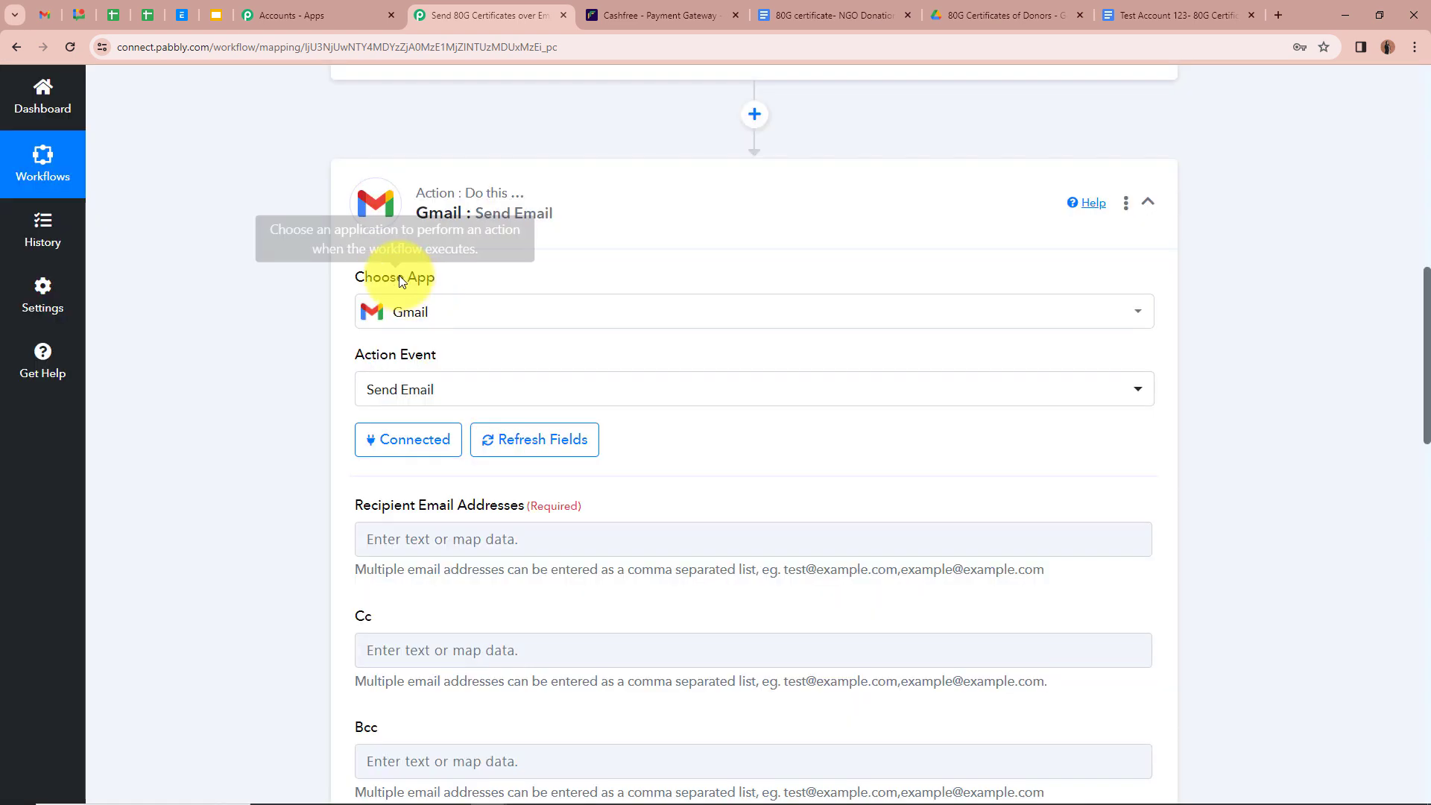
{"action": "scroll", "coordinate": [534, 310], "scroll_direction": "down", "scroll_amount": 2}
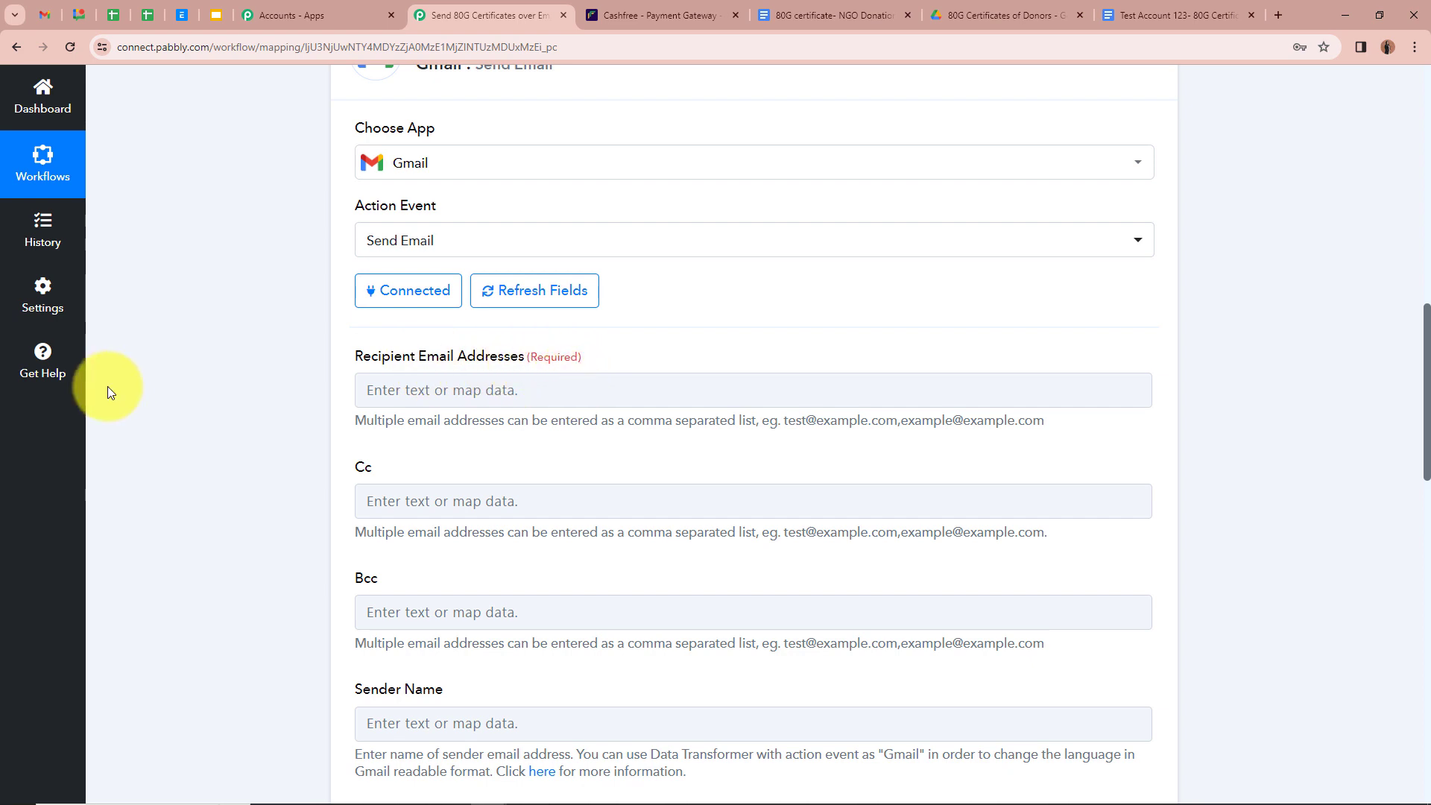
{"action": "left_click", "coordinate": [553, 391]}
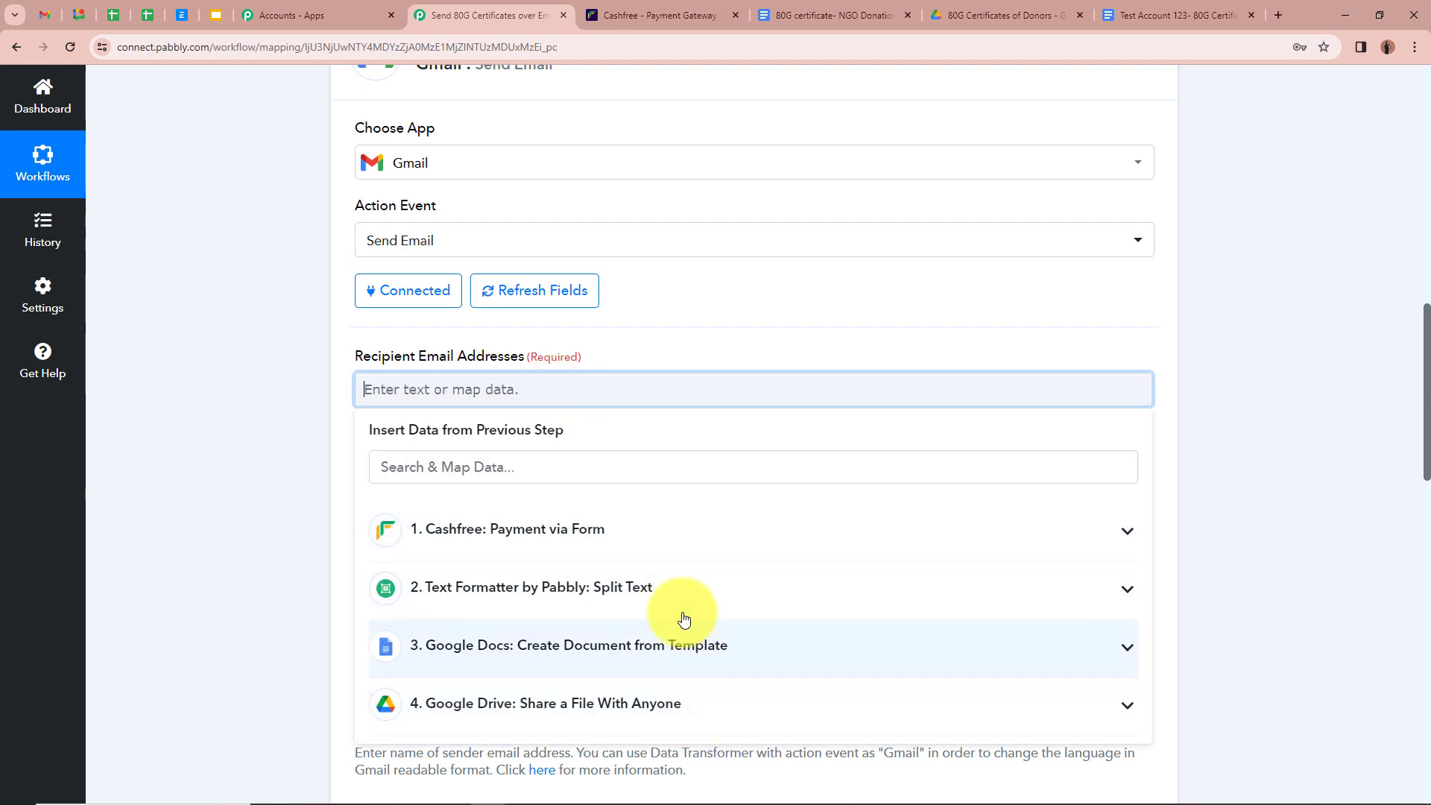
{"action": "left_click", "coordinate": [1123, 529]}
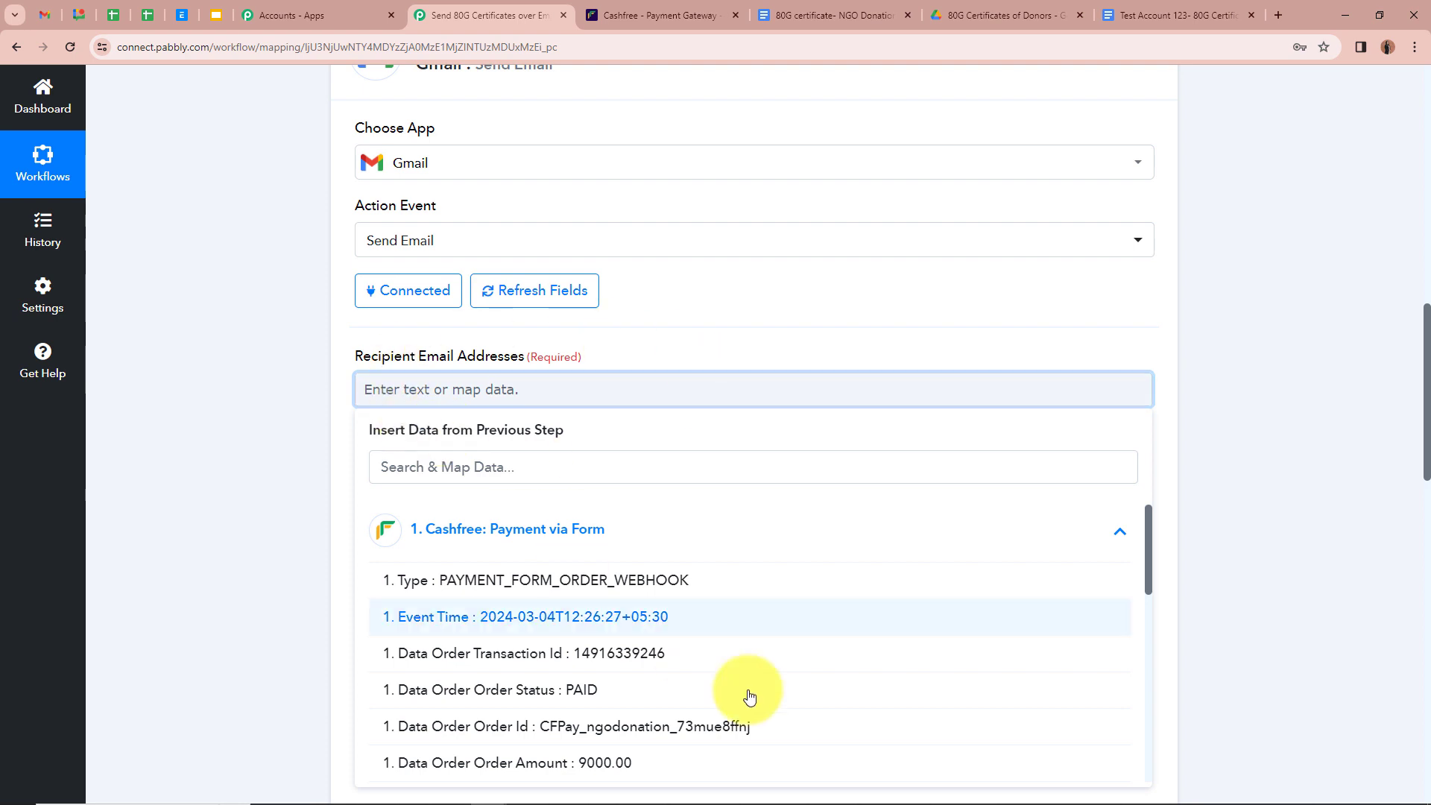
{"action": "scroll", "coordinate": [775, 686], "scroll_direction": "down", "scroll_amount": 2}
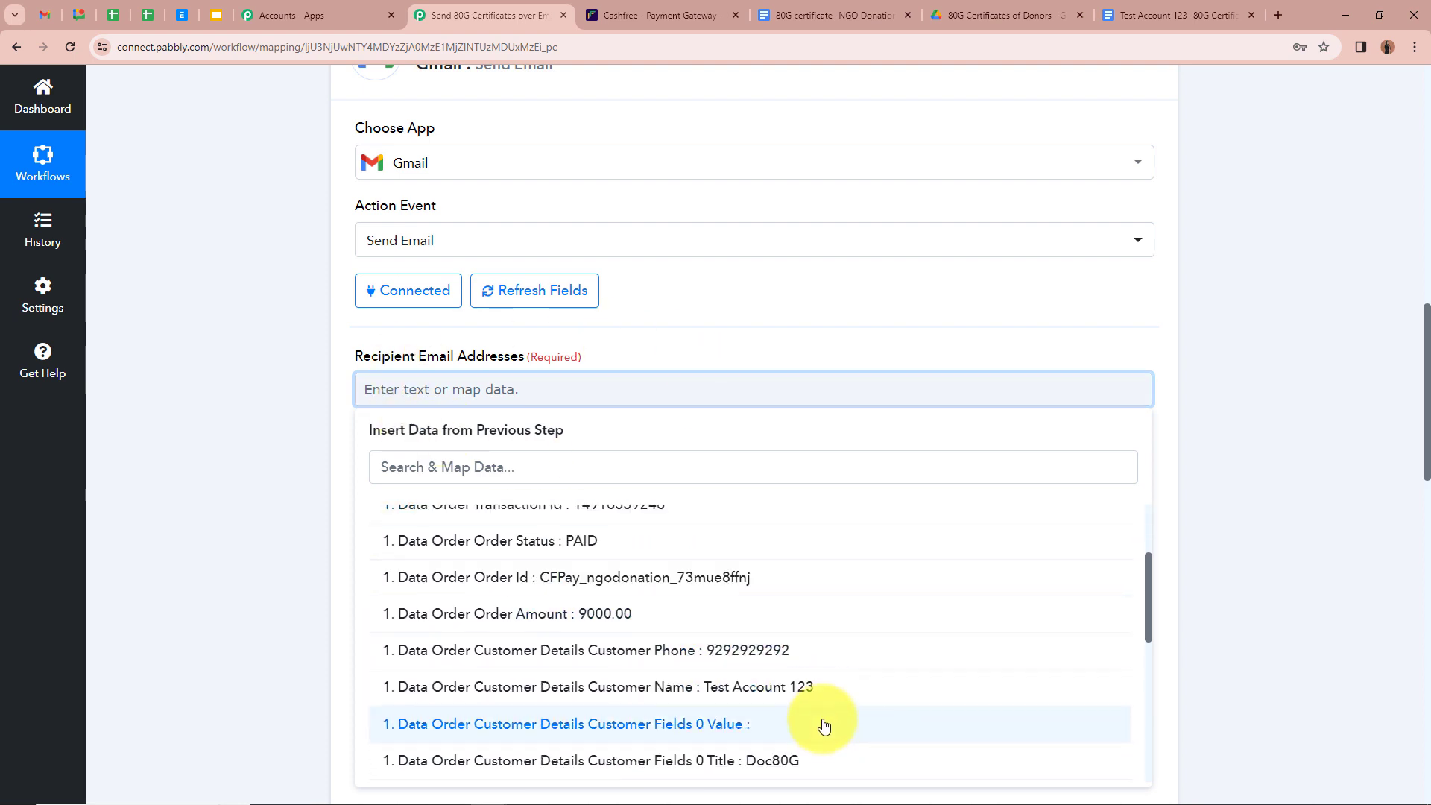
{"action": "scroll", "coordinate": [797, 683], "scroll_direction": "down", "scroll_amount": 2}
{"action": "scroll", "coordinate": [781, 684], "scroll_direction": "down", "scroll_amount": 1}
{"action": "left_click", "coordinate": [792, 649]}
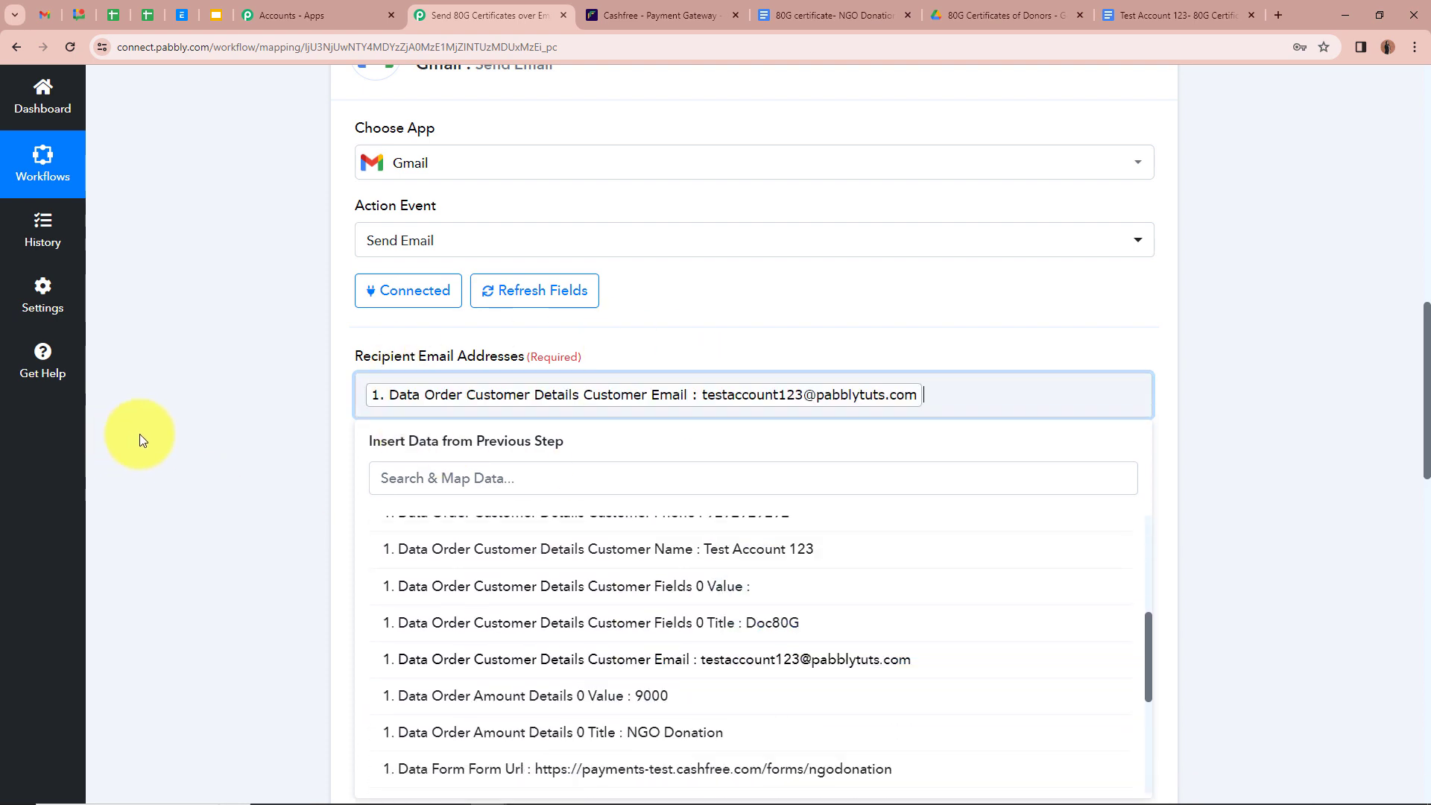
{"action": "left_click", "coordinate": [233, 463]}
{"action": "scroll", "coordinate": [380, 507], "scroll_direction": "down", "scroll_amount": 2}
{"action": "scroll", "coordinate": [373, 462], "scroll_direction": "up", "scroll_amount": 1}
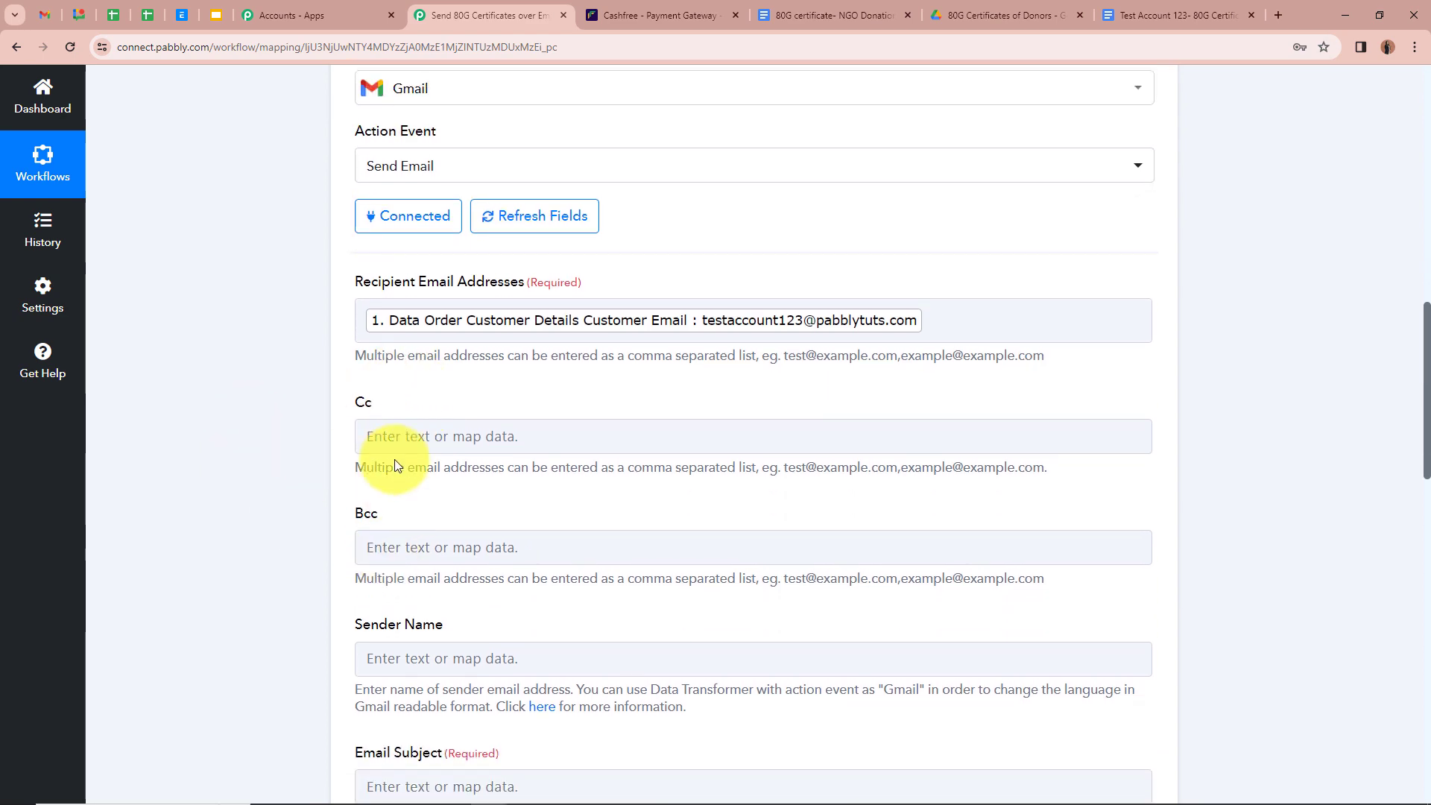
{"action": "scroll", "coordinate": [477, 470], "scroll_direction": "down", "scroll_amount": 3}
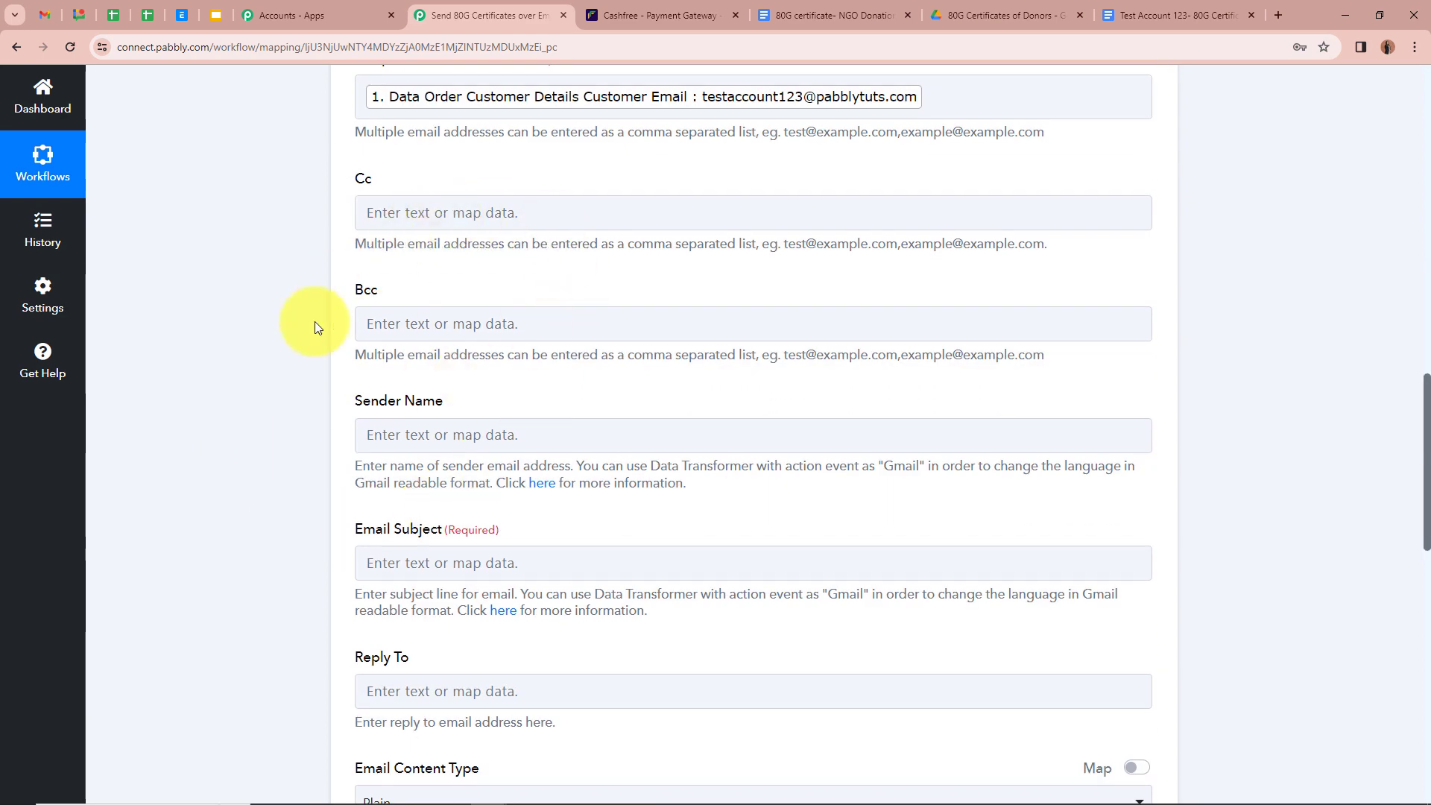
Step: Set sender name 'XYZ Foundation' and subject '80G Certificate for your Donation to our NGO'
{"action": "left_click", "coordinate": [448, 434]}
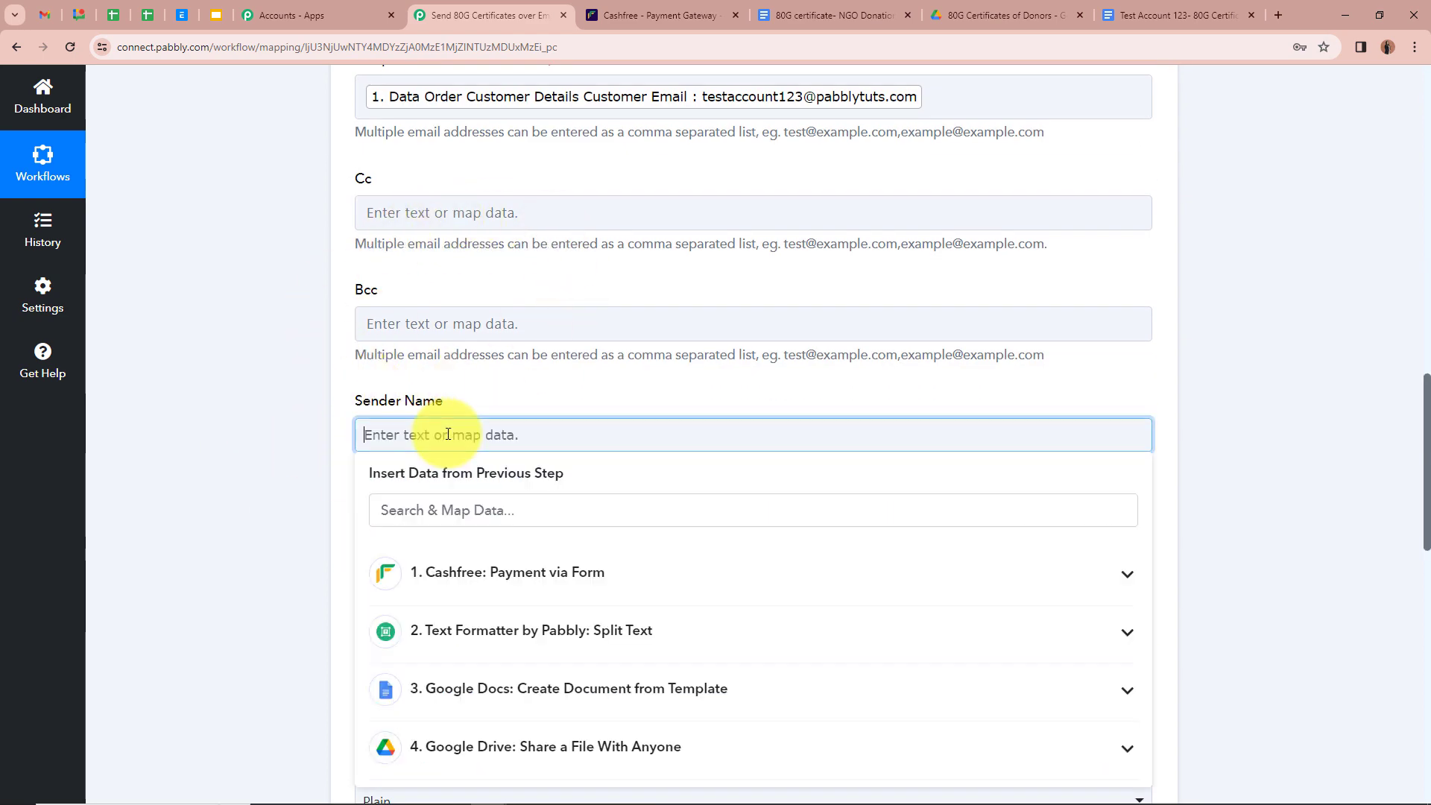
{"action": "type", "text": "XYZ Foundation"}
{"action": "scroll", "coordinate": [447, 362], "scroll_direction": "down", "scroll_amount": 1}
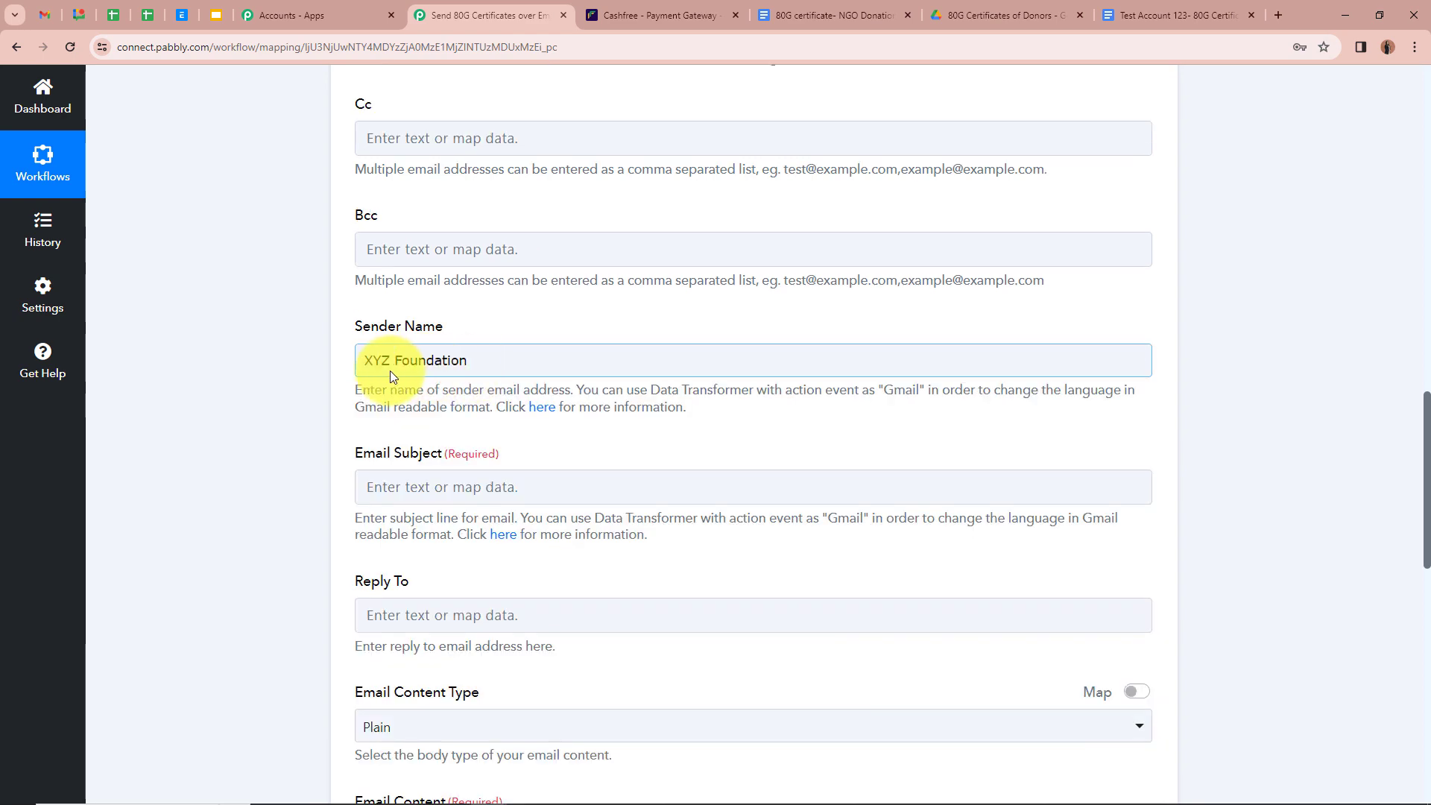
{"action": "scroll", "coordinate": [557, 270], "scroll_direction": "down", "scroll_amount": 1}
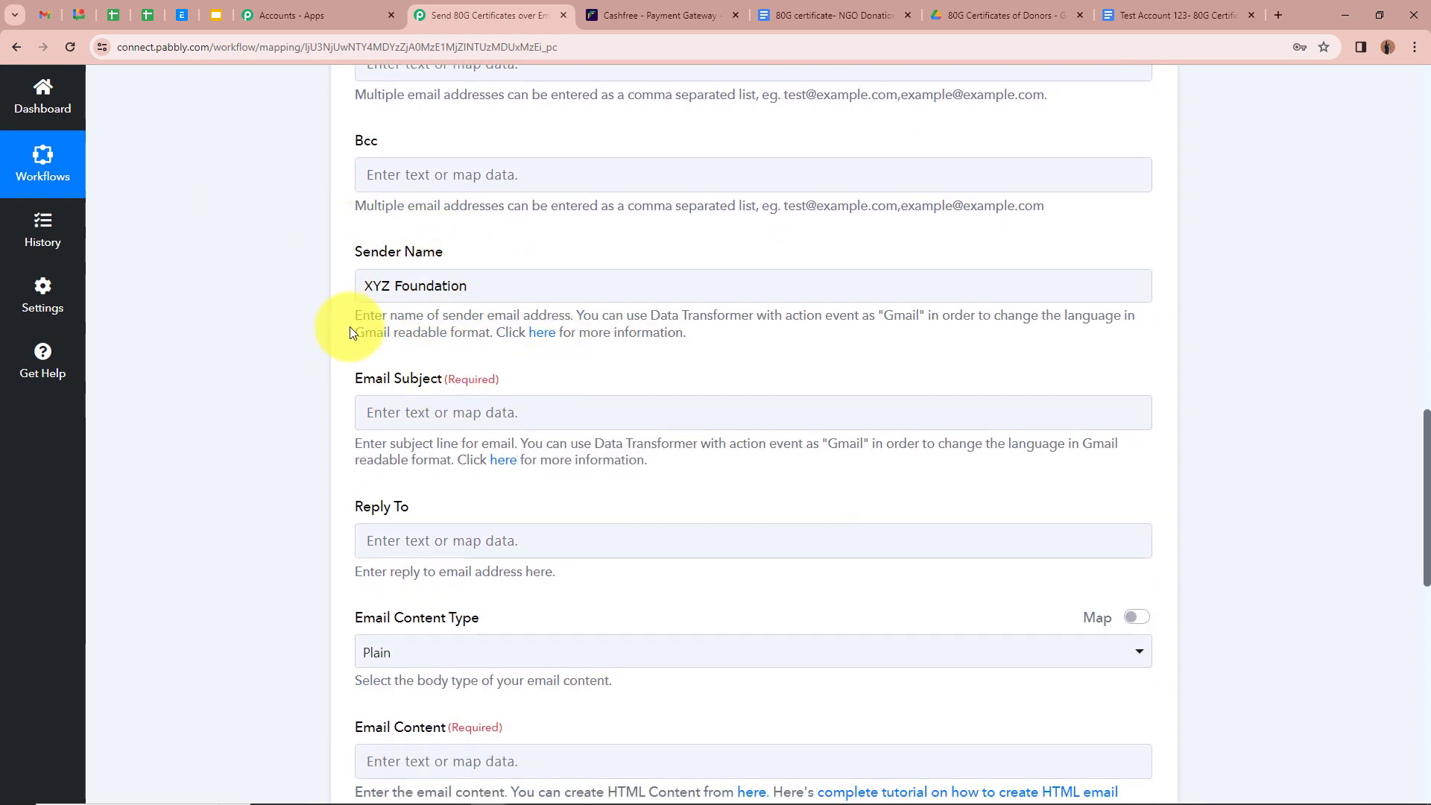
{"action": "scroll", "coordinate": [345, 367], "scroll_direction": "down", "scroll_amount": 1}
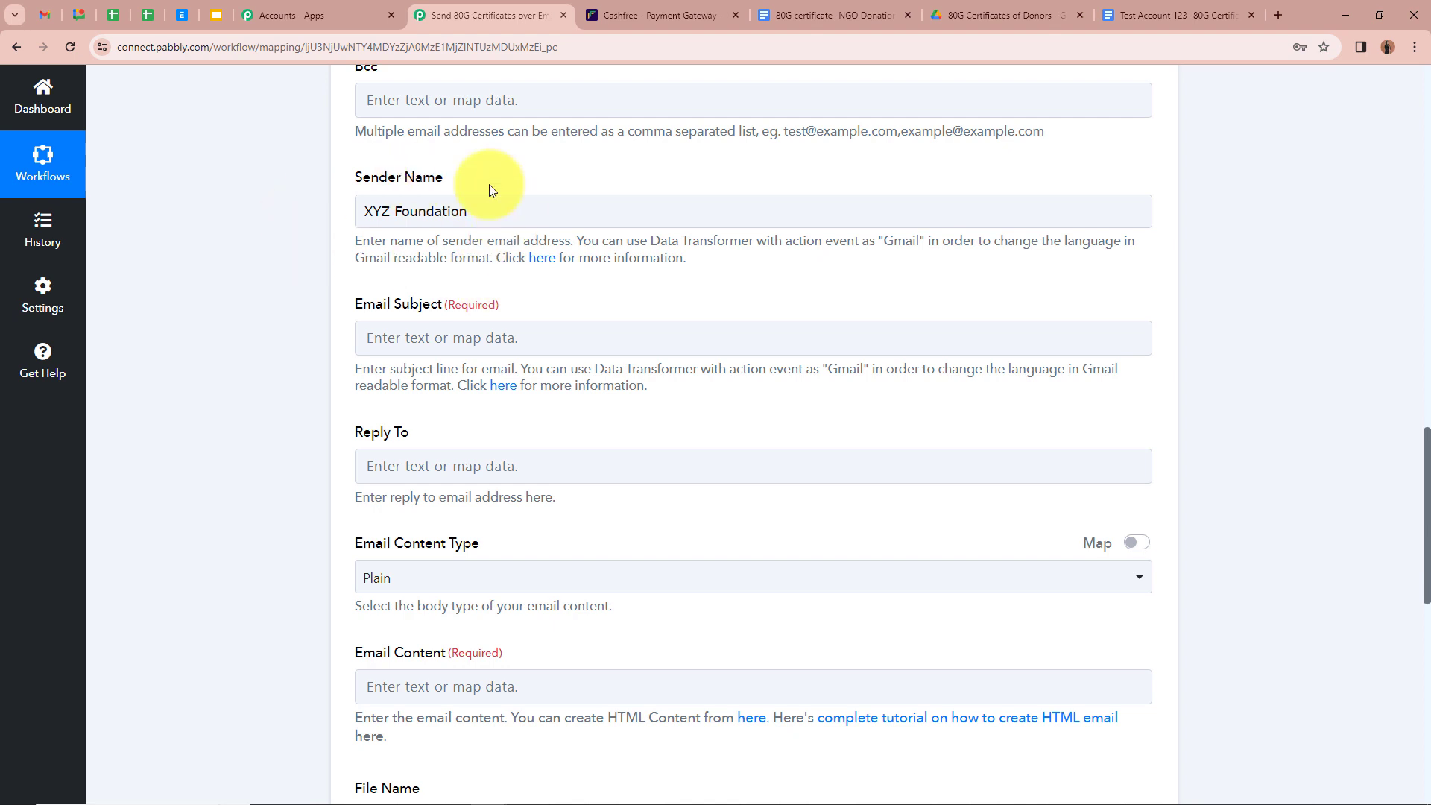
{"action": "scroll", "coordinate": [351, 187], "scroll_direction": "down", "scroll_amount": 1}
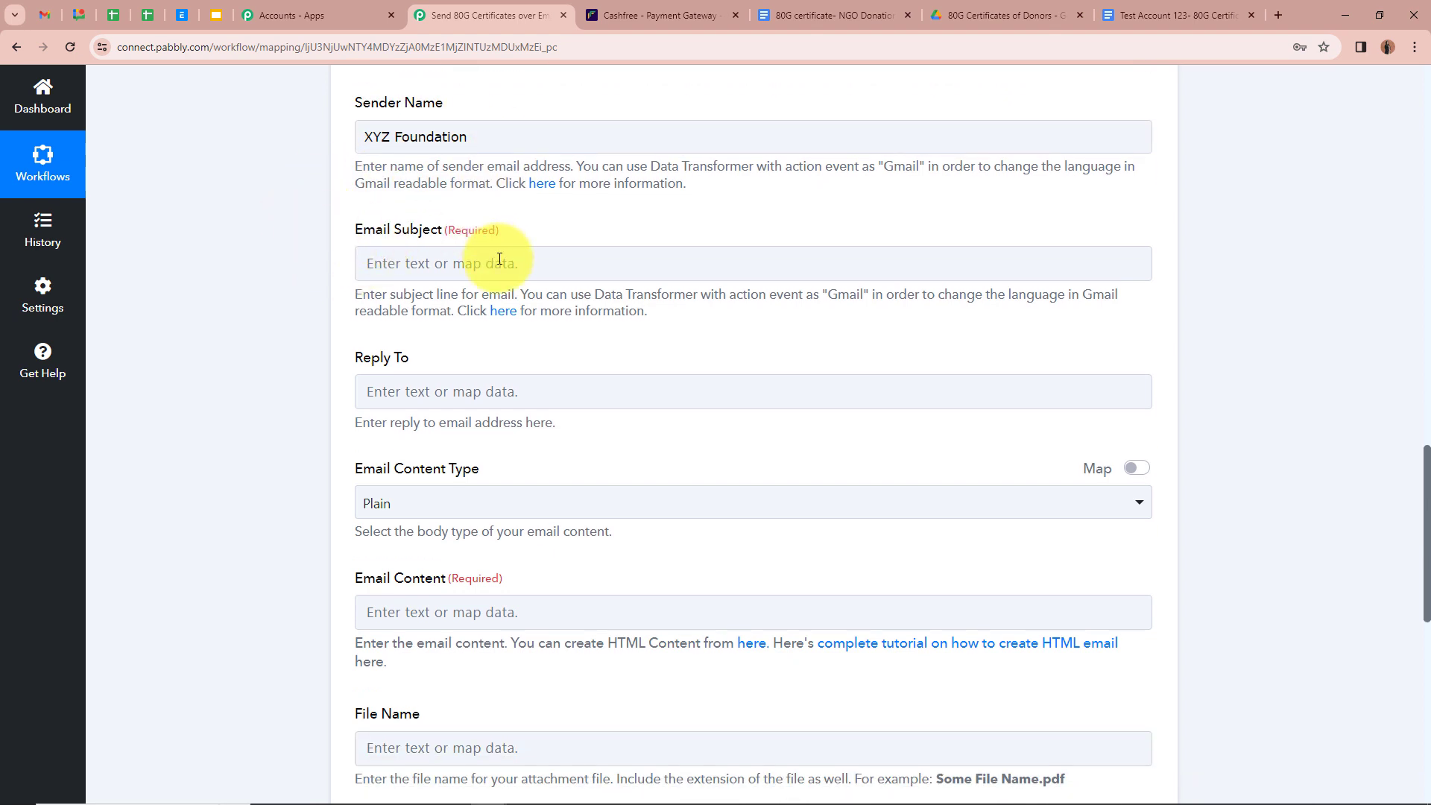
{"action": "left_click", "coordinate": [500, 259]}
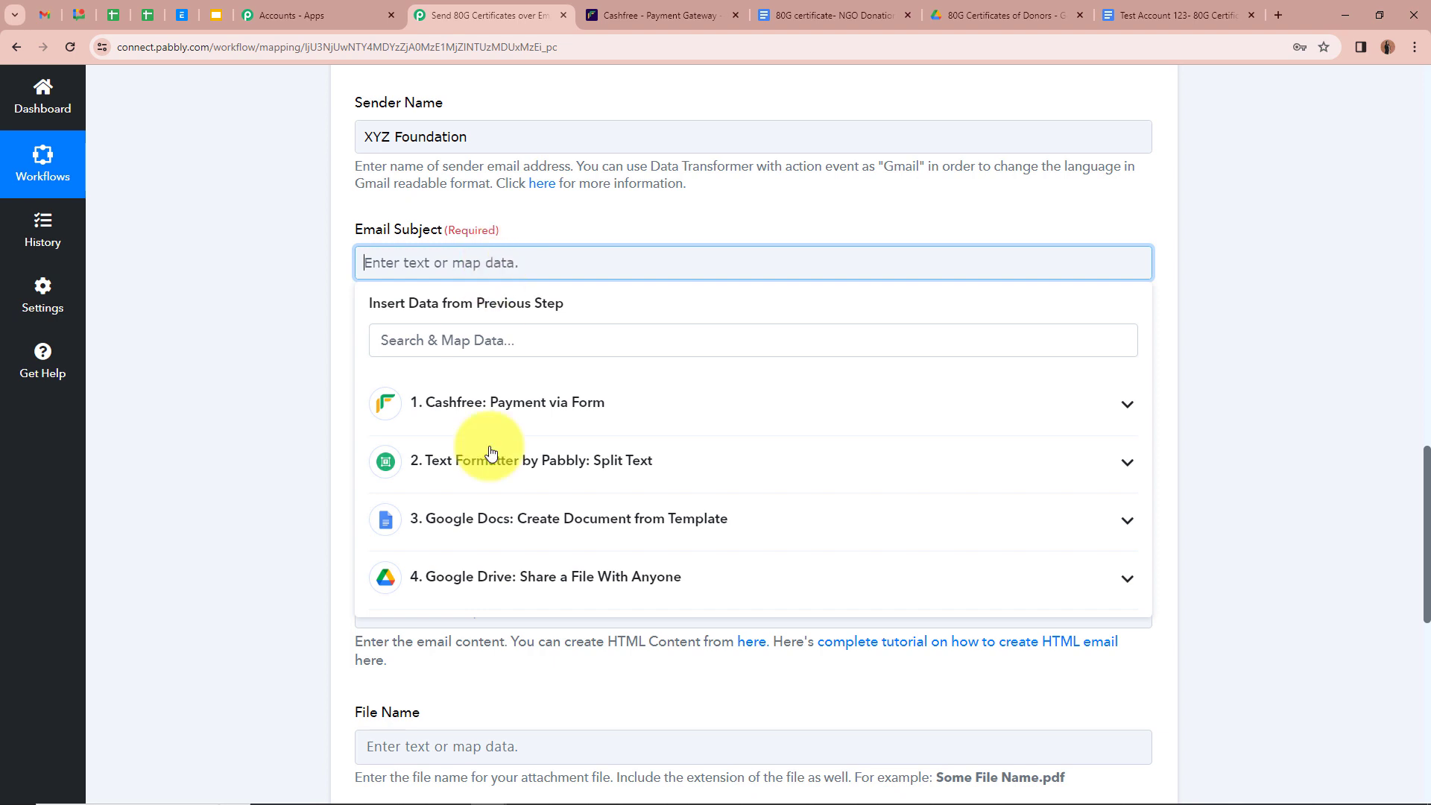
{"action": "type", "text": "80G Certificate for your Donation to our NGO"}
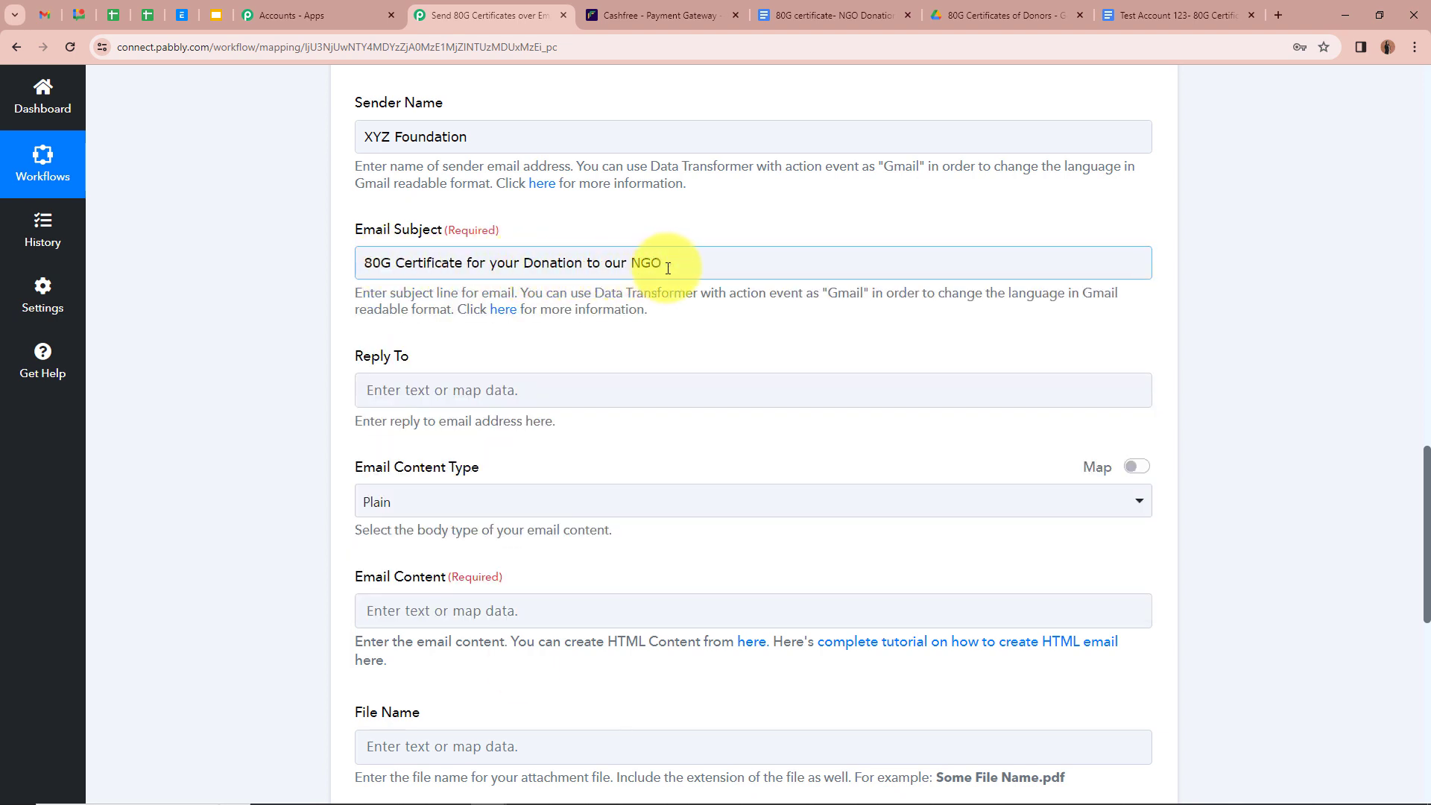
{"action": "left_click", "coordinate": [648, 307]}
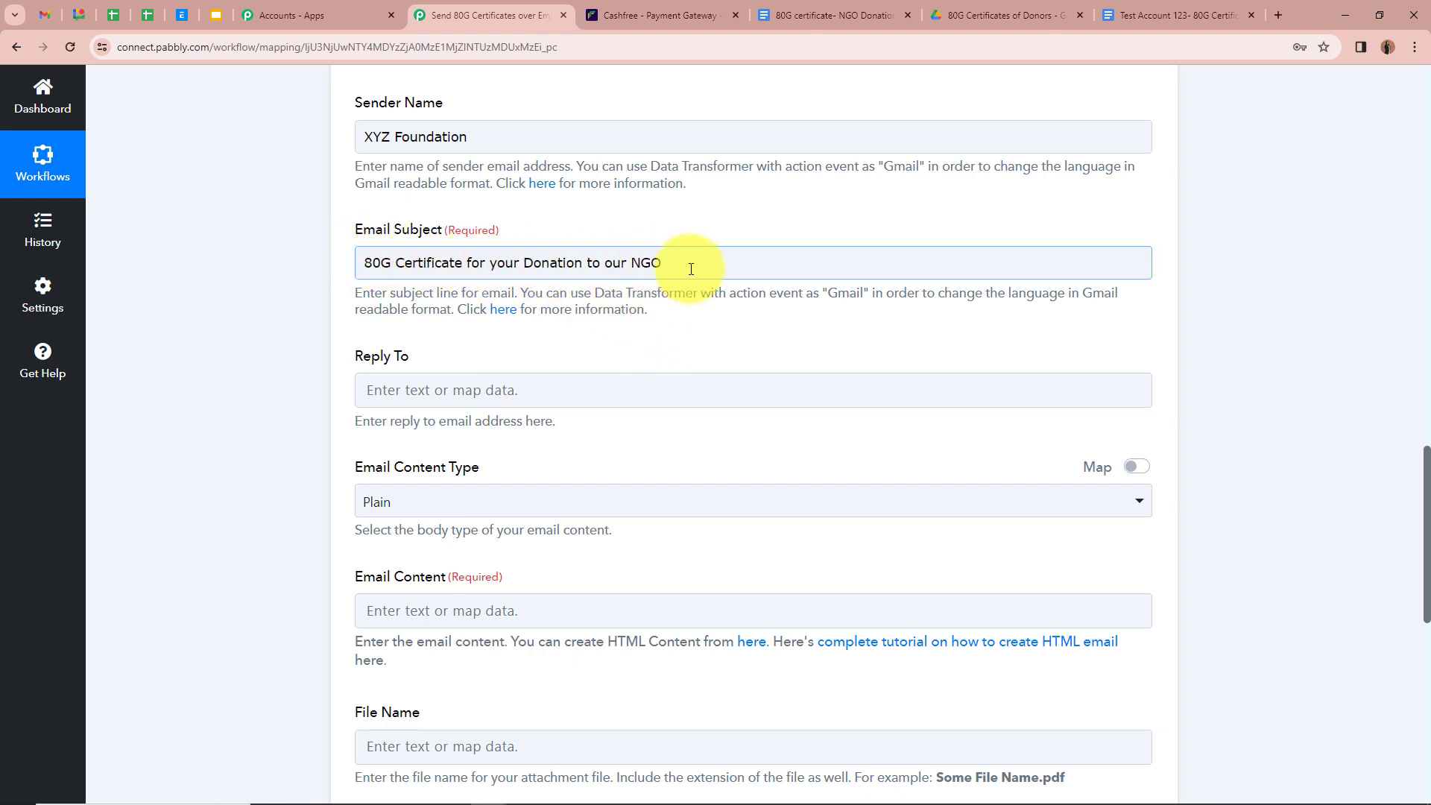
{"action": "scroll", "coordinate": [705, 325], "scroll_direction": "down", "scroll_amount": 2}
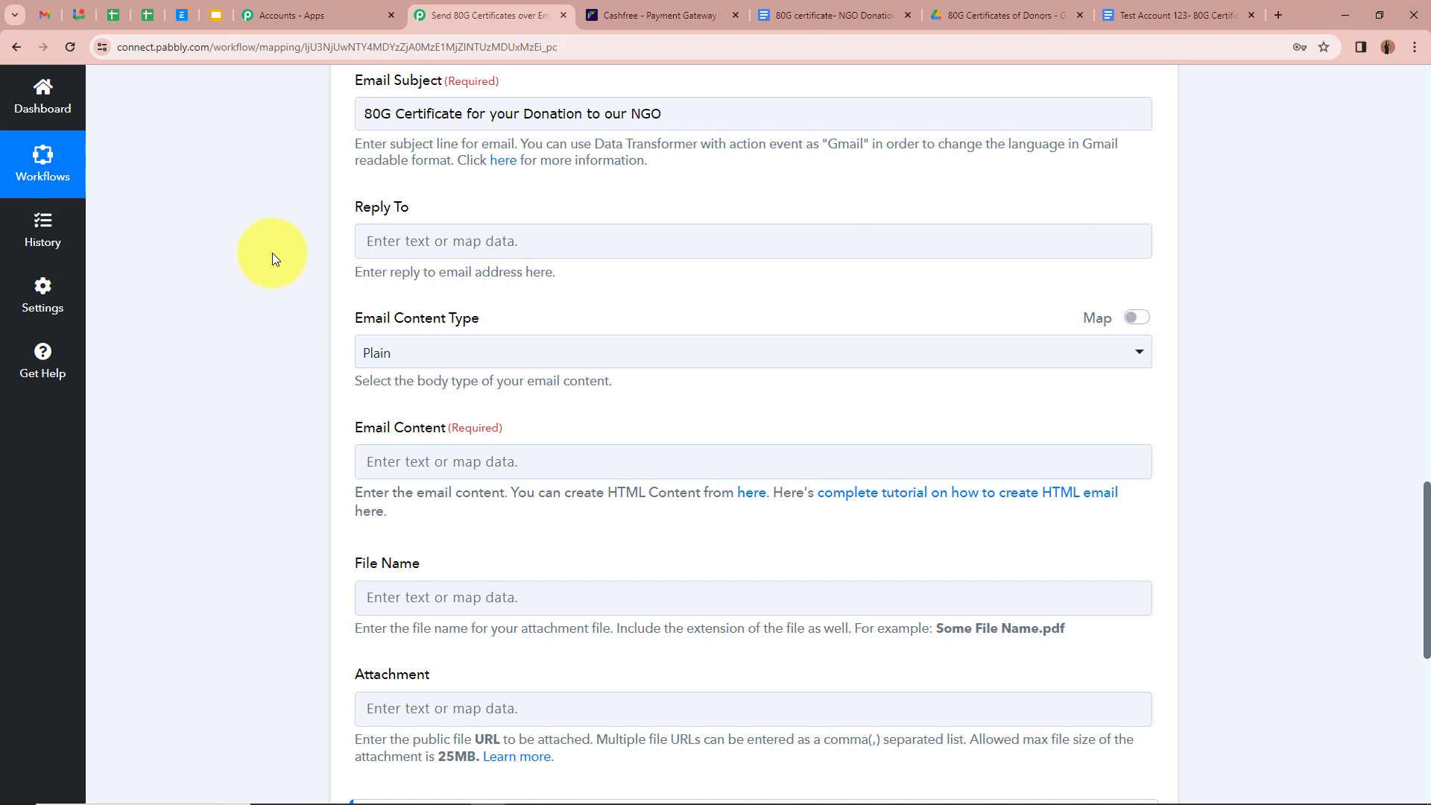
{"action": "scroll", "coordinate": [276, 249], "scroll_direction": "down", "scroll_amount": 2}
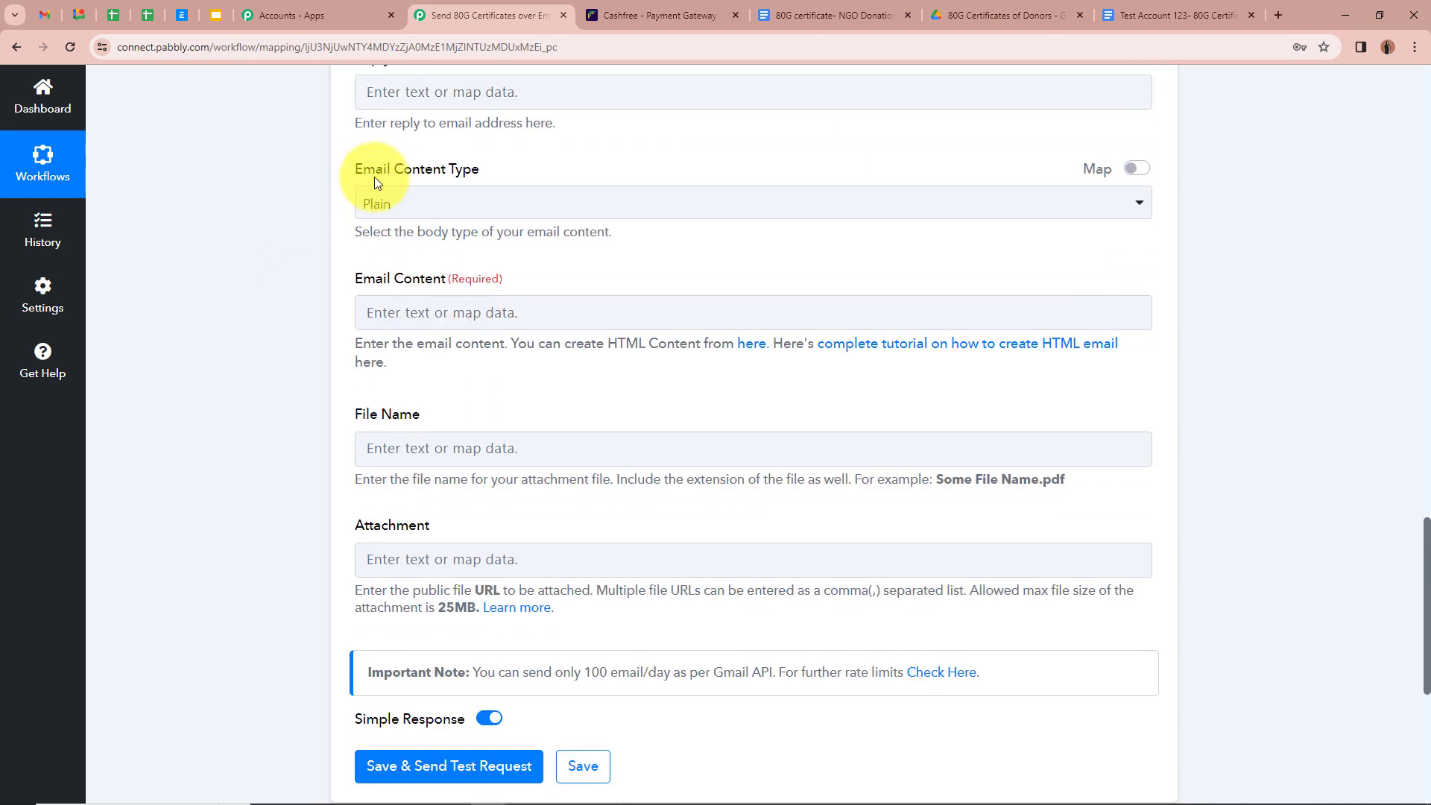
Step: Set the Email Content Type to Plain
{"action": "left_click", "coordinate": [558, 207]}
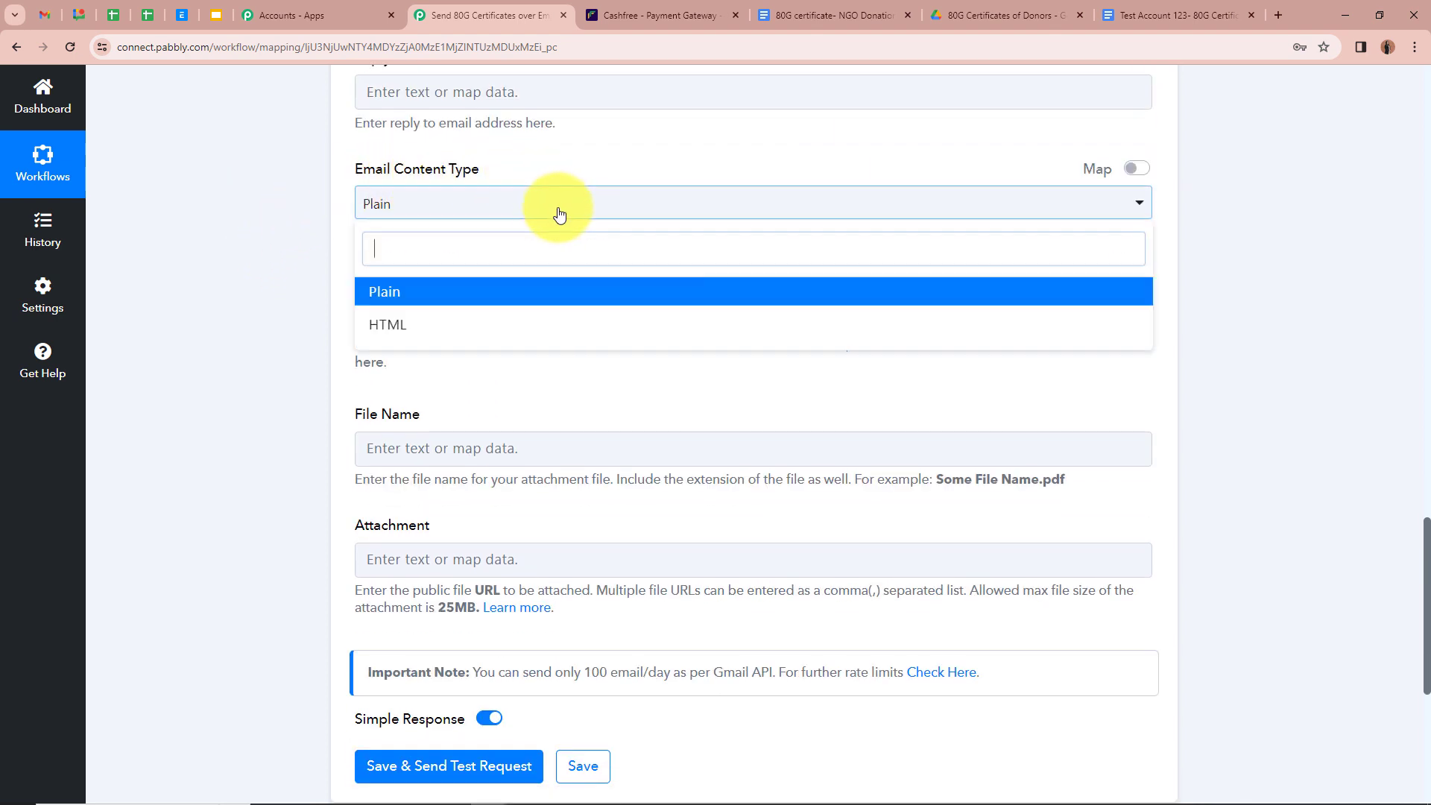
{"action": "left_click", "coordinate": [529, 293]}
{"action": "scroll", "coordinate": [282, 218], "scroll_direction": "down", "scroll_amount": 2}
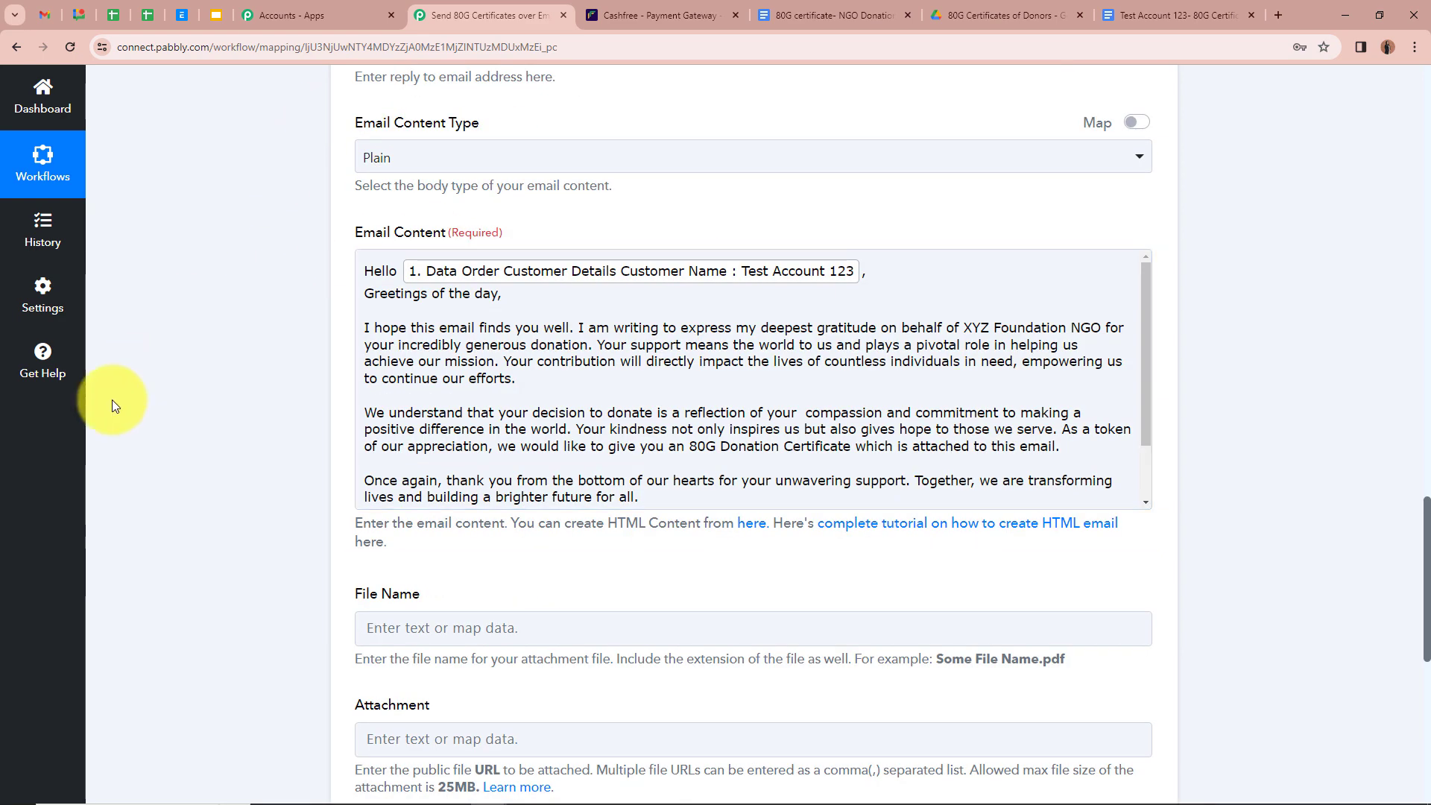
Step: Write the thank-you body with the mapped Customer Name, removing 'Donation' from the certificate line
{"action": "left_click", "coordinate": [364, 278]}
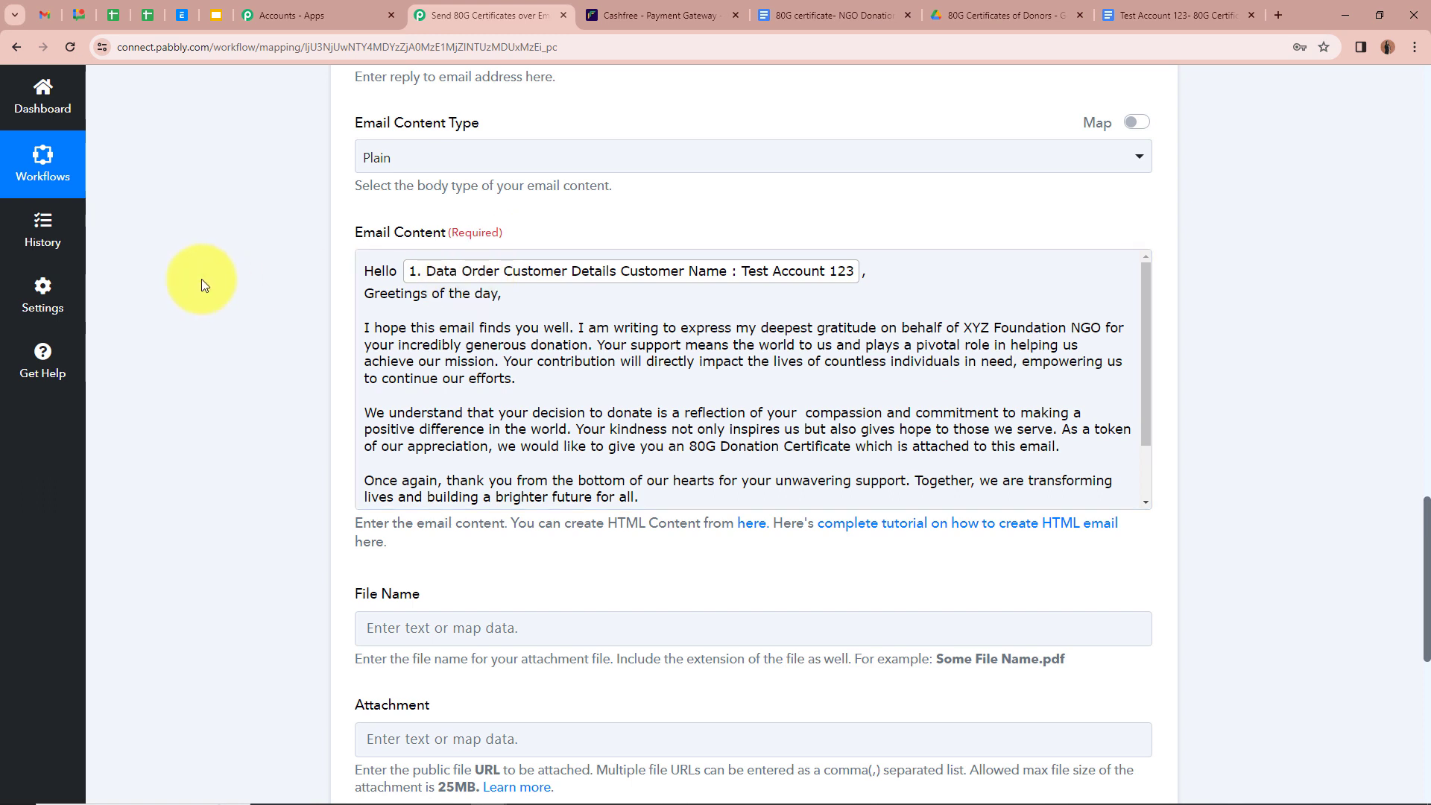
{"action": "left_click", "coordinate": [533, 288]}
{"action": "left_click", "coordinate": [380, 306]}
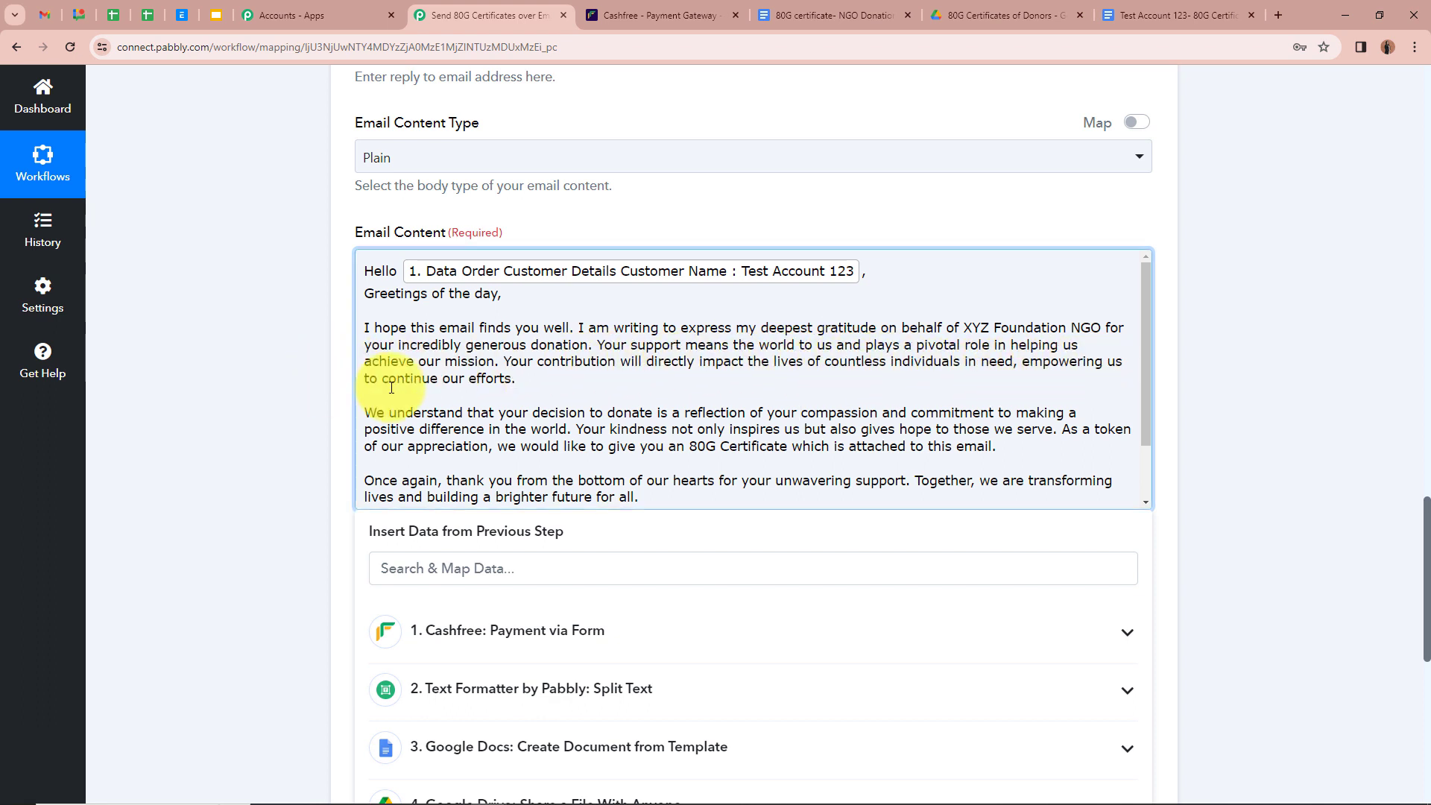
{"action": "scroll", "coordinate": [454, 357], "scroll_direction": "down", "scroll_amount": 1}
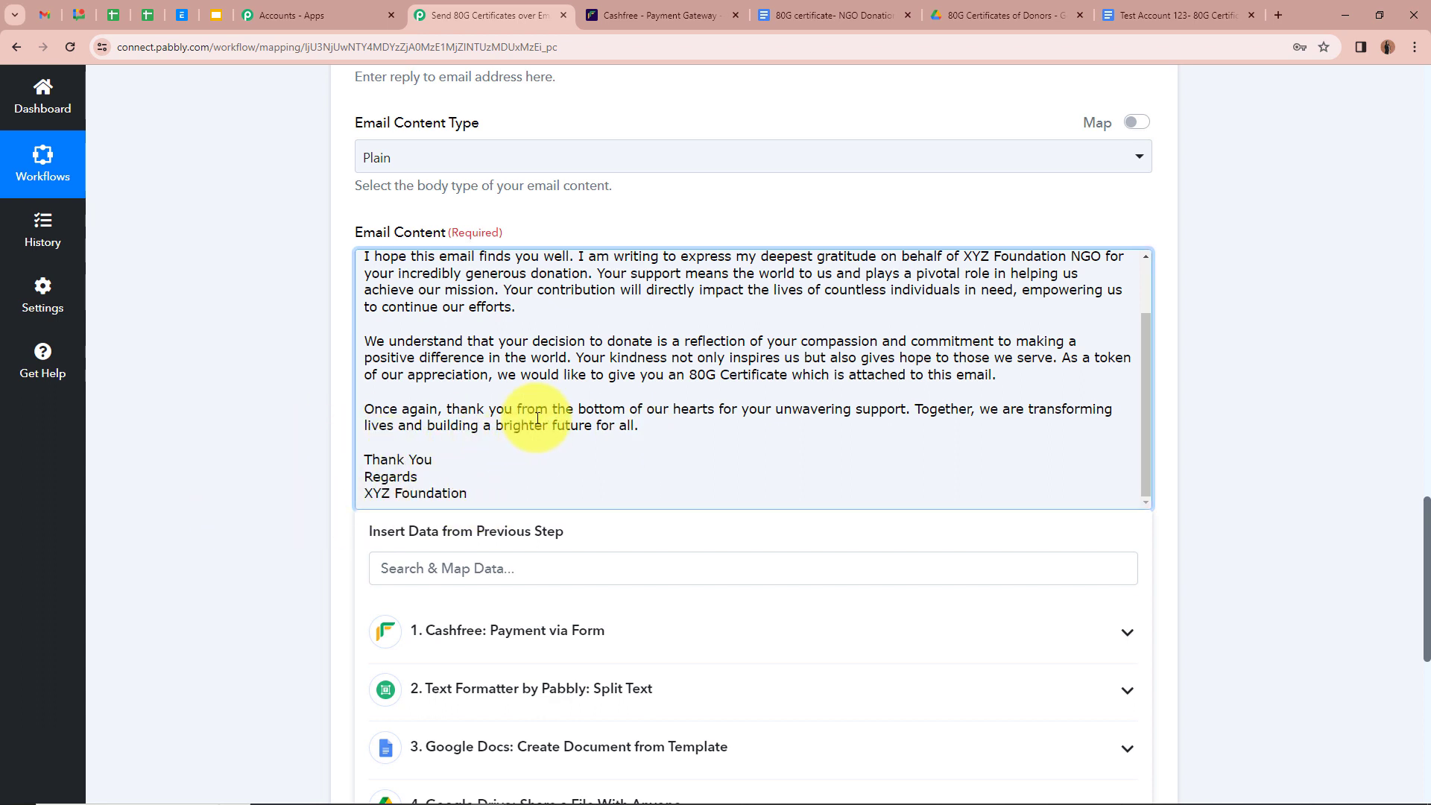
{"action": "scroll", "coordinate": [418, 481], "scroll_direction": "up", "scroll_amount": 2}
{"action": "left_click", "coordinate": [203, 413]}
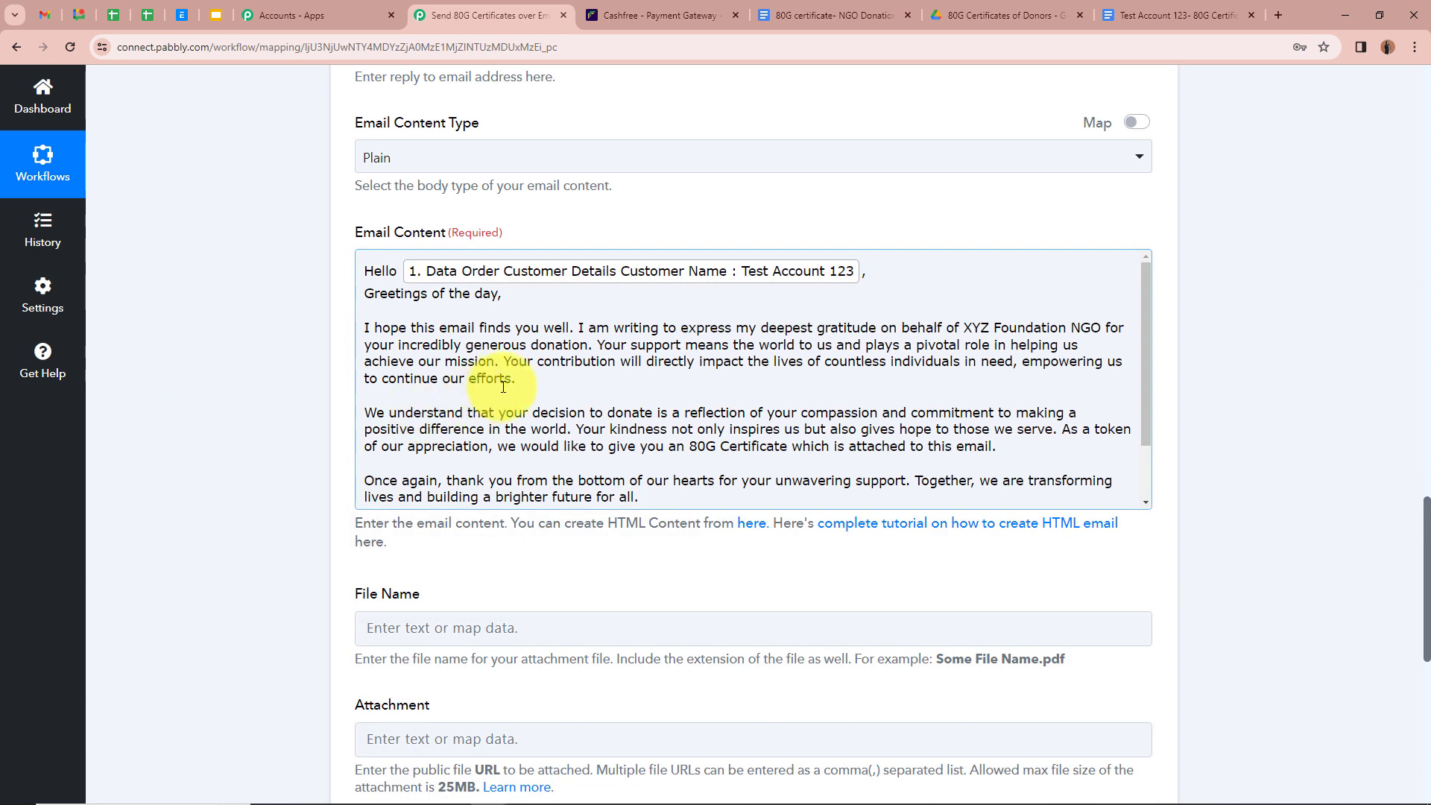
{"action": "scroll", "coordinate": [181, 453], "scroll_direction": "down", "scroll_amount": 3}
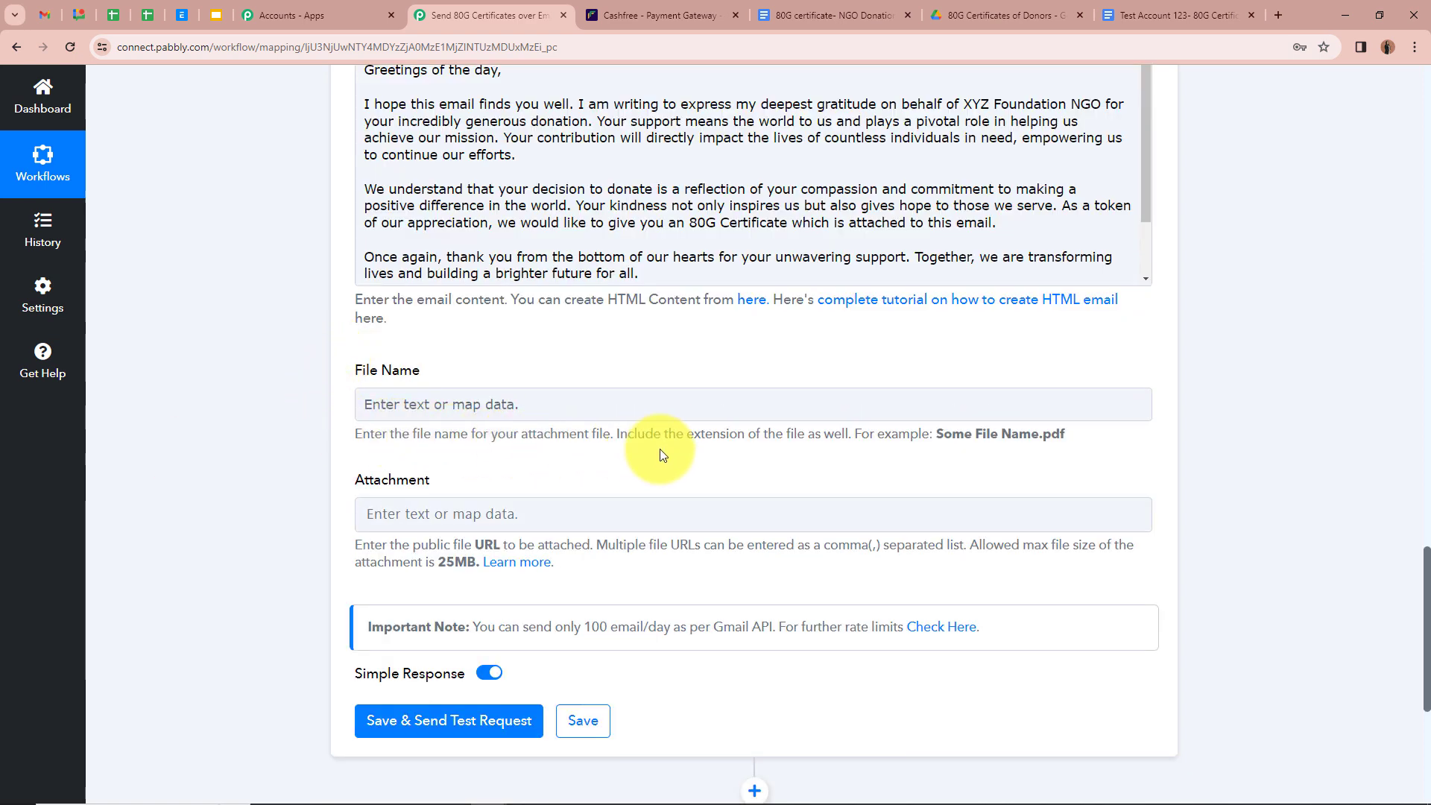
Step: Set the attachment File Name to the mapped Customer Name followed by '- 80G Certificate'
{"action": "scroll", "coordinate": [332, 198], "scroll_direction": "up", "scroll_amount": 2}
{"action": "scroll", "coordinate": [257, 363], "scroll_direction": "down", "scroll_amount": 2}
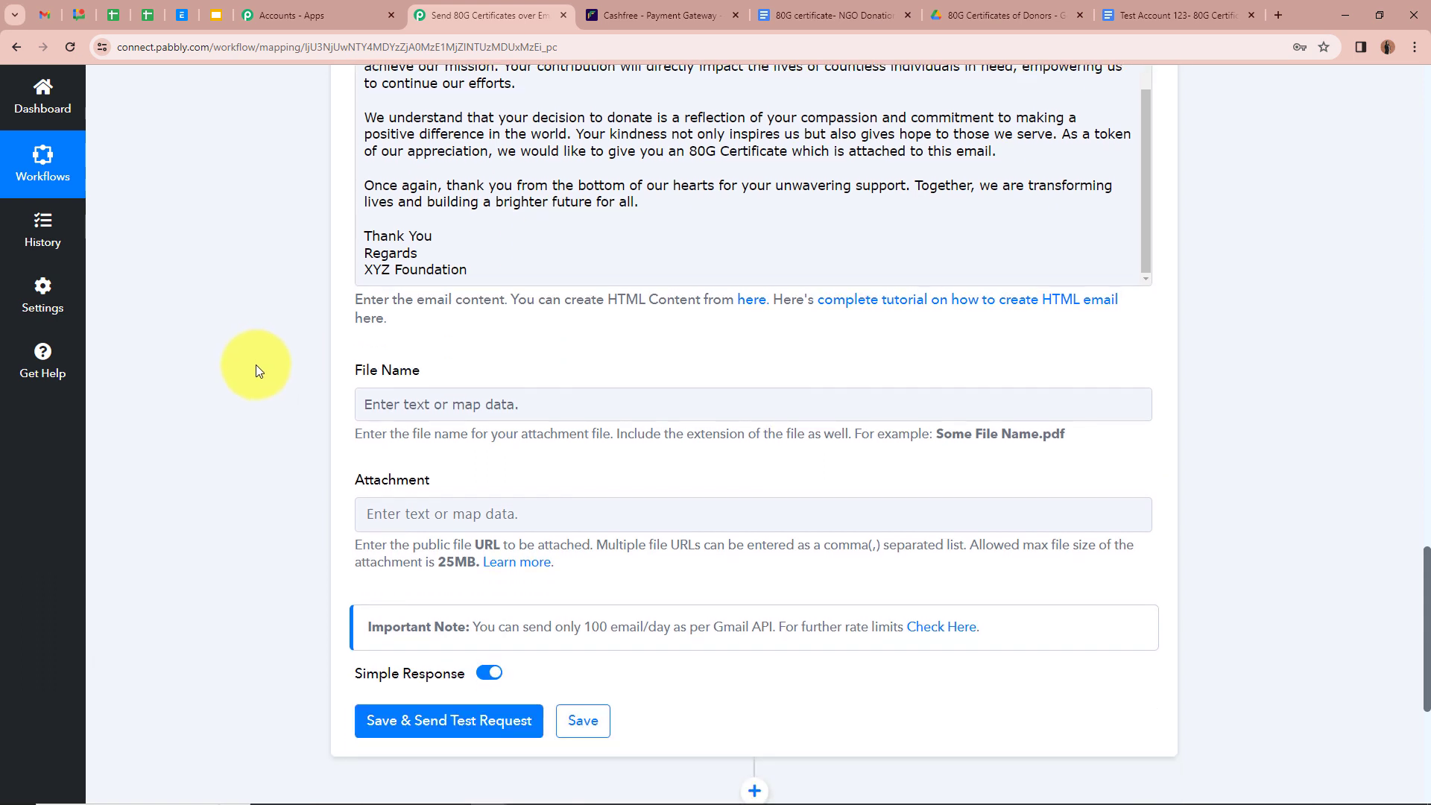
{"action": "left_click", "coordinate": [502, 404]}
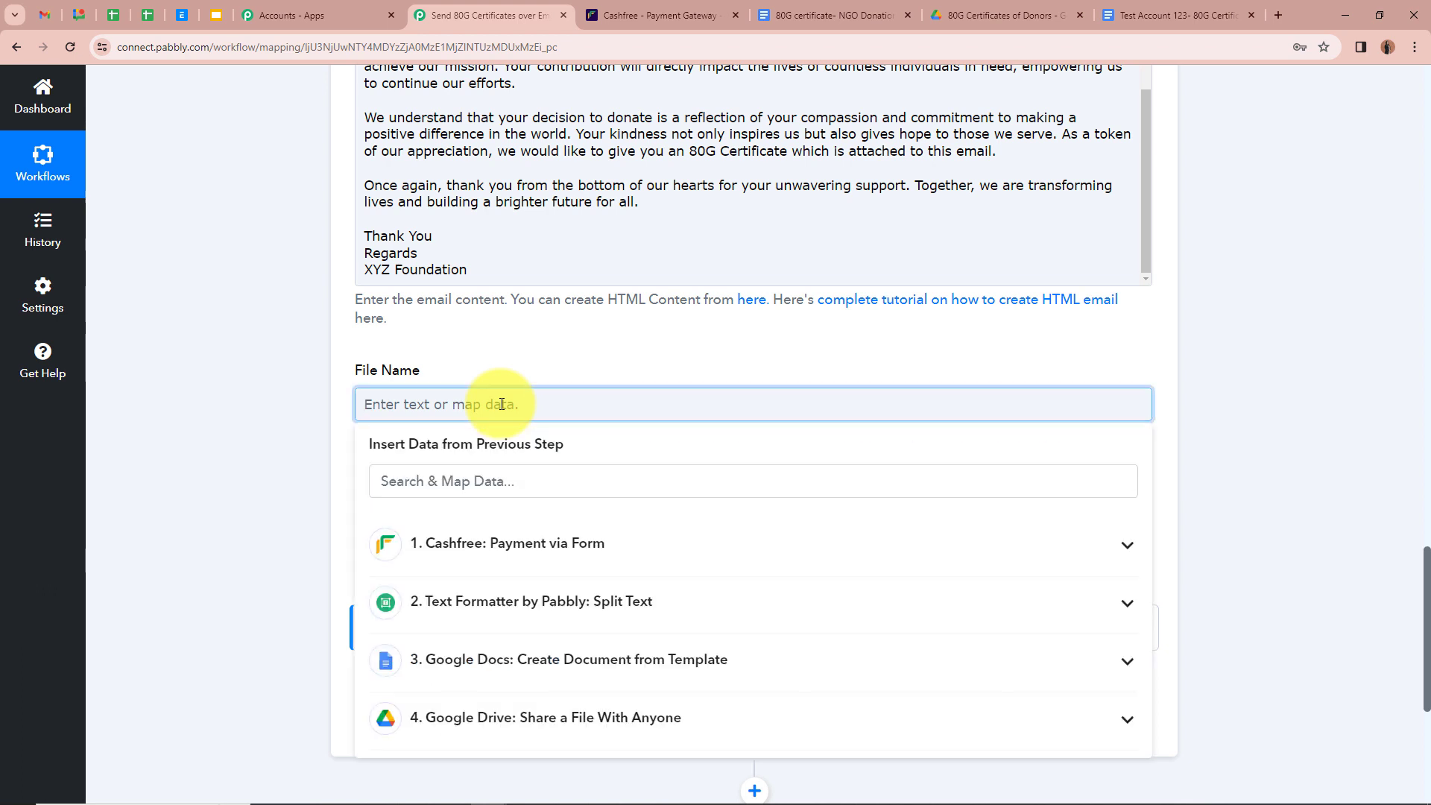
{"action": "left_click", "coordinate": [1125, 552]}
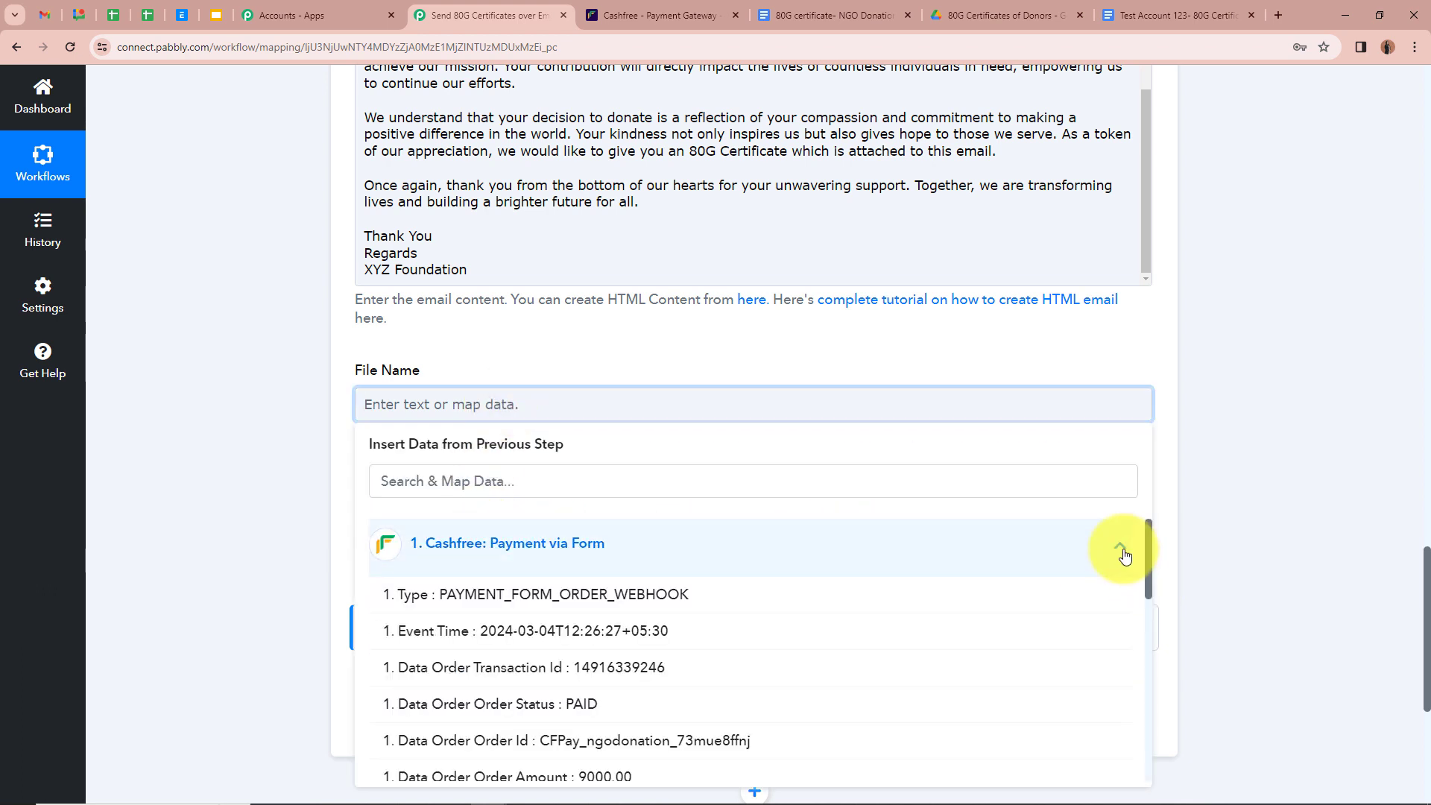
{"action": "scroll", "coordinate": [423, 630], "scroll_direction": "down", "scroll_amount": 3}
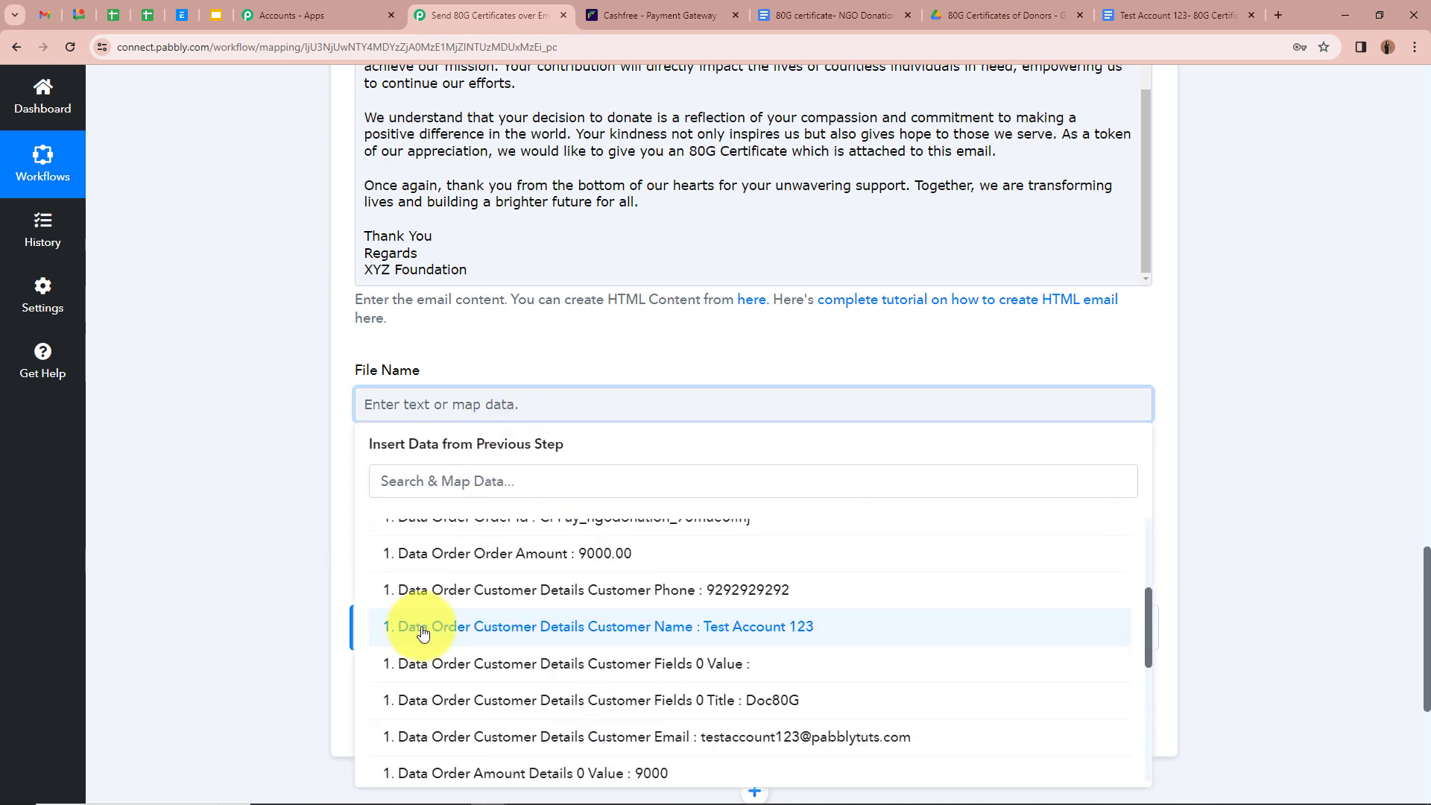
{"action": "left_click", "coordinate": [661, 628]}
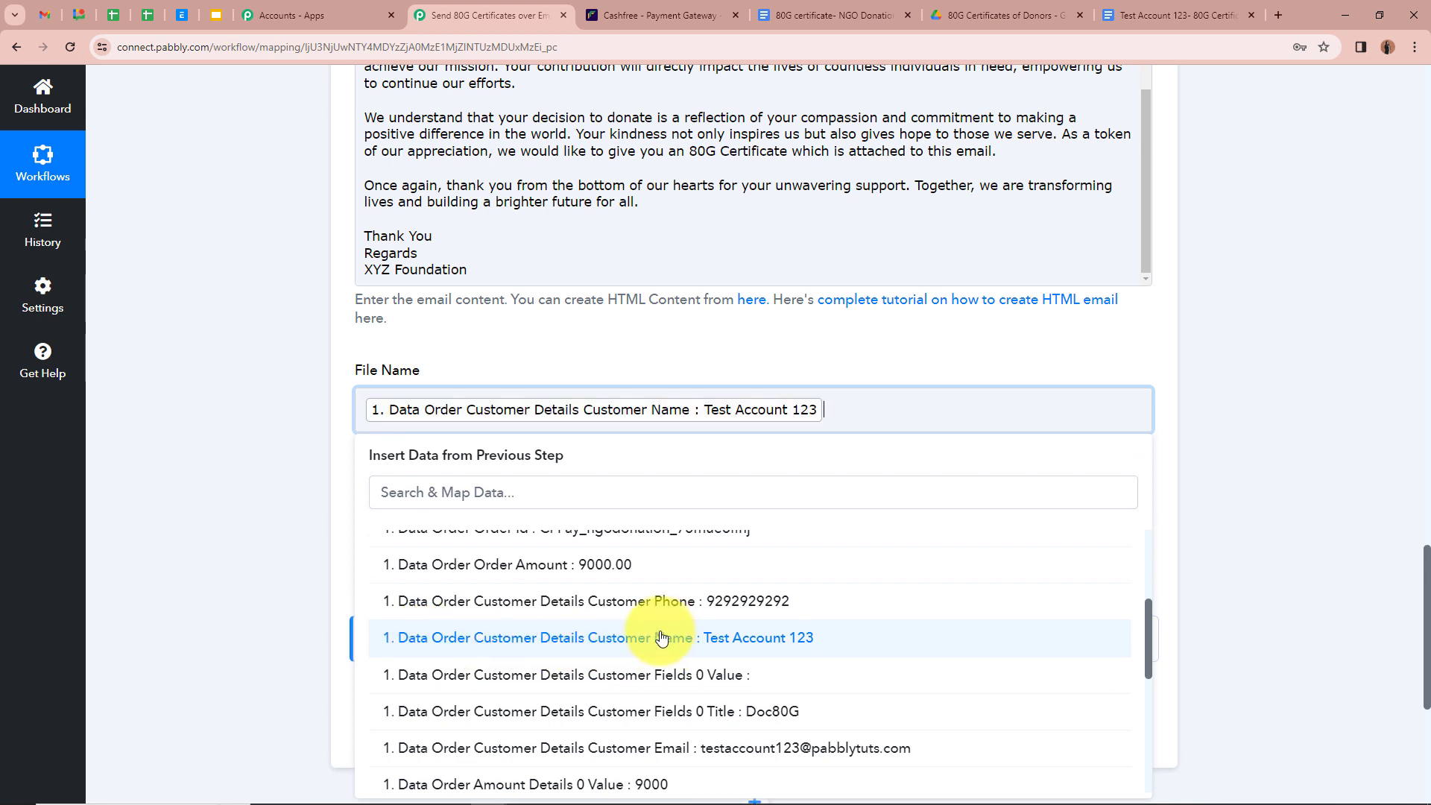
{"action": "left_click", "coordinate": [197, 477]}
{"action": "left_click", "coordinate": [929, 422]}
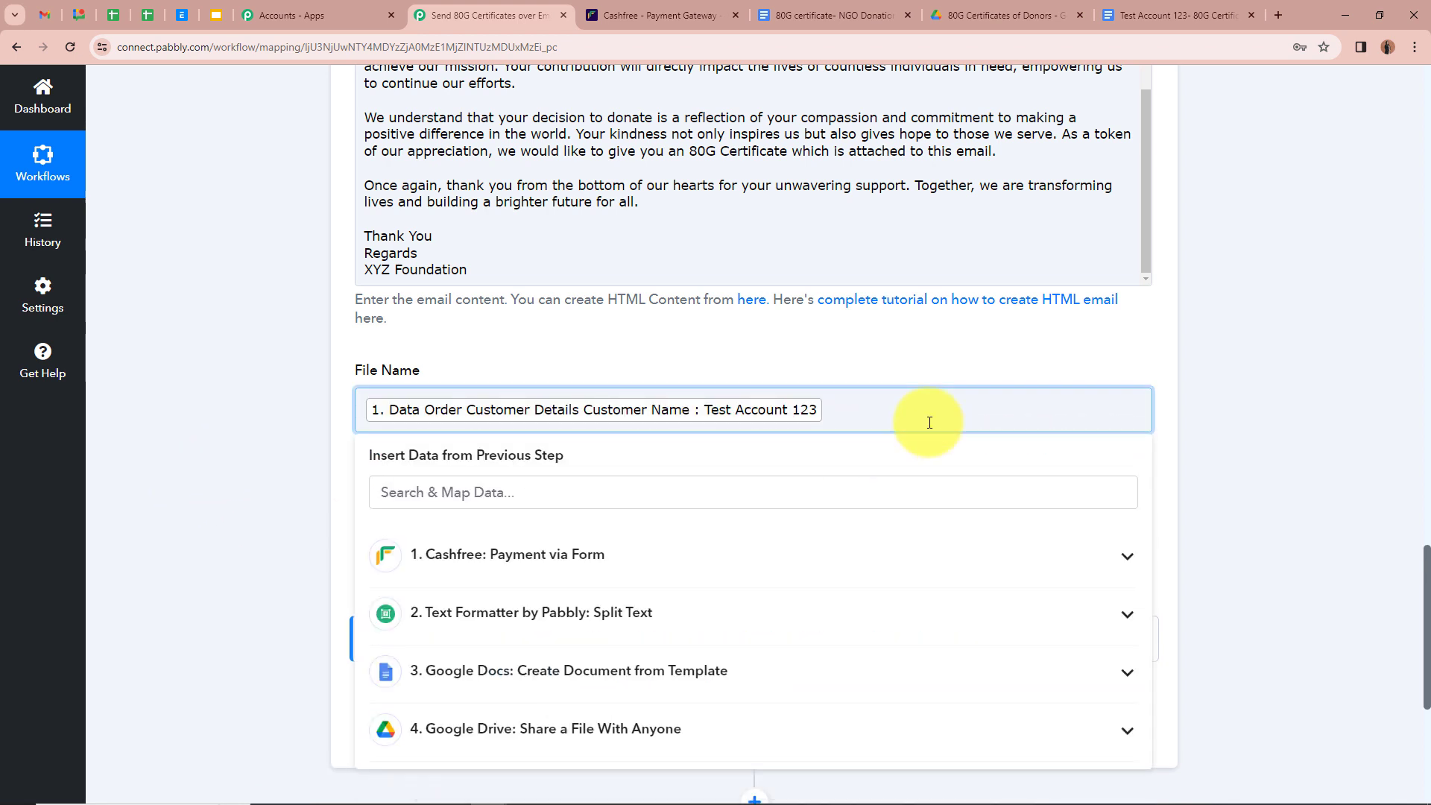
{"action": "type", "text": "- 80G Certificate"}
{"action": "left_click", "coordinate": [207, 315]}
{"action": "scroll", "coordinate": [207, 319], "scroll_direction": "down", "scroll_amount": 2}
{"action": "scroll", "coordinate": [358, 368], "scroll_direction": "up", "scroll_amount": 2}
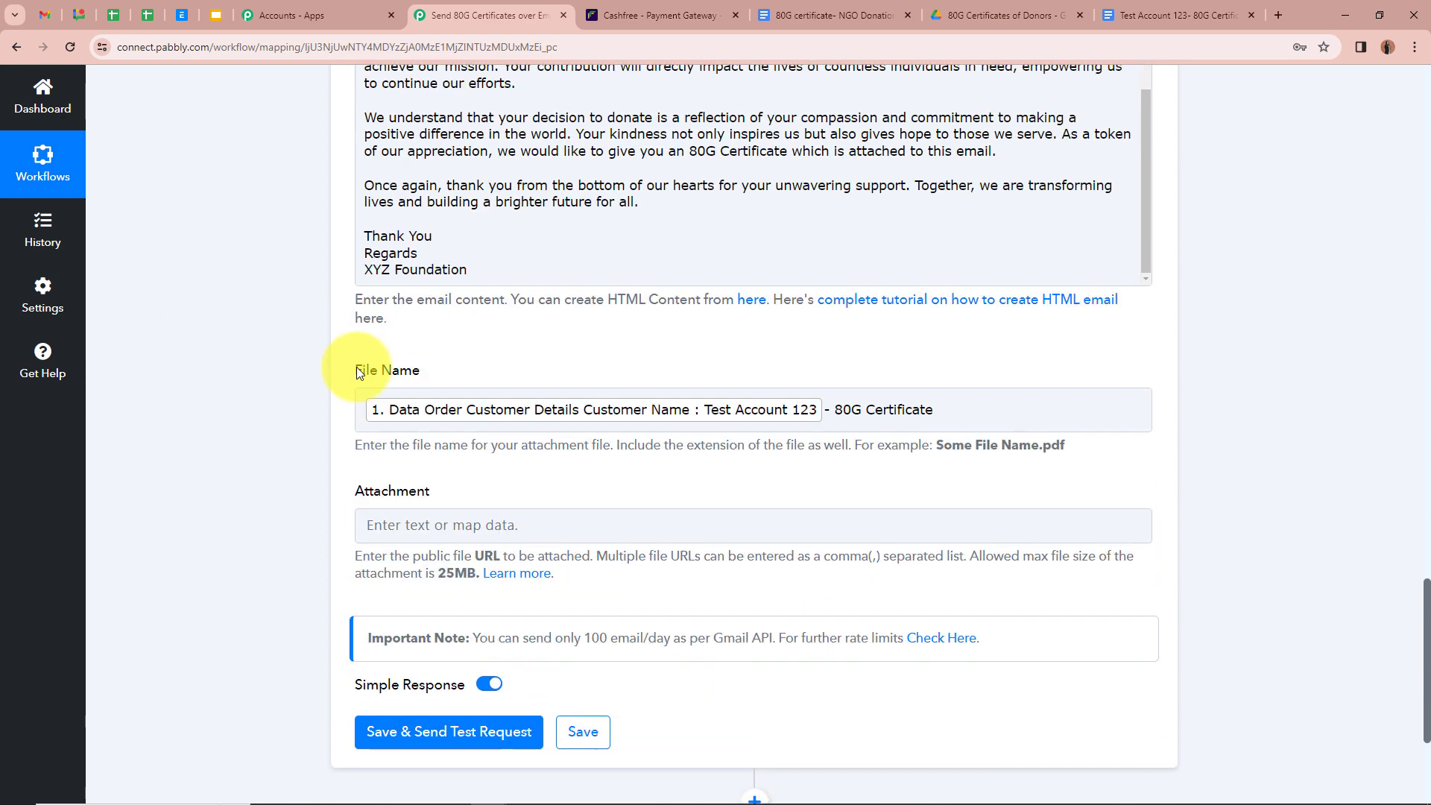
{"action": "left_click", "coordinate": [821, 417]}
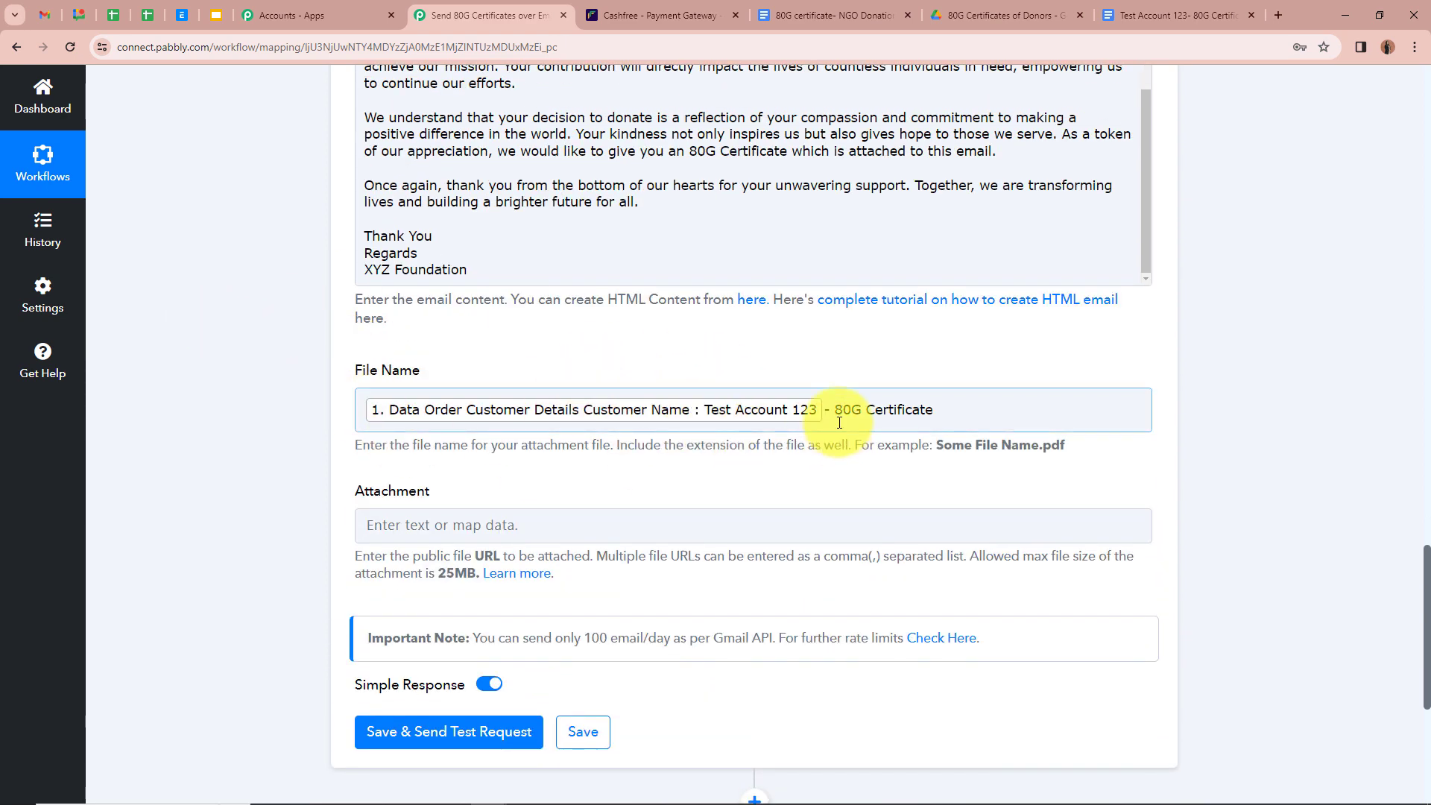
{"action": "scroll", "coordinate": [931, 419], "scroll_direction": "down", "scroll_amount": 1}
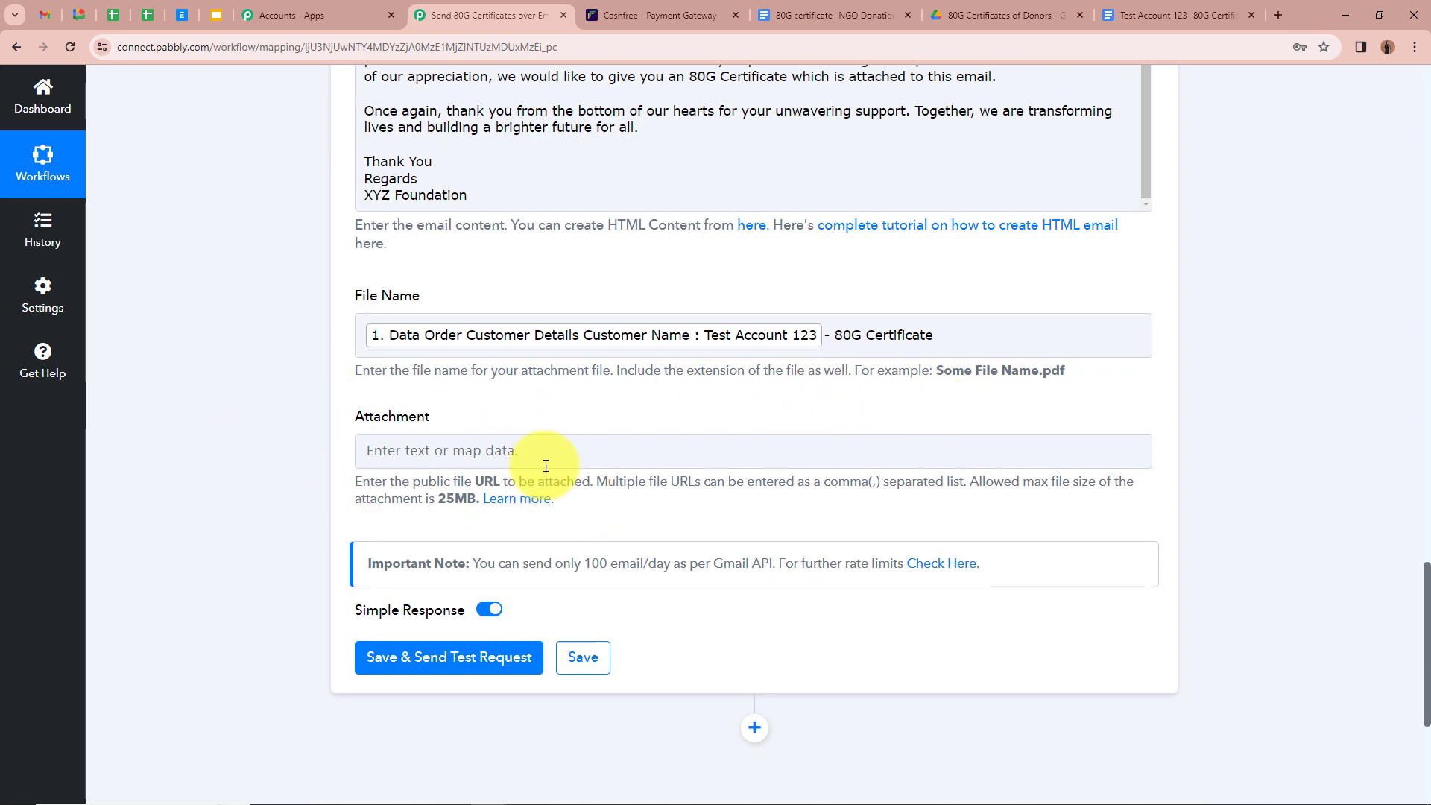
Step: Map Google Drive's ExportLinks Application/pdf into the Attachment field
{"action": "left_click", "coordinate": [376, 449]}
{"action": "scroll", "coordinate": [500, 630], "scroll_direction": "down", "scroll_amount": 2}
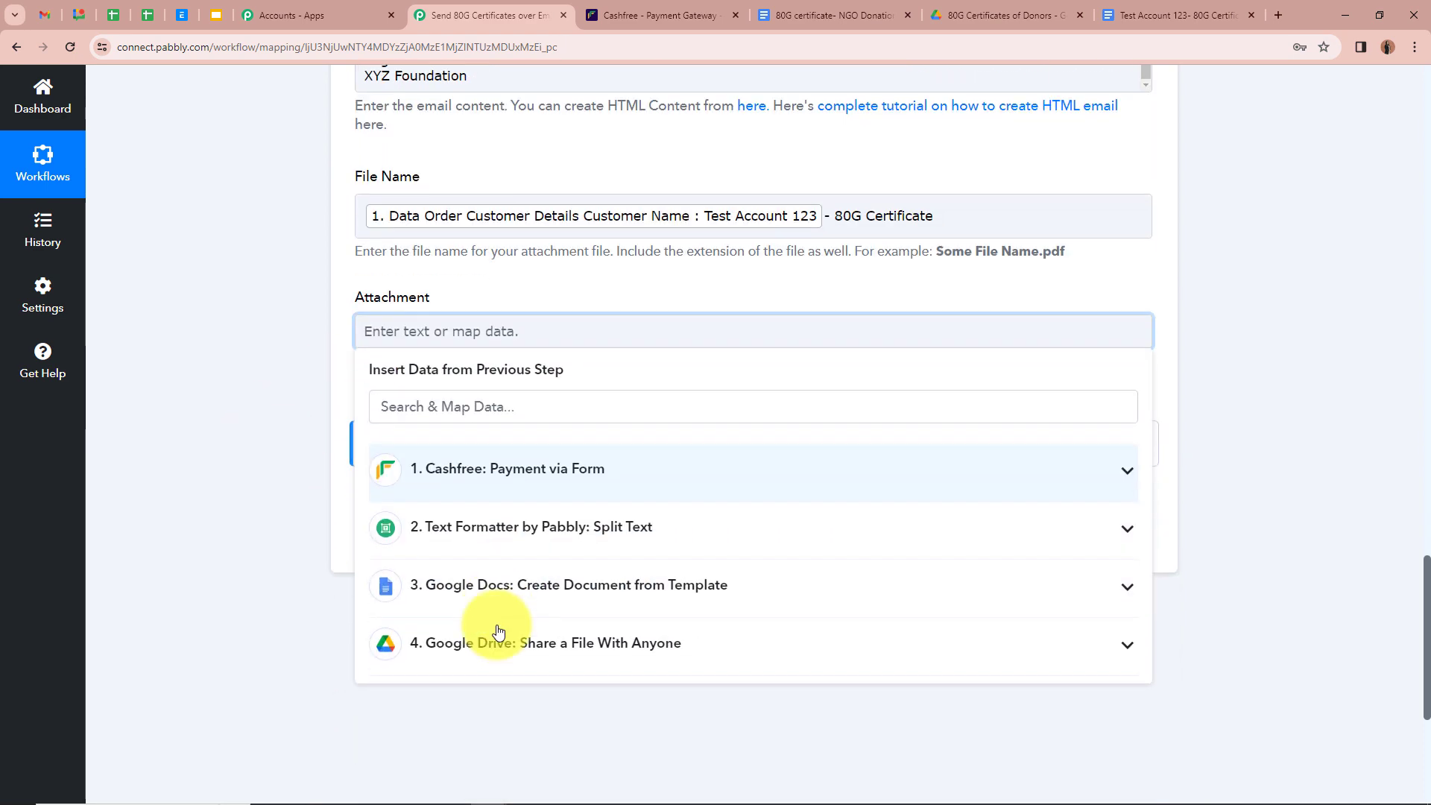
{"action": "left_click", "coordinate": [536, 662]}
{"action": "scroll", "coordinate": [529, 618], "scroll_direction": "down", "scroll_amount": 5}
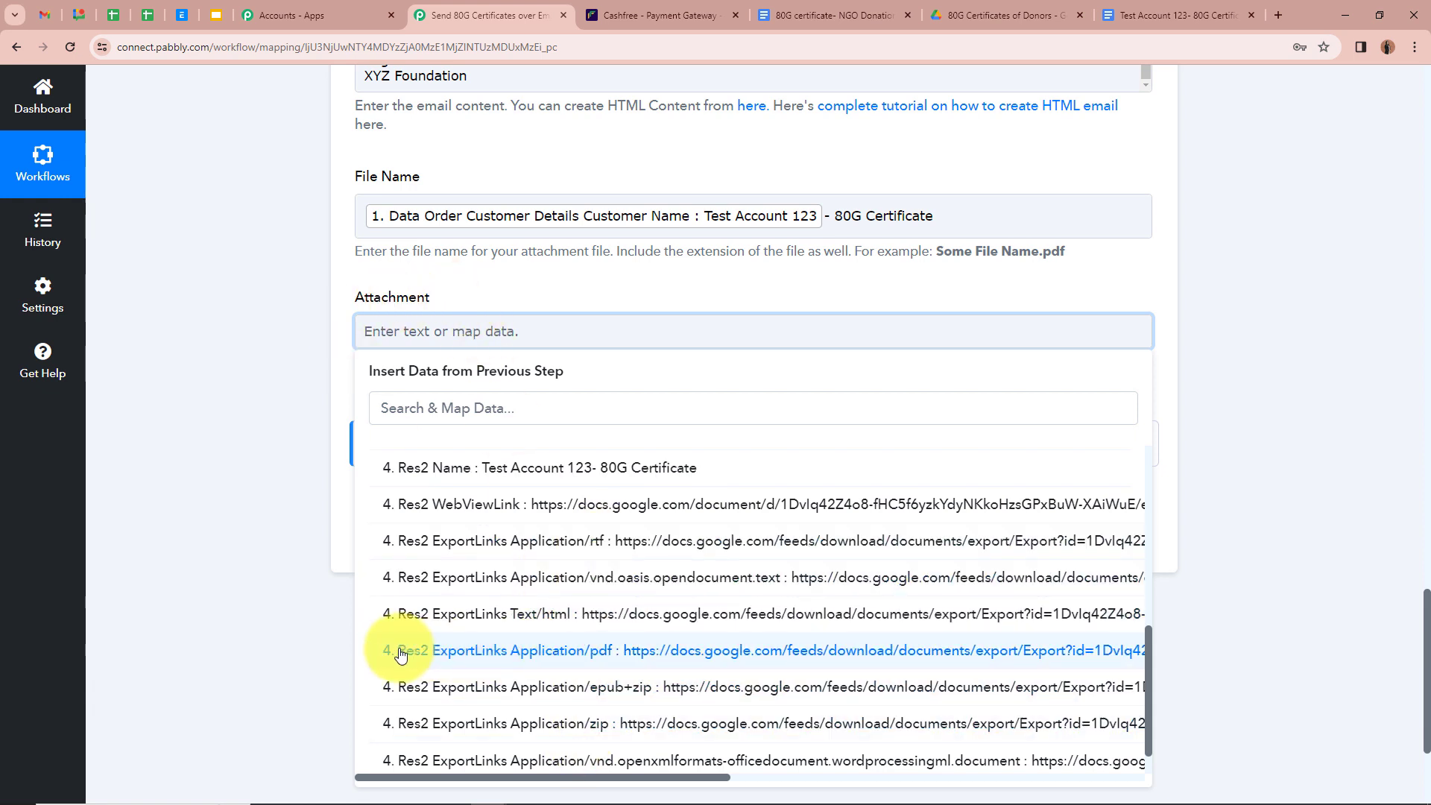
{"action": "left_click", "coordinate": [691, 655]}
{"action": "left_click", "coordinate": [219, 289]}
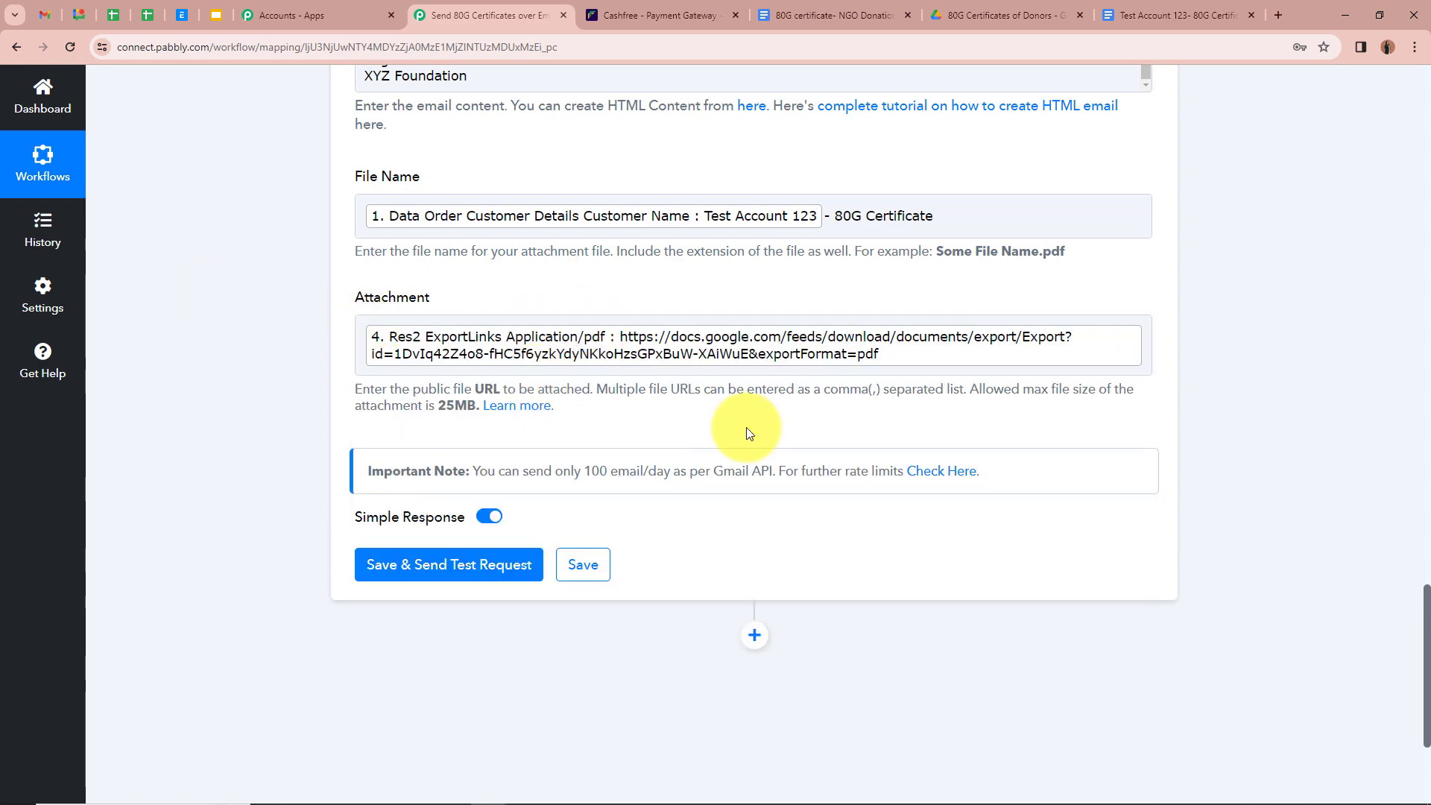
{"action": "scroll", "coordinate": [480, 363], "scroll_direction": "up", "scroll_amount": 2}
{"action": "scroll", "coordinate": [643, 428], "scroll_direction": "up", "scroll_amount": 13}
{"action": "scroll", "coordinate": [642, 427], "scroll_direction": "down", "scroll_amount": 15}
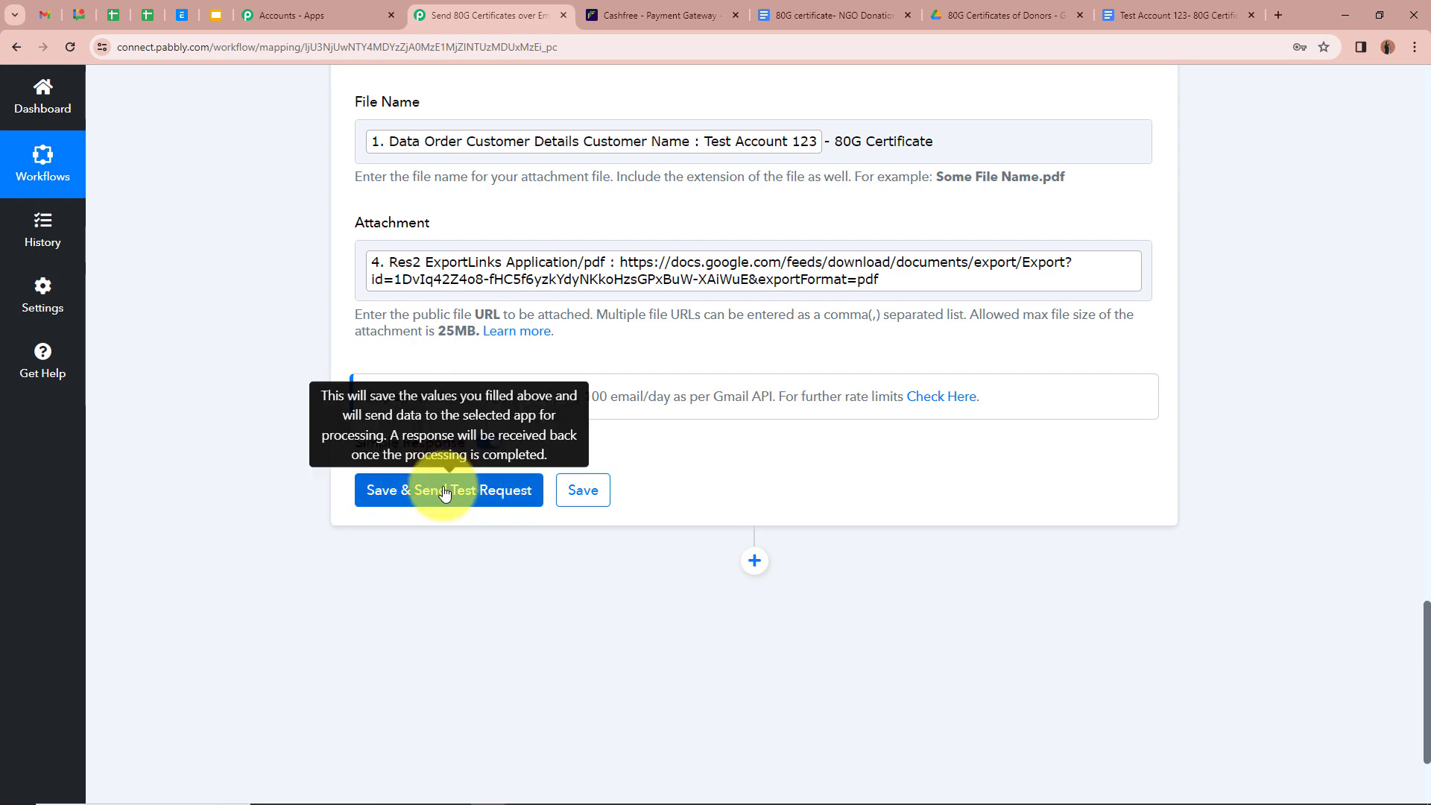
Step: Save and send a test request, confirming the response status is sent
{"action": "left_click", "coordinate": [444, 494]}
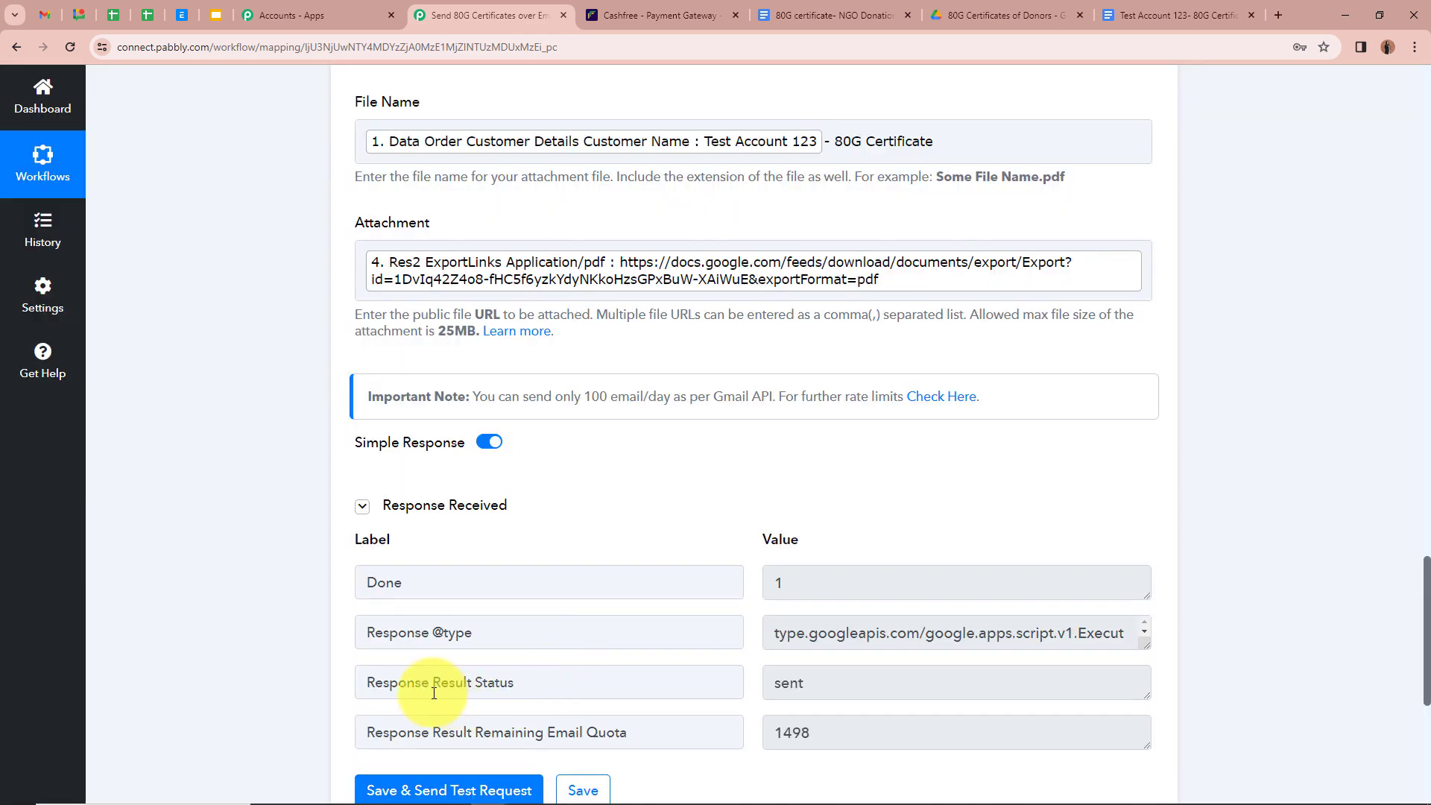
{"action": "left_click_drag", "start_coordinate": [440, 683], "coordinate": [798, 684]}
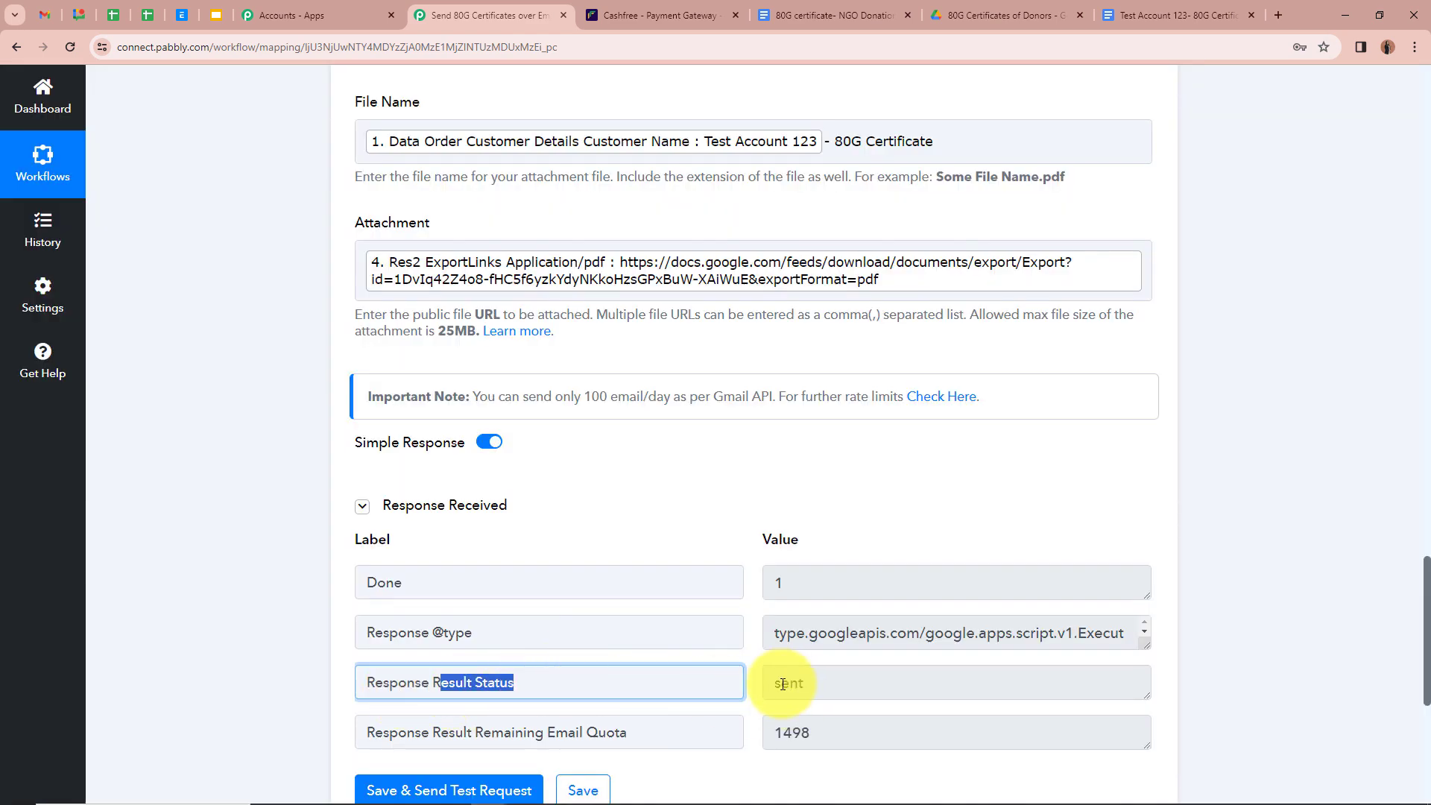
{"action": "left_click", "coordinate": [863, 682]}
{"action": "left_click", "coordinate": [1355, 624]}
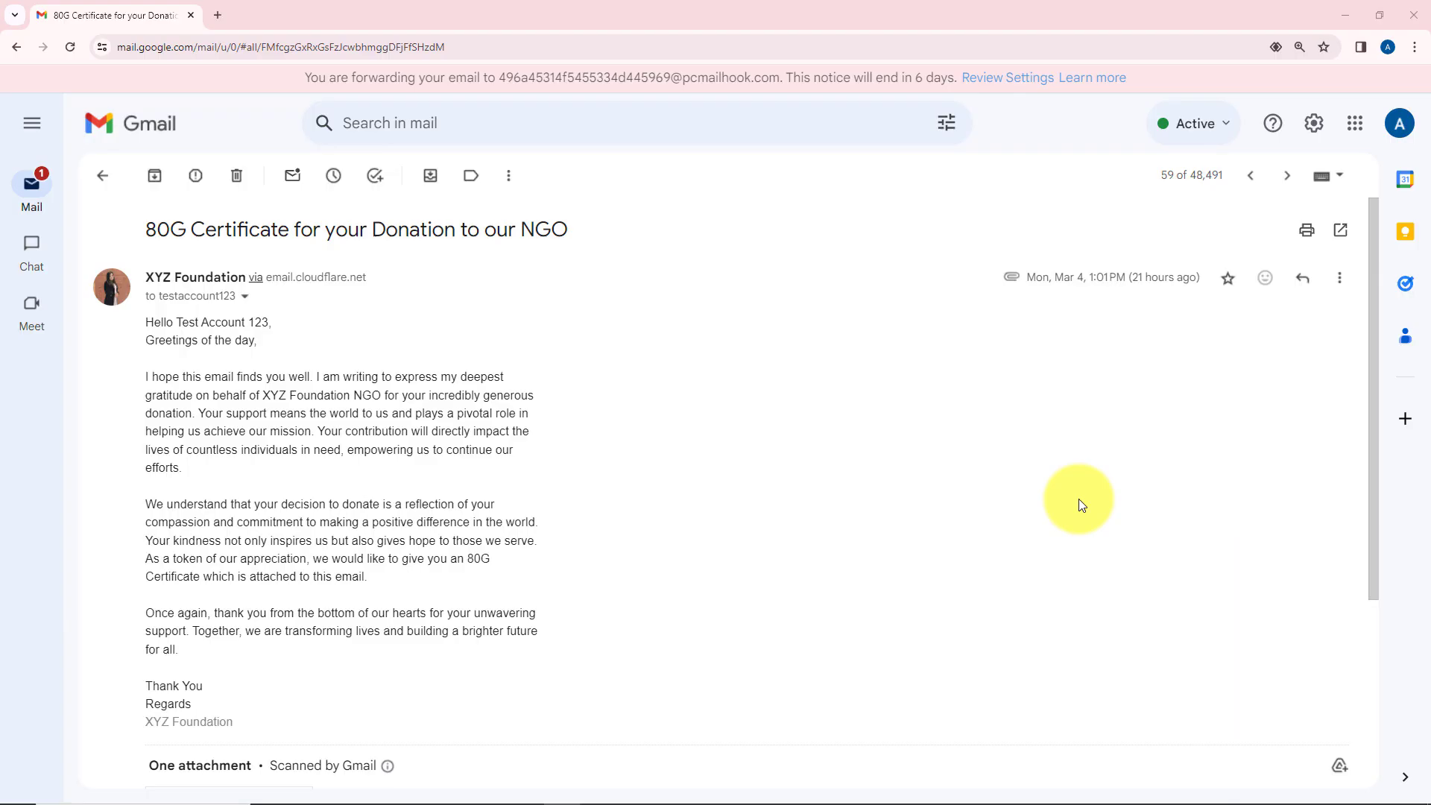
Step: Check the received email's subject and personalised greeting, then scroll down to the PDF attachment
{"action": "scroll", "coordinate": [735, 467], "scroll_direction": "down", "scroll_amount": 3}
{"action": "scroll", "coordinate": [708, 459], "scroll_direction": "up", "scroll_amount": 3}
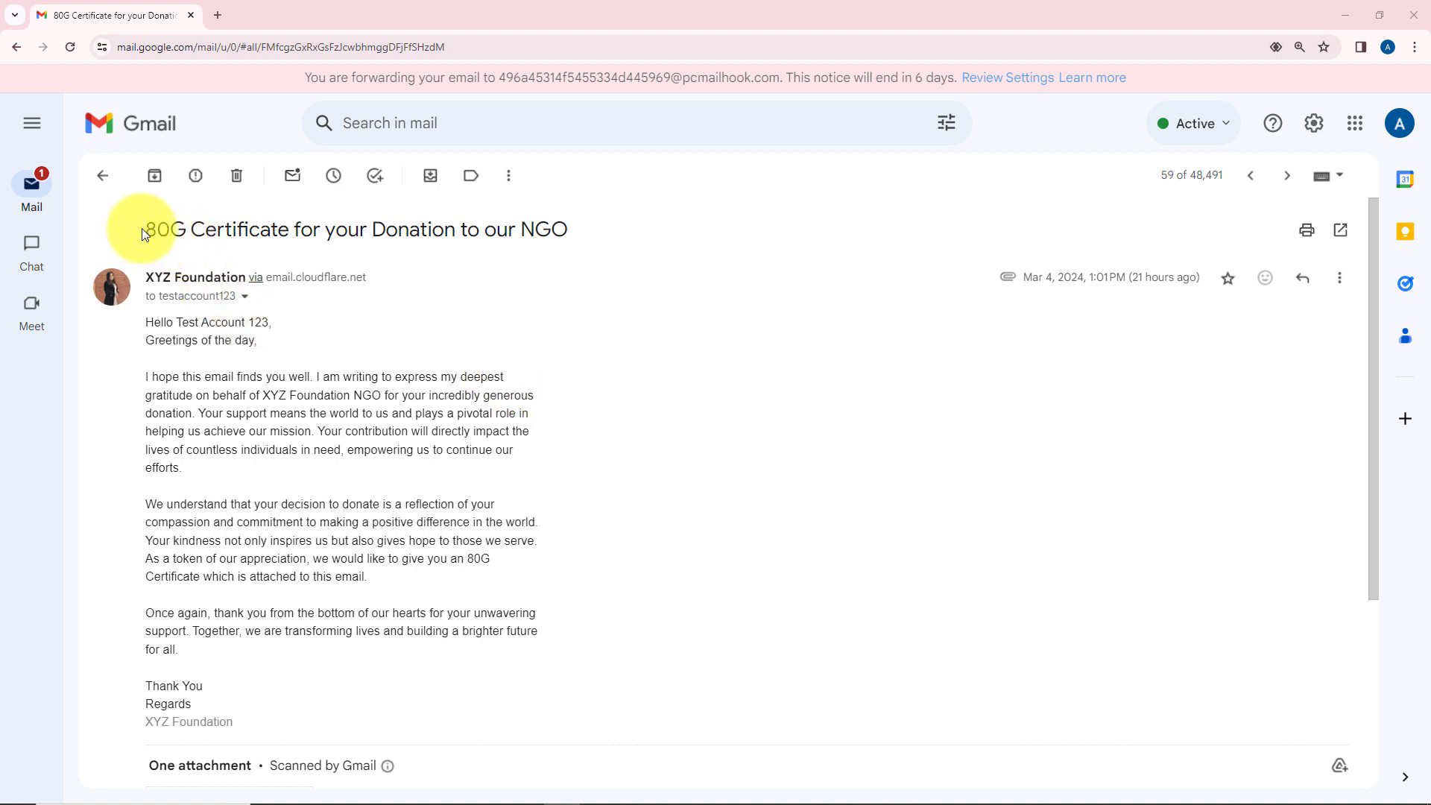
{"action": "left_click_drag", "start_coordinate": [145, 226], "coordinate": [561, 229]}
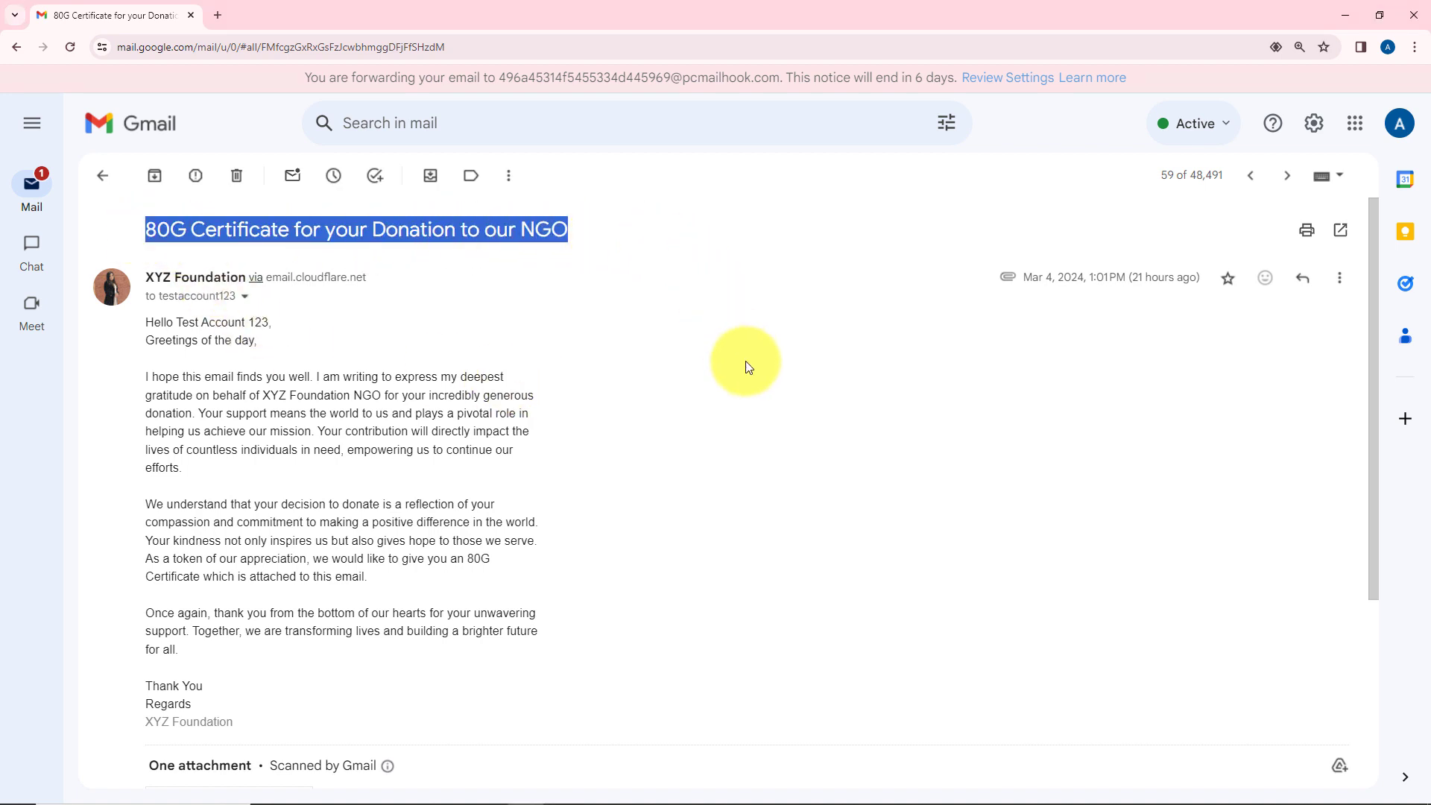
{"action": "left_click", "coordinate": [138, 297]}
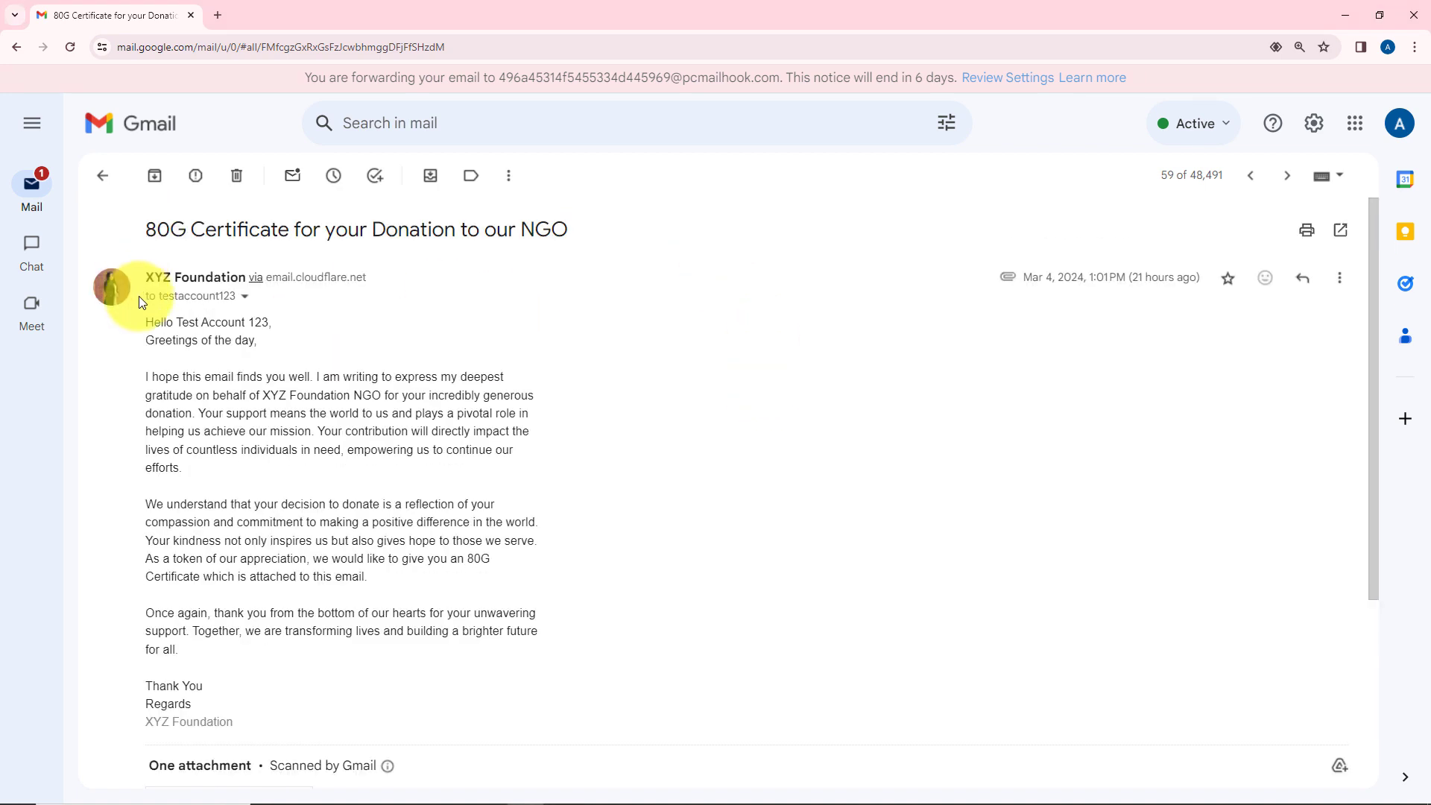
{"action": "left_click_drag", "start_coordinate": [146, 321], "coordinate": [358, 330]}
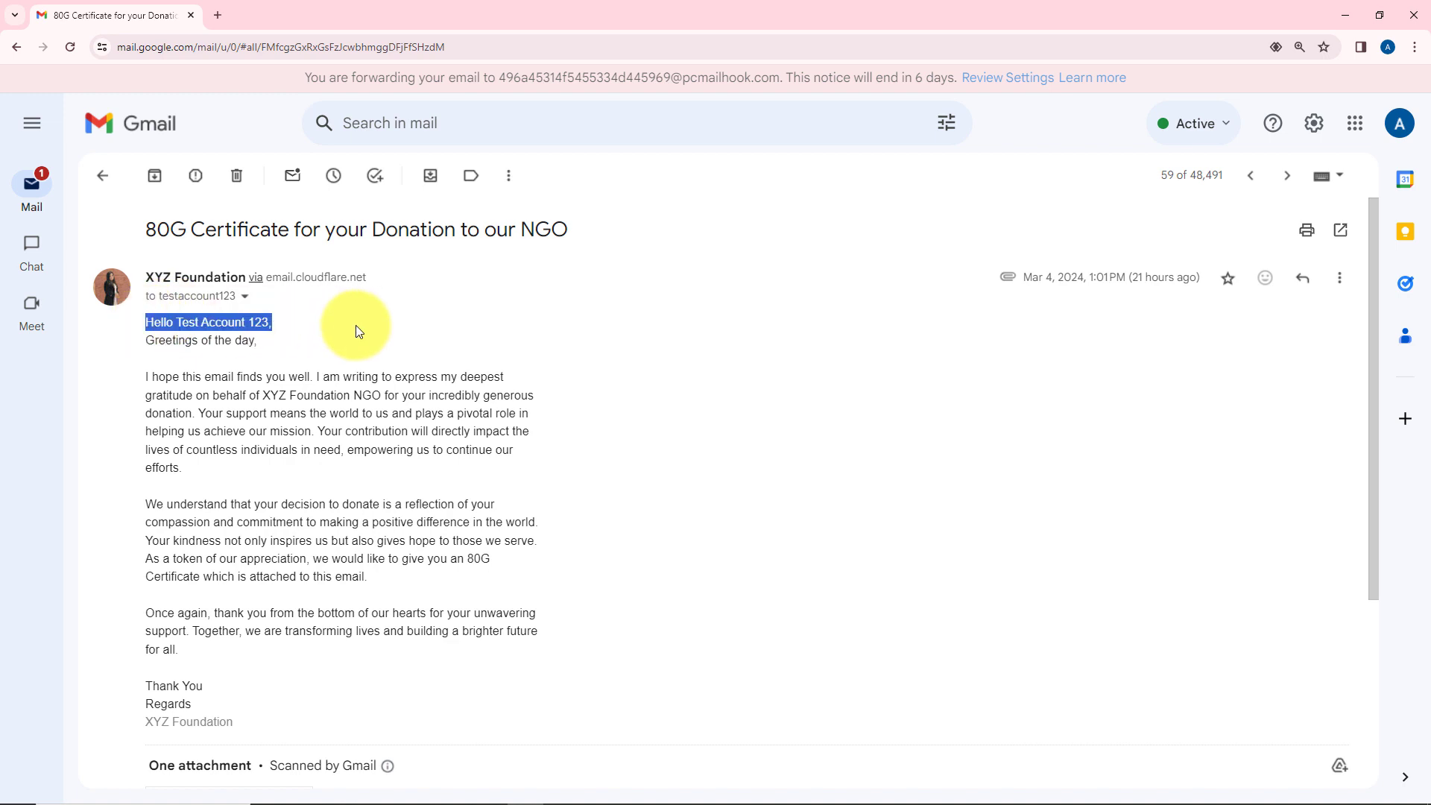
{"action": "scroll", "coordinate": [231, 342], "scroll_direction": "down", "scroll_amount": 1}
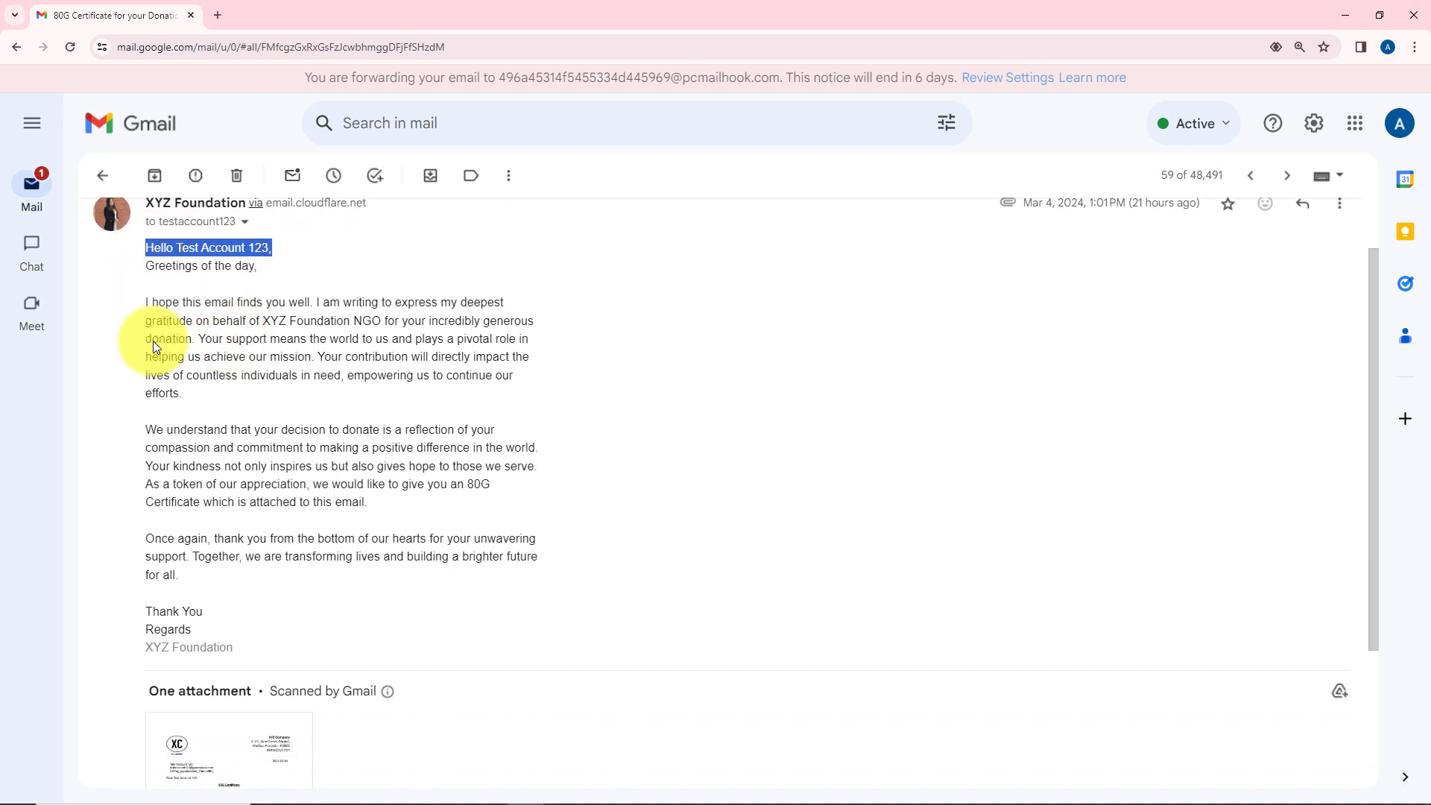
{"action": "scroll", "coordinate": [244, 593], "scroll_direction": "down", "scroll_amount": 2}
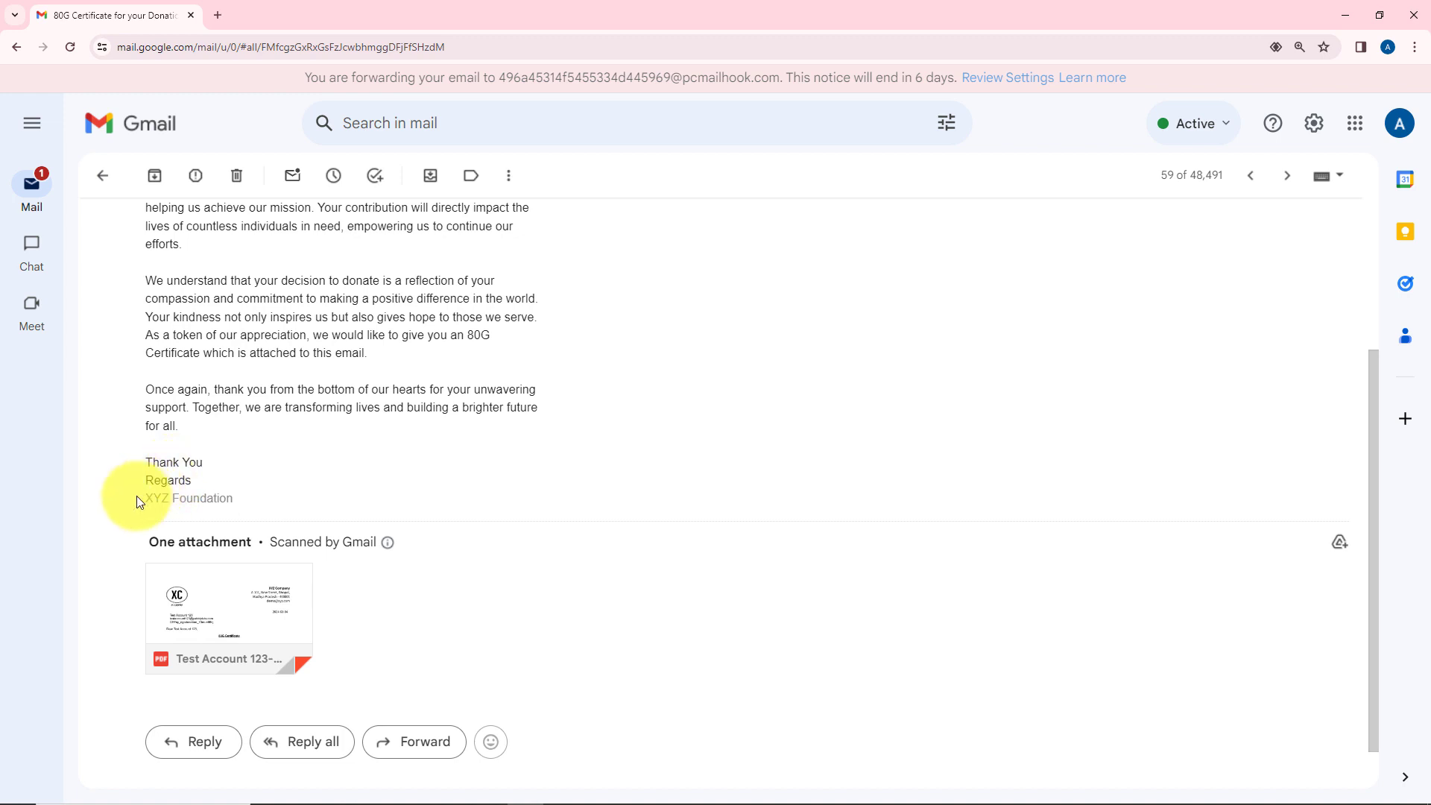
{"action": "scroll", "coordinate": [367, 510], "scroll_direction": "down", "scroll_amount": 1}
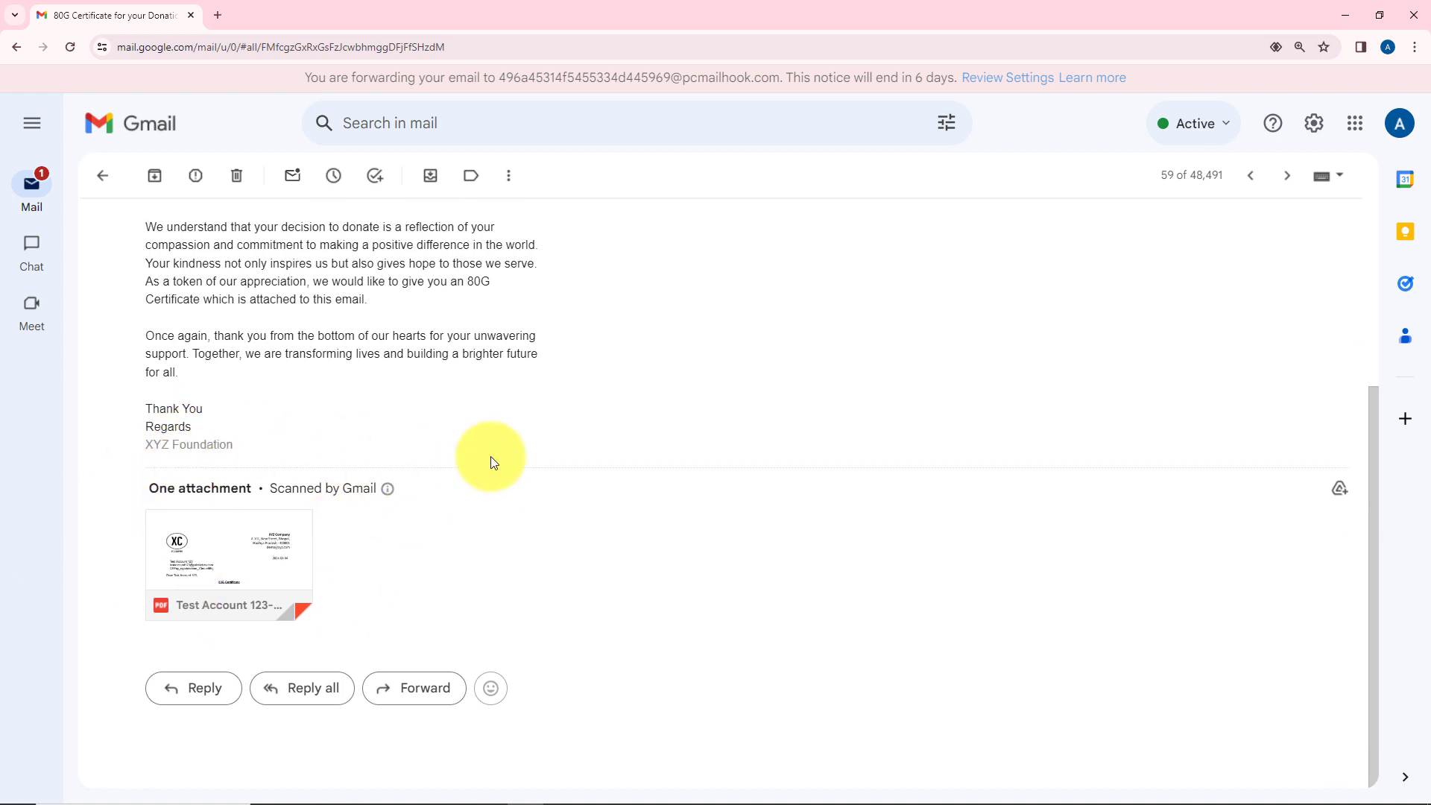
Step: Preview the attached 80G certificate PDF, then close the viewer and return to the message
{"action": "left_click", "coordinate": [210, 552]}
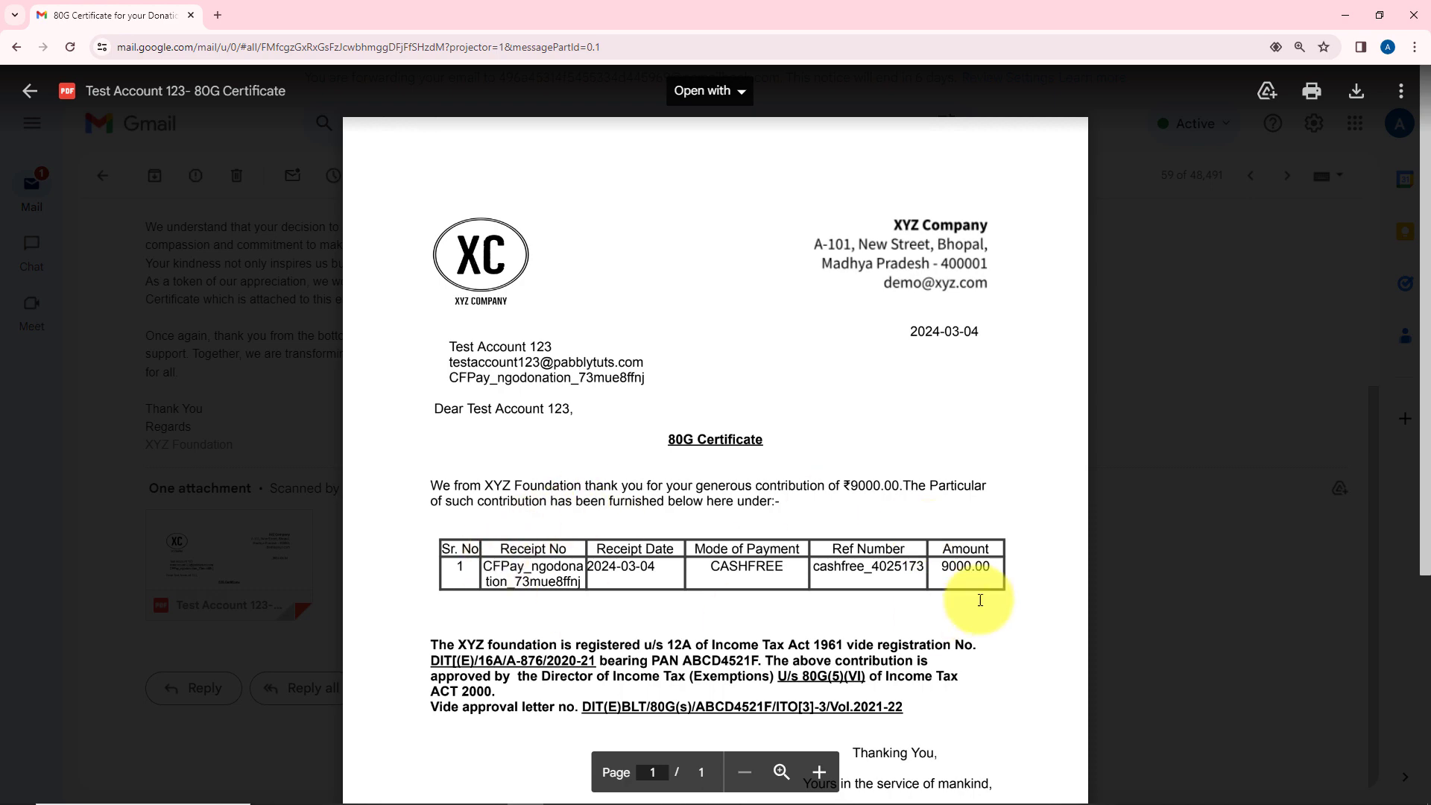
{"action": "scroll", "coordinate": [901, 588], "scroll_direction": "down", "scroll_amount": 3}
{"action": "scroll", "coordinate": [900, 520], "scroll_direction": "up", "scroll_amount": 3}
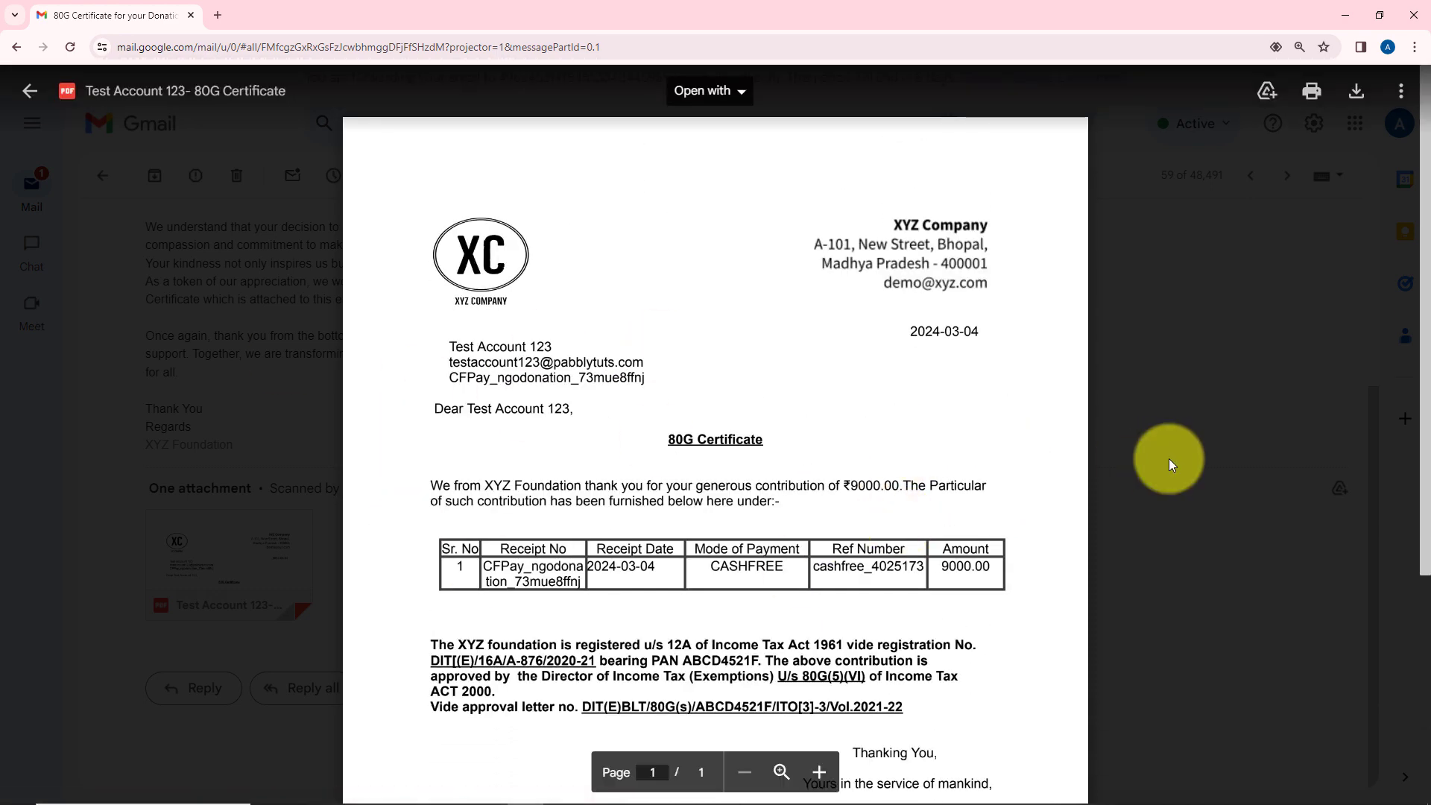
{"action": "left_click", "coordinate": [1169, 458]}
{"action": "scroll", "coordinate": [256, 216], "scroll_direction": "up", "scroll_amount": 4}
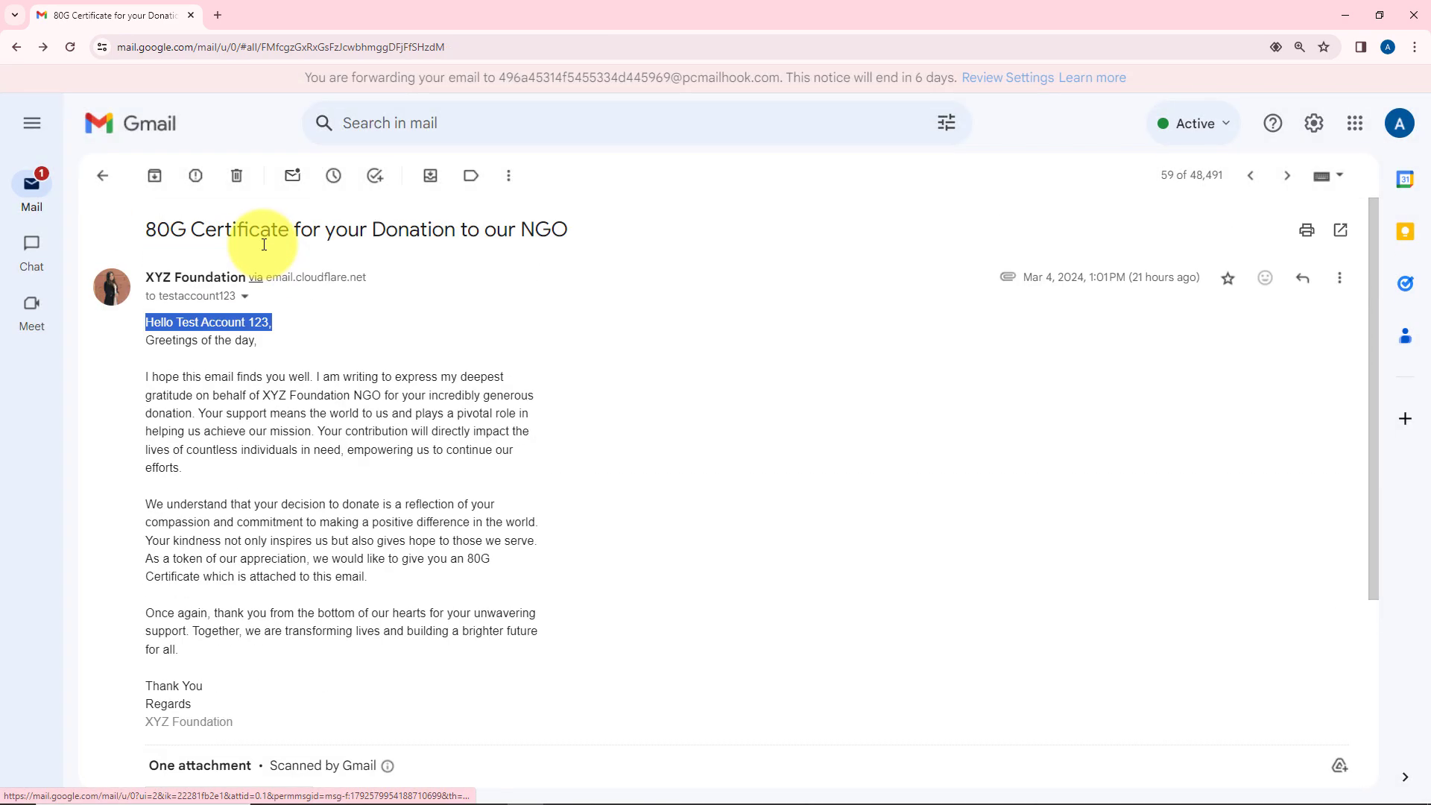
{"action": "left_click", "coordinate": [627, 417]}
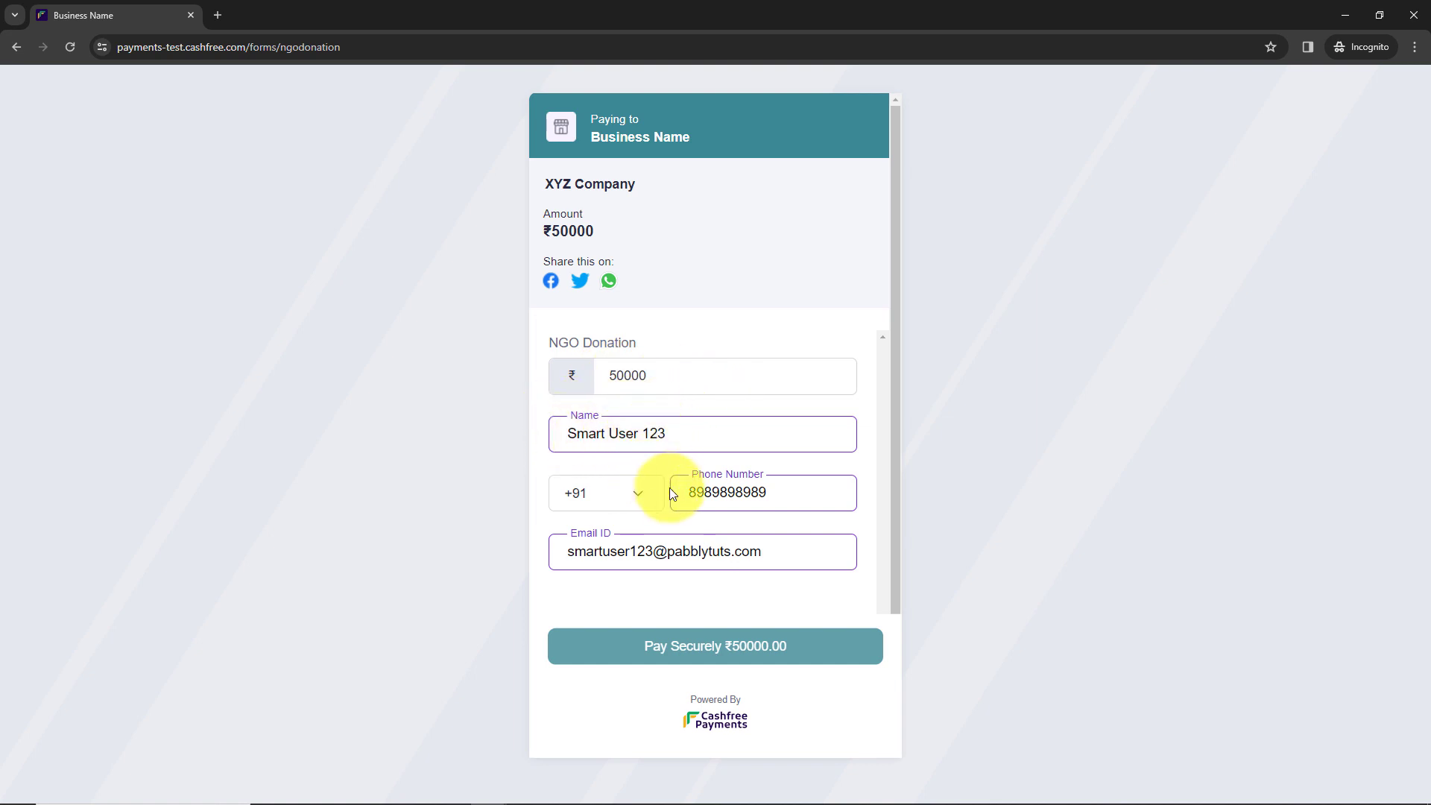
Step: Submit the ₹50000 donation form, confirm the contact details and choose card payment
{"action": "left_click_drag", "start_coordinate": [704, 493], "coordinate": [786, 502]}
{"action": "left_click", "coordinate": [488, 535]}
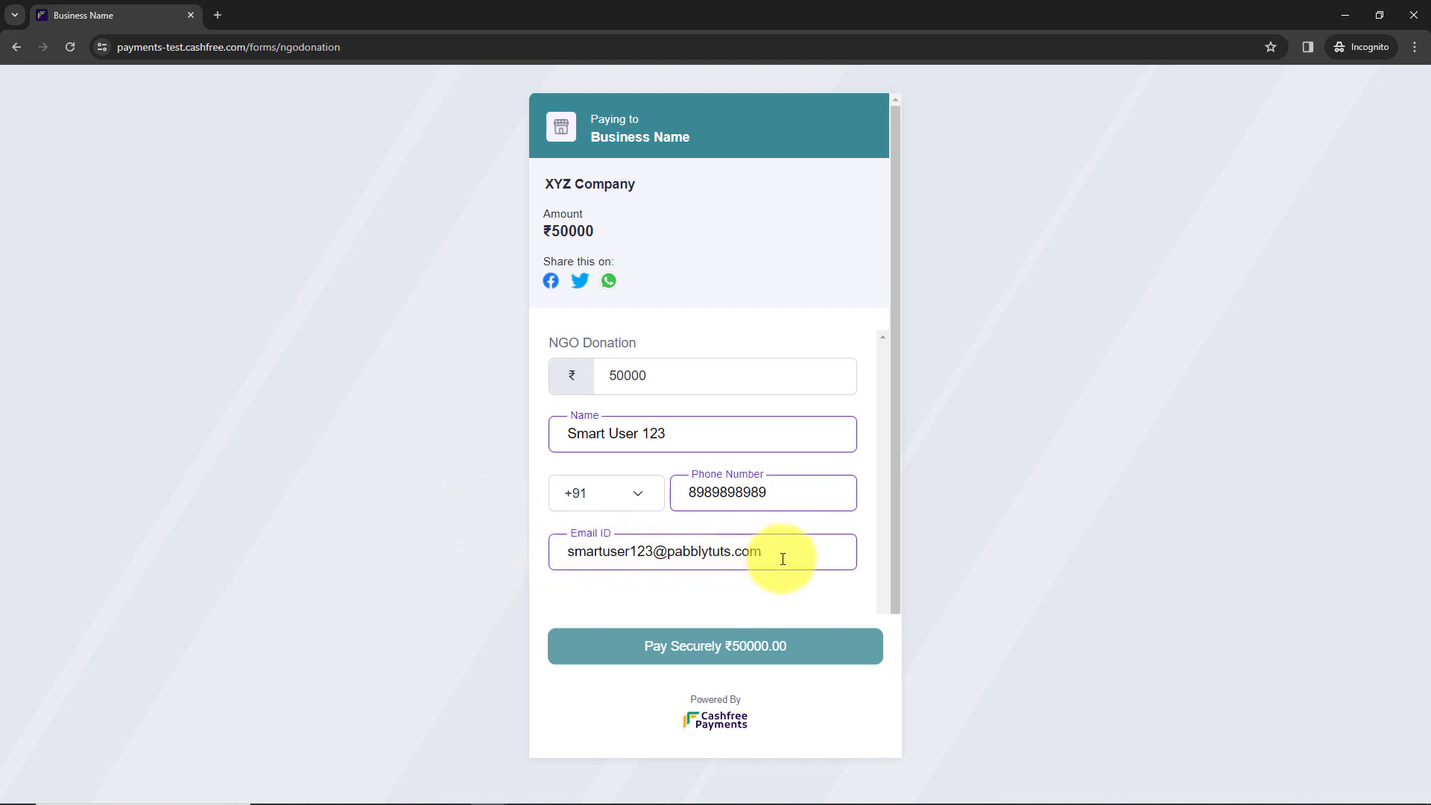
{"action": "left_click", "coordinate": [759, 661]}
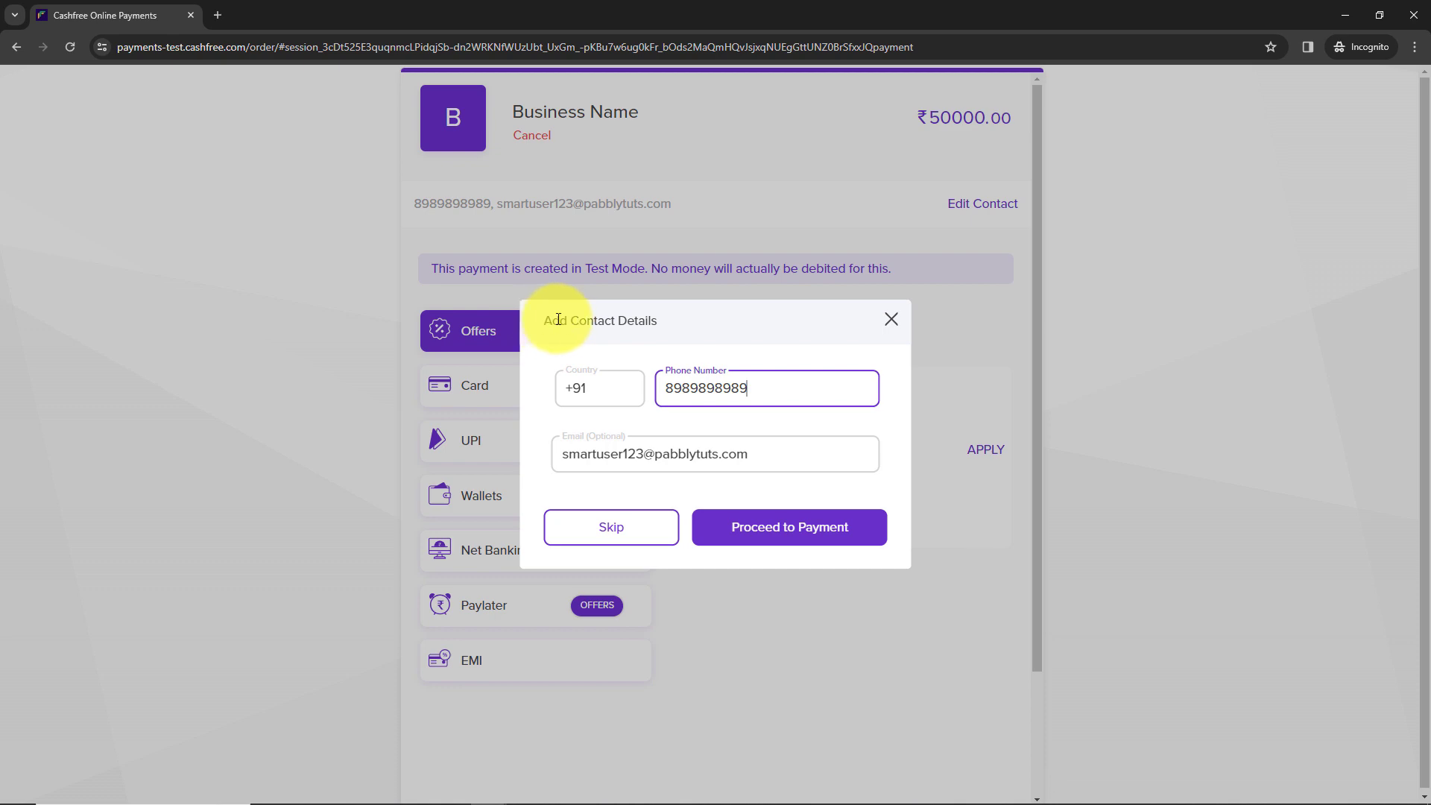
{"action": "left_click_drag", "start_coordinate": [552, 319], "coordinate": [747, 321]}
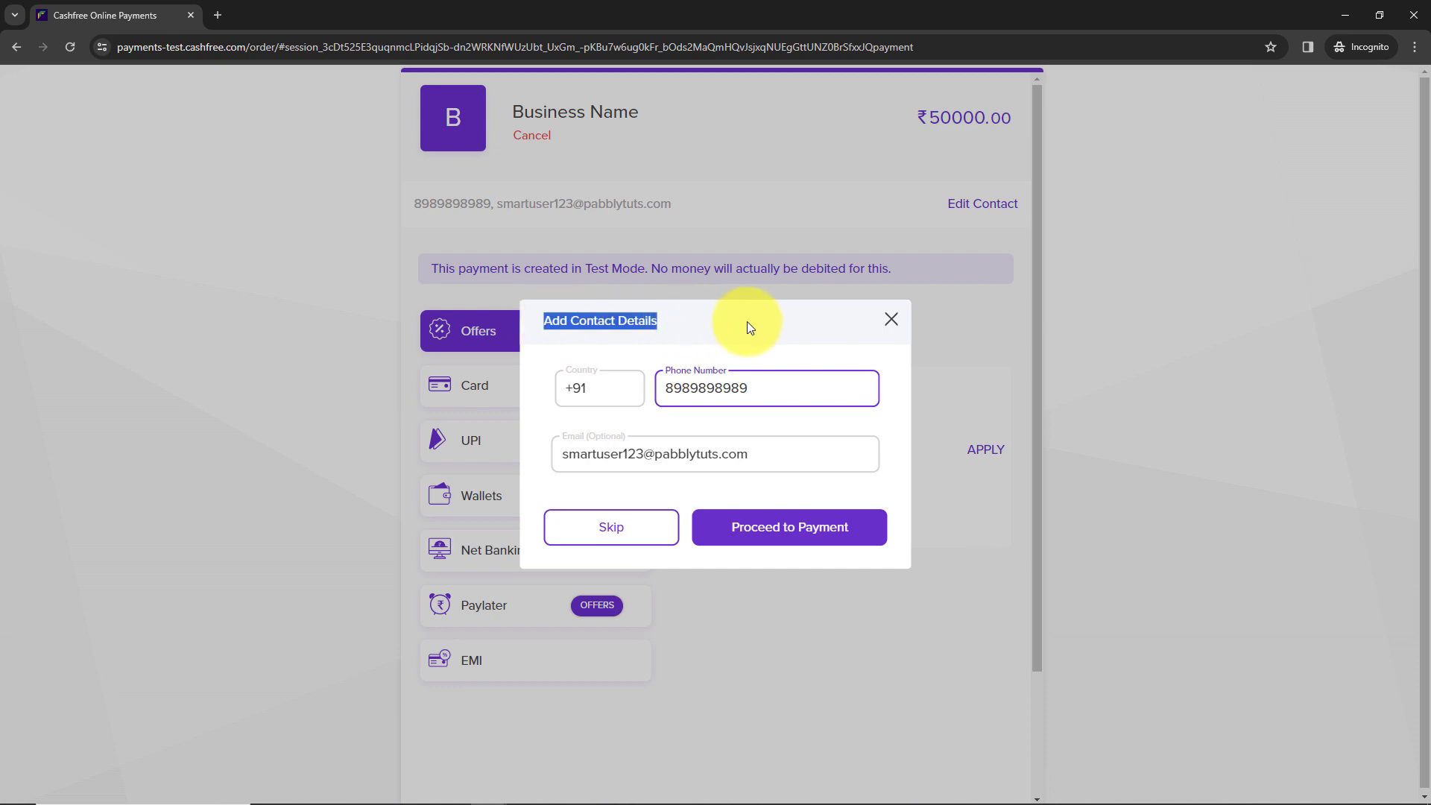
{"action": "left_click", "coordinate": [831, 538]}
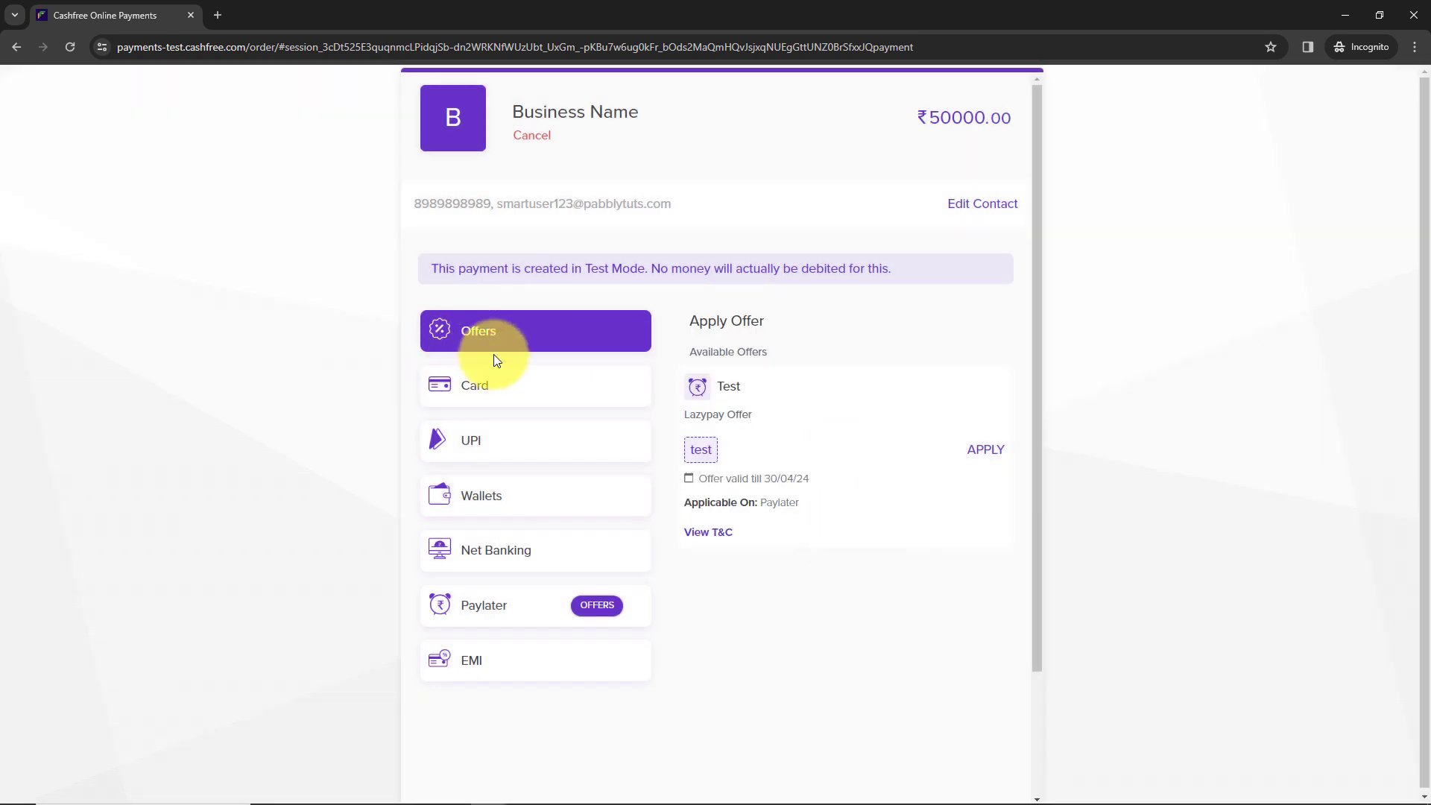
{"action": "left_click", "coordinate": [497, 403]}
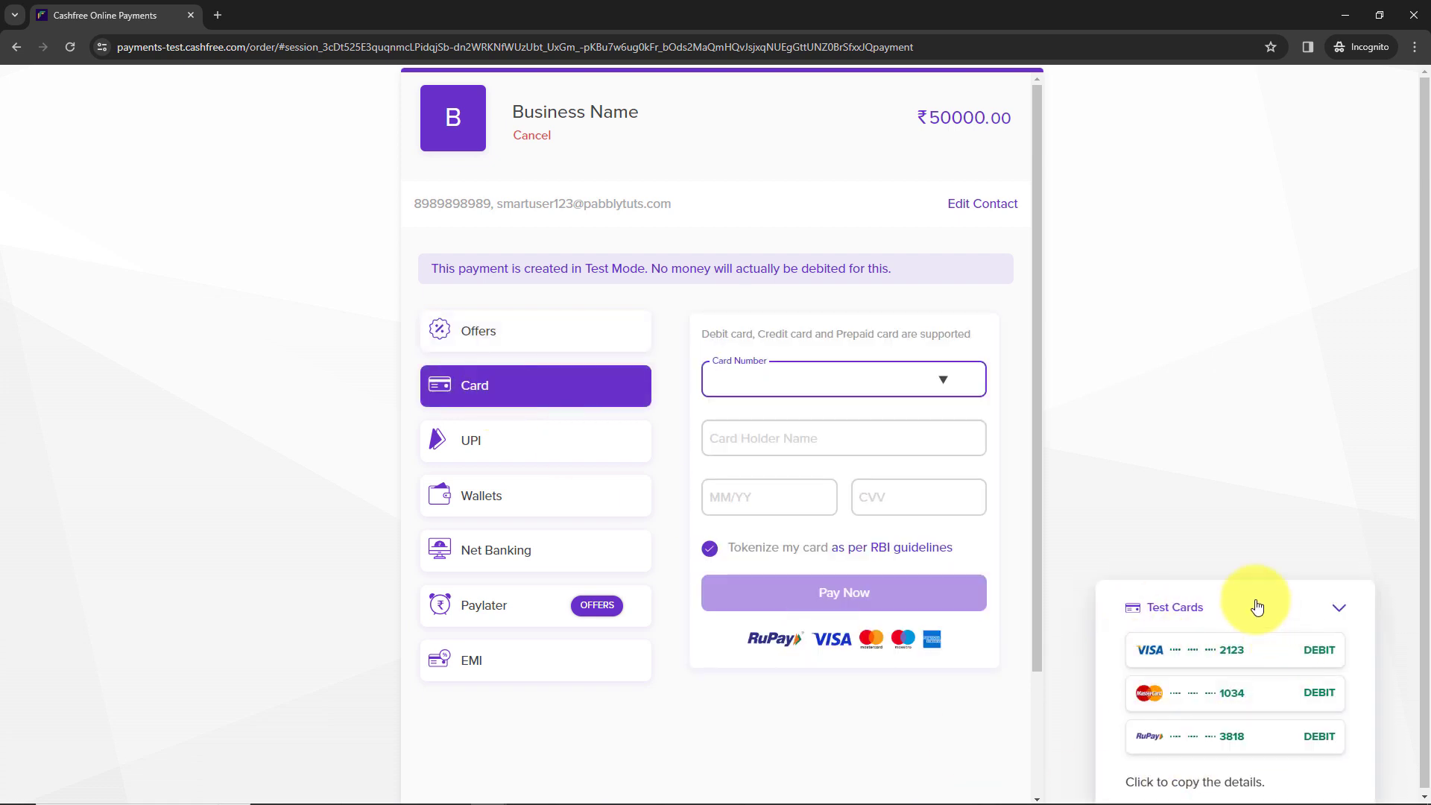
Step: Enter the test Visa card, the holder's name, expiry 02/2 and CVV 123, then pay
{"action": "left_click", "coordinate": [805, 377]}
{"action": "left_click", "coordinate": [809, 415]}
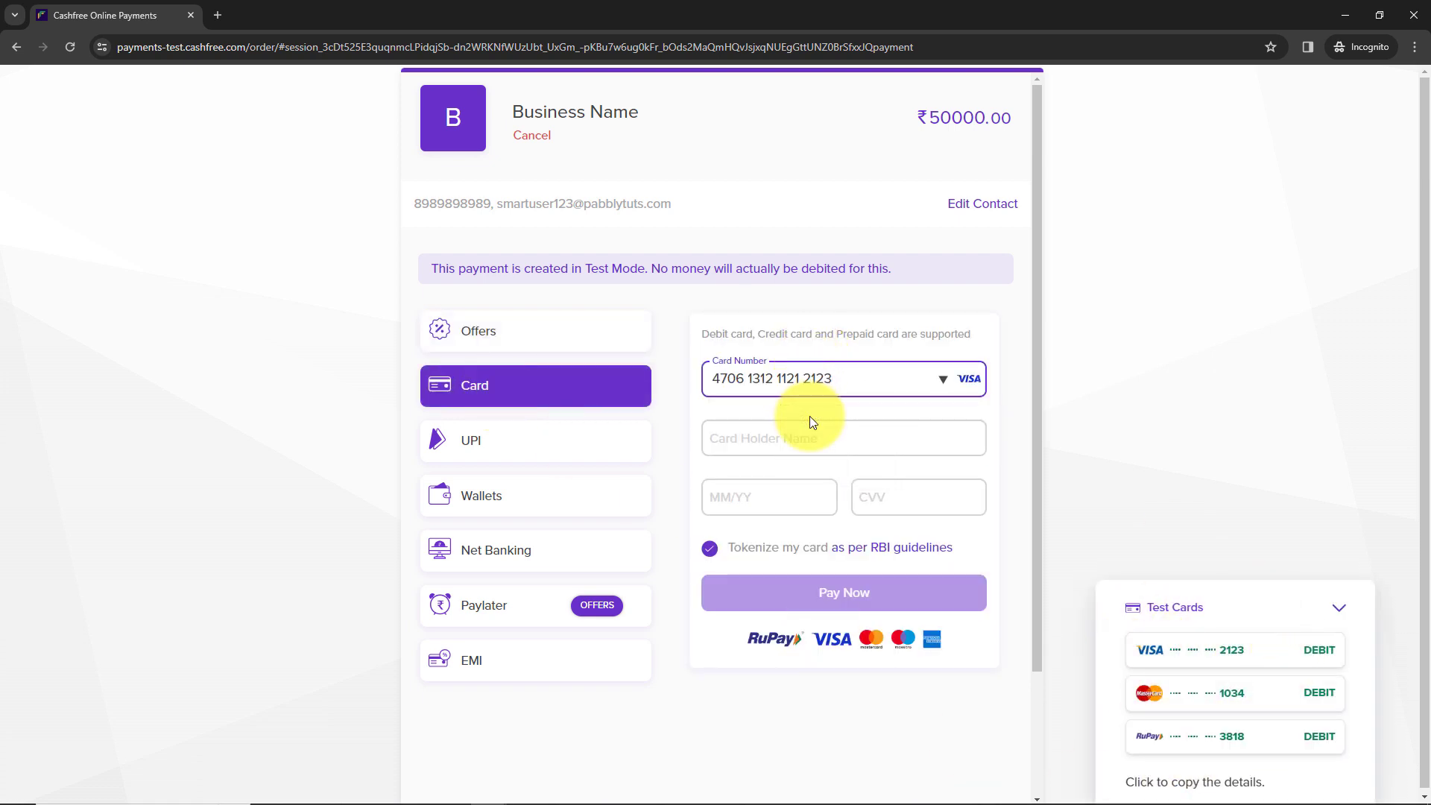
{"action": "left_click", "coordinate": [807, 440]}
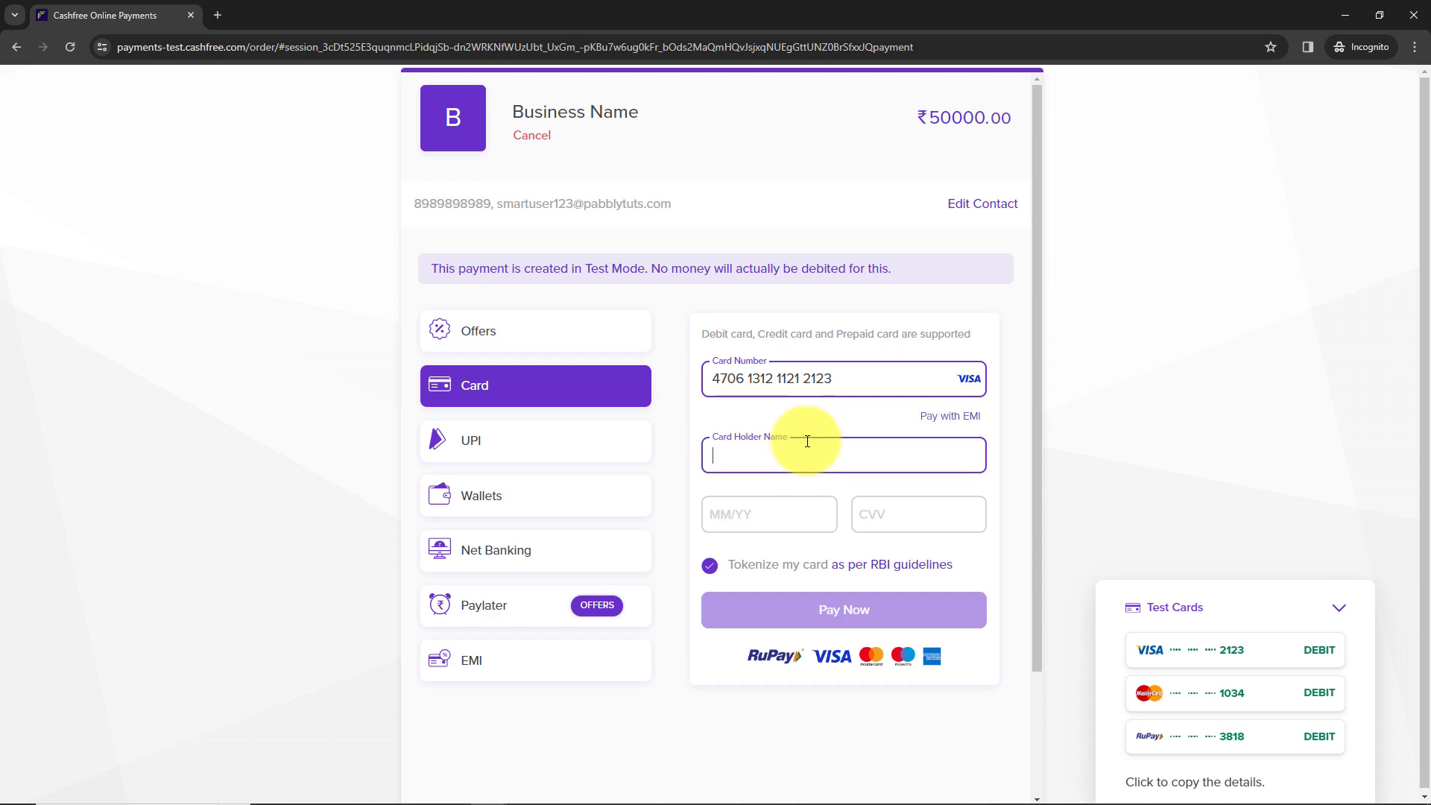
{"action": "left_click", "coordinate": [750, 481]}
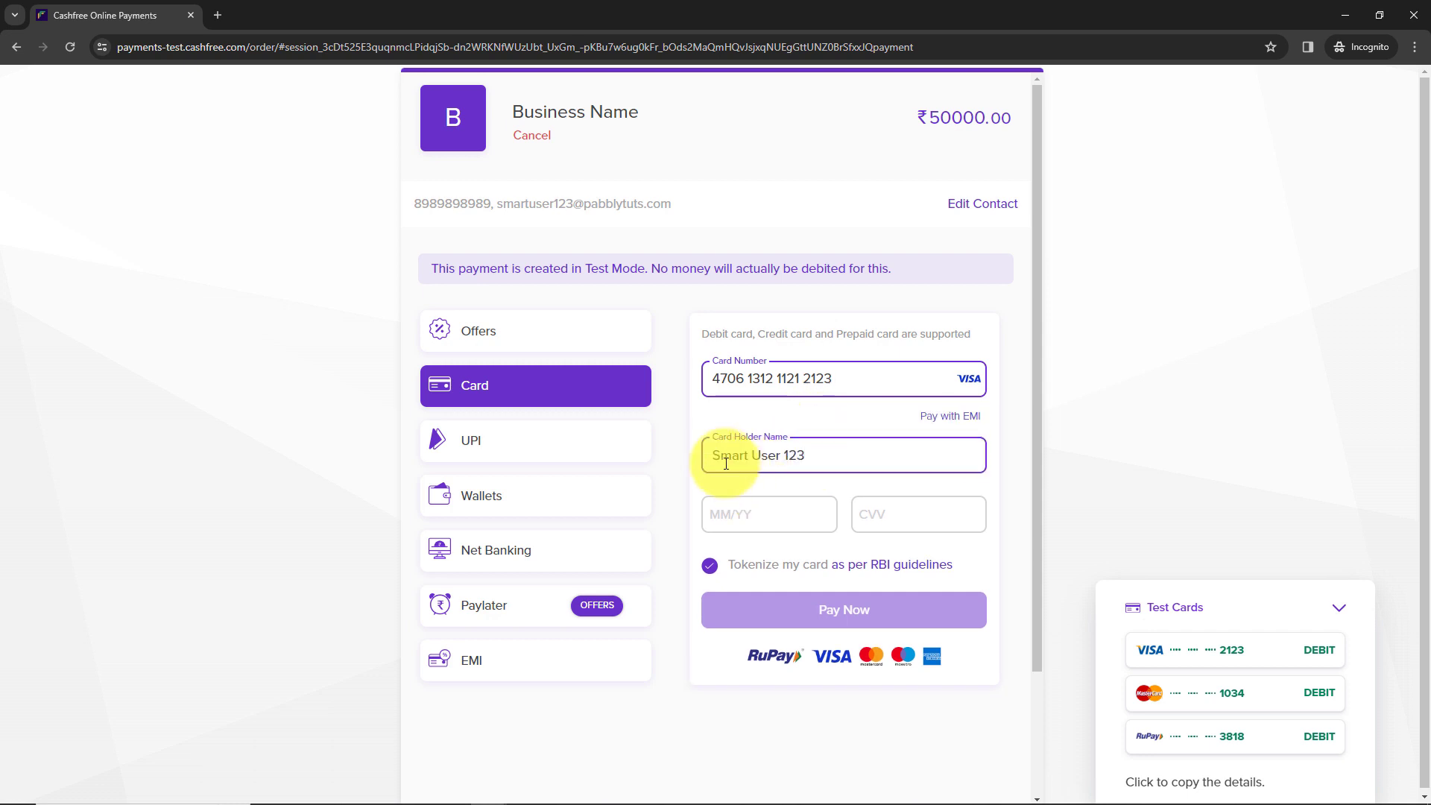
{"action": "left_click", "coordinate": [742, 513]}
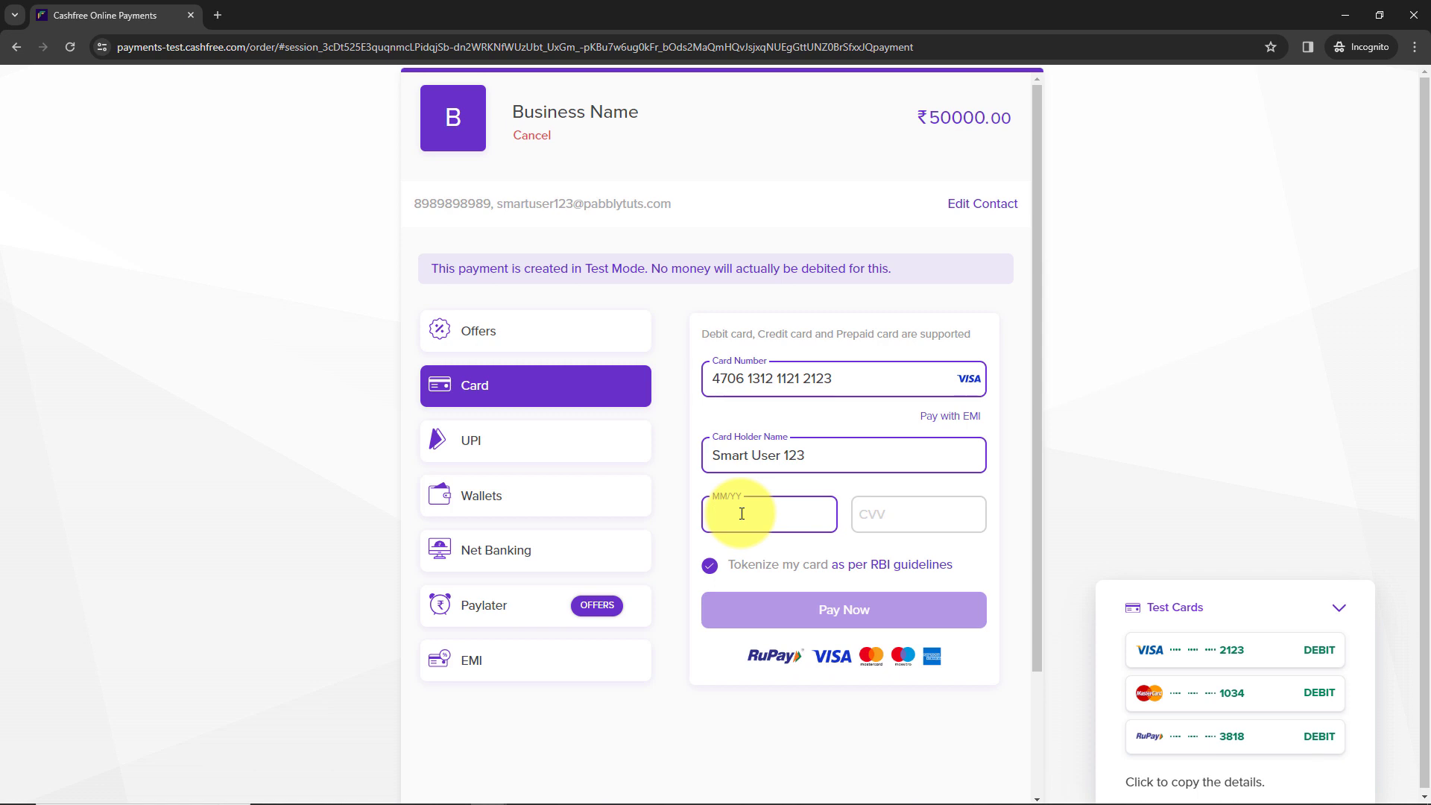
{"action": "type", "text": "02/29"}
{"action": "left_click", "coordinate": [907, 521]}
{"action": "type", "text": "123"}
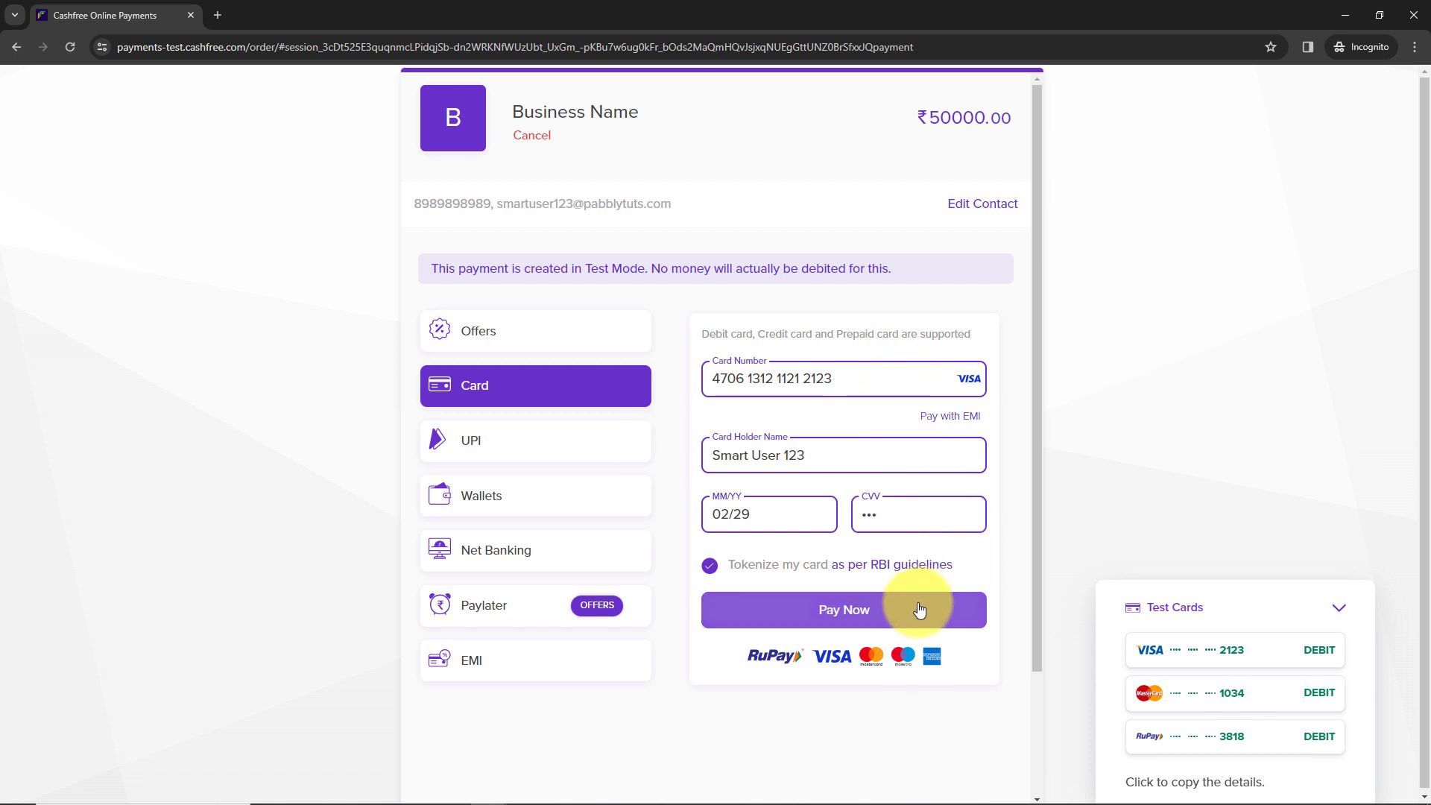
{"action": "left_click", "coordinate": [918, 609]}
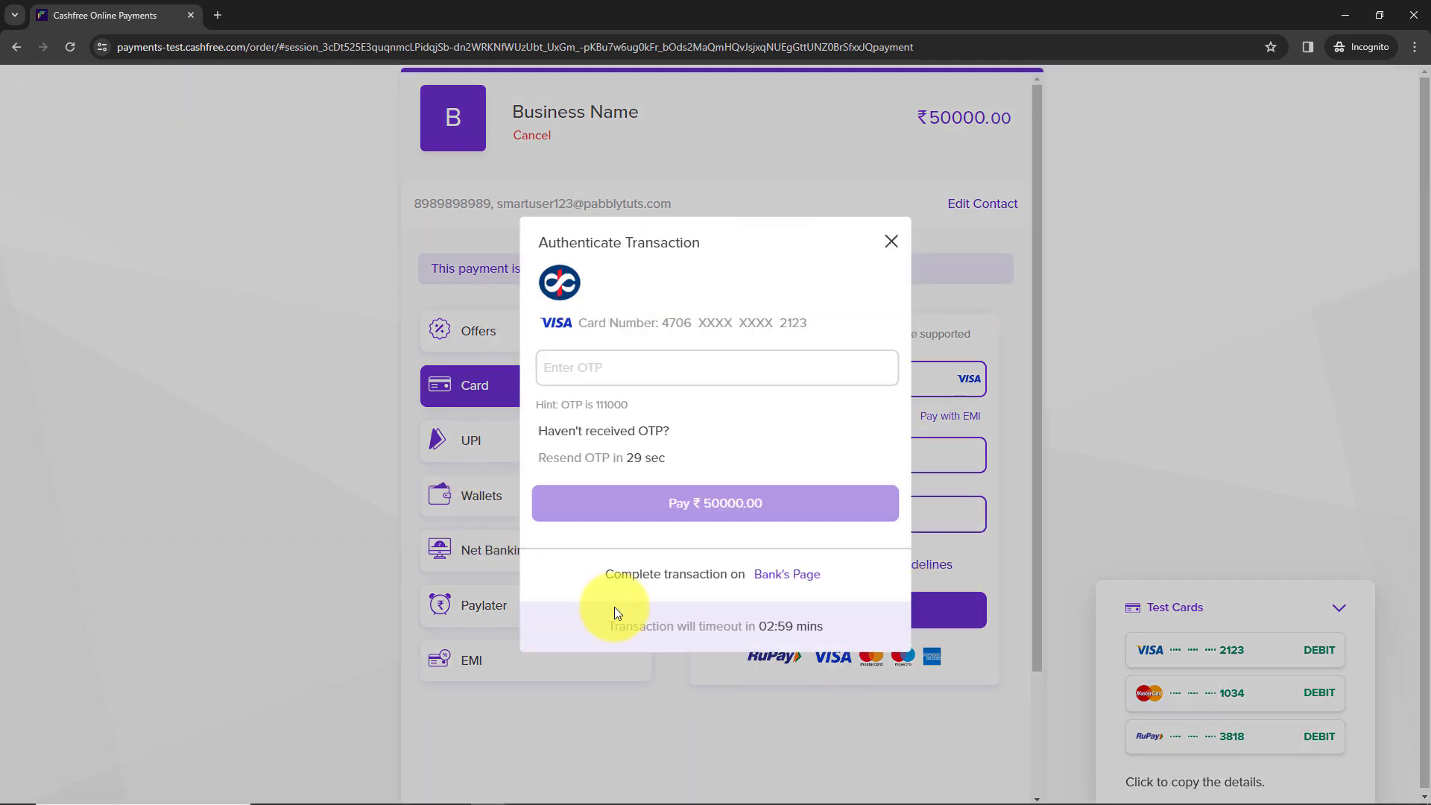
{"action": "double_click", "coordinate": [611, 404]}
{"action": "left_click", "coordinate": [649, 374]}
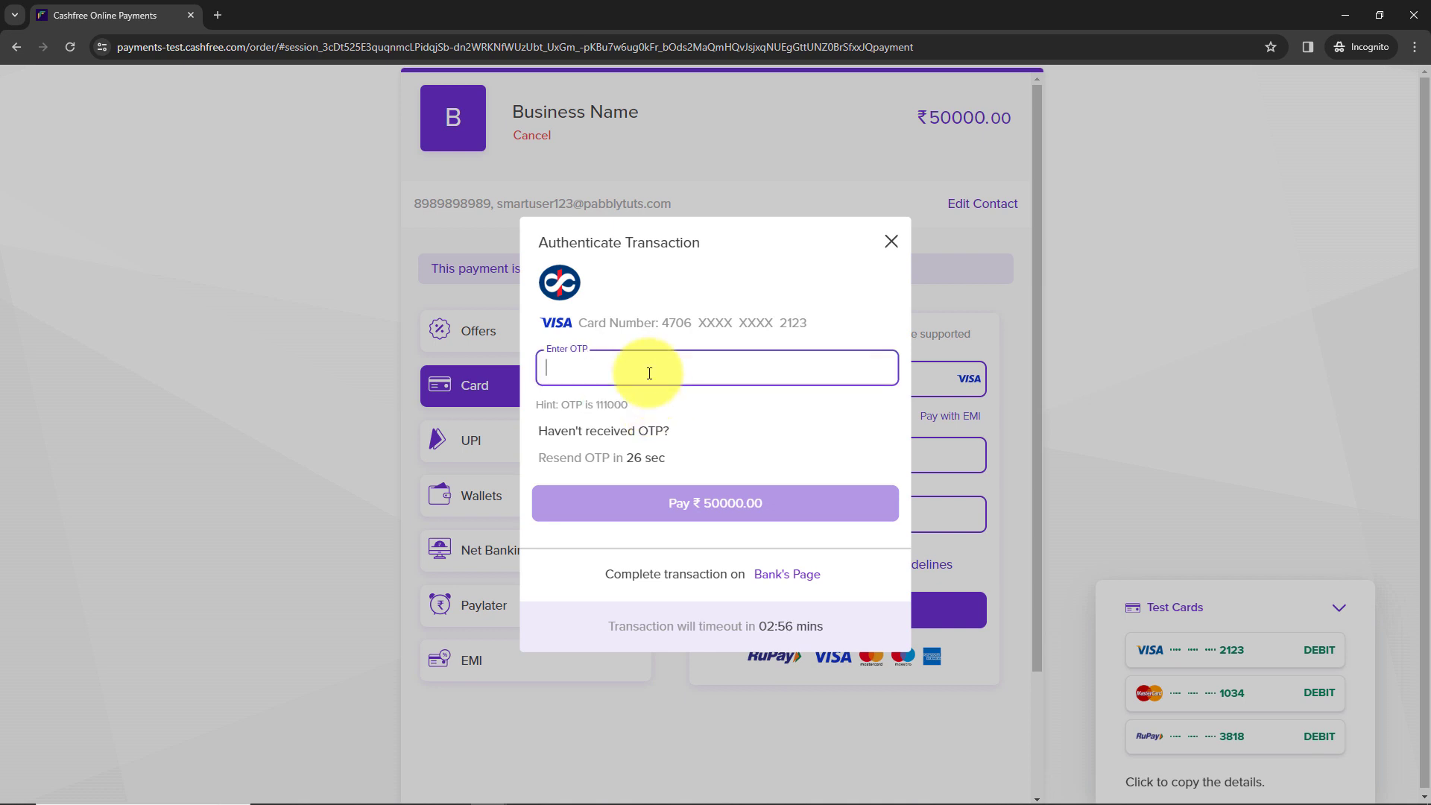
{"action": "type", "text": "111000"}
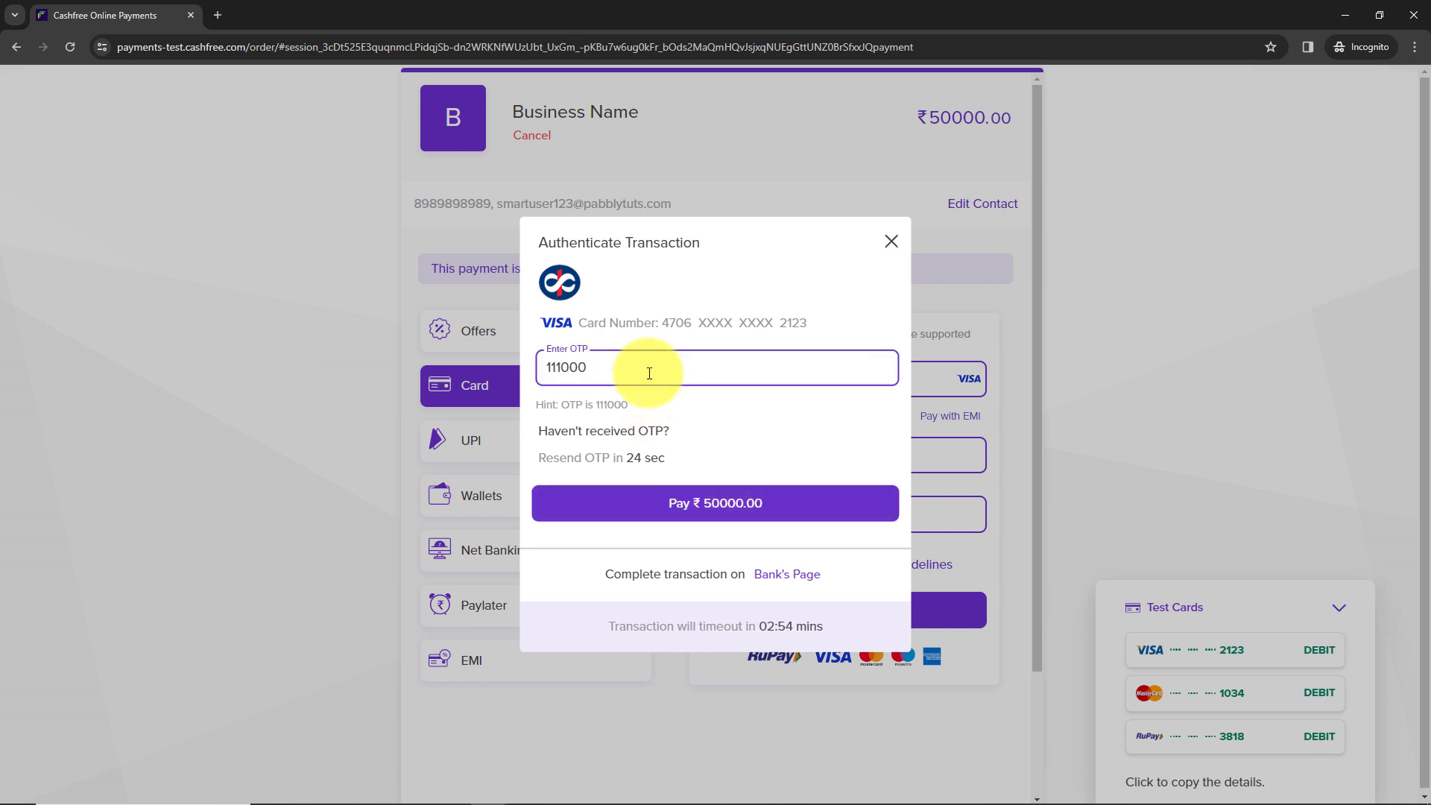
{"action": "left_click", "coordinate": [726, 511]}
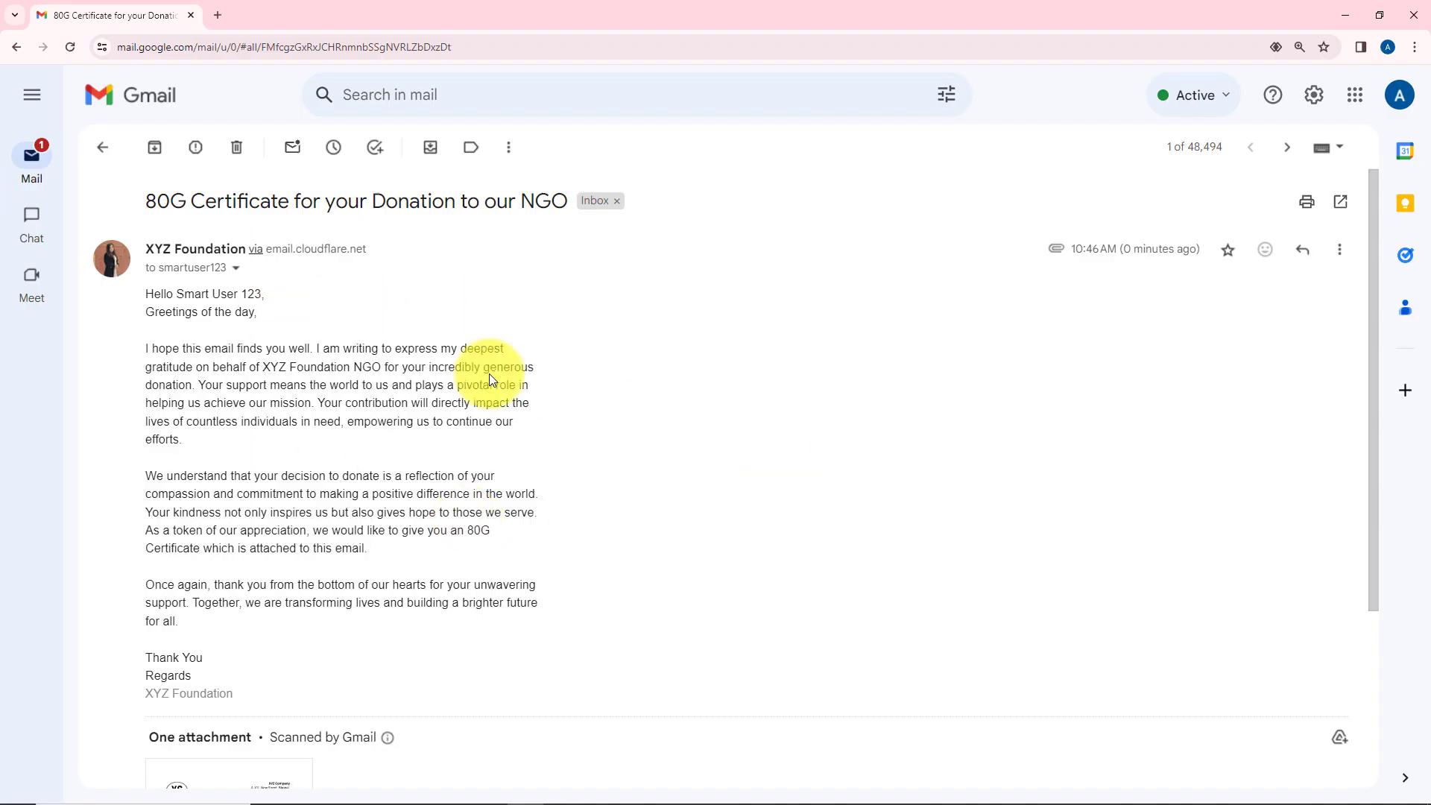
{"action": "left_click_drag", "start_coordinate": [148, 204], "coordinate": [568, 203]}
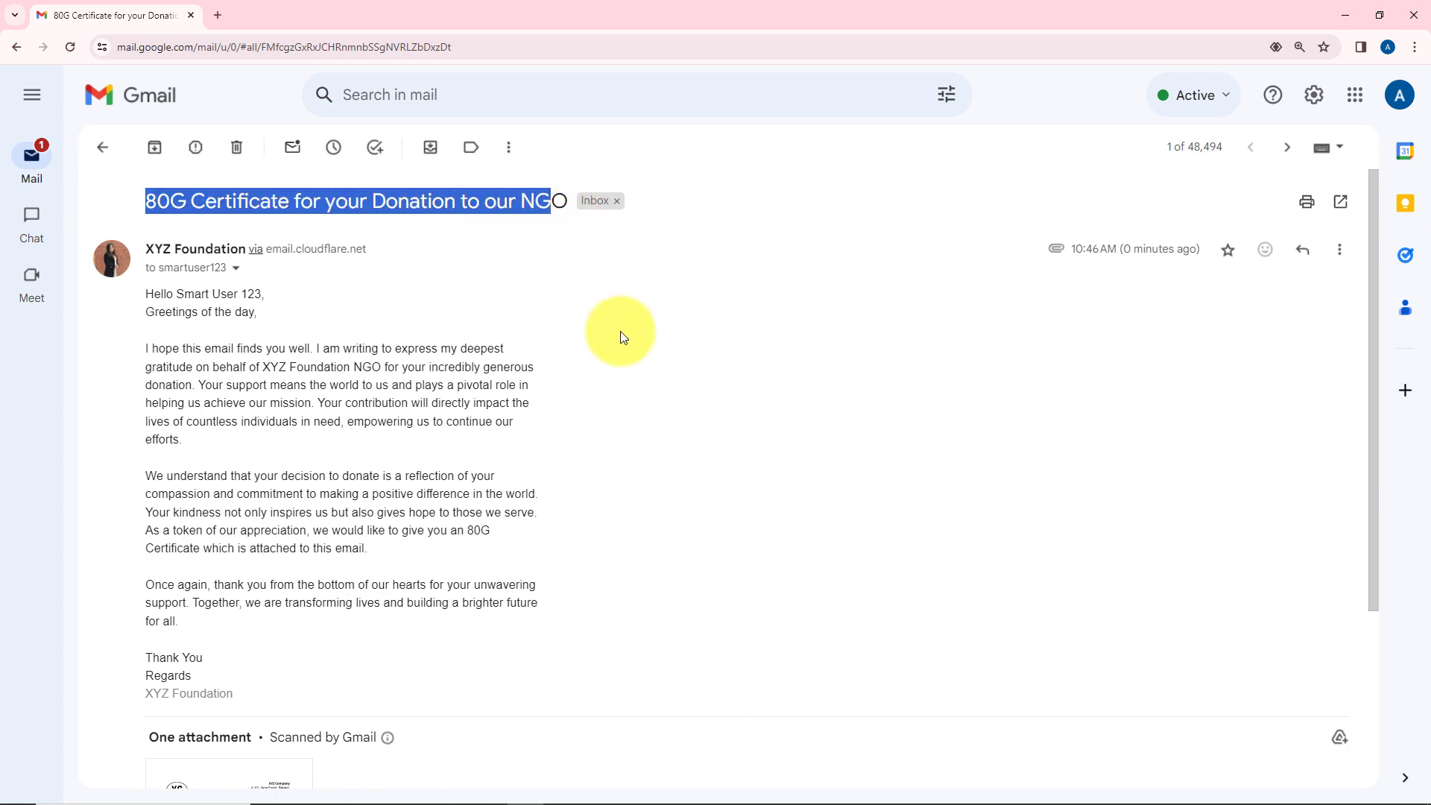
{"action": "left_click", "coordinate": [629, 389]}
{"action": "left_click_drag", "start_coordinate": [142, 295], "coordinate": [333, 298]}
{"action": "left_click", "coordinate": [293, 319]}
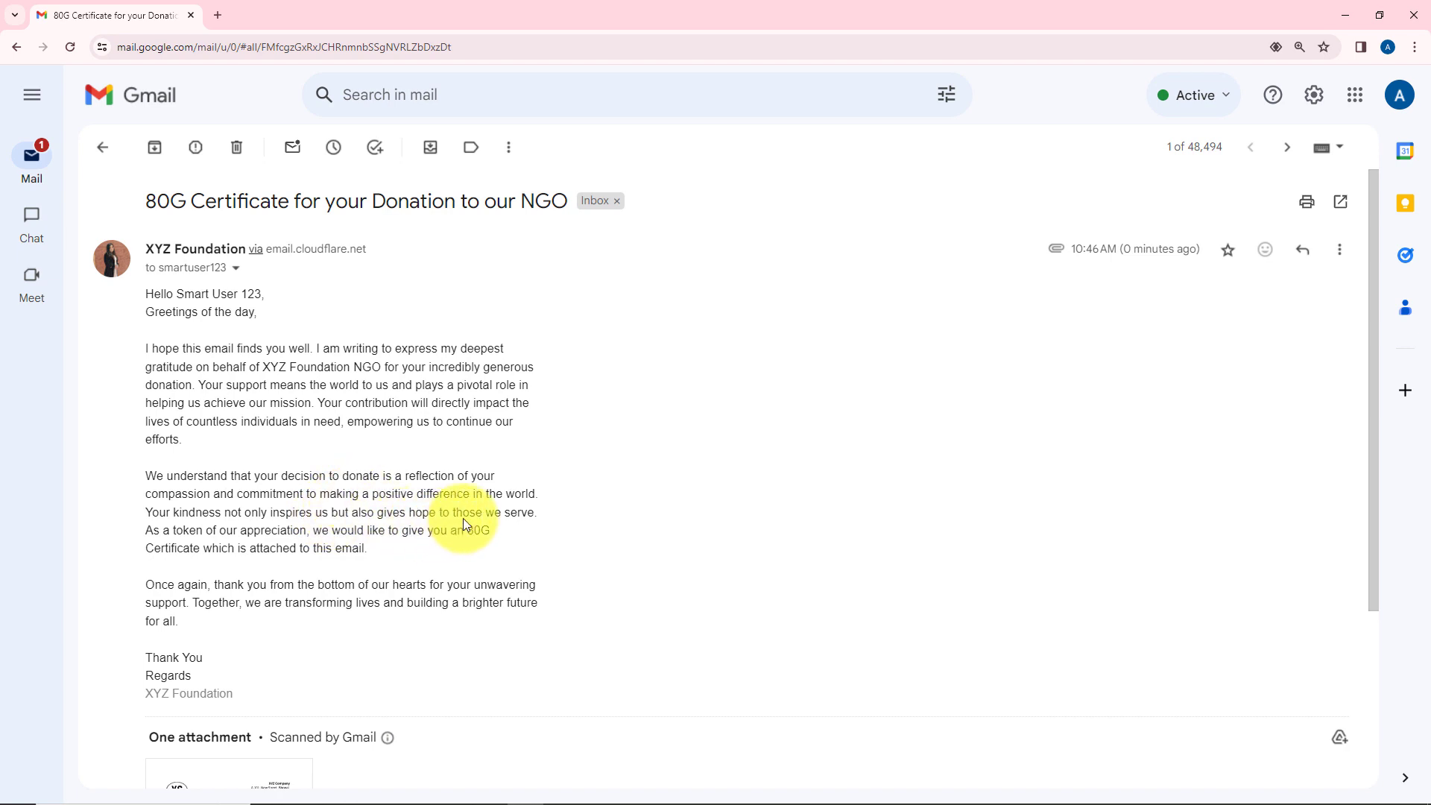
{"action": "scroll", "coordinate": [147, 490], "scroll_direction": "down", "scroll_amount": 1}
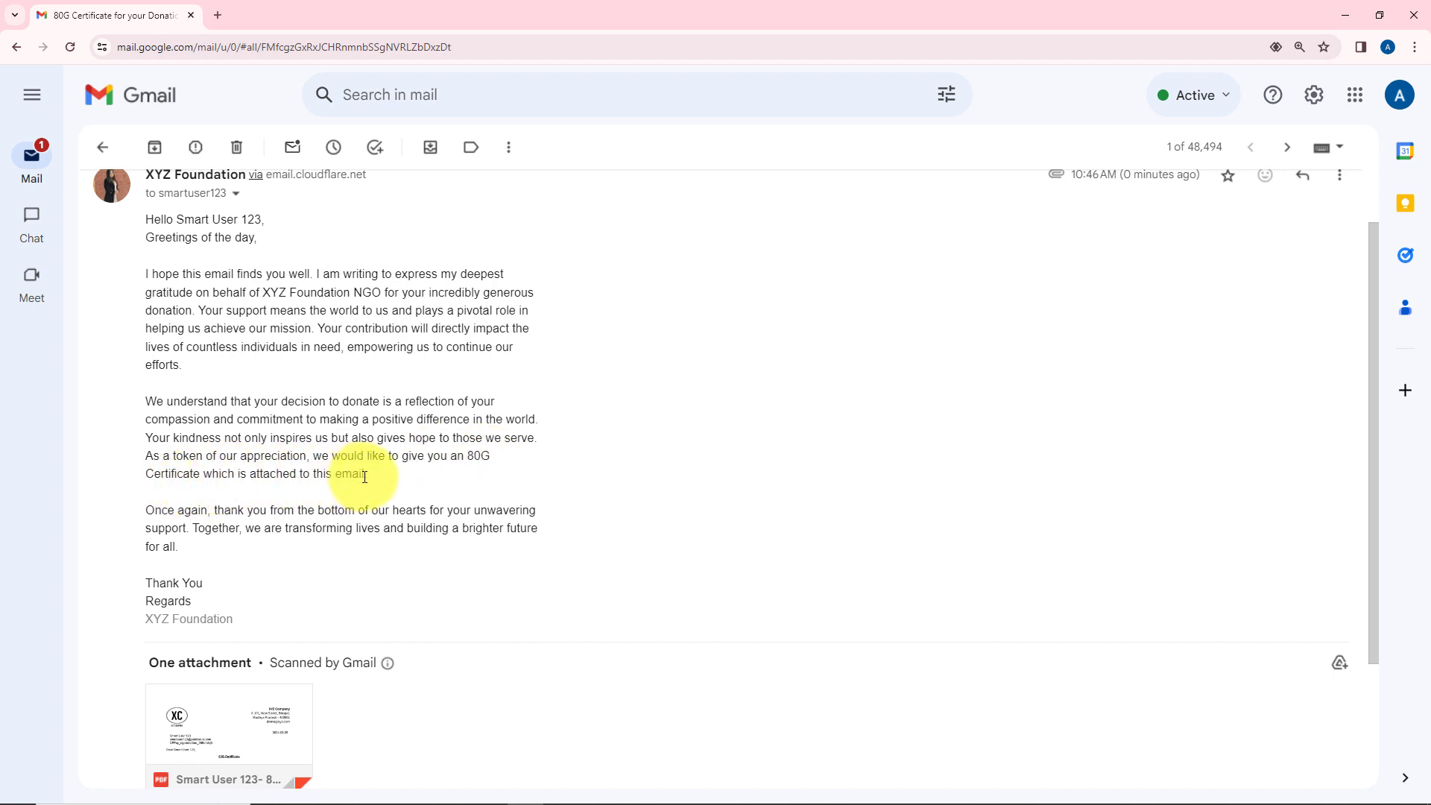
{"action": "scroll", "coordinate": [324, 456], "scroll_direction": "down", "scroll_amount": 2}
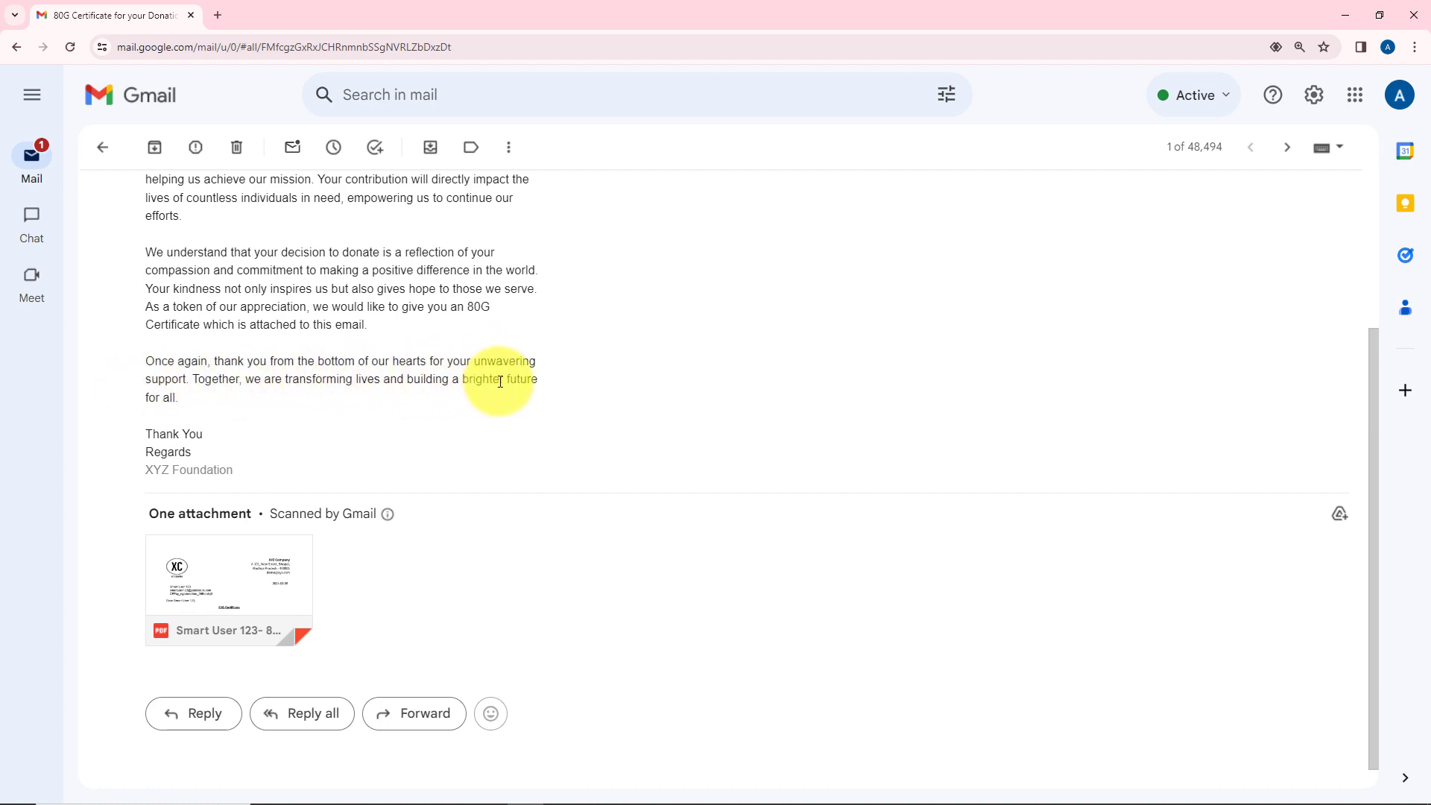
{"action": "scroll", "coordinate": [500, 382], "scroll_direction": "down", "scroll_amount": 1}
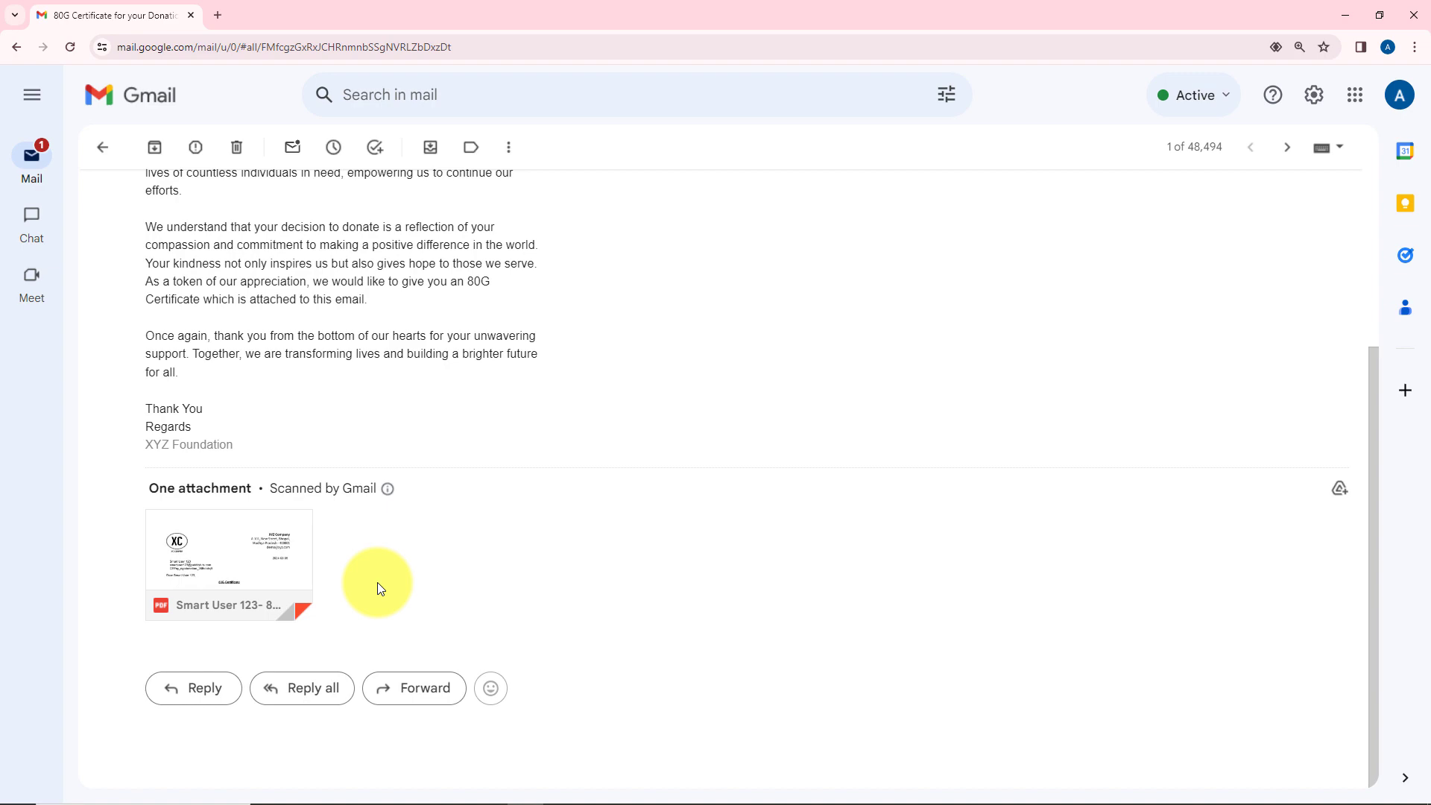
Step: Open the new certificate PDF and review the donor name, receipt number and date 2024-03-05
{"action": "left_click", "coordinate": [283, 544]}
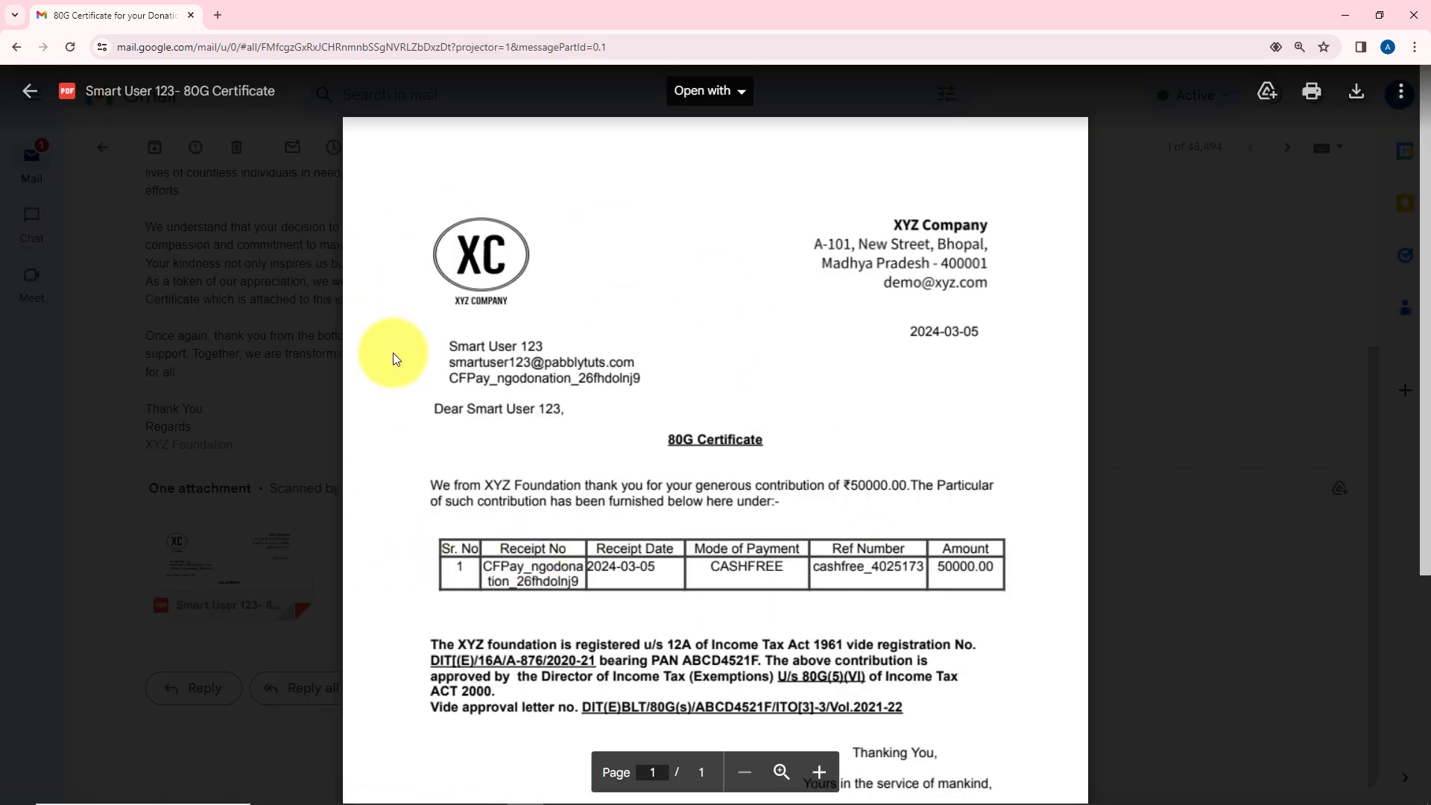
{"action": "left_click_drag", "start_coordinate": [438, 348], "coordinate": [585, 346]}
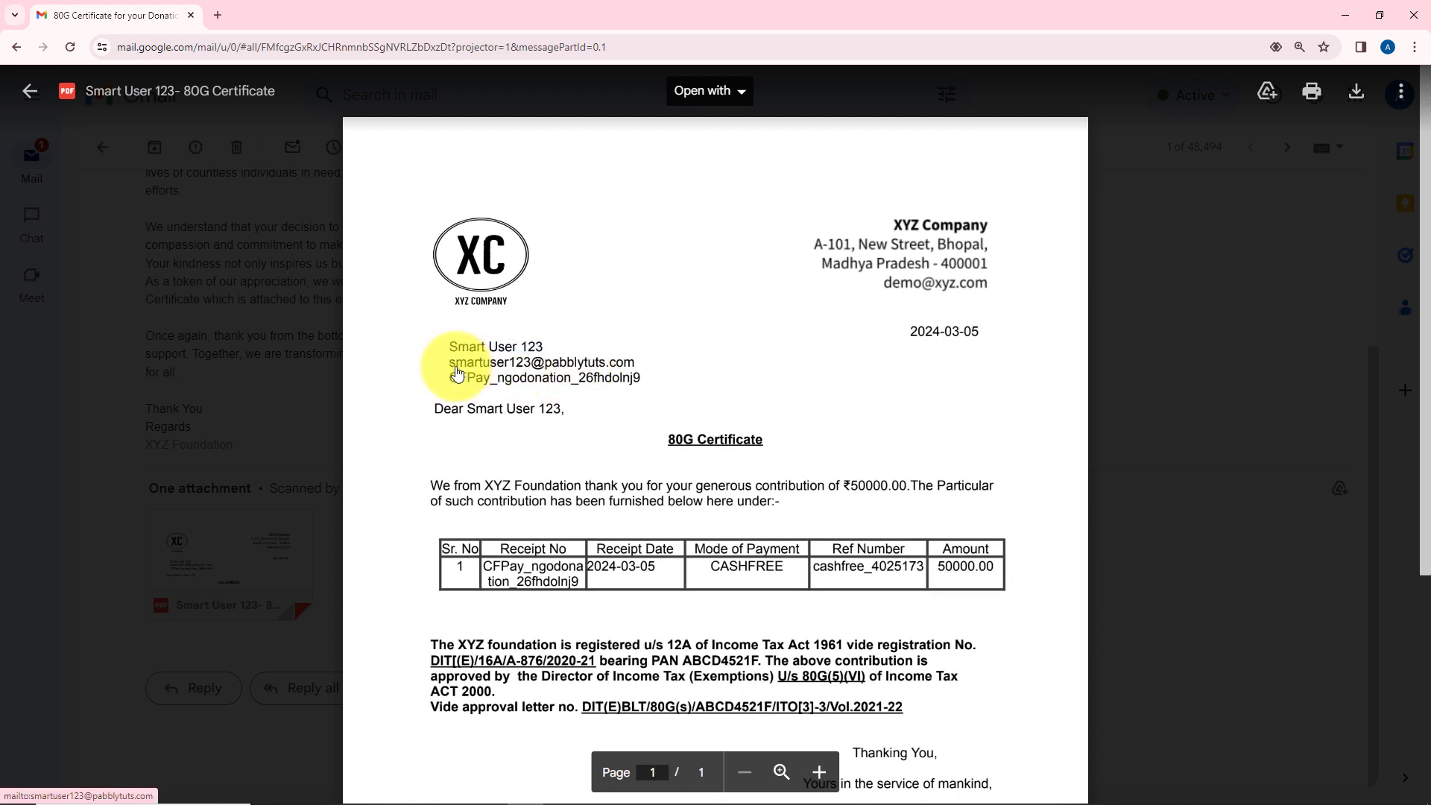
{"action": "left_click", "coordinate": [469, 370]}
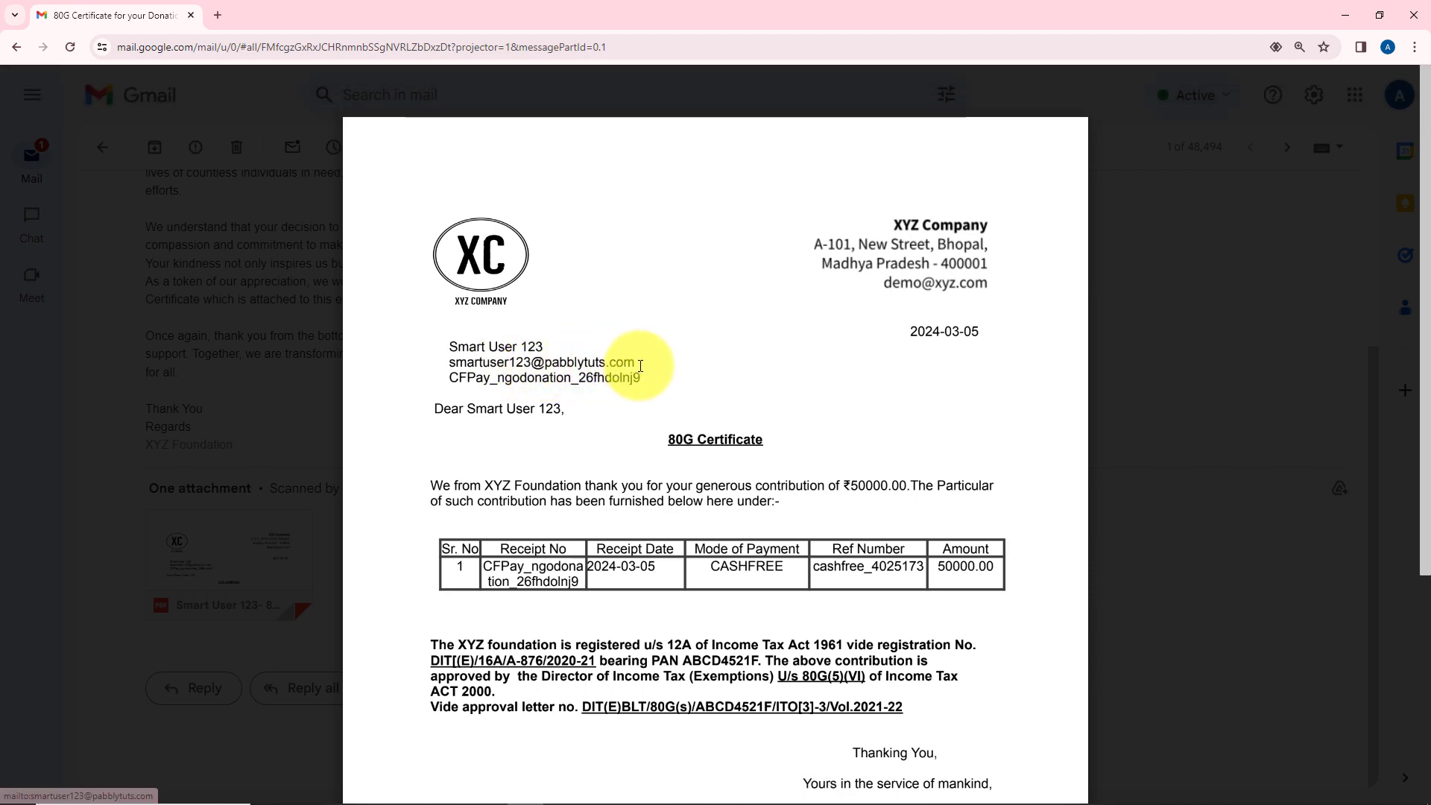
{"action": "left_click_drag", "start_coordinate": [452, 381], "coordinate": [719, 383]}
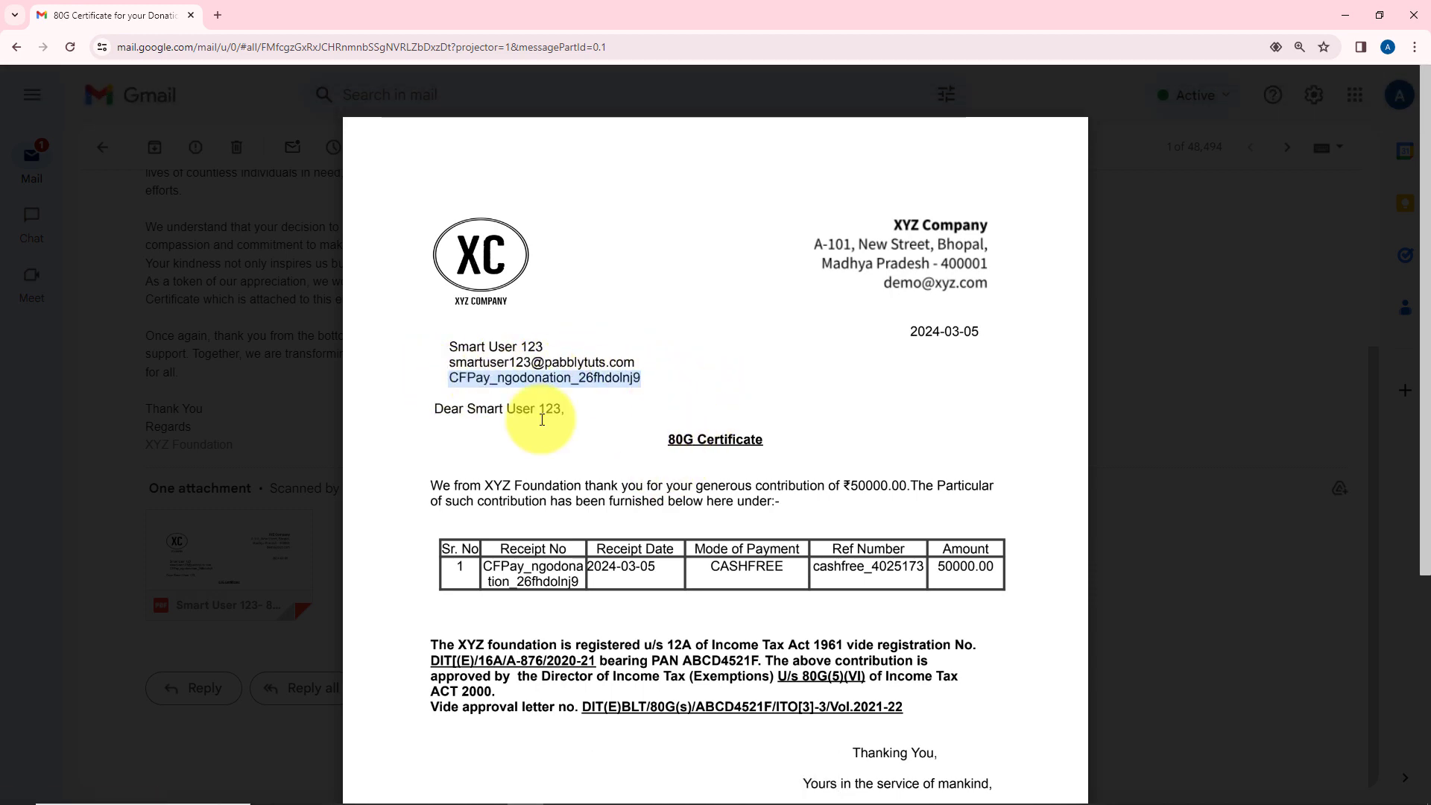
{"action": "left_click_drag", "start_coordinate": [639, 409], "coordinate": [467, 408]}
{"action": "left_click_drag", "start_coordinate": [812, 332], "coordinate": [1044, 335]}
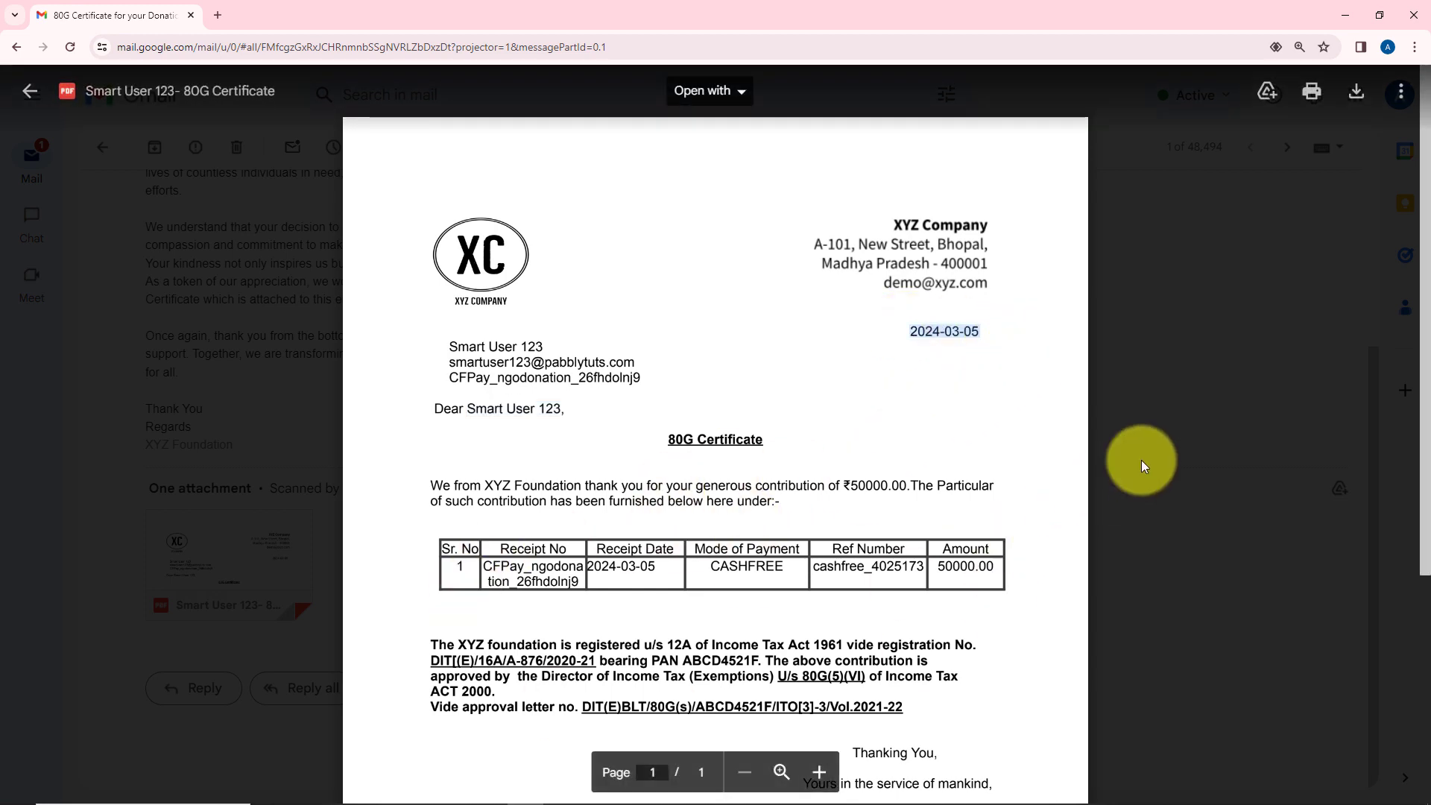
{"action": "left_click", "coordinate": [1171, 382]}
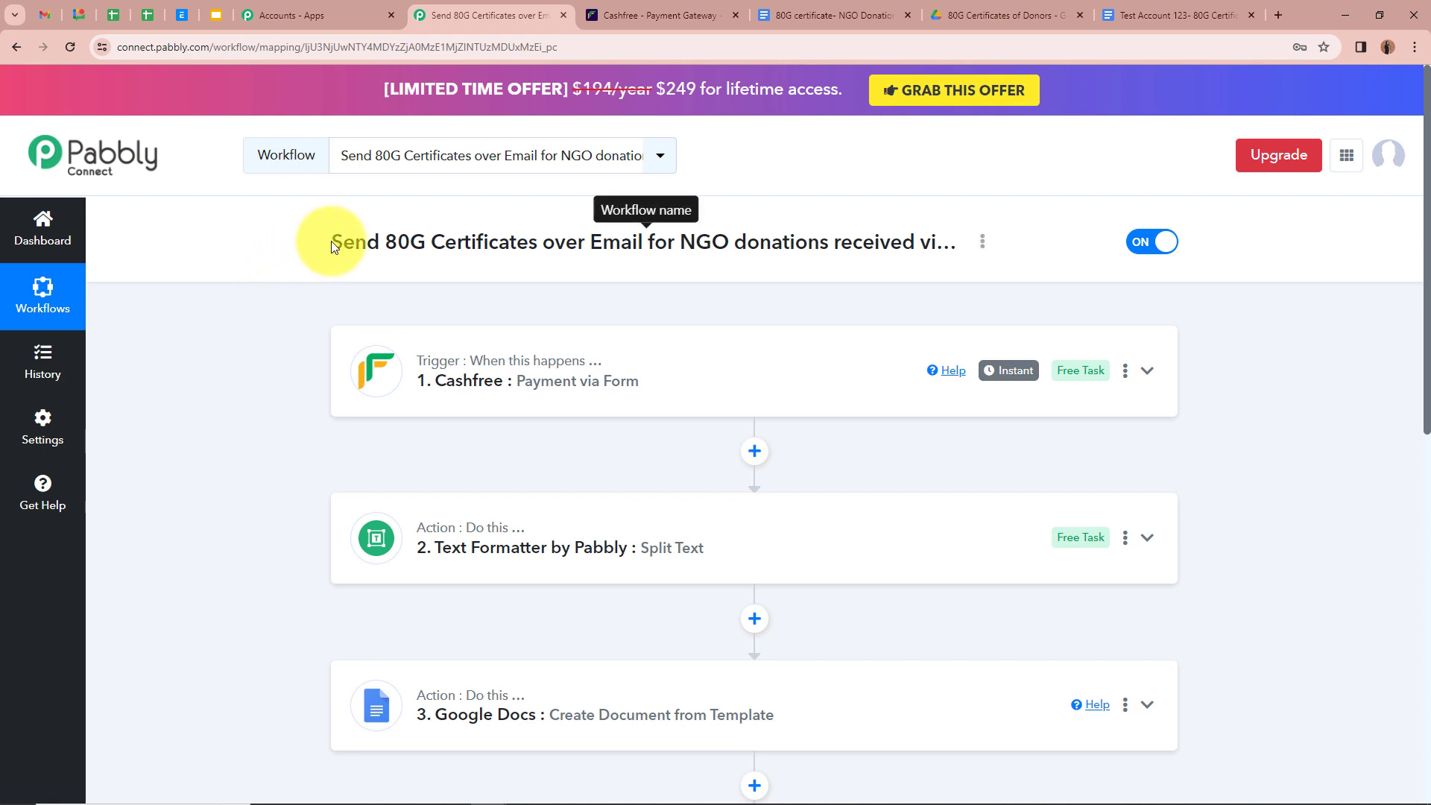
{"action": "left_click_drag", "start_coordinate": [331, 240], "coordinate": [767, 258]}
{"action": "left_click", "coordinate": [760, 301]}
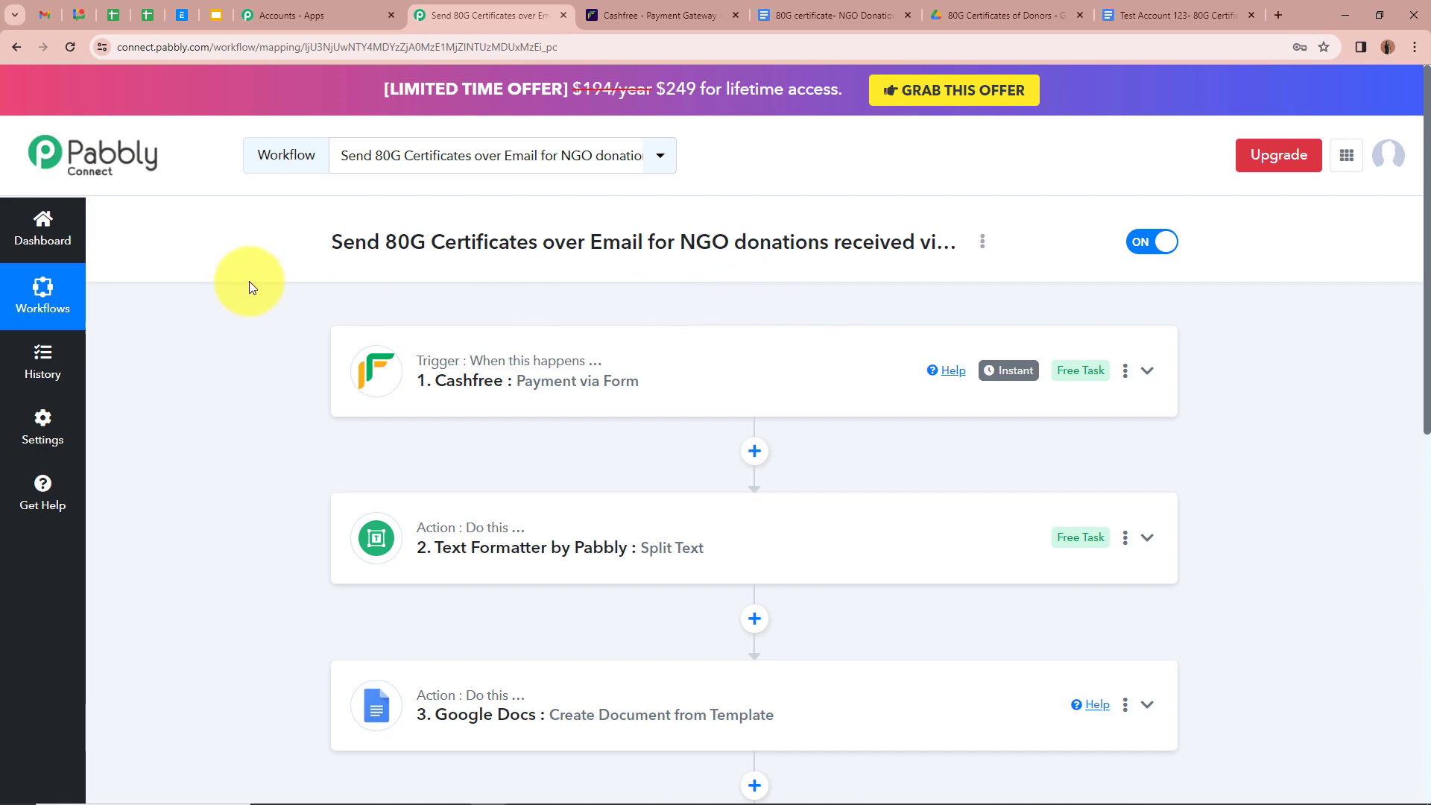
{"action": "scroll", "coordinate": [281, 325], "scroll_direction": "down", "scroll_amount": 4}
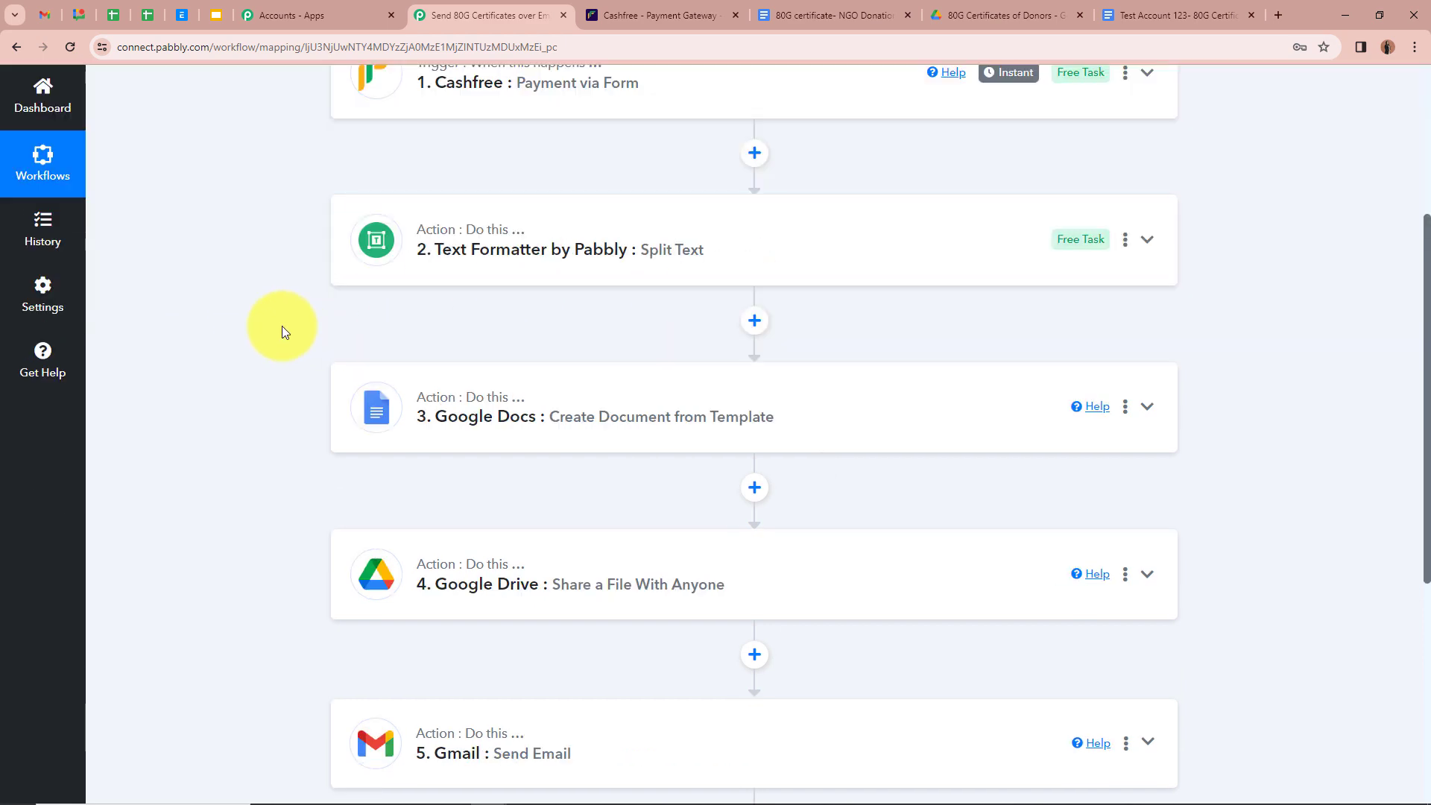
{"action": "scroll", "coordinate": [282, 325], "scroll_direction": "up", "scroll_amount": 4}
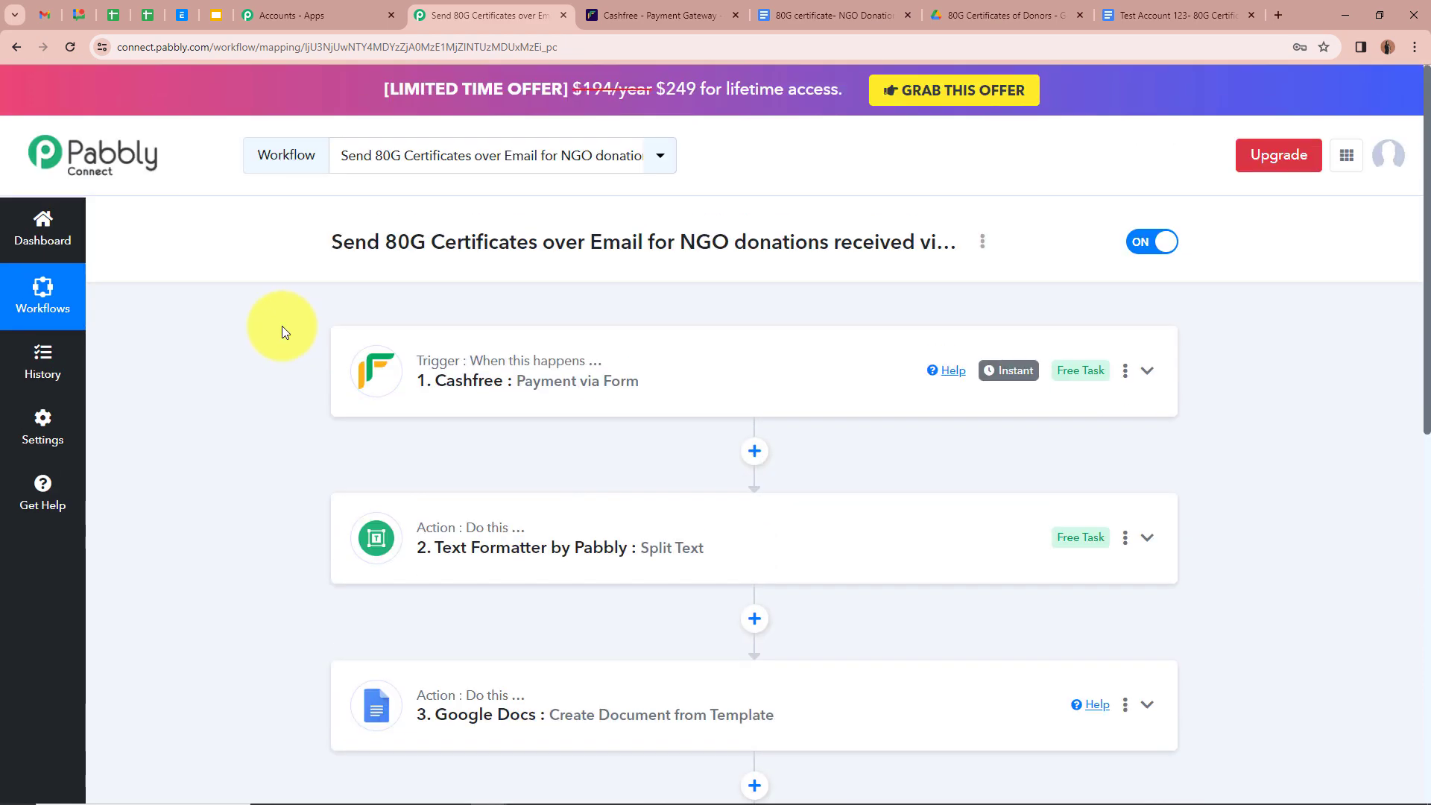